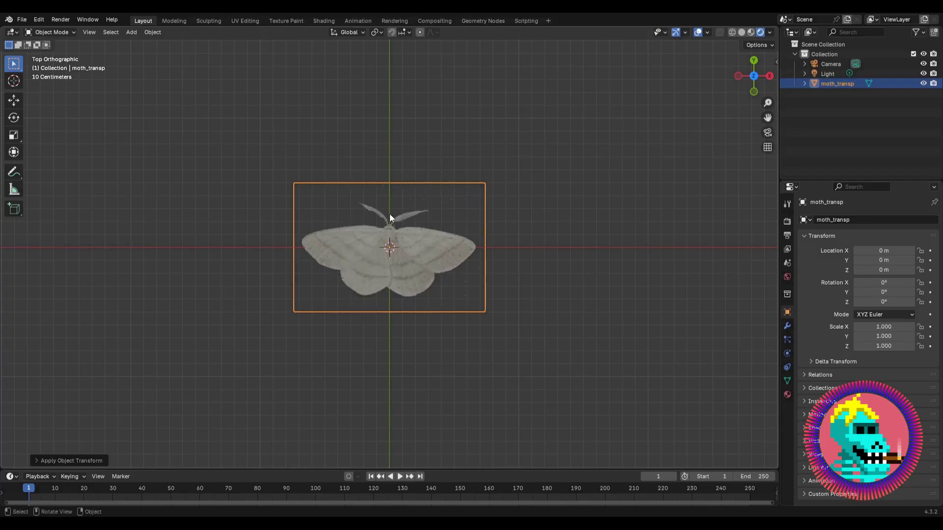
Step: Enlarge the timeline area, switch it to the Geometry Node editor, and create a new node tree for moth_transp
{"action": "middle_click_drag", "start_coordinate": [402, 352], "coordinate": [241, 197]}
{"action": "left_click_drag", "start_coordinate": [267, 469], "coordinate": [255, 248]}
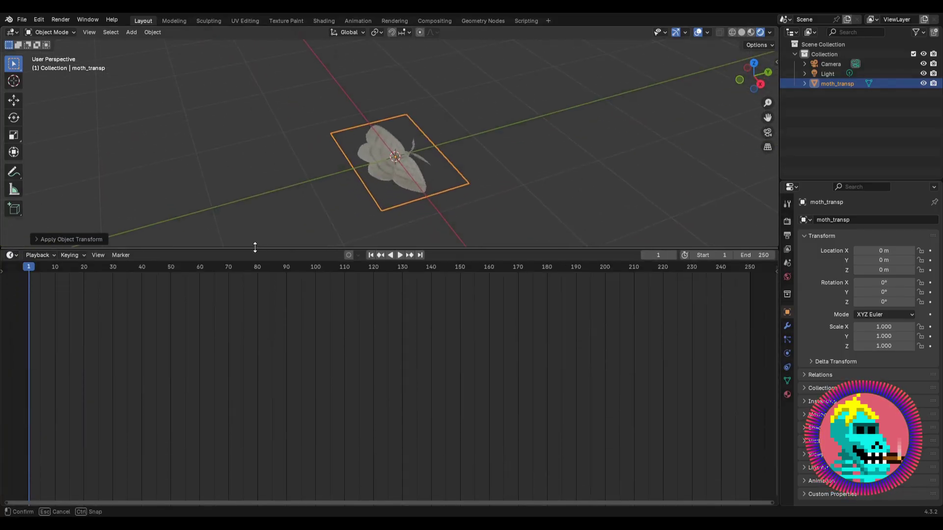
{"action": "left_click", "coordinate": [12, 256]}
{"action": "left_click", "coordinate": [54, 333]}
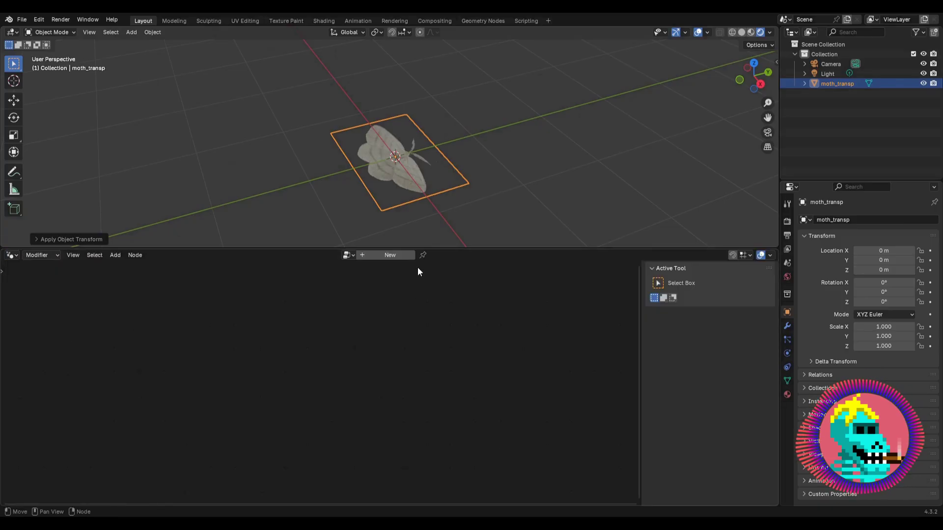
{"action": "left_click", "coordinate": [383, 255]}
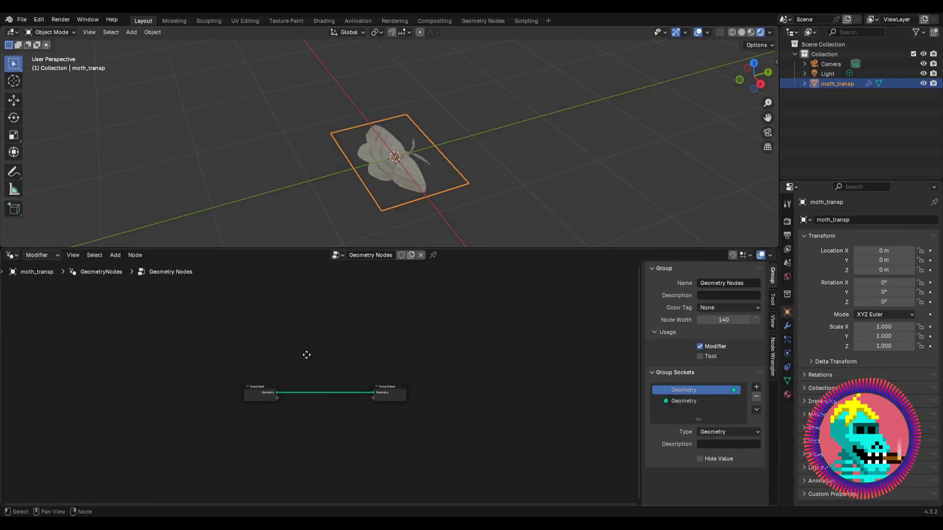
Step: Move the Group Input node farther away from Group Output to make room for new nodes
{"action": "scroll", "coordinate": [307, 354], "scroll_direction": "up", "scroll_amount": 3}
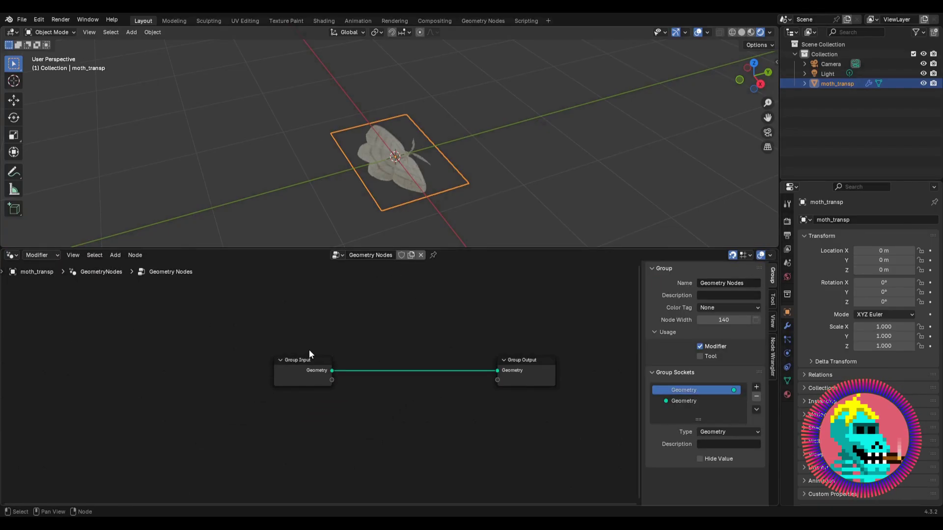
{"action": "left_click", "coordinate": [304, 369]}
{"action": "middle_click_drag", "start_coordinate": [297, 367], "coordinate": [337, 373], "text": "ctrl"}
{"action": "left_click_drag", "start_coordinate": [358, 372], "coordinate": [99, 377]}
{"action": "scroll", "coordinate": [223, 363], "scroll_direction": "down", "scroll_amount": 2}
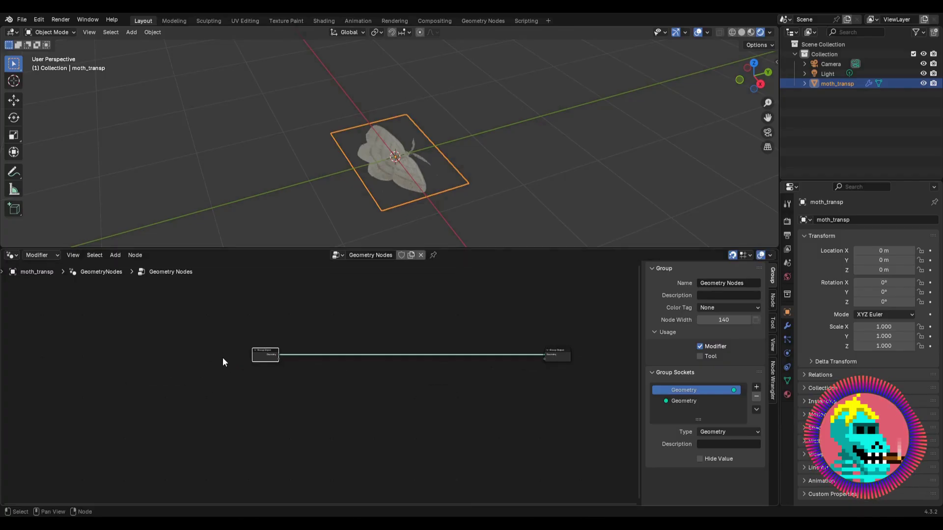
Step: Add a Curve Circle node and place it below the Group Input node
{"action": "scroll", "coordinate": [255, 357], "scroll_direction": "right", "scroll_amount": 3}
{"action": "scroll", "coordinate": [329, 131], "scroll_direction": "down", "scroll_amount": 3}
{"action": "middle_click_drag", "start_coordinate": [343, 137], "coordinate": [402, 157]}
{"action": "scroll", "coordinate": [305, 353], "scroll_direction": "up", "scroll_amount": 2}
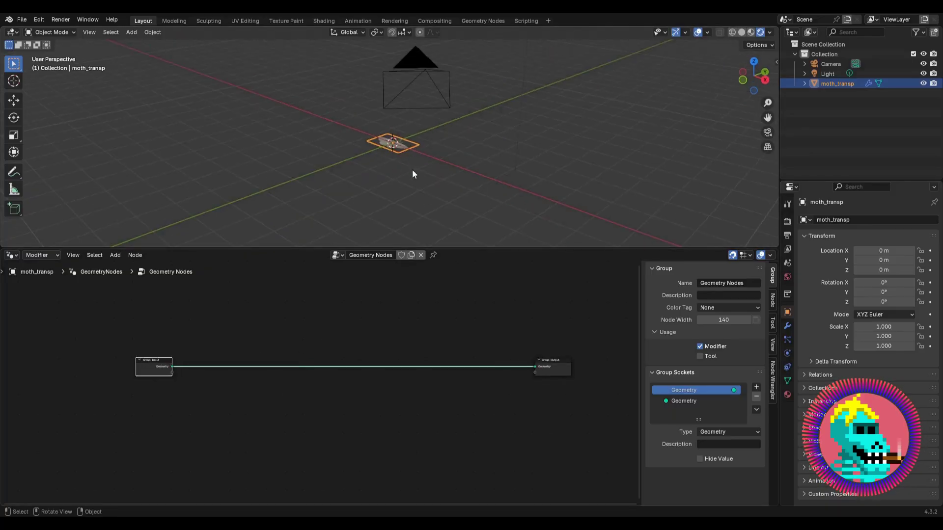
{"action": "key", "text": "shift+a"}
{"action": "mouse_move", "coordinate": [251, 390]}
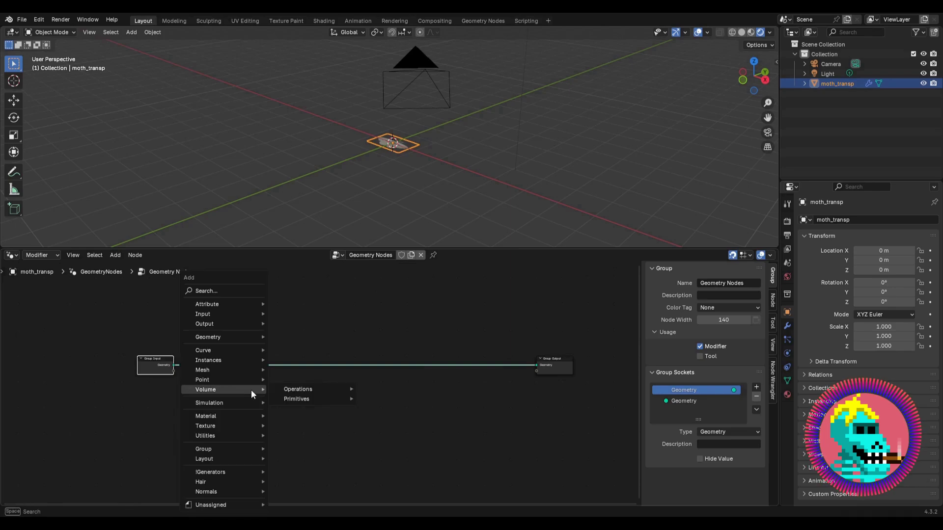
{"action": "type", "text": "cur"}
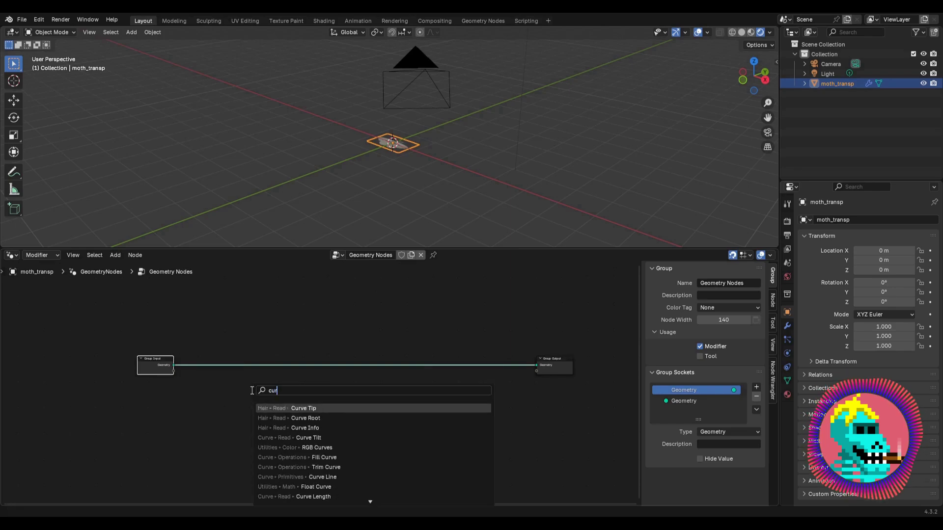
{"action": "type", "text": "ve cir"}
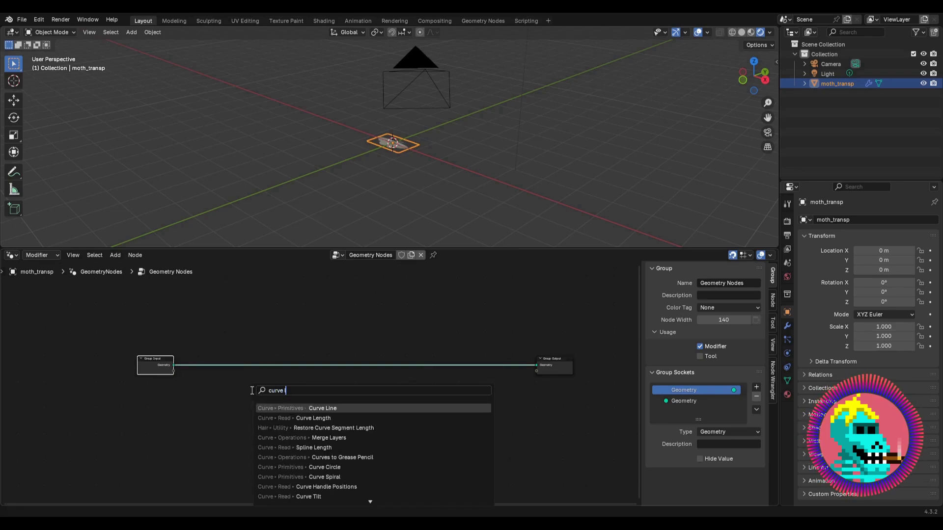
{"action": "key", "text": "Return"}
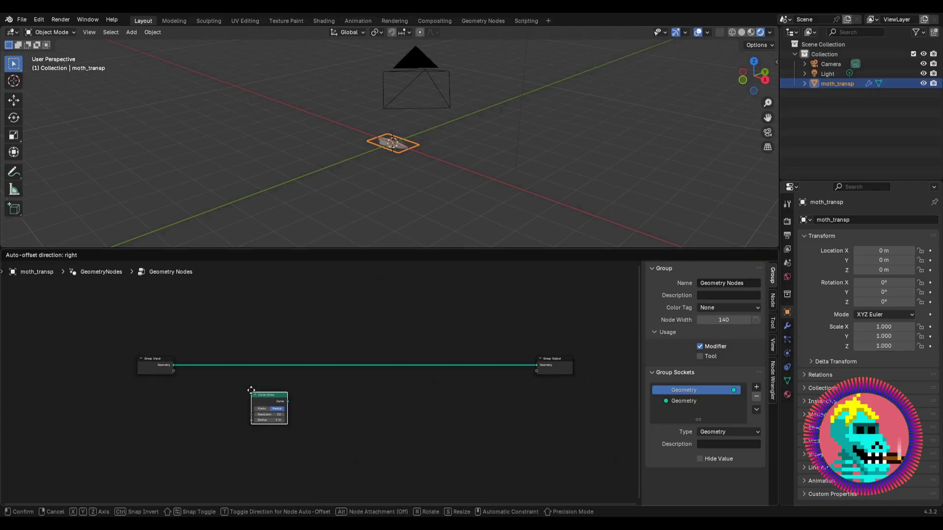
{"action": "left_click", "coordinate": [187, 435]}
{"action": "middle_click_drag", "start_coordinate": [177, 463], "coordinate": [232, 412]}
{"action": "scroll", "coordinate": [233, 413], "scroll_direction": "up", "scroll_amount": 2}
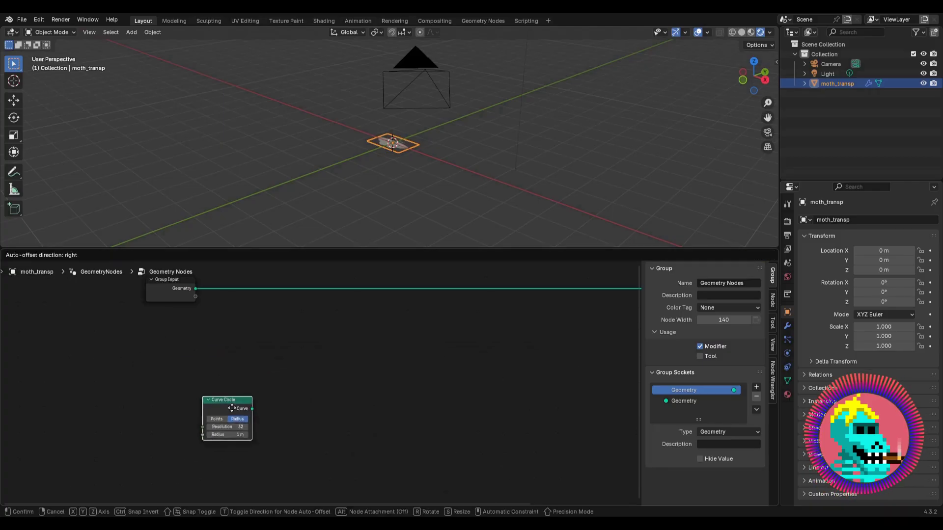
Step: Preview the Curve Circle through a Viewer node, space the Viewer away from it, and align Curve Circle under Group Input
{"action": "left_click", "coordinate": [239, 412], "text": "ctrl+shift"}
{"action": "left_click_drag", "start_coordinate": [296, 423], "coordinate": [392, 415]}
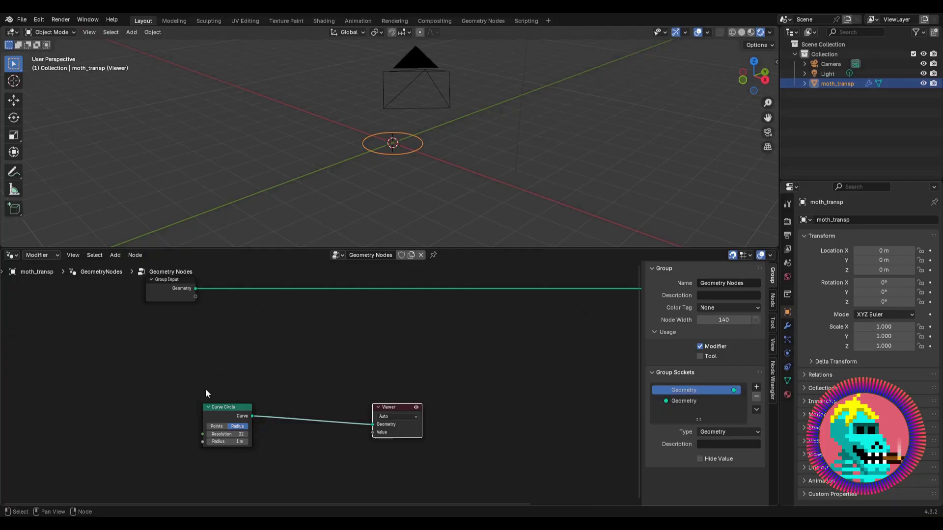
{"action": "scroll", "coordinate": [205, 393], "scroll_direction": "up", "scroll_amount": 2}
{"action": "left_click_drag", "start_coordinate": [277, 373], "coordinate": [194, 413]}
{"action": "scroll", "coordinate": [313, 374], "scroll_direction": "down", "scroll_amount": 2}
{"action": "scroll", "coordinate": [312, 370], "scroll_direction": "up", "scroll_amount": 1}
Step: Insert an Instance on Points node on the link between Curve Circle and Viewer
{"action": "key", "text": "shift+a"}
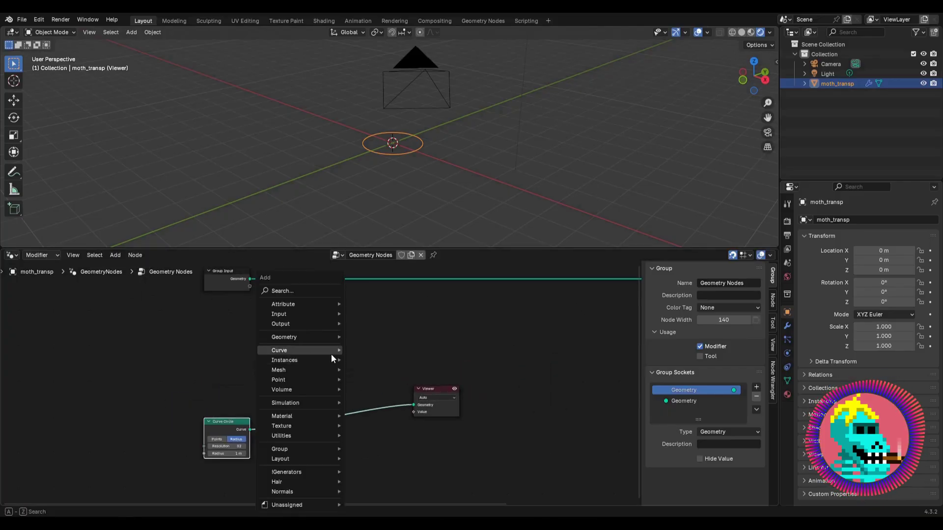
{"action": "mouse_move", "coordinate": [332, 354]}
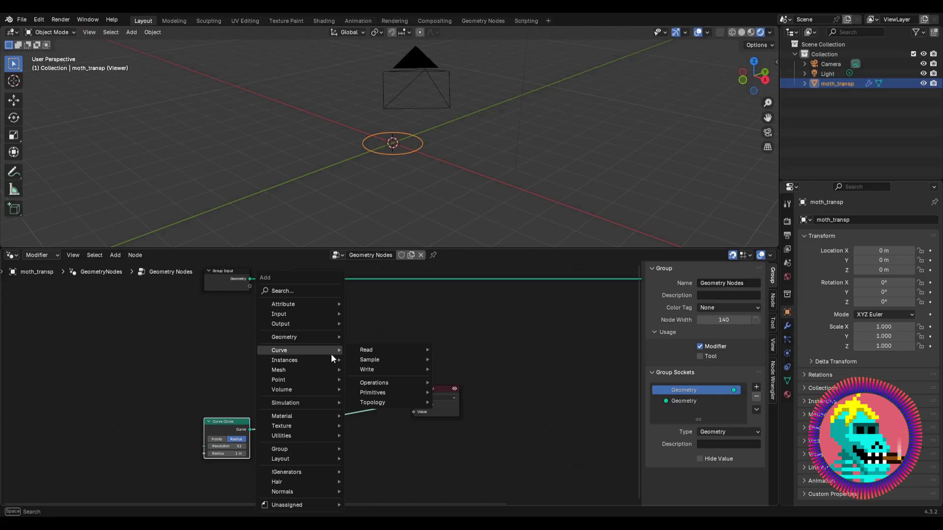
{"action": "type", "text": "instance"}
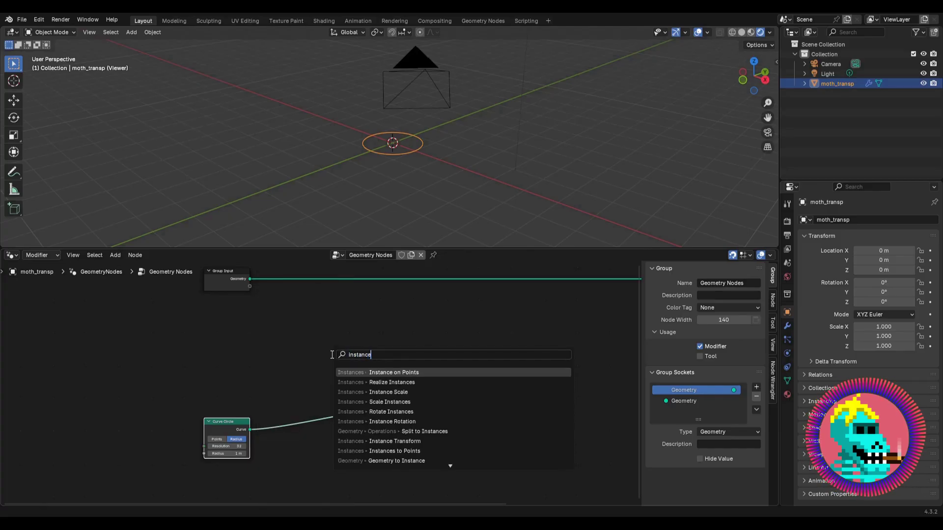
{"action": "key", "text": "Return"}
{"action": "left_click", "coordinate": [347, 366]}
{"action": "scroll", "coordinate": [346, 344], "scroll_direction": "up", "scroll_amount": 3}
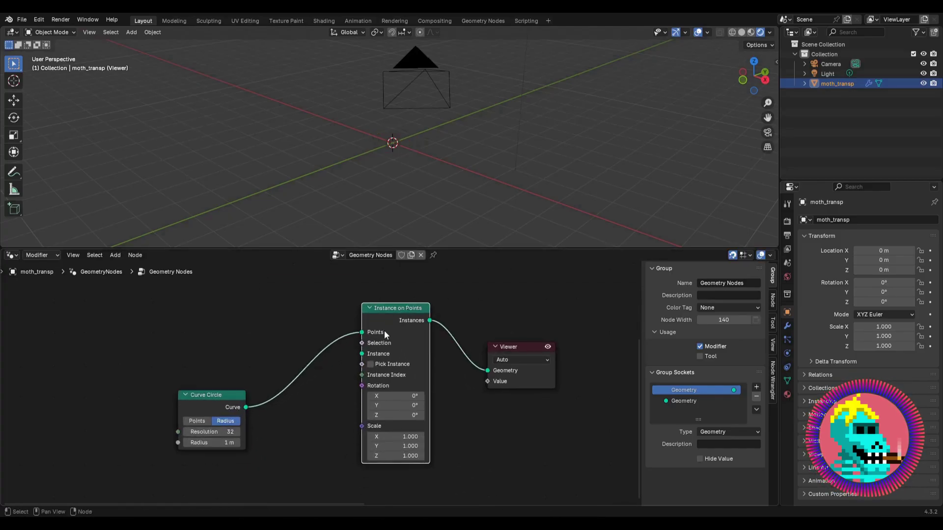
Step: Reroute the Curve Circle output from the Points input to the Instance input of Instance on Points
{"action": "left_click_drag", "start_coordinate": [385, 333], "coordinate": [362, 353]}
{"action": "left_click_drag", "start_coordinate": [222, 391], "coordinate": [216, 399]}
{"action": "scroll", "coordinate": [301, 385], "scroll_direction": "down", "scroll_amount": 2}
Step: Add an Ico Sphere node above Curve Circle and connect its Mesh output to Points on Instance on Points
{"action": "key", "text": "shift+a"}
{"action": "mouse_move", "coordinate": [290, 349]}
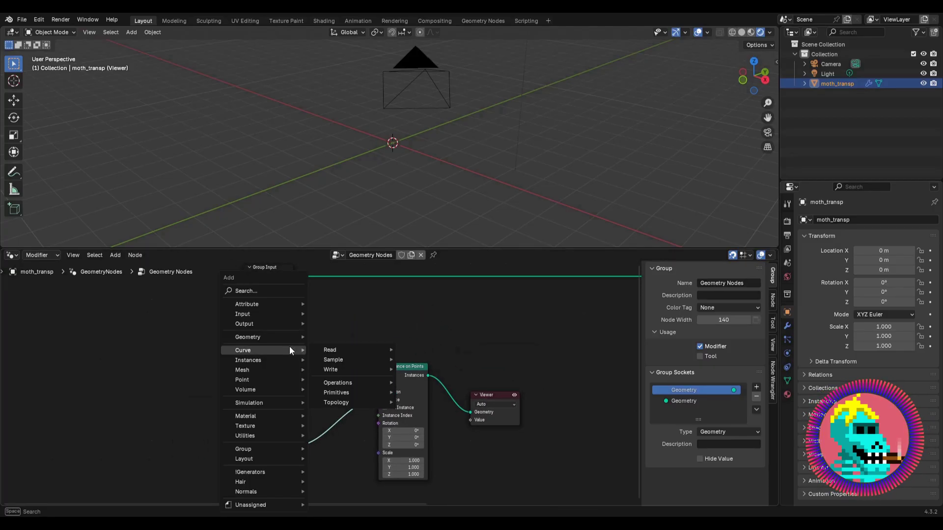
{"action": "type", "text": "ico"}
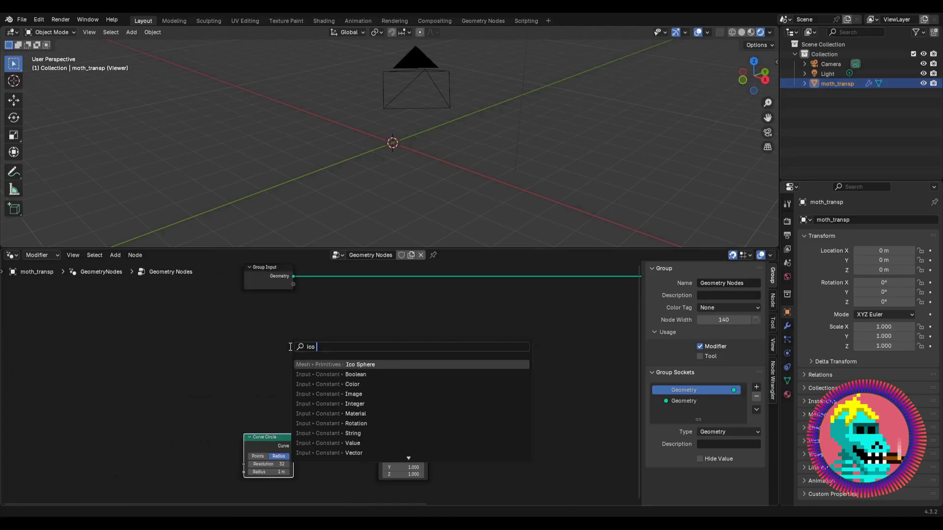
{"action": "key", "text": "Return"}
{"action": "left_click", "coordinate": [301, 370]}
{"action": "left_click_drag", "start_coordinate": [294, 368], "coordinate": [378, 384]}
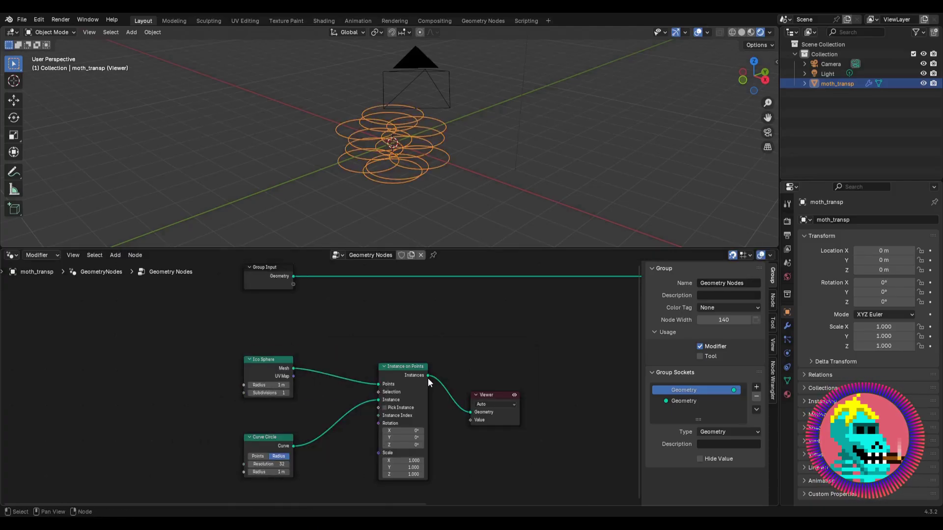
Step: Preview the Ico Sphere mesh on its own, followed by the circles instanced on its points
{"action": "left_click", "coordinate": [265, 366], "text": "ctrl+shift"}
{"action": "scroll", "coordinate": [353, 148], "scroll_direction": "up", "scroll_amount": 3}
{"action": "middle_click_drag", "start_coordinate": [353, 149], "coordinate": [361, 114]}
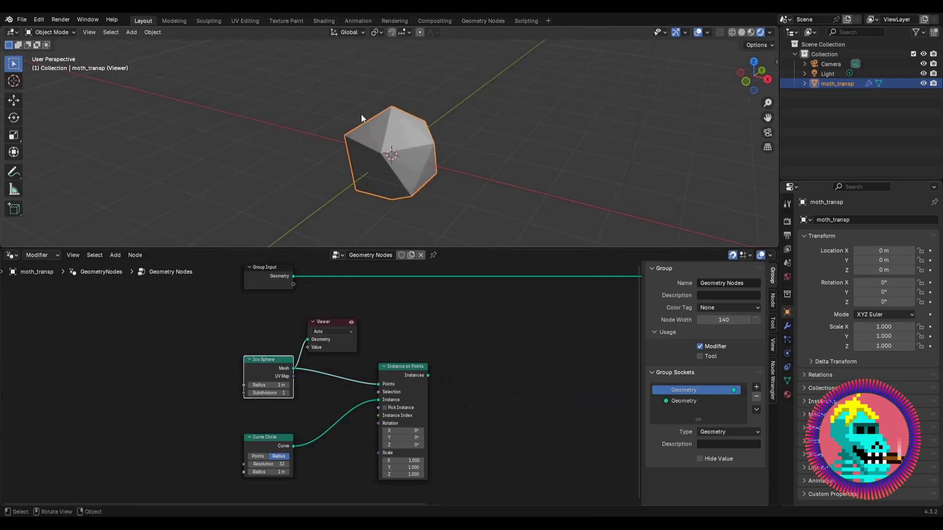
{"action": "middle_click_drag", "start_coordinate": [295, 442], "coordinate": [289, 417]}
{"action": "left_click", "coordinate": [262, 421]}
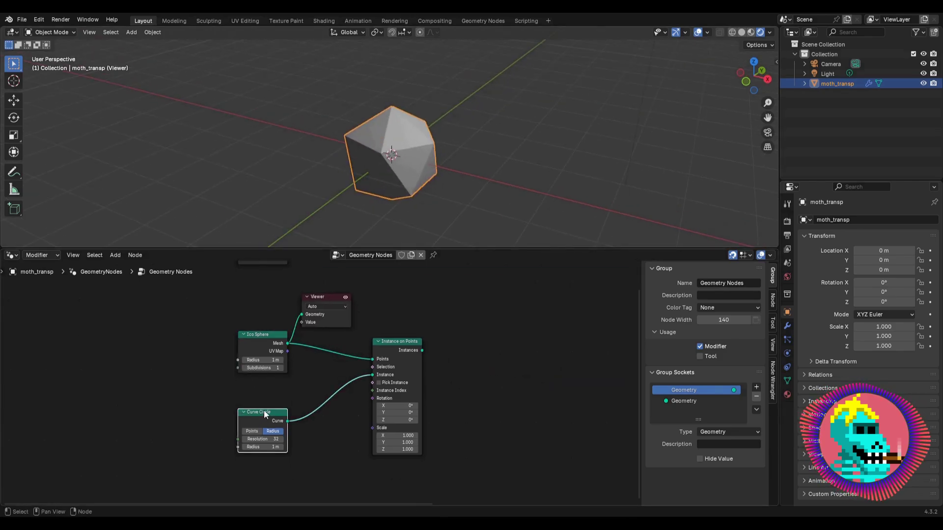
{"action": "left_click", "coordinate": [391, 358], "text": "ctrl+shift"}
{"action": "middle_click_drag", "start_coordinate": [408, 214], "coordinate": [436, 150]}
{"action": "middle_click_drag", "start_coordinate": [406, 360], "coordinate": [360, 388]}
Step: Move the Viewer away from Instance on Points and stack the Ico Sphere and Curve Circle nodes closer together before it
{"action": "left_click", "coordinate": [414, 331]}
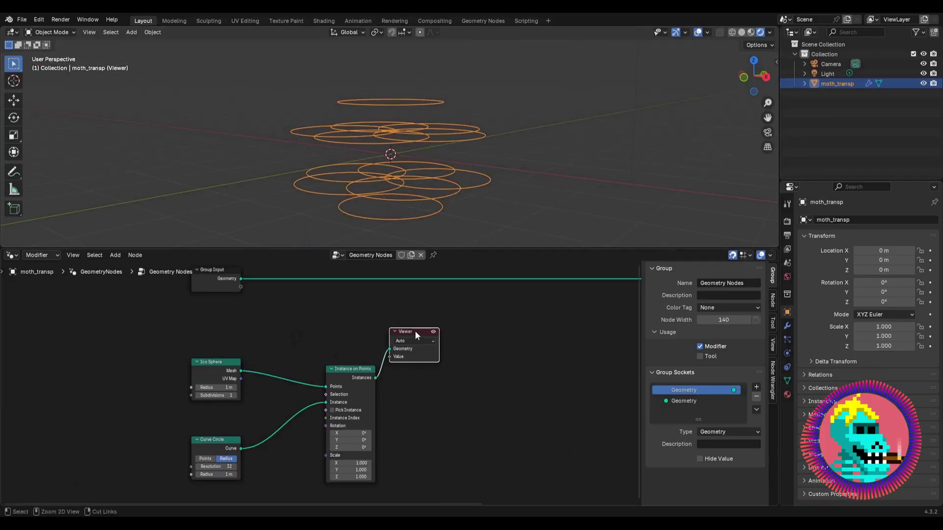
{"action": "left_click_drag", "start_coordinate": [418, 334], "coordinate": [595, 372]}
{"action": "scroll", "coordinate": [343, 400], "scroll_direction": "down", "scroll_amount": 5}
{"action": "scroll", "coordinate": [342, 400], "scroll_direction": "up", "scroll_amount": 2}
{"action": "left_click_drag", "start_coordinate": [355, 352], "coordinate": [314, 313]}
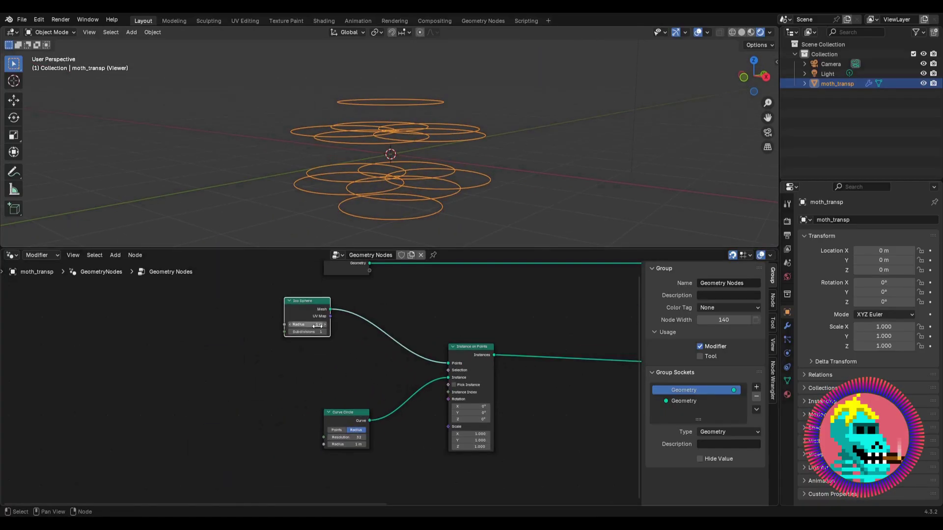
{"action": "left_click_drag", "start_coordinate": [349, 422], "coordinate": [309, 363]}
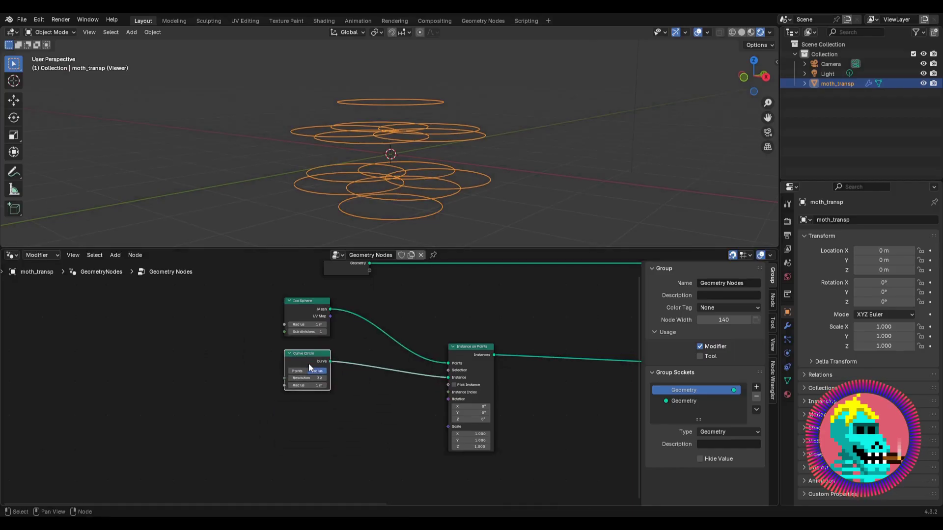
Step: Add a Random Value node and place it below the Curve Circle node
{"action": "scroll", "coordinate": [388, 372], "scroll_direction": "up", "scroll_amount": 1}
{"action": "middle_click_drag", "start_coordinate": [382, 396], "coordinate": [381, 349]}
{"action": "key", "text": "shift+a"}
{"action": "type", "text": "random value"}
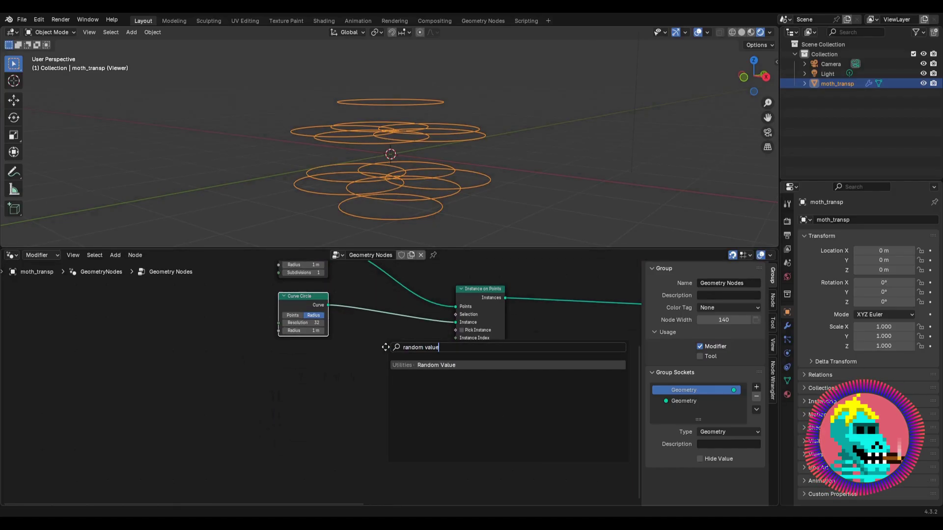
{"action": "key", "text": "Return"}
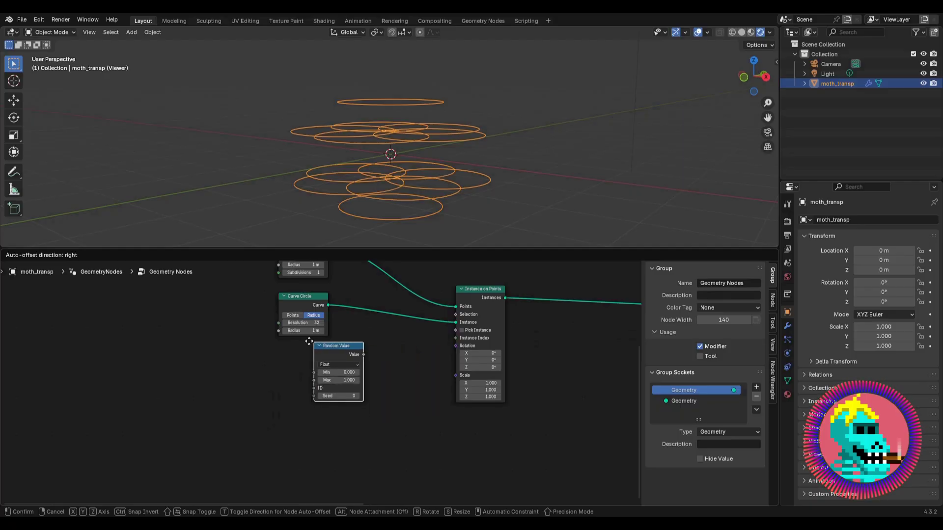
{"action": "left_click", "coordinate": [305, 367]}
Step: Set the Random Value node's data type to Vector and connect its Value to the Rotation of Instance on Points
{"action": "left_click", "coordinate": [306, 372]}
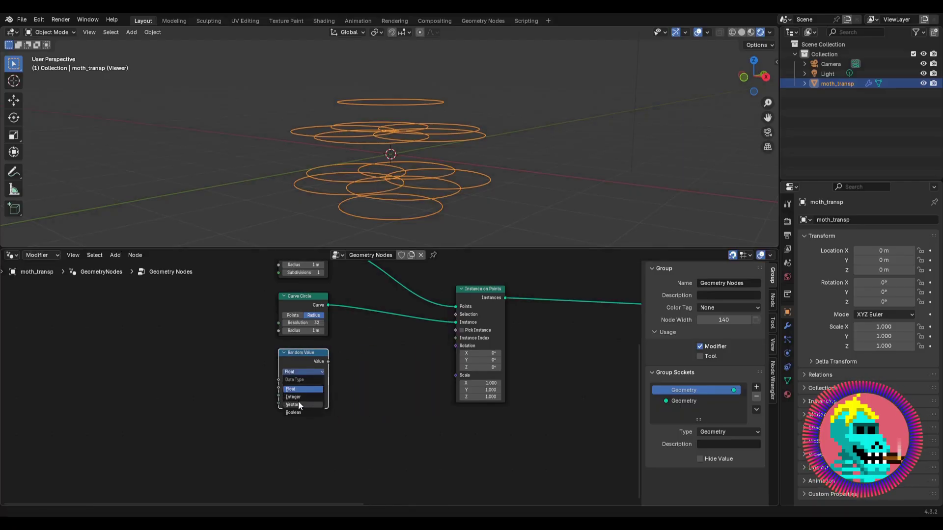
{"action": "left_click", "coordinate": [299, 403]}
{"action": "left_click_drag", "start_coordinate": [328, 362], "coordinate": [459, 346]}
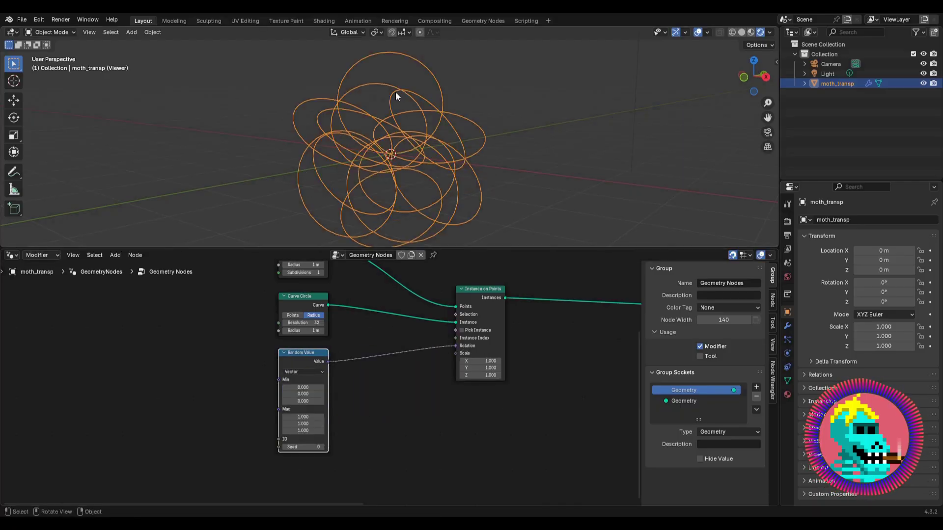
Step: Set all three Max components of the Random Value node to tau and inspect the rotated circles
{"action": "middle_click_drag", "start_coordinate": [396, 92], "coordinate": [363, 105]}
{"action": "key", "text": "KP_Decimal"}
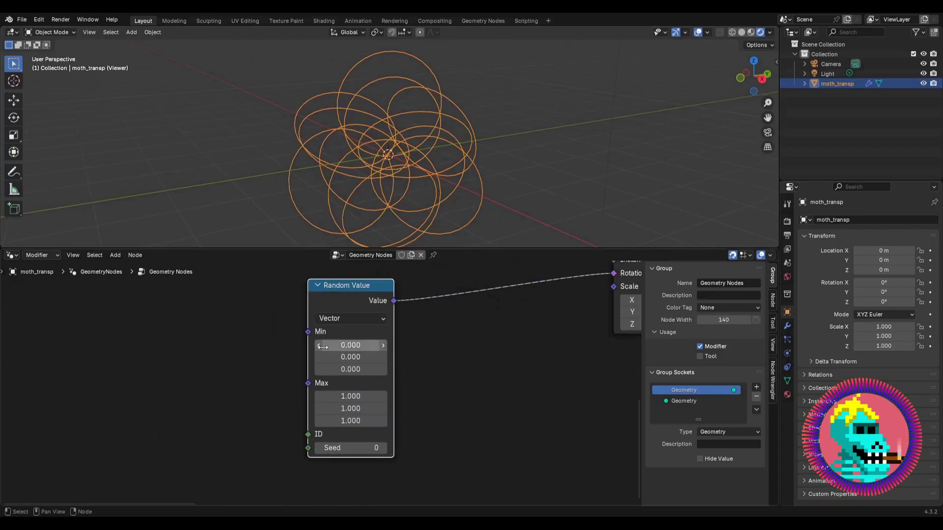
{"action": "scroll", "coordinate": [352, 313], "scroll_direction": "down", "scroll_amount": 3}
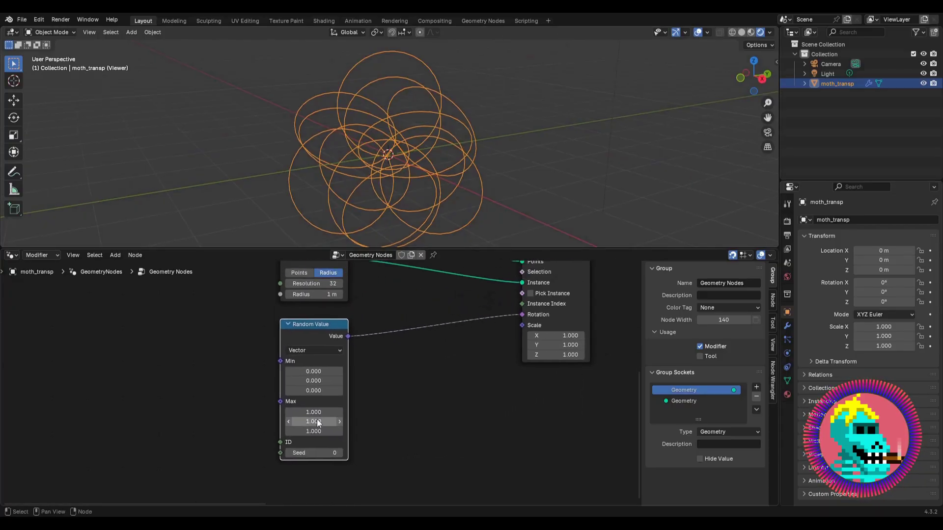
{"action": "middle_click_drag", "start_coordinate": [363, 152], "coordinate": [388, 132]}
{"action": "scroll", "coordinate": [305, 334], "scroll_direction": "up", "scroll_amount": 2}
{"action": "left_click", "coordinate": [280, 398]}
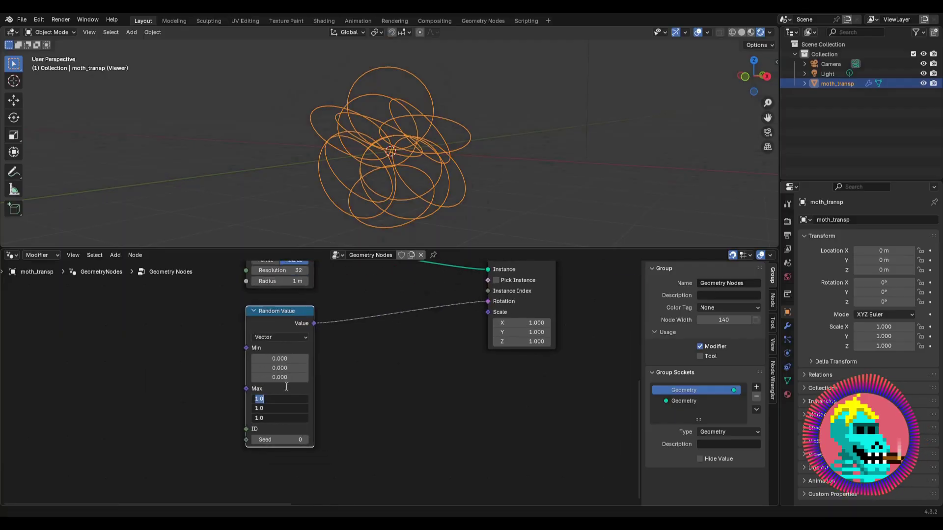
{"action": "type", "text": "tau"}
{"action": "key", "text": "Return"}
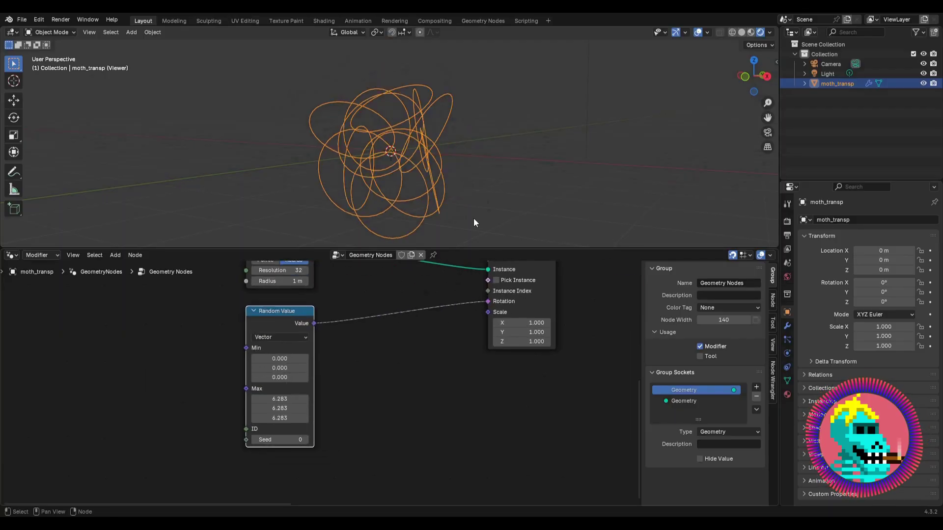
{"action": "middle_click_drag", "start_coordinate": [503, 129], "coordinate": [434, 143]}
{"action": "middle_click_drag", "start_coordinate": [425, 111], "coordinate": [393, 156]}
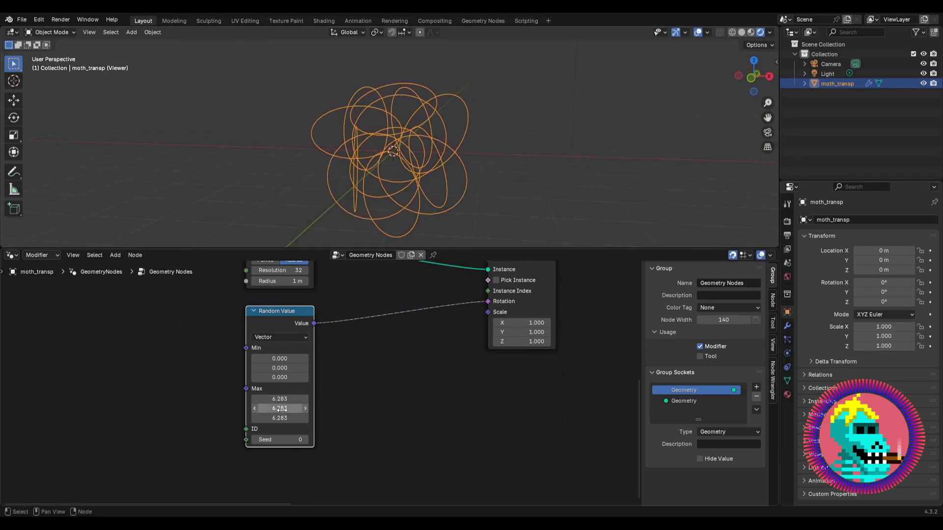
Step: Duplicate the Random Value node and place the copy below the Rotation link, near Instance on Points
{"action": "scroll", "coordinate": [286, 366], "scroll_direction": "down", "scroll_amount": 1}
{"action": "middle_click_drag", "start_coordinate": [288, 361], "coordinate": [294, 356]}
{"action": "left_click_drag", "start_coordinate": [287, 314], "coordinate": [289, 308]}
{"action": "middle_click_drag", "start_coordinate": [409, 320], "coordinate": [450, 285]}
{"action": "left_click_drag", "start_coordinate": [521, 278], "coordinate": [324, 418]}
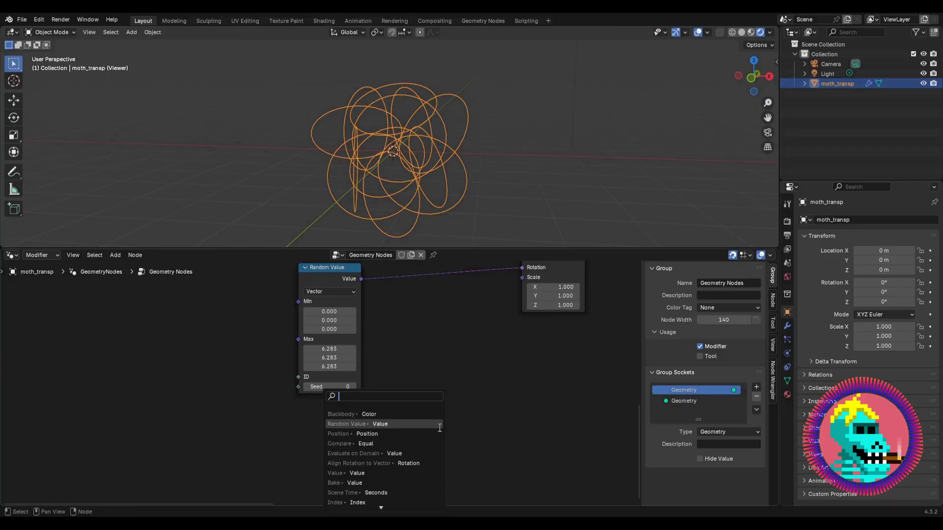
{"action": "left_click", "coordinate": [412, 342]}
{"action": "left_click", "coordinate": [313, 282]}
{"action": "key", "text": "shift+d"}
{"action": "left_click", "coordinate": [401, 345]}
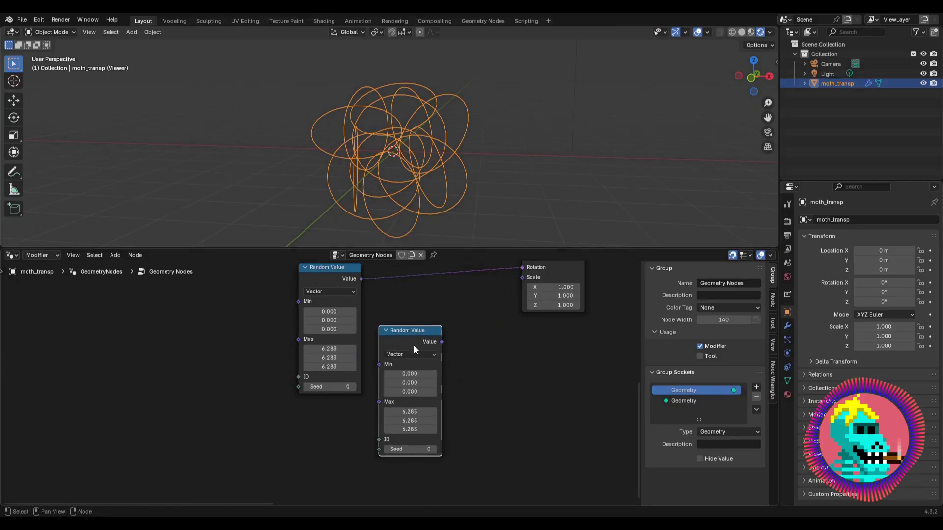
Step: Change the duplicated Random Value node's data type to Float and connect its Value to the Scale of Instance on Points
{"action": "left_click", "coordinate": [411, 355]}
{"action": "left_click", "coordinate": [404, 378]}
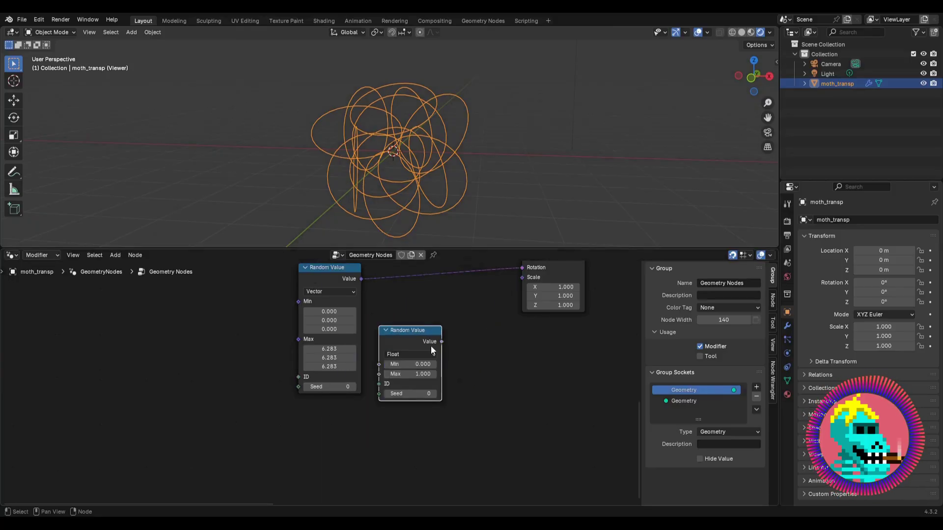
{"action": "left_click_drag", "start_coordinate": [441, 341], "coordinate": [522, 278]}
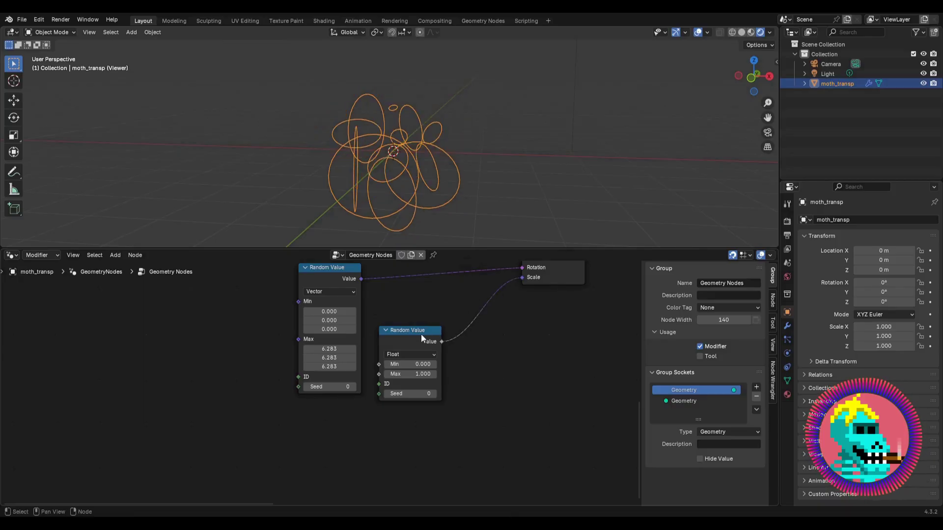
Step: Set the Float Random Value node's Min to 0.4 and Max to 1.93, and place it below the Vector Random Value node
{"action": "scroll", "coordinate": [397, 339], "scroll_direction": "up", "scroll_amount": 2}
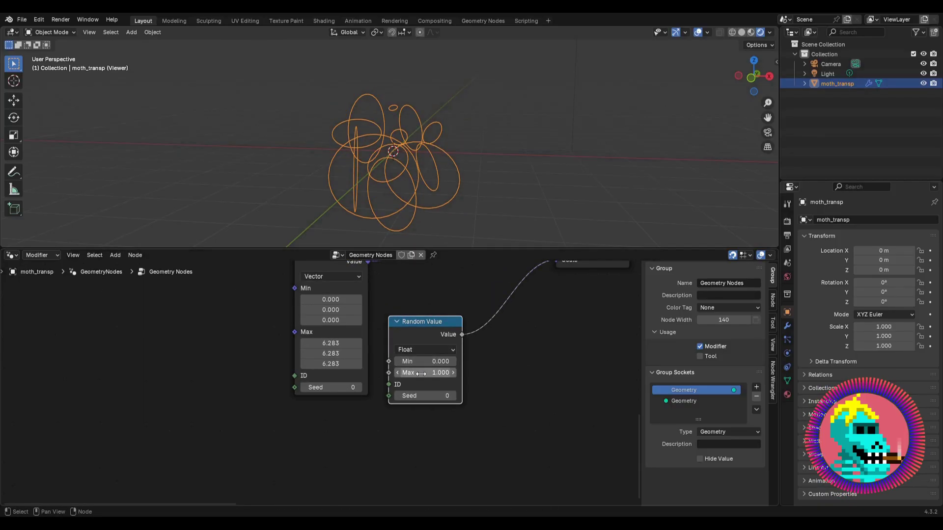
{"action": "left_click_drag", "start_coordinate": [425, 362], "coordinate": [460, 373]}
{"action": "scroll", "coordinate": [425, 332], "scroll_direction": "down", "scroll_amount": 4}
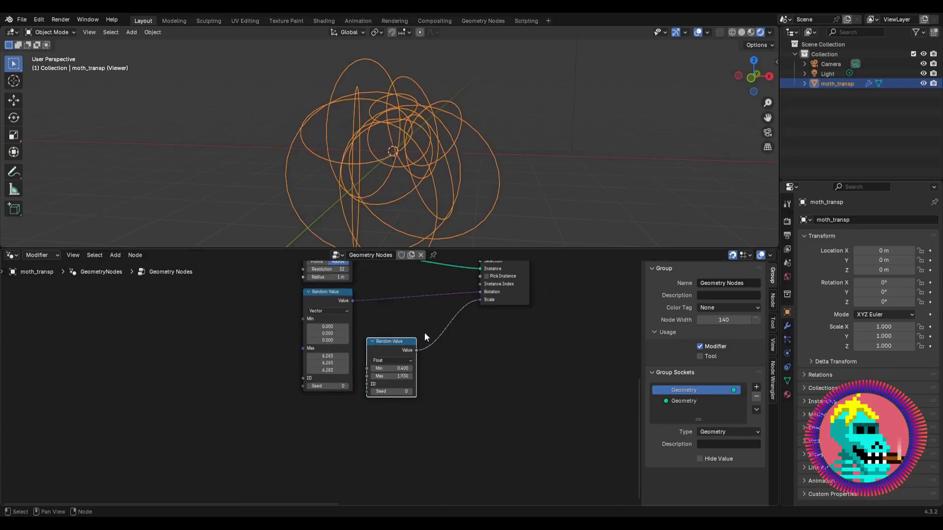
{"action": "left_click_drag", "start_coordinate": [343, 376], "coordinate": [291, 426]}
{"action": "left_click", "coordinate": [364, 390]}
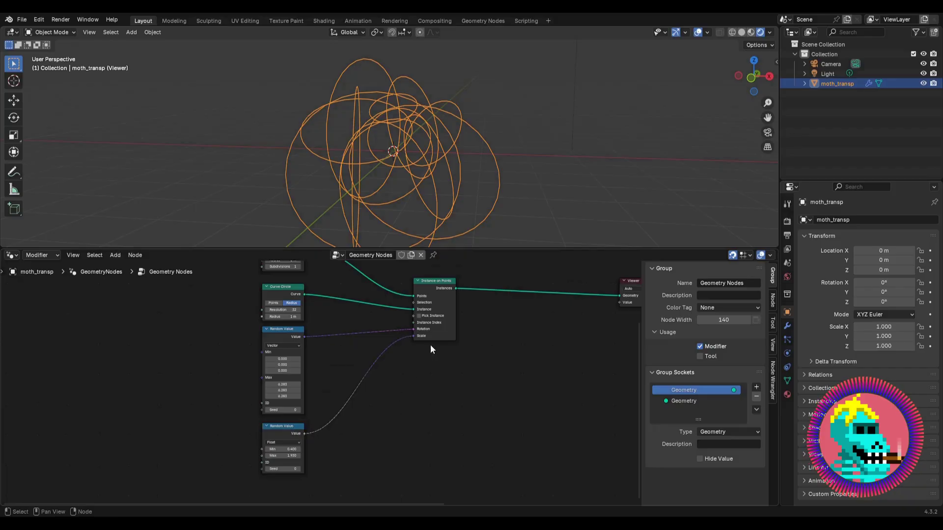
Step: Move the Viewer node farther away from Instance on Points to make room for more nodes between them
{"action": "middle_click_drag", "start_coordinate": [505, 286], "coordinate": [275, 373]}
{"action": "scroll", "coordinate": [294, 373], "scroll_direction": "up", "scroll_amount": 1}
{"action": "left_click_drag", "start_coordinate": [413, 368], "coordinate": [596, 364]}
{"action": "scroll", "coordinate": [373, 346], "scroll_direction": "down", "scroll_amount": 1}
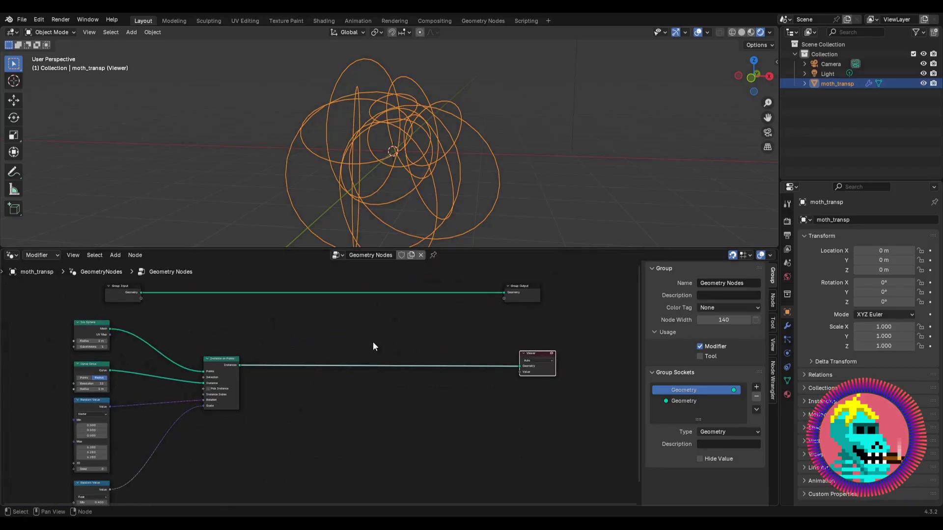
{"action": "middle_click_drag", "start_coordinate": [432, 173], "coordinate": [425, 146]}
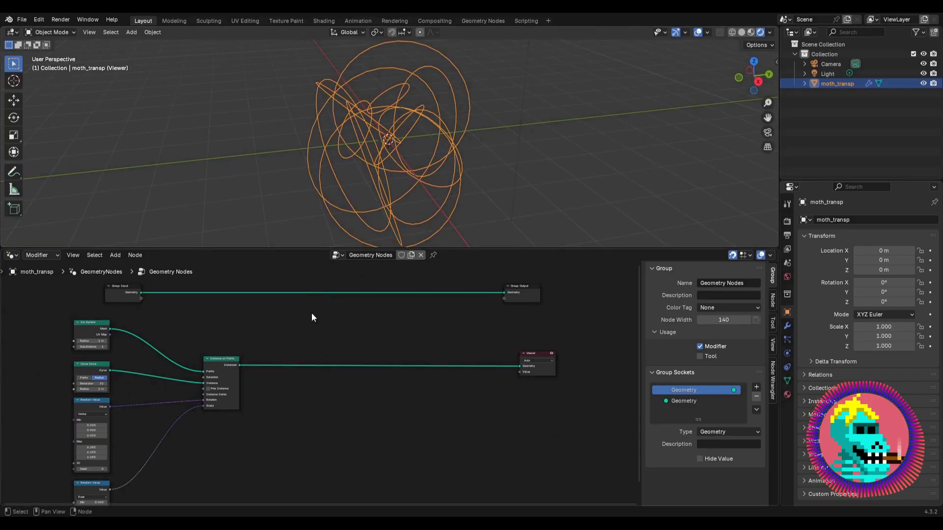
Step: Insert a Set Position node on the link between Instance on Points and the Viewer, close to the Viewer
{"action": "scroll", "coordinate": [314, 364], "scroll_direction": "up", "scroll_amount": 1}
{"action": "key", "text": "shift+a"}
{"action": "type", "text": "set"}
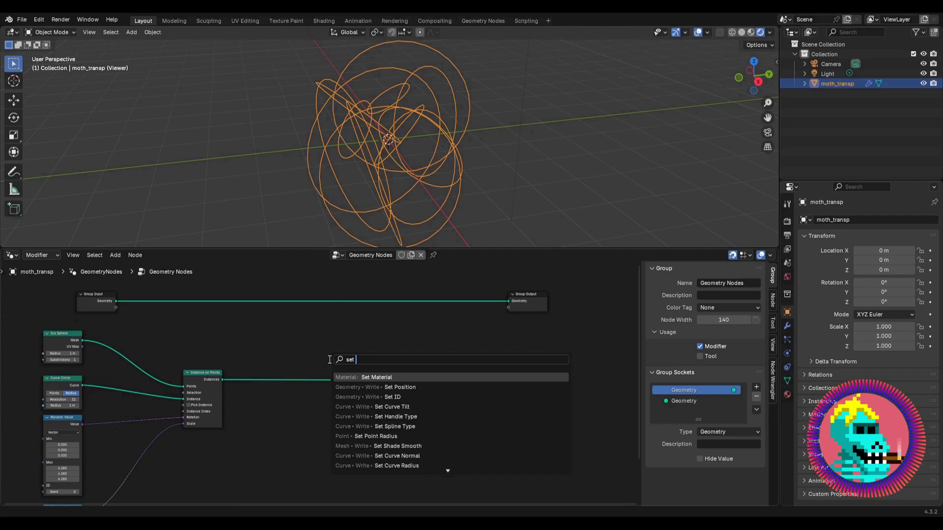
{"action": "type", "text": " posit"}
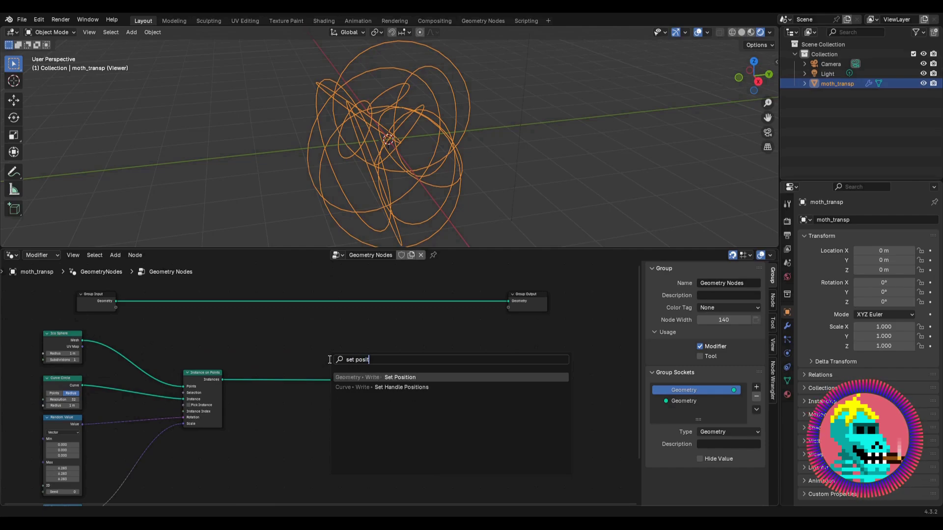
{"action": "key", "text": "Return"}
{"action": "left_click", "coordinate": [359, 368]}
{"action": "left_click_drag", "start_coordinate": [378, 386], "coordinate": [425, 387]}
Step: Add a Noise Texture node and place it below the Instance on Points node
{"action": "middle_click_drag", "start_coordinate": [355, 416], "coordinate": [468, 342]}
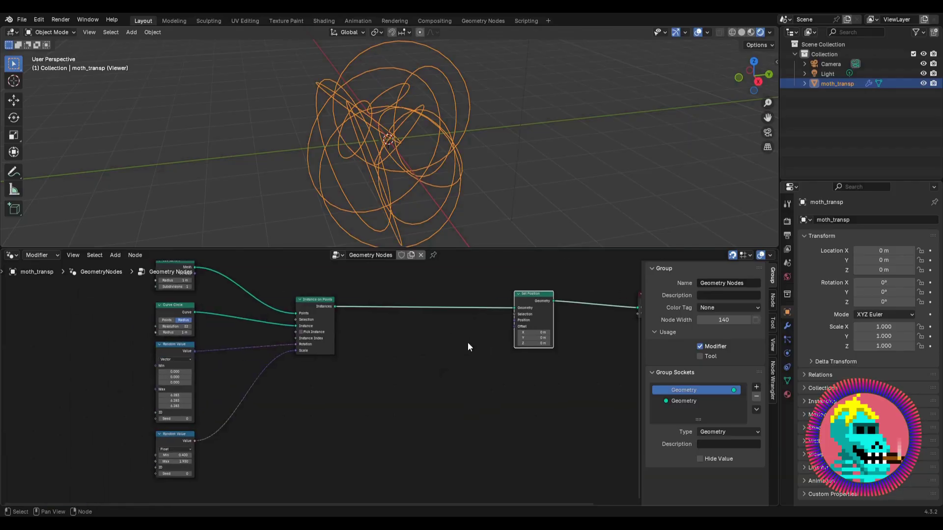
{"action": "scroll", "coordinate": [467, 346], "scroll_direction": "up", "scroll_amount": 1}
{"action": "key", "text": "shift+a"}
{"action": "type", "text": "noise"}
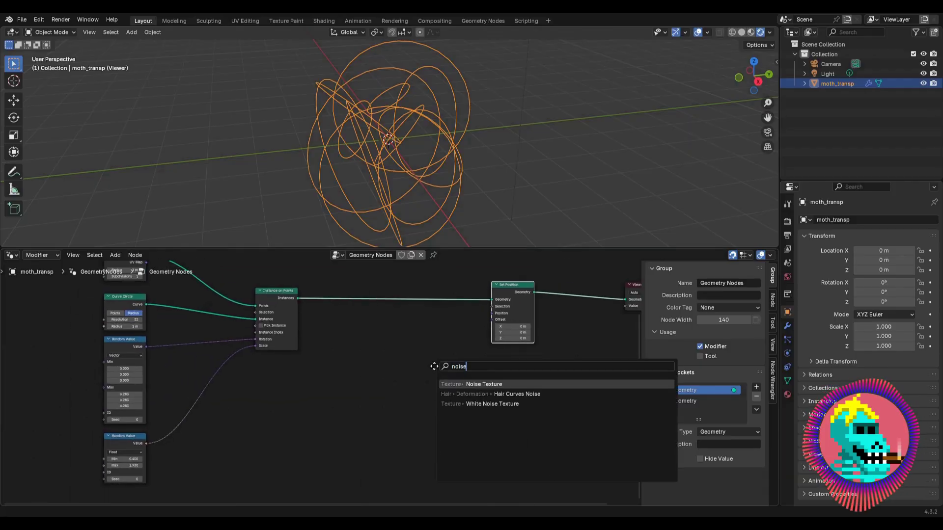
{"action": "key", "text": "Return"}
{"action": "left_click", "coordinate": [335, 407]}
{"action": "scroll", "coordinate": [344, 399], "scroll_direction": "up", "scroll_amount": 1}
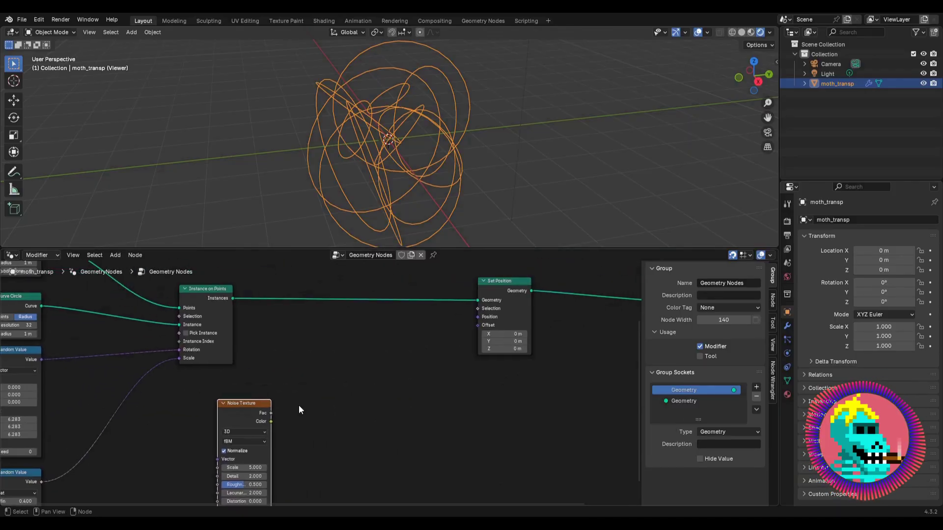
Step: Connect the Noise Texture's Color to the Offset of Set Position and shift the texture node slightly down and left
{"action": "left_click_drag", "start_coordinate": [271, 421], "coordinate": [478, 325]}
{"action": "left_click_drag", "start_coordinate": [246, 415], "coordinate": [224, 437]}
{"action": "scroll", "coordinate": [223, 438], "scroll_direction": "down", "scroll_amount": 3}
{"action": "middle_click_drag", "start_coordinate": [223, 437], "coordinate": [274, 378]}
{"action": "scroll", "coordinate": [273, 379], "scroll_direction": "up", "scroll_amount": 1}
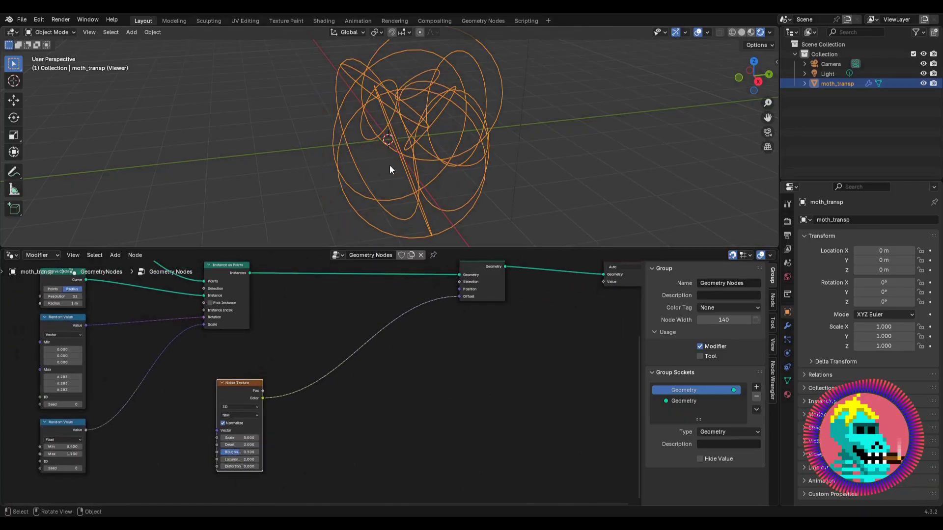
{"action": "middle_click_drag", "start_coordinate": [390, 165], "coordinate": [397, 85]}
{"action": "scroll", "coordinate": [388, 138], "scroll_direction": "up", "scroll_amount": 1}
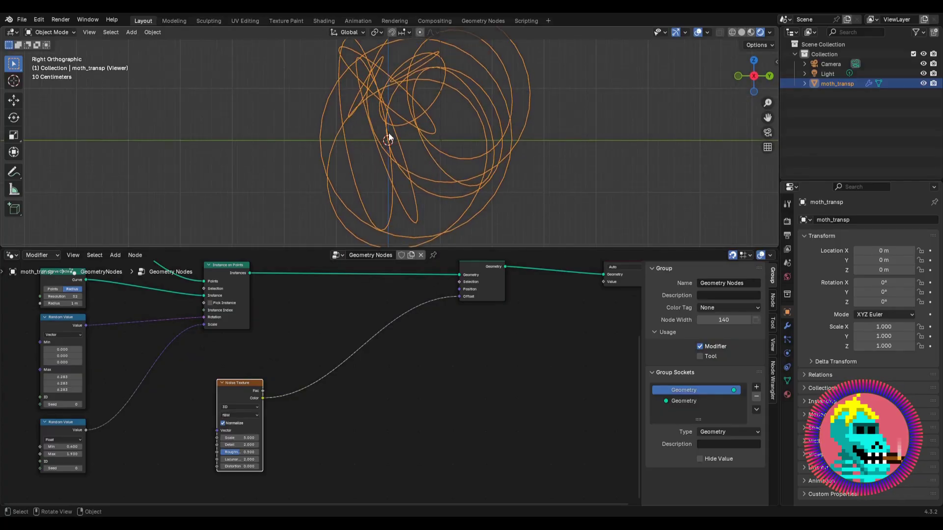
Step: Insert a Vector Math node set to Add on the link from Noise Texture to Set Position, right beside the texture node
{"action": "middle_click_drag", "start_coordinate": [330, 358], "coordinate": [351, 341]}
{"action": "key", "text": "shift+a"}
{"action": "type", "text": "vect"}
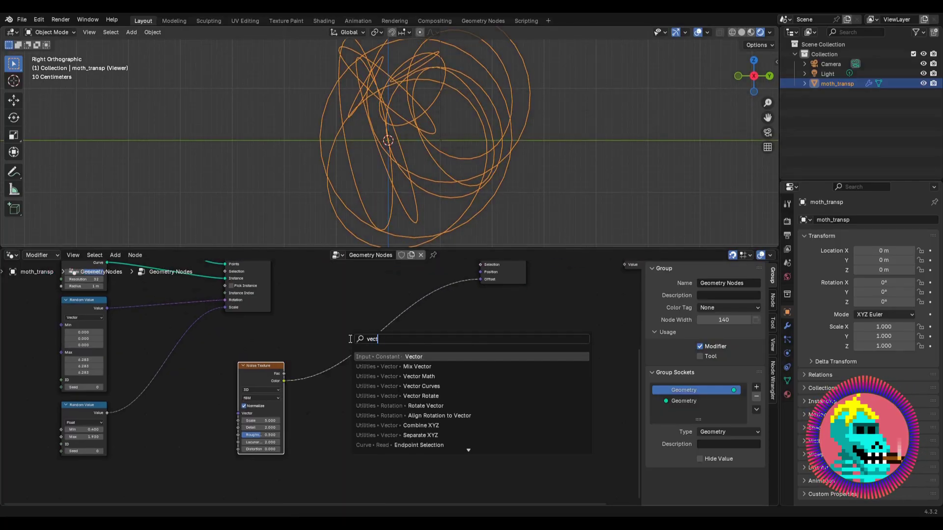
{"action": "type", "text": "or add"}
{"action": "key", "text": "Return"}
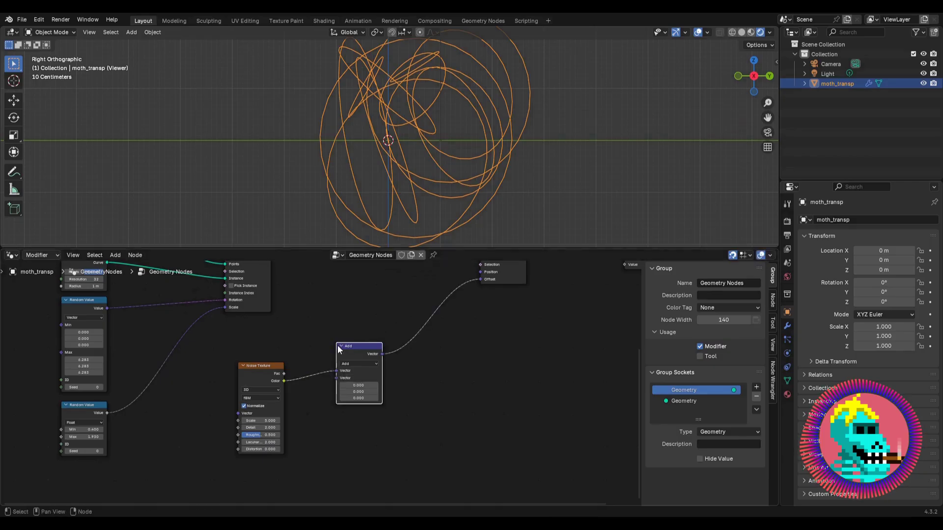
{"action": "left_click", "coordinate": [319, 373]}
Step: Set all three components of the Add node's second vector to -0.5
{"action": "scroll", "coordinate": [316, 373], "scroll_direction": "up", "scroll_amount": 2}
{"action": "left_click", "coordinate": [339, 358]}
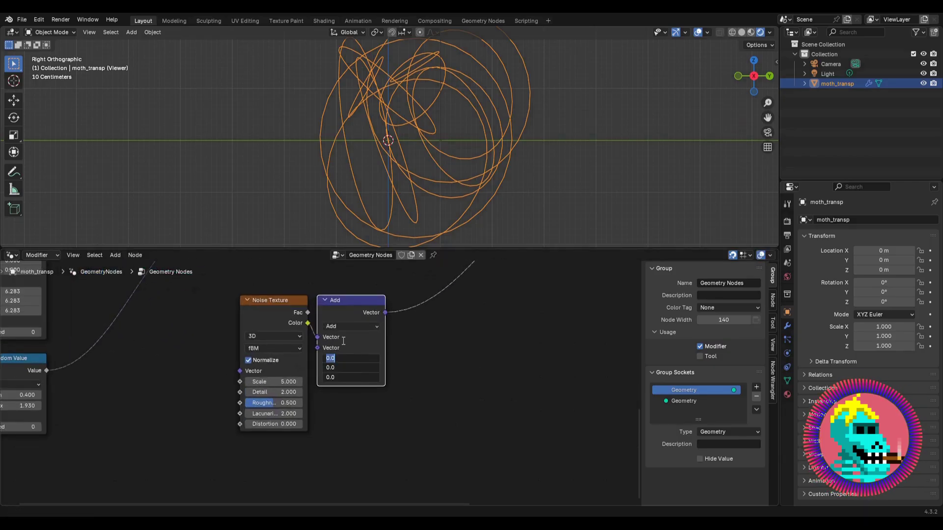
{"action": "type", "text": "-0.5"}
{"action": "key", "text": "Return"}
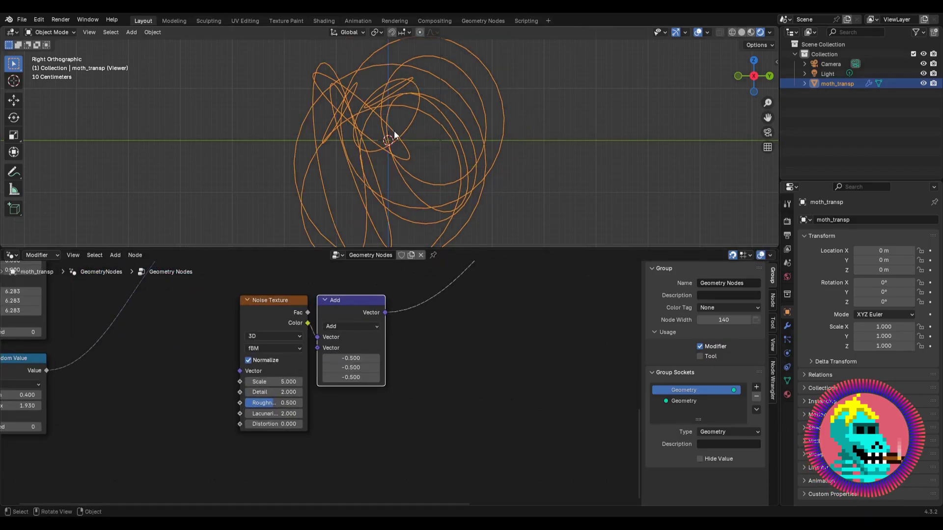
Step: Duplicate the Add node, insert the copy after it on the Offset link, and change its operation to Scale
{"action": "scroll", "coordinate": [308, 345], "scroll_direction": "down", "scroll_amount": 2}
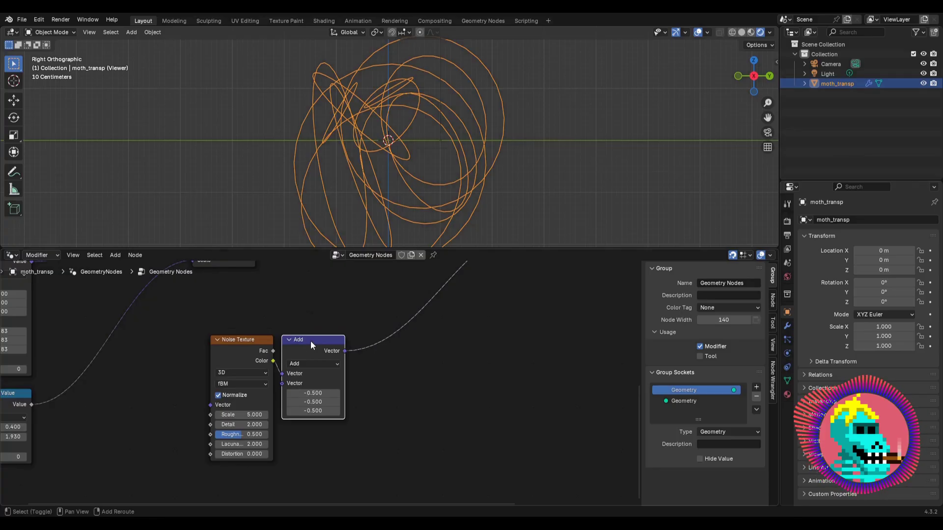
{"action": "key", "text": "shift+d"}
{"action": "left_click", "coordinate": [380, 340]}
{"action": "left_click", "coordinate": [383, 364]}
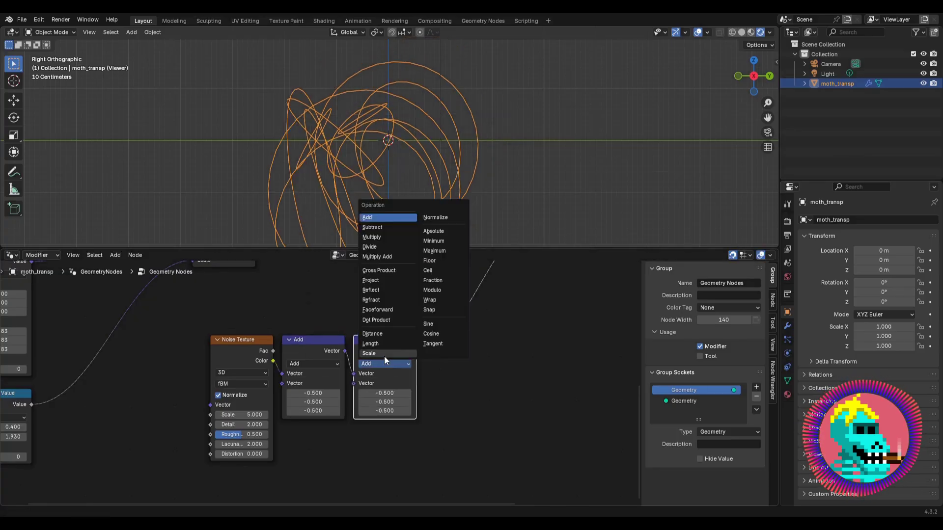
{"action": "left_click", "coordinate": [385, 355]}
Step: Try a larger factor on the Scale node, undo it, and view the circles from another angle
{"action": "left_click_drag", "start_coordinate": [385, 384], "coordinate": [486, 384]}
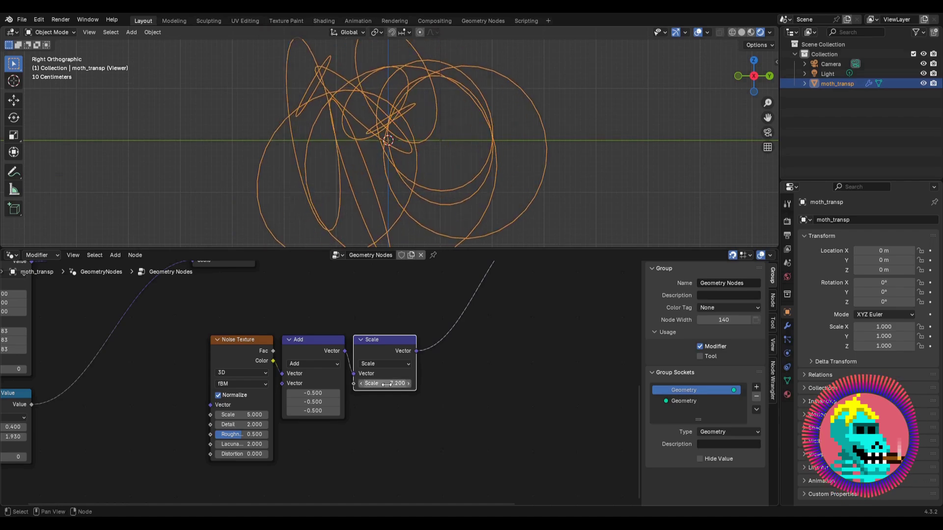
{"action": "key", "text": "ctrl+z"}
{"action": "middle_click_drag", "start_coordinate": [298, 104], "coordinate": [358, 110]}
{"action": "middle_click_drag", "start_coordinate": [338, 171], "coordinate": [373, 139]}
Step: Insert a Realize Instances node between Instance on Points and Set Position, directly beside Instance on Points
{"action": "scroll", "coordinate": [295, 324], "scroll_direction": "up", "scroll_amount": 5, "text": "shift"}
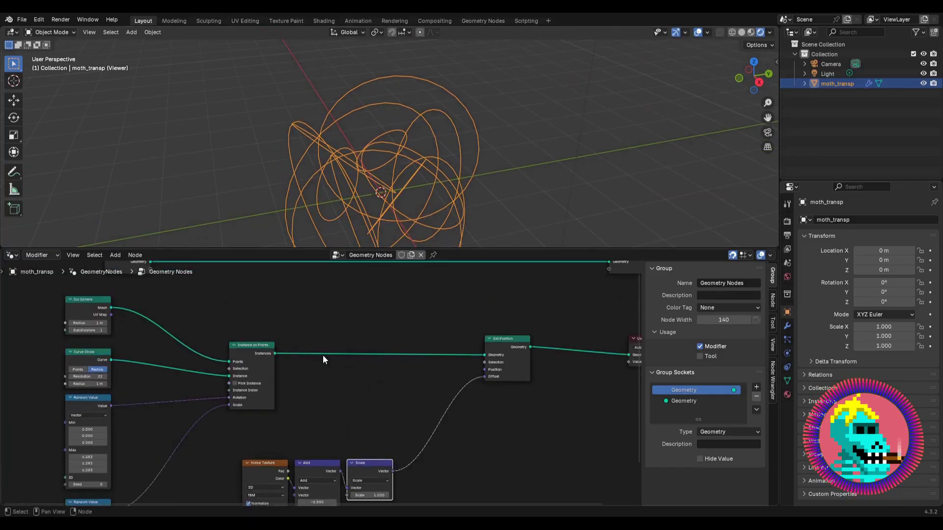
{"action": "key", "text": "shift+a"}
{"action": "type", "text": "real"}
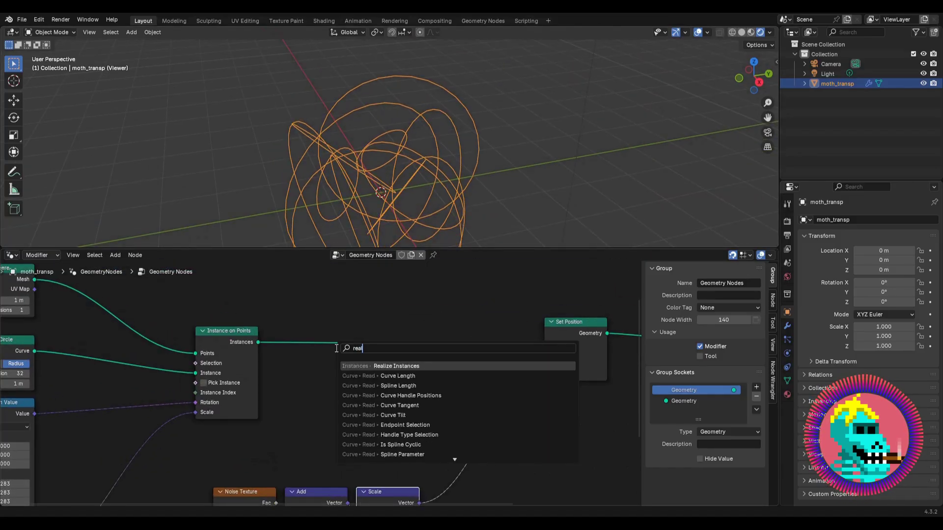
{"action": "key", "text": "Return"}
{"action": "left_click", "coordinate": [301, 328]}
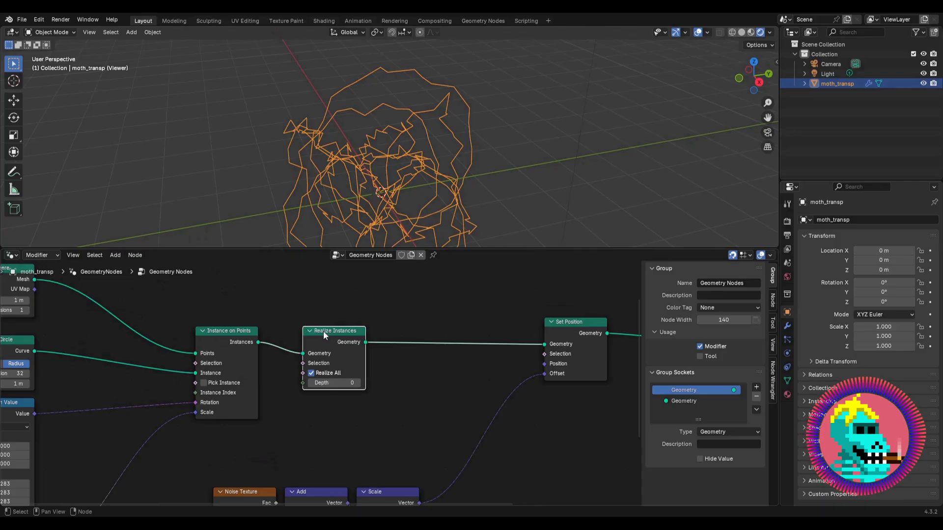
{"action": "left_click_drag", "start_coordinate": [323, 331], "coordinate": [287, 332]}
Step: Set the Noise Texture's Detail and Roughness to 0
{"action": "middle_click_drag", "start_coordinate": [366, 153], "coordinate": [373, 122]}
{"action": "scroll", "coordinate": [322, 407], "scroll_direction": "down", "scroll_amount": 2}
{"action": "middle_click_drag", "start_coordinate": [322, 407], "coordinate": [327, 350]}
{"action": "scroll", "coordinate": [327, 349], "scroll_direction": "up", "scroll_amount": 3}
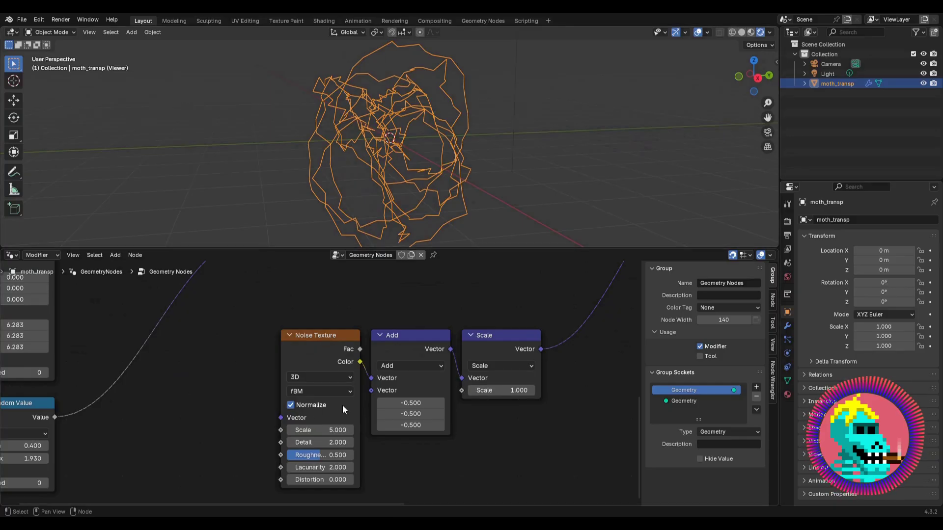
{"action": "left_click_drag", "start_coordinate": [321, 458], "coordinate": [295, 444]}
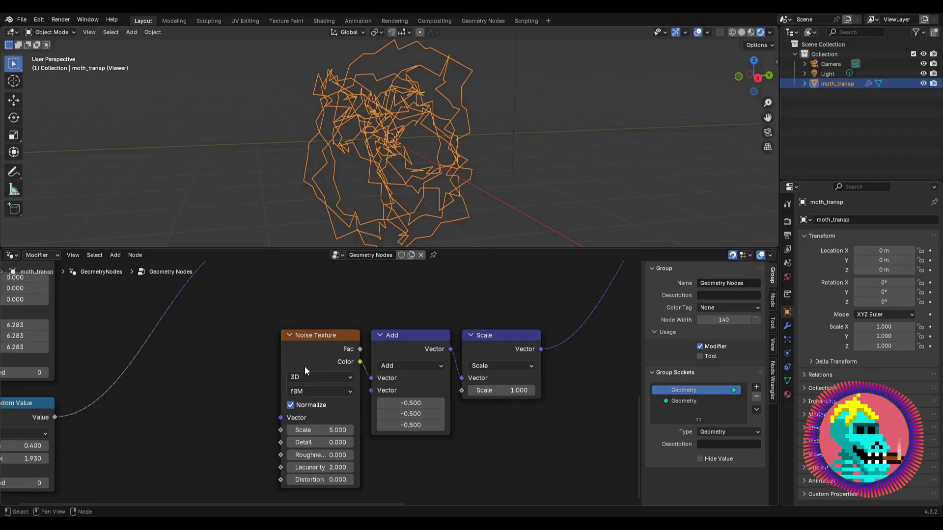
Step: Set the Curve Circle node's Resolution to 128
{"action": "scroll", "coordinate": [306, 368], "scroll_direction": "down", "scroll_amount": 2}
{"action": "middle_click_drag", "start_coordinate": [240, 297], "coordinate": [296, 356]}
{"action": "middle_click_drag", "start_coordinate": [224, 278], "coordinate": [348, 378]}
{"action": "scroll", "coordinate": [320, 388], "scroll_direction": "up", "scroll_amount": 3}
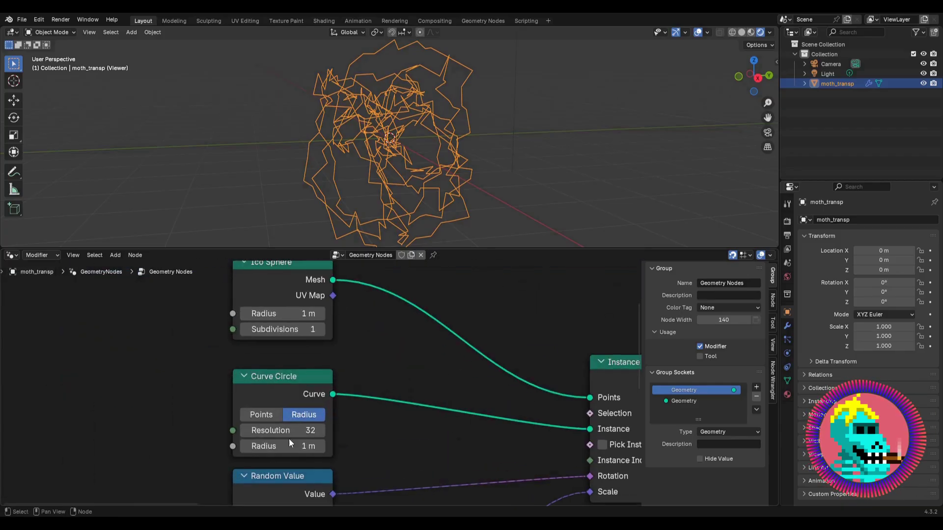
{"action": "left_click", "coordinate": [290, 430]}
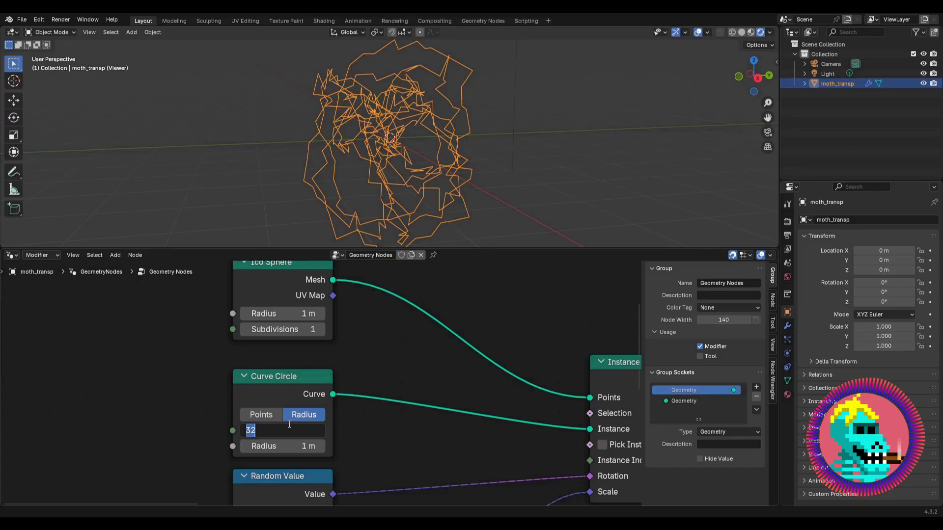
{"action": "type", "text": "128"}
{"action": "key", "text": "Return"}
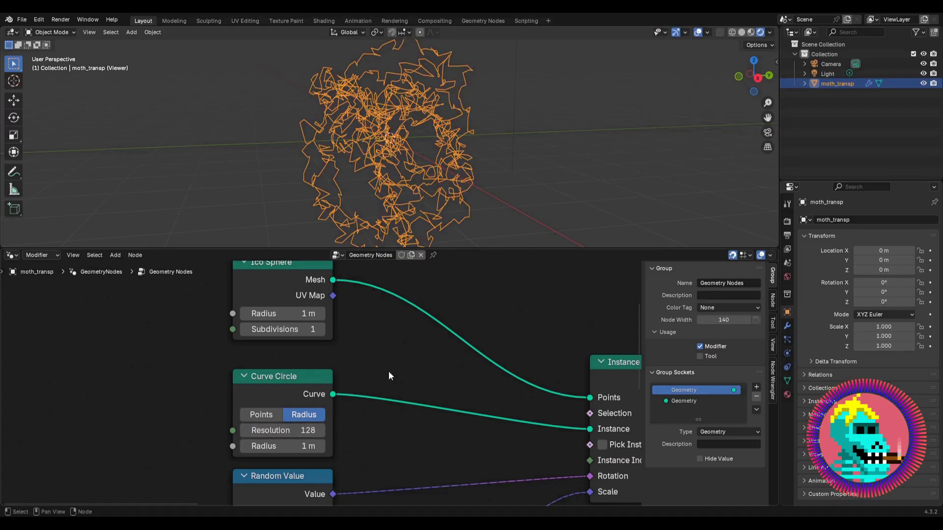
Step: Set the Noise Texture's Scale to 1.1
{"action": "scroll", "coordinate": [388, 371], "scroll_direction": "down", "scroll_amount": 3}
{"action": "middle_click_drag", "start_coordinate": [458, 393], "coordinate": [311, 368]}
{"action": "scroll", "coordinate": [311, 368], "scroll_direction": "up", "scroll_amount": 4}
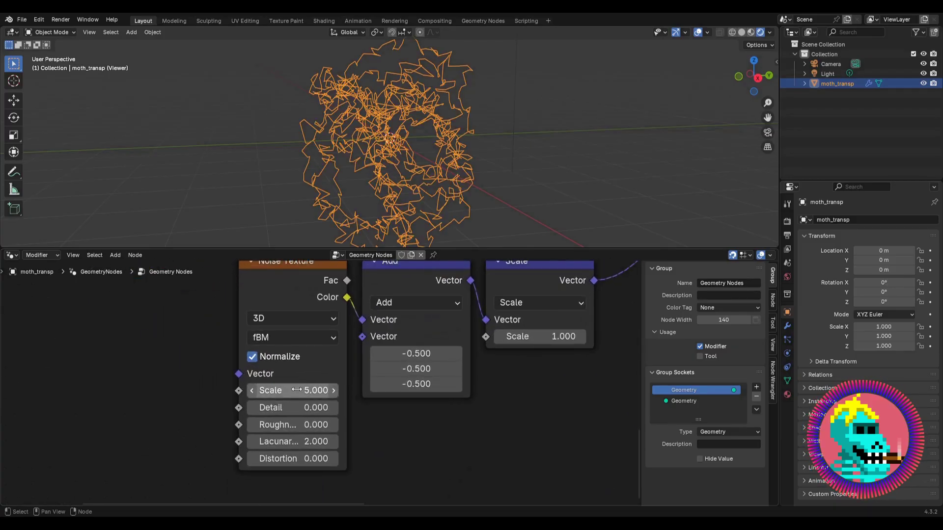
{"action": "left_click_drag", "start_coordinate": [300, 390], "coordinate": [194, 390]}
Step: Set the factor of the Scale vector math node to 3.5 and inspect the distorted curves
{"action": "middle_click_drag", "start_coordinate": [393, 123], "coordinate": [435, 105]}
{"action": "scroll", "coordinate": [436, 105], "scroll_direction": "down", "scroll_amount": 2}
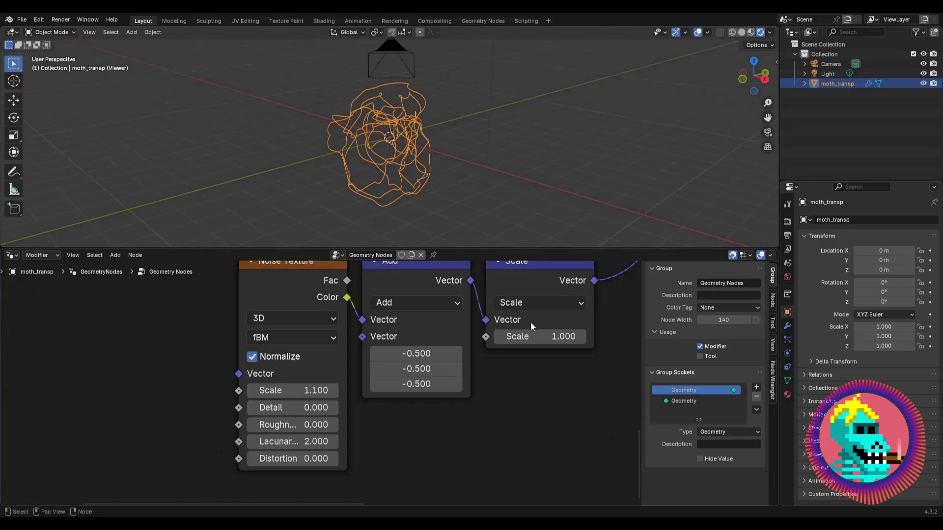
{"action": "left_click_drag", "start_coordinate": [541, 336], "coordinate": [611, 336]}
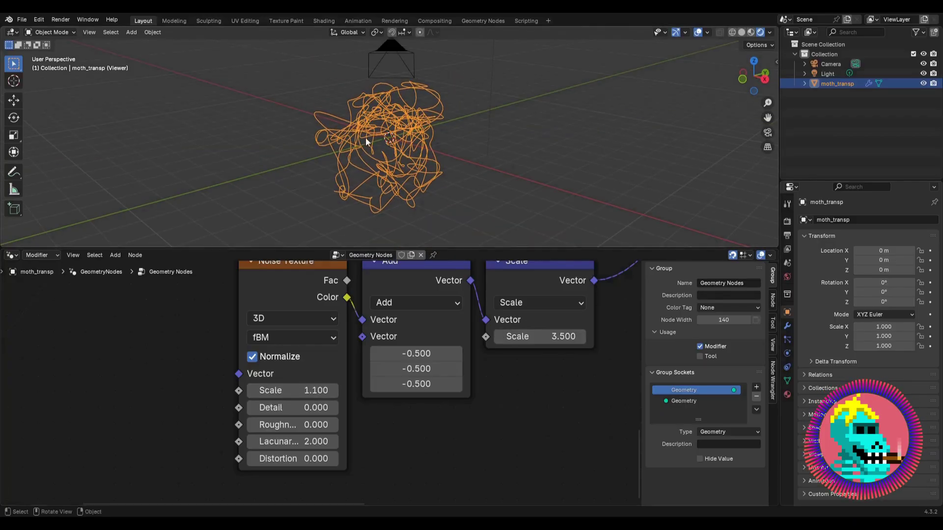
{"action": "mouse_move", "coordinate": [366, 137]}
{"action": "middle_mouse_down"}
{"action": "mouse_move", "coordinate": [353, 110]}
{"action": "mouse_move", "coordinate": [287, 125]}
{"action": "mouse_move", "coordinate": [288, 138]}
{"action": "mouse_move", "coordinate": [401, 143]}
{"action": "mouse_move", "coordinate": [364, 140]}
{"action": "mouse_move", "coordinate": [376, 128]}
{"action": "middle_mouse_up"}
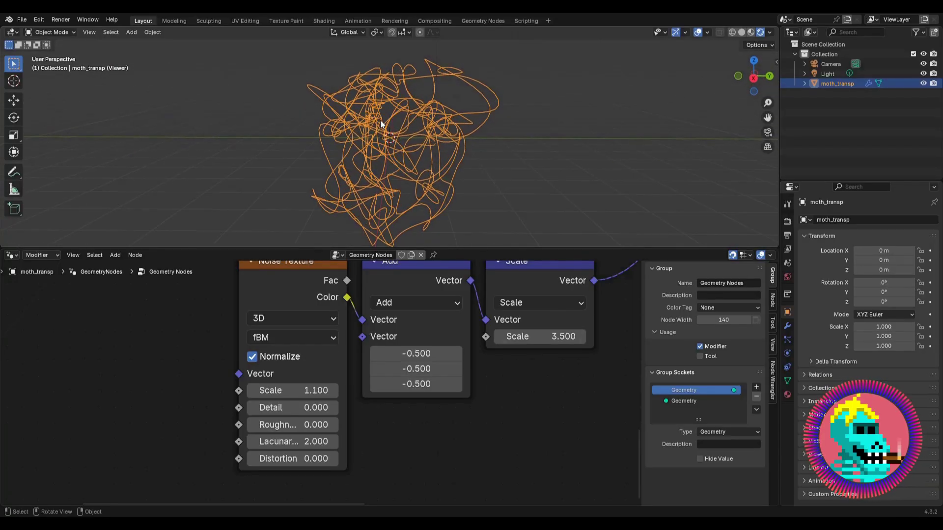
Step: Switch the 3D viewport to Solid shading
{"action": "scroll", "coordinate": [373, 325], "scroll_direction": "down", "scroll_amount": 6}
{"action": "left_click_drag", "start_coordinate": [385, 353], "coordinate": [292, 385]}
{"action": "scroll", "coordinate": [377, 341], "scroll_direction": "right", "scroll_amount": 5}
{"action": "scroll", "coordinate": [393, 334], "scroll_direction": "up", "scroll_amount": 2}
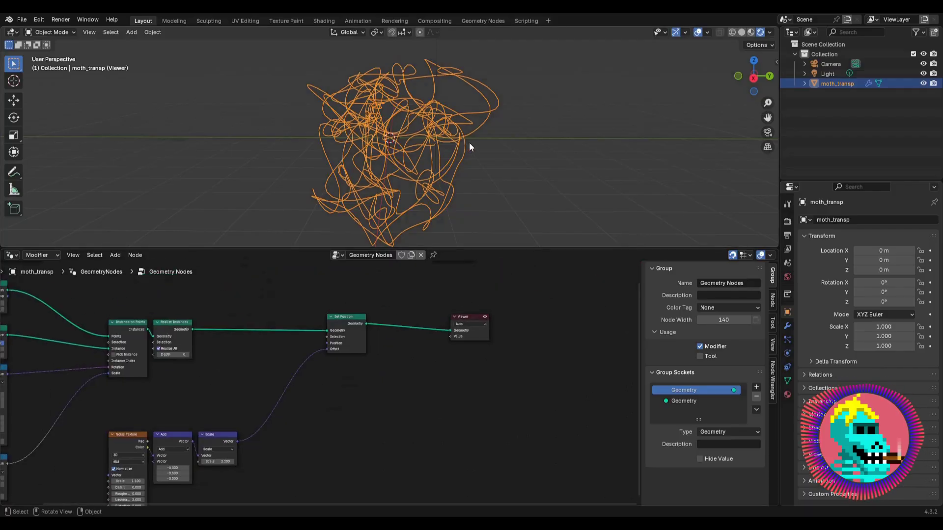
{"action": "scroll", "coordinate": [371, 319], "scroll_direction": "up", "scroll_amount": 2}
{"action": "scroll", "coordinate": [371, 320], "scroll_direction": "left", "scroll_amount": 2}
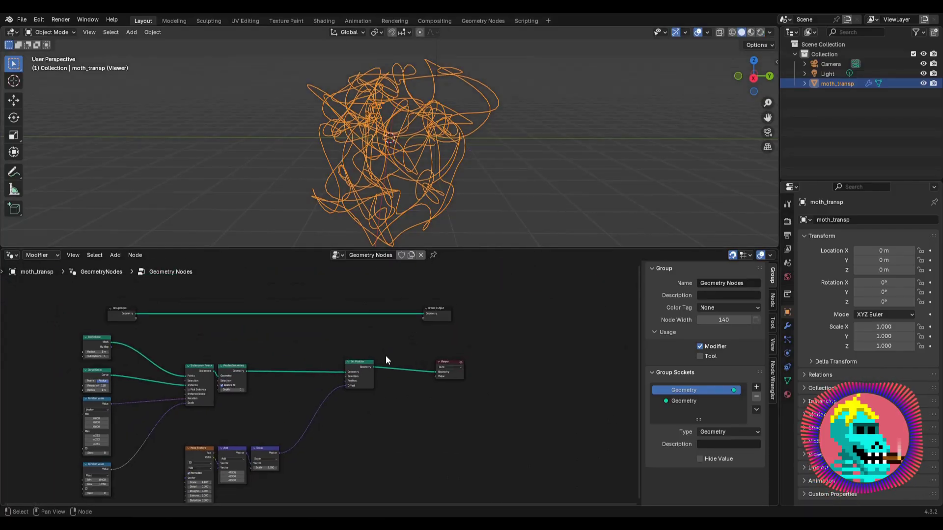
Step: Move the Viewer node well away from Set Position and add a Points node above the link between them
{"action": "scroll", "coordinate": [385, 355], "scroll_direction": "down", "scroll_amount": 2}
{"action": "left_click_drag", "start_coordinate": [482, 332], "coordinate": [611, 334]}
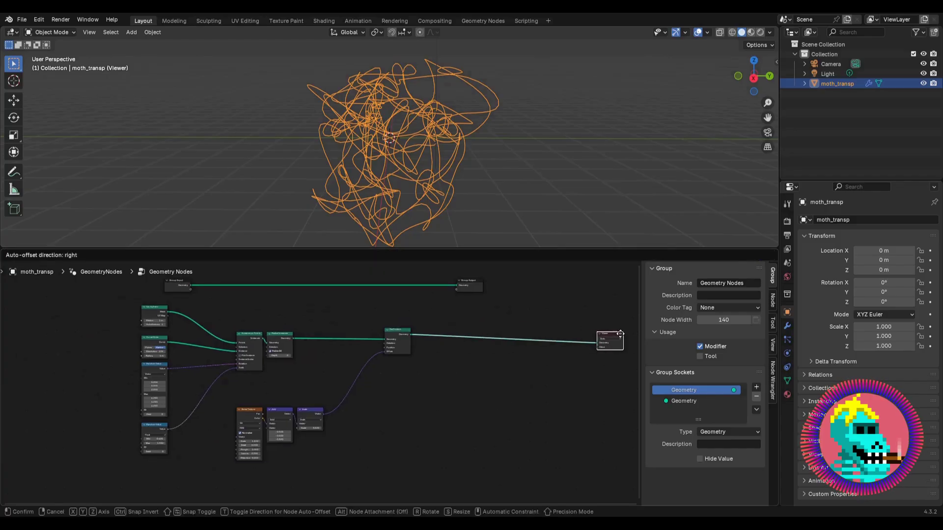
{"action": "scroll", "coordinate": [276, 346], "scroll_direction": "up", "scroll_amount": 2}
{"action": "scroll", "coordinate": [276, 346], "scroll_direction": "right", "scroll_amount": 8}
{"action": "key", "text": "shift+a"}
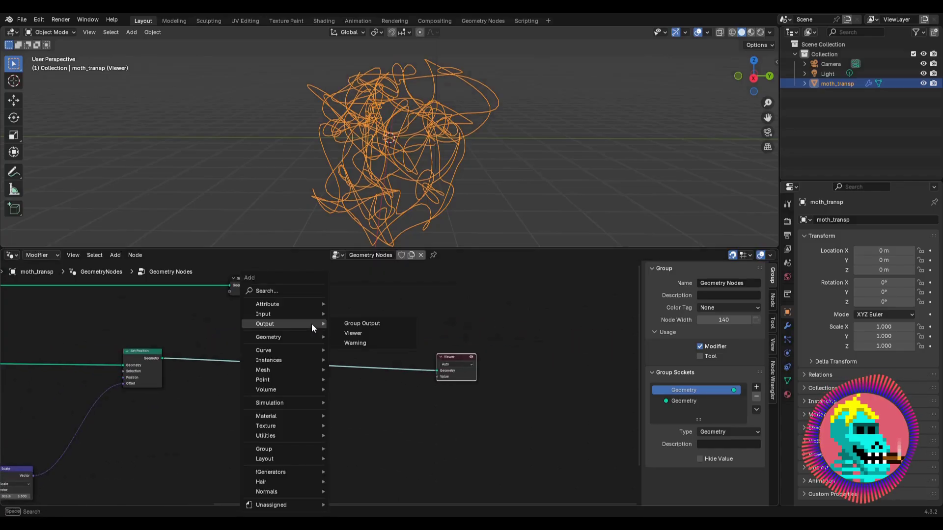
{"action": "type", "text": "points"}
{"action": "key", "text": "Down"}
{"action": "key", "text": "Return"}
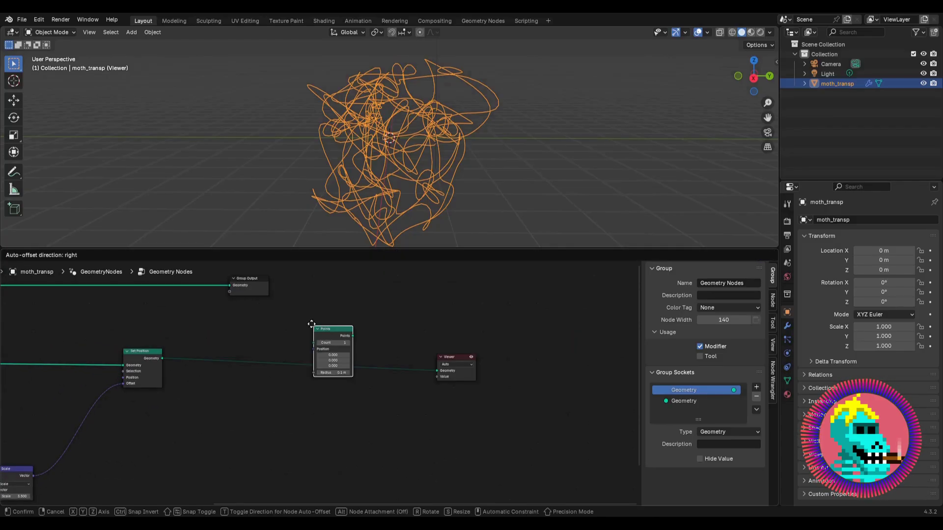
{"action": "left_click", "coordinate": [290, 305]}
{"action": "scroll", "coordinate": [344, 309], "scroll_direction": "up", "scroll_amount": 2}
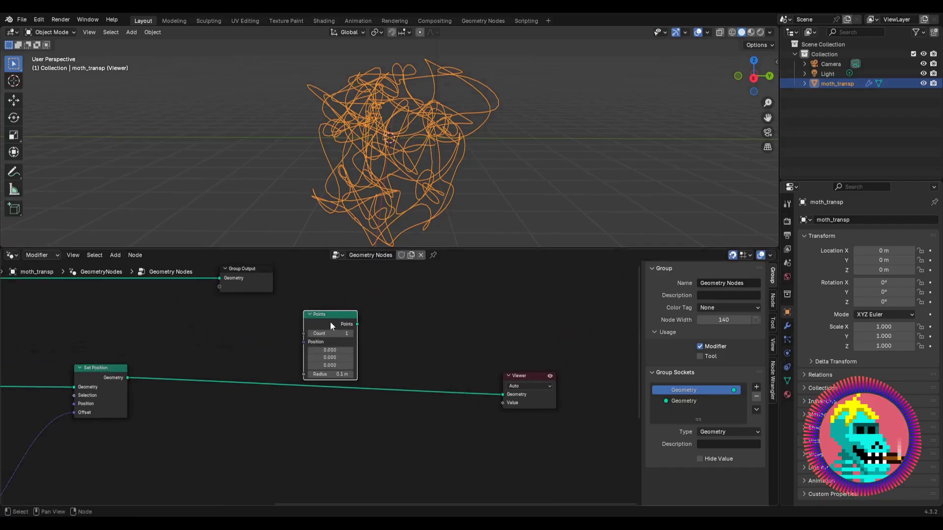
{"action": "scroll", "coordinate": [304, 364], "scroll_direction": "down", "scroll_amount": 3}
{"action": "middle_click_drag", "start_coordinate": [300, 376], "coordinate": [346, 344]}
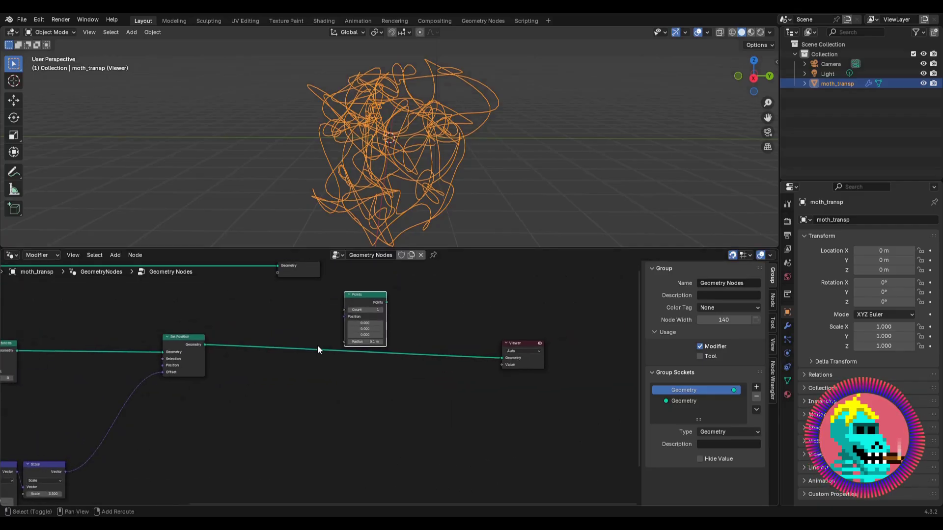
Step: Add a Sample Curve node below the Points node
{"action": "key", "text": "shift+a"}
{"action": "type", "text": "curve"}
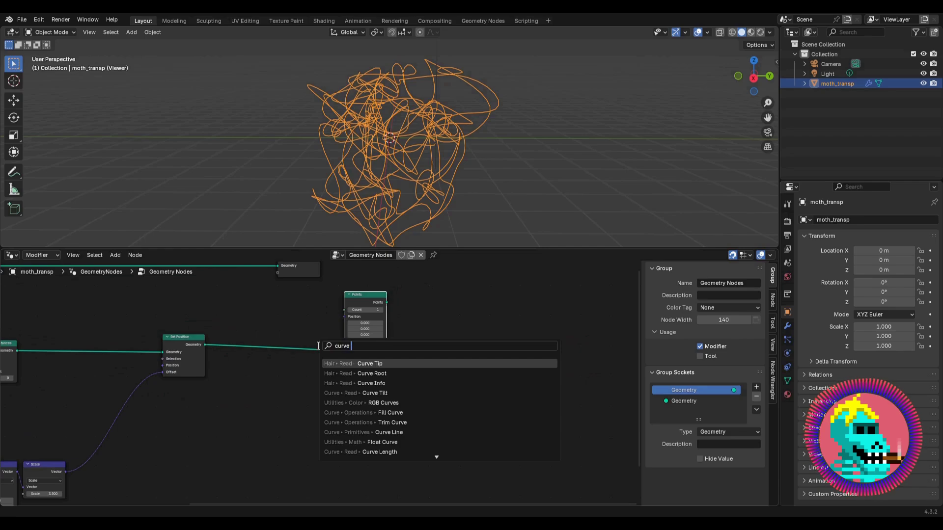
{"action": "type", "text": " sample"}
{"action": "key", "text": "Return"}
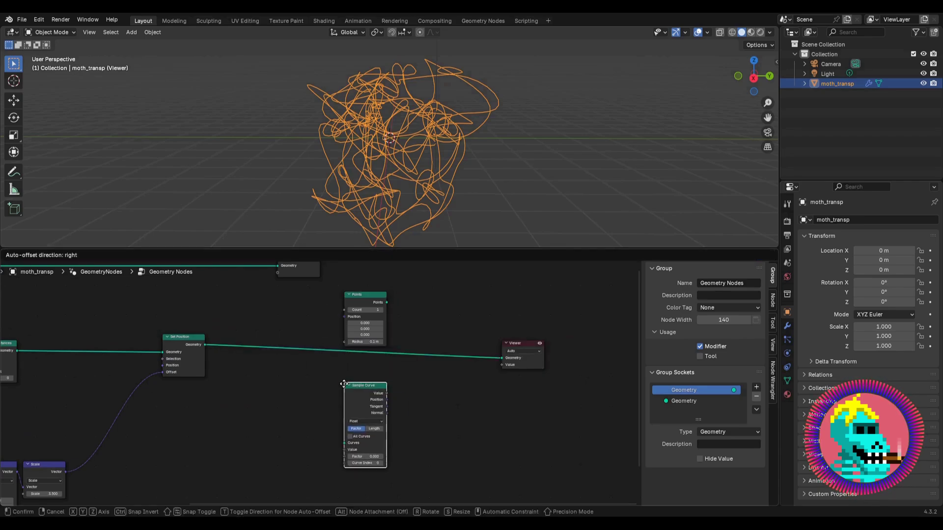
{"action": "left_click", "coordinate": [343, 384]}
{"action": "scroll", "coordinate": [191, 349], "scroll_direction": "up", "scroll_amount": 1}
{"action": "middle_click_drag", "start_coordinate": [190, 349], "coordinate": [187, 296]}
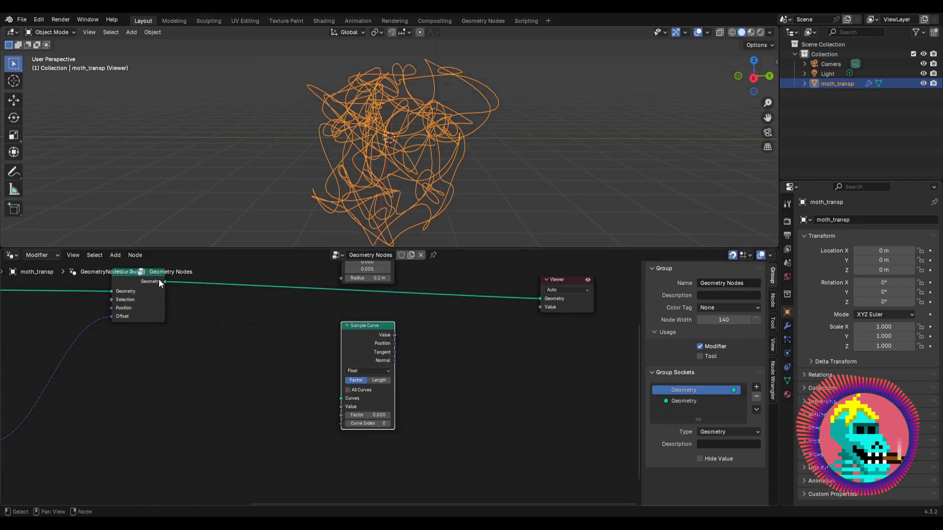
Step: Connect Set Position's Geometry output to Sample Curve's Curves input and shift the Sample Curve node slightly down
{"action": "left_click_drag", "start_coordinate": [159, 280], "coordinate": [174, 285]}
{"action": "left_click_drag", "start_coordinate": [260, 335], "coordinate": [342, 398]}
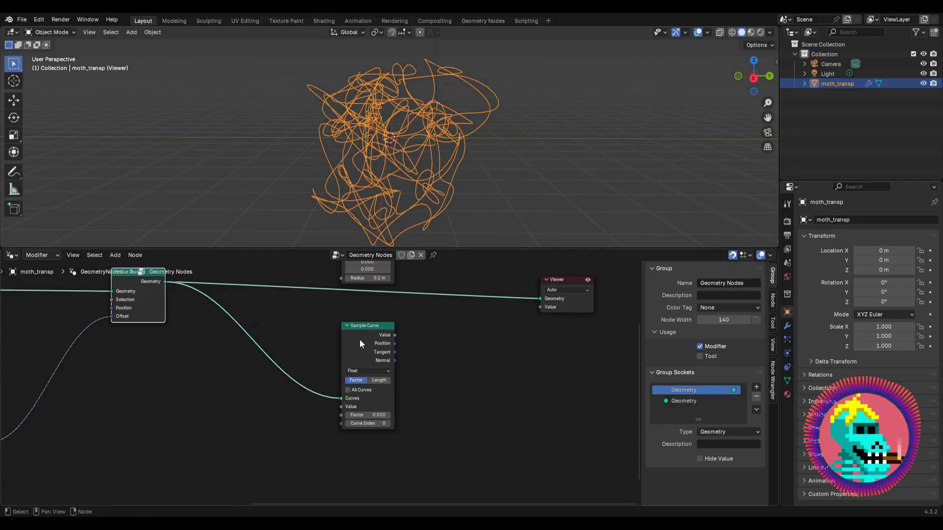
{"action": "left_click_drag", "start_coordinate": [363, 337], "coordinate": [366, 347]}
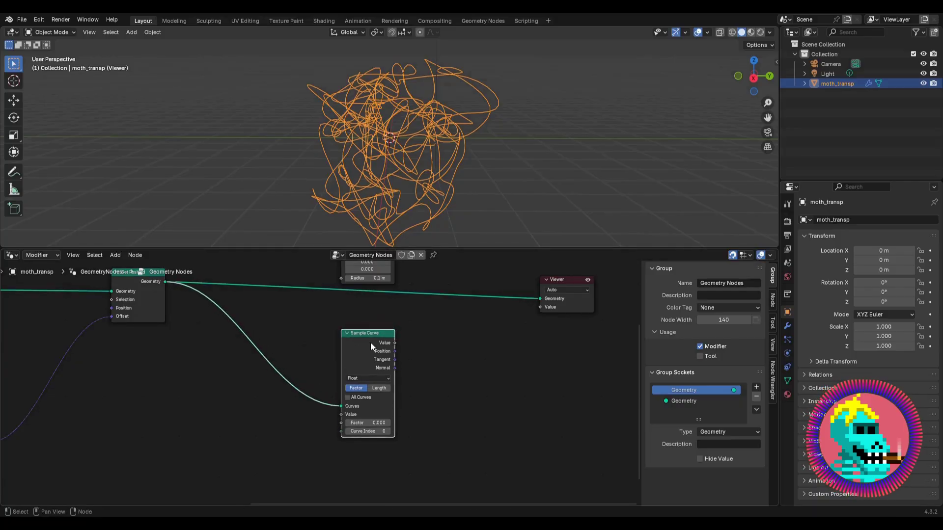
{"action": "scroll", "coordinate": [312, 341], "scroll_direction": "down", "scroll_amount": 3}
{"action": "middle_click_drag", "start_coordinate": [181, 325], "coordinate": [213, 330]}
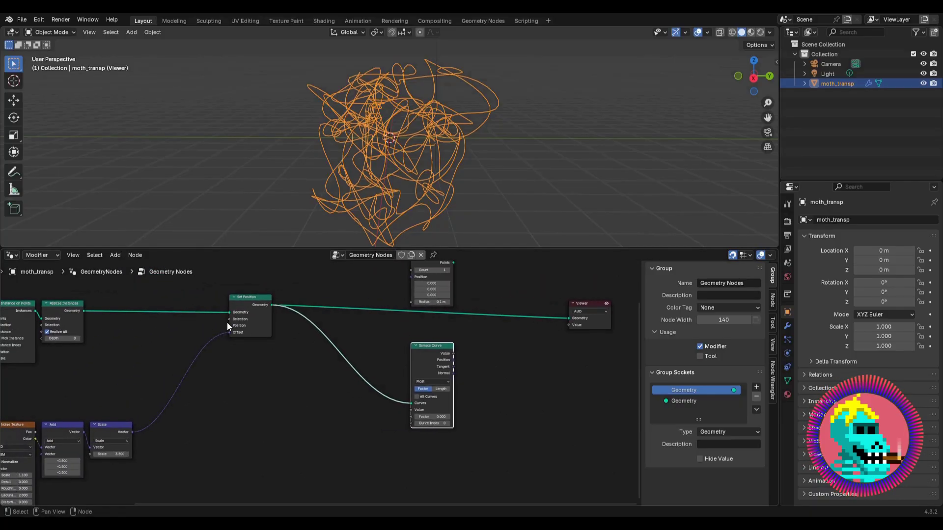
Step: Align the Points node above Sample Curve, preview it through the Viewer, and move the Viewer clear of it
{"action": "scroll", "coordinate": [395, 292], "scroll_direction": "up", "scroll_amount": 1}
{"action": "middle_click_drag", "start_coordinate": [396, 292], "coordinate": [326, 373]}
{"action": "left_click_drag", "start_coordinate": [370, 334], "coordinate": [363, 328]}
{"action": "middle_click_drag", "start_coordinate": [263, 381], "coordinate": [302, 353]}
{"action": "left_click_drag", "start_coordinate": [396, 302], "coordinate": [402, 308]}
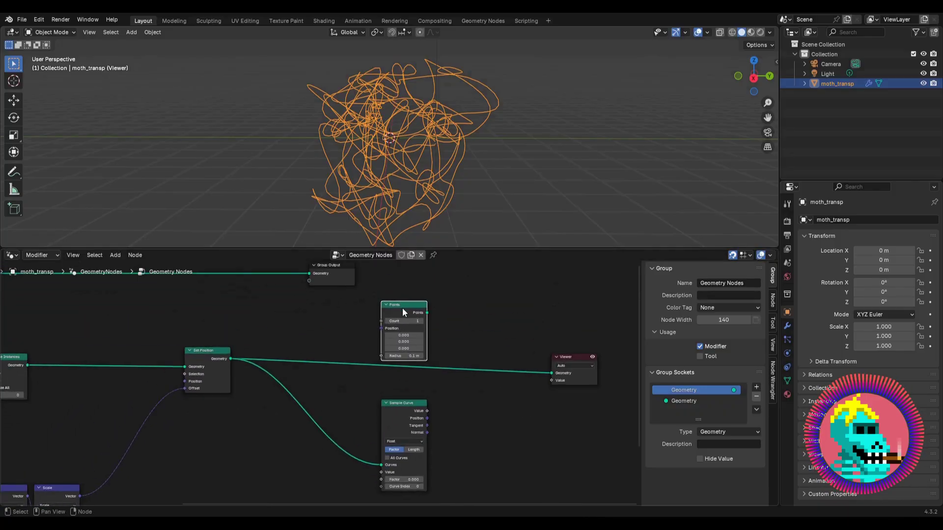
{"action": "left_click", "coordinate": [403, 308], "text": "ctrl+shift"}
{"action": "middle_click_drag", "start_coordinate": [387, 124], "coordinate": [397, 143]}
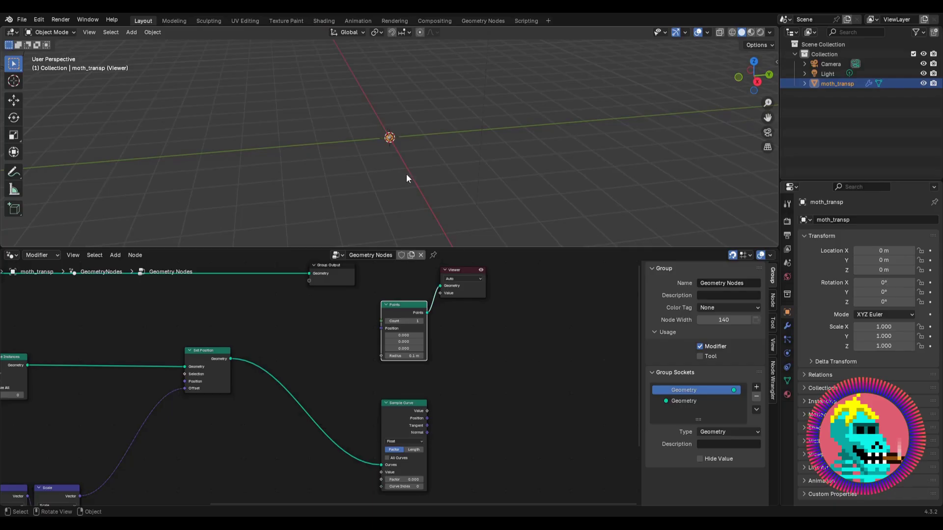
{"action": "left_click_drag", "start_coordinate": [458, 270], "coordinate": [418, 355]}
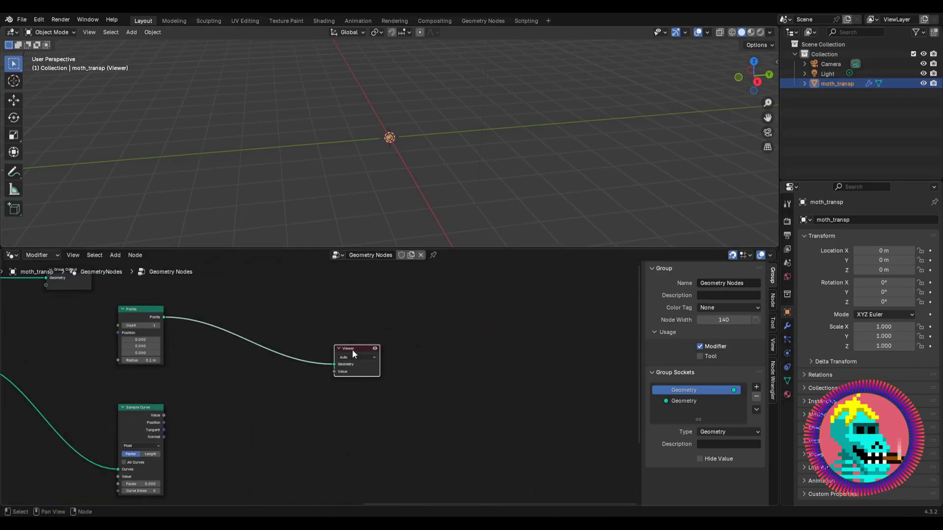
Step: Insert a Set Position node between Points and Viewer, and feed Sample Curve's Position output into its Position input
{"action": "left_click", "coordinate": [308, 314]}
{"action": "key", "text": "shift+a"}
{"action": "mouse_move", "coordinate": [308, 315]}
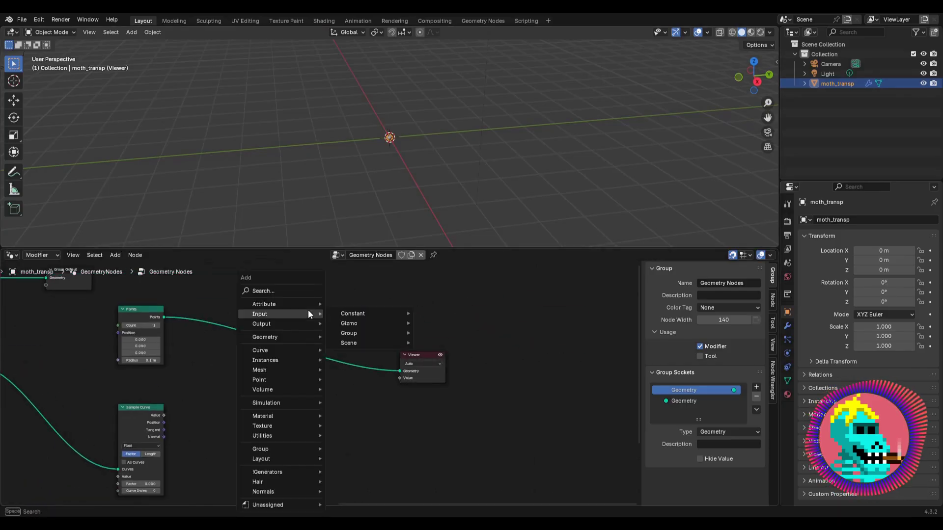
{"action": "type", "text": "set pos"}
{"action": "key", "text": "Return"}
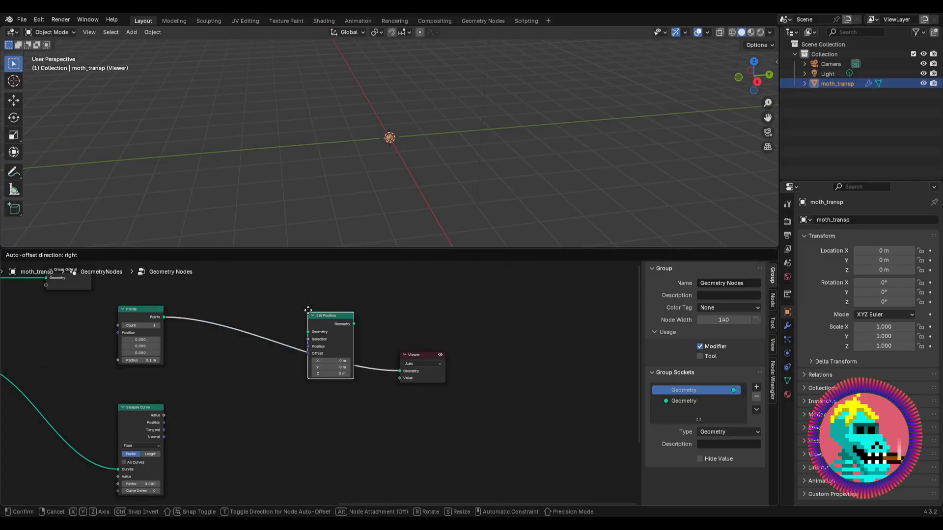
{"action": "left_click", "coordinate": [281, 318]}
{"action": "scroll", "coordinate": [243, 388], "scroll_direction": "up", "scroll_amount": 2}
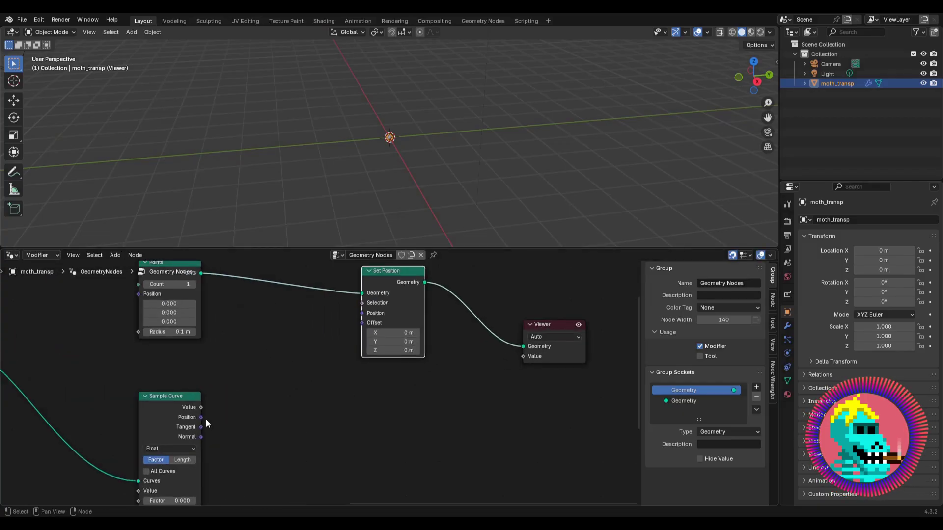
{"action": "left_click_drag", "start_coordinate": [201, 417], "coordinate": [362, 313]}
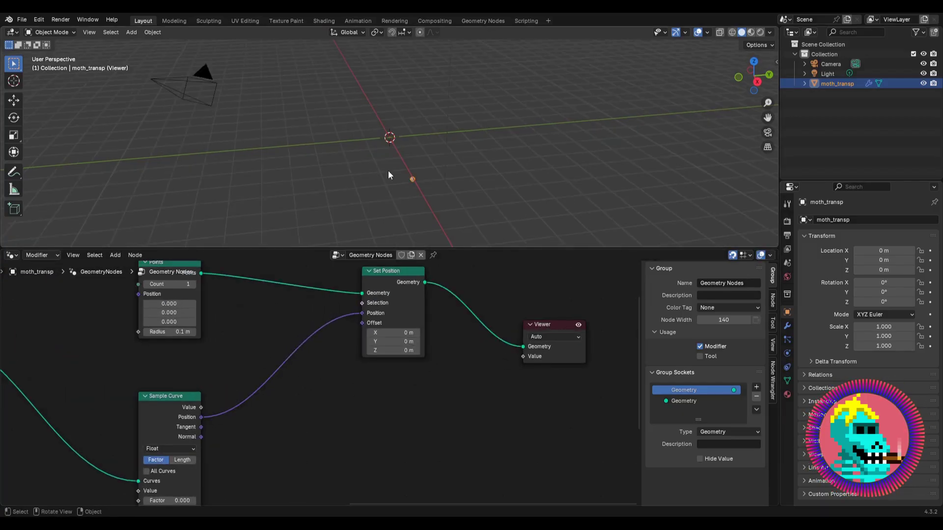
{"action": "middle_click_drag", "start_coordinate": [388, 175], "coordinate": [344, 255]}
Step: Test Factor 1 and Curve Index 1 on the Sample Curve node and reset both values to 0
{"action": "scroll", "coordinate": [291, 351], "scroll_direction": "up", "scroll_amount": 3}
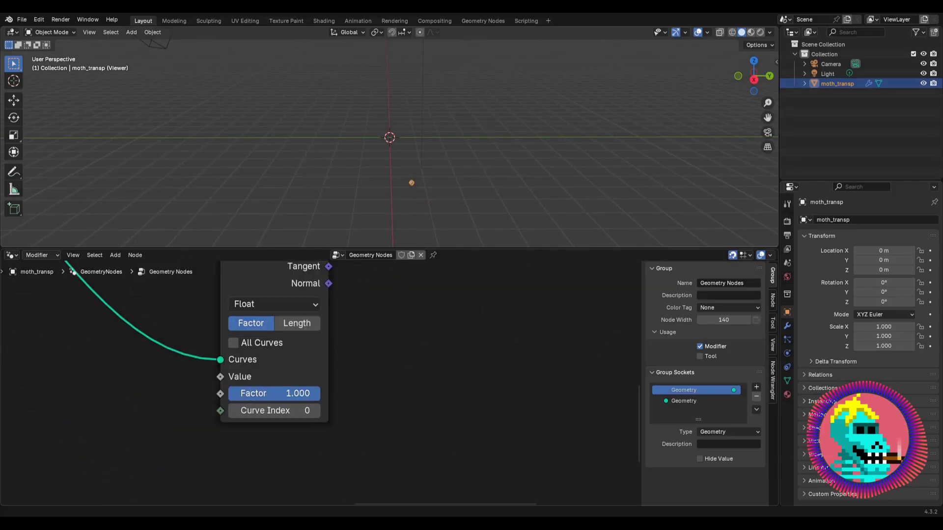
{"action": "left_click_drag", "start_coordinate": [300, 394], "coordinate": [261, 394]}
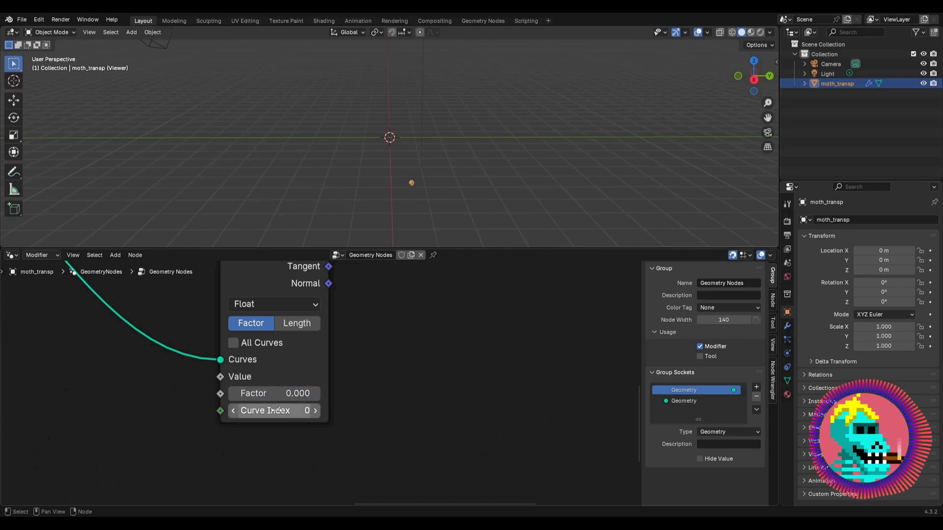
{"action": "scroll", "coordinate": [293, 392], "scroll_direction": "down", "scroll_amount": 4}
{"action": "middle_click_drag", "start_coordinate": [293, 392], "coordinate": [357, 402]}
{"action": "left_click", "coordinate": [377, 416]}
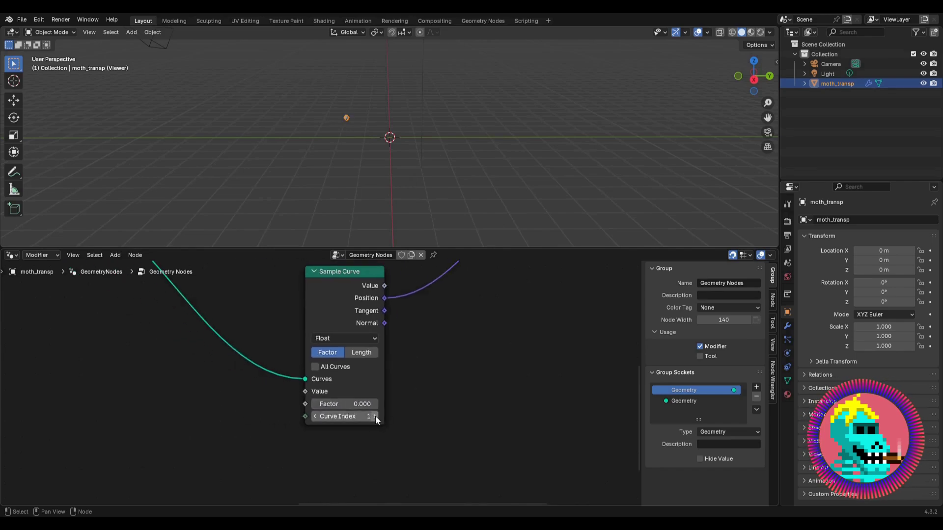
{"action": "left_click", "coordinate": [315, 417]}
{"action": "scroll", "coordinate": [315, 420], "scroll_direction": "down", "scroll_amount": 4}
{"action": "middle_click_drag", "start_coordinate": [310, 361], "coordinate": [323, 367]}
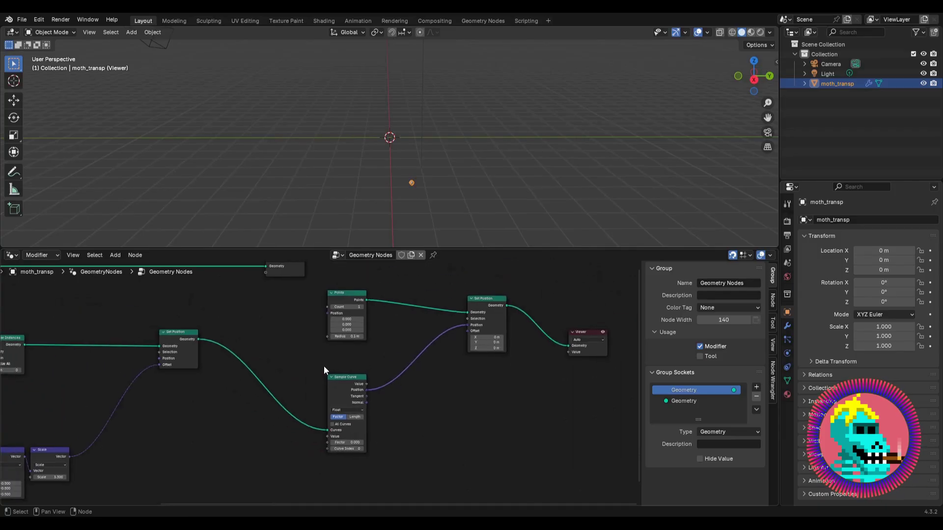
Step: Set the Points node's Count to 4 and inspect the points in the 3D viewport
{"action": "middle_click_drag", "start_coordinate": [334, 427], "coordinate": [335, 379]}
{"action": "scroll", "coordinate": [335, 382], "scroll_direction": "up", "scroll_amount": 6}
{"action": "scroll", "coordinate": [333, 407], "scroll_direction": "down", "scroll_amount": 5}
{"action": "middle_click_drag", "start_coordinate": [352, 305], "coordinate": [331, 383]}
{"action": "scroll", "coordinate": [331, 338], "scroll_direction": "up", "scroll_amount": 5}
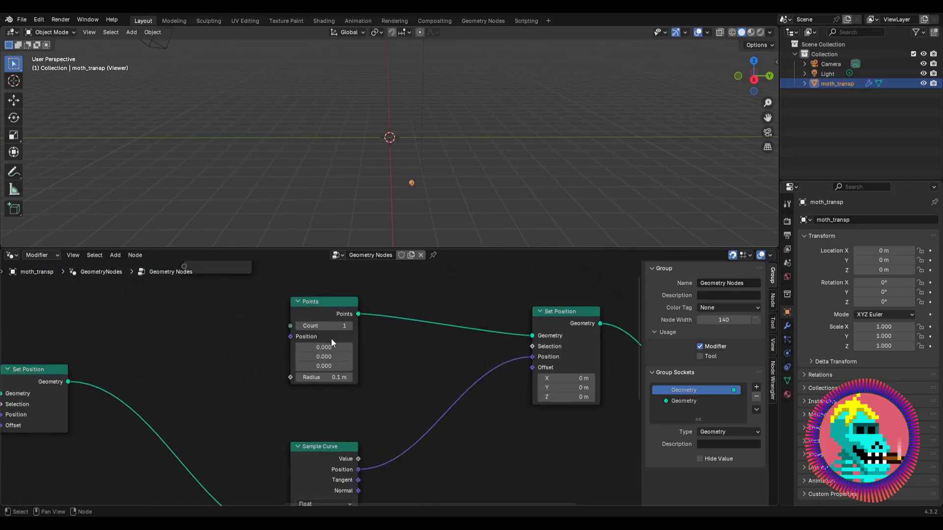
{"action": "left_click", "coordinate": [350, 326]}
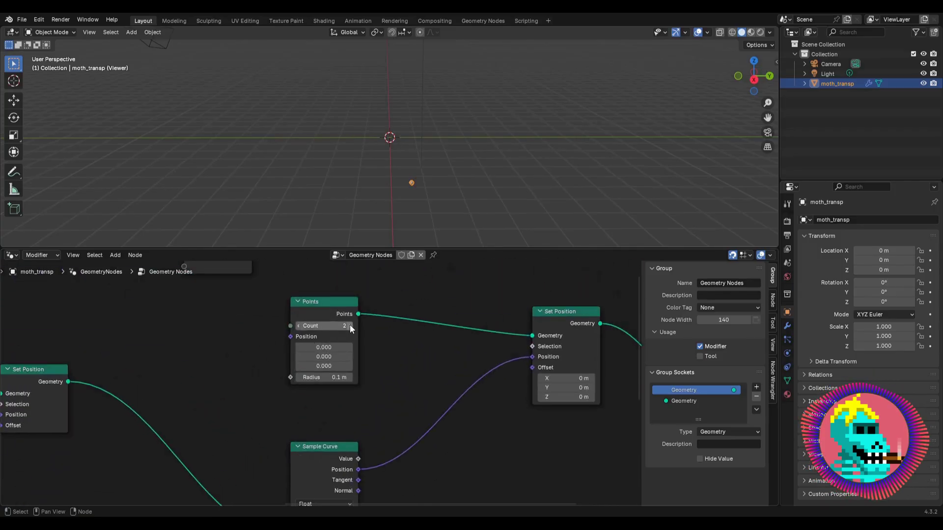
{"action": "left_click", "coordinate": [349, 326]}
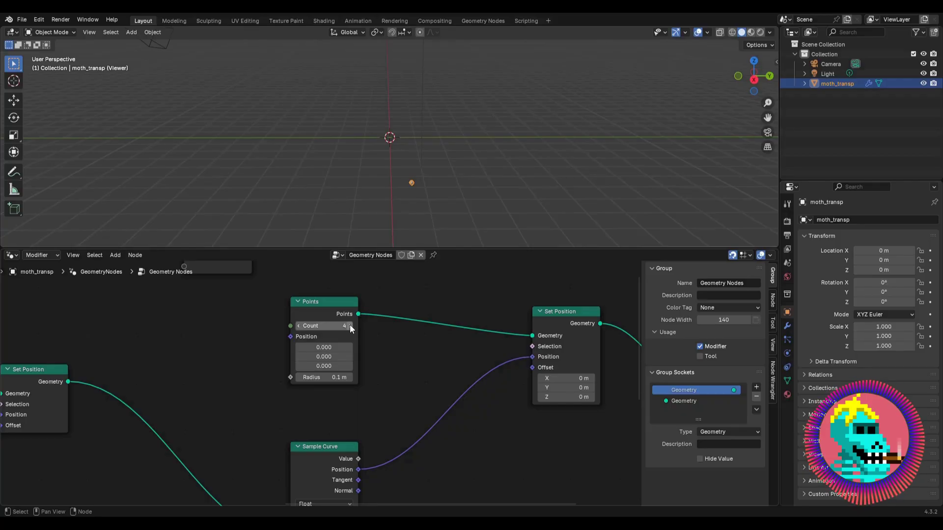
{"action": "middle_click_drag", "start_coordinate": [411, 185], "coordinate": [419, 189]}
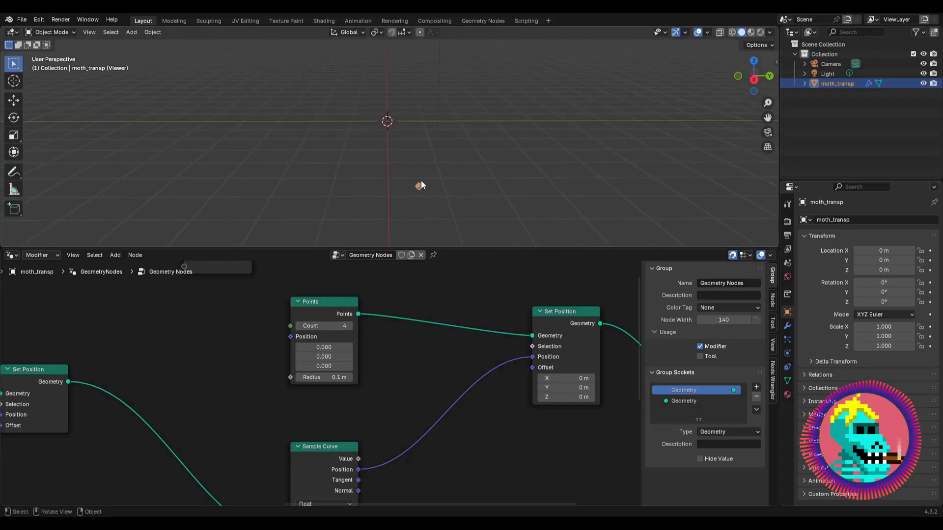
Step: Add an Index node linked to Sample Curve's Curve Index input, place it below that node, and inspect the points
{"action": "middle_click_drag", "start_coordinate": [330, 428], "coordinate": [343, 280]}
{"action": "scroll", "coordinate": [330, 367], "scroll_direction": "down", "scroll_amount": 2}
{"action": "scroll", "coordinate": [332, 368], "scroll_direction": "up", "scroll_amount": 5}
{"action": "middle_click_drag", "start_coordinate": [297, 434], "coordinate": [296, 429]}
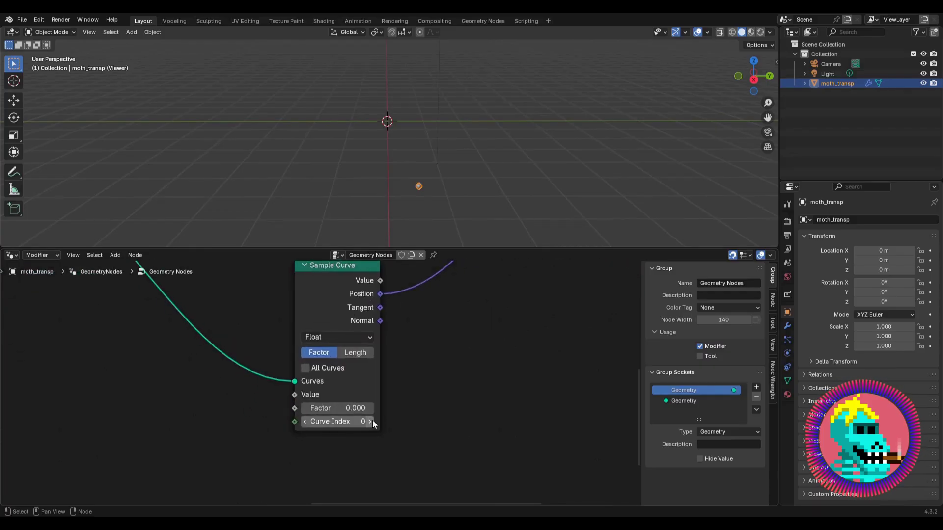
{"action": "scroll", "coordinate": [305, 423], "scroll_direction": "down", "scroll_amount": 2}
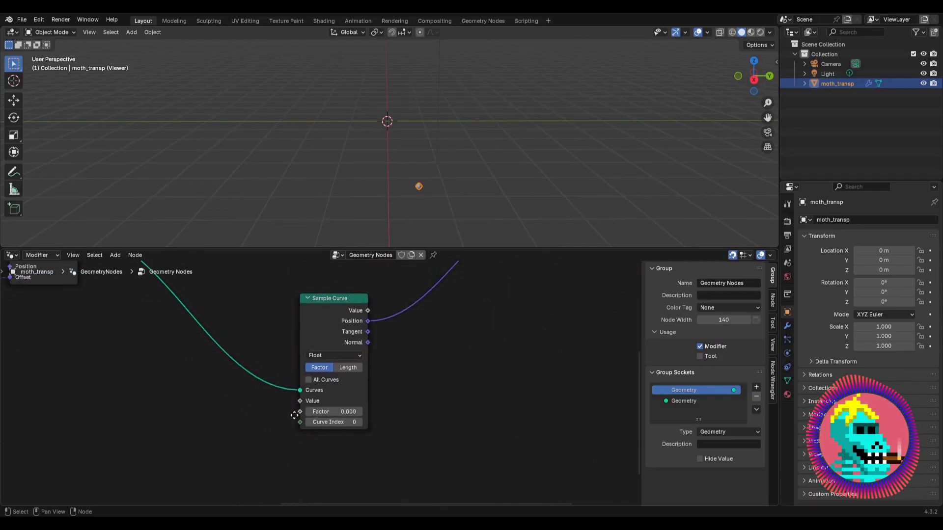
{"action": "middle_click_drag", "start_coordinate": [295, 415], "coordinate": [295, 418]}
{"action": "scroll", "coordinate": [312, 371], "scroll_direction": "down", "scroll_amount": 4}
{"action": "middle_click_drag", "start_coordinate": [312, 373], "coordinate": [333, 369]}
{"action": "scroll", "coordinate": [324, 439], "scroll_direction": "up", "scroll_amount": 2}
{"action": "left_click_drag", "start_coordinate": [324, 395], "coordinate": [284, 426]}
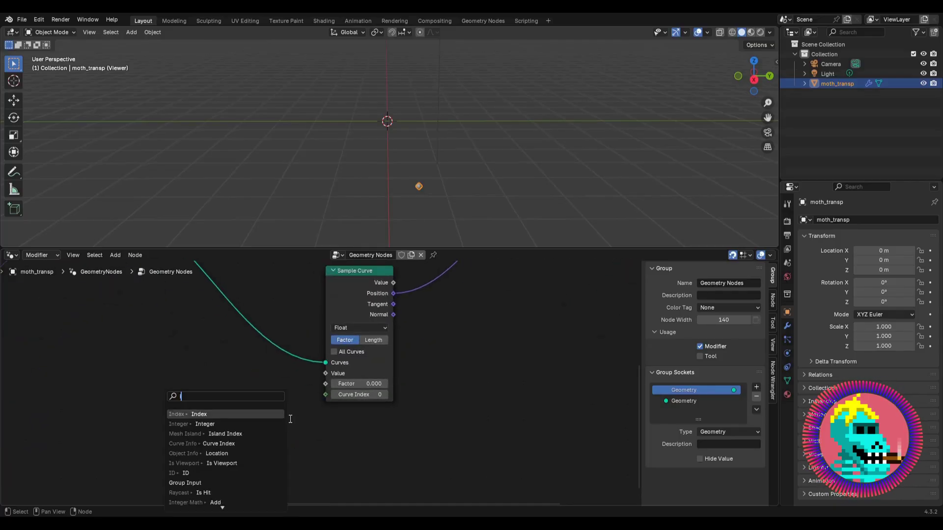
{"action": "type", "text": "inde"}
{"action": "key", "text": "Return"}
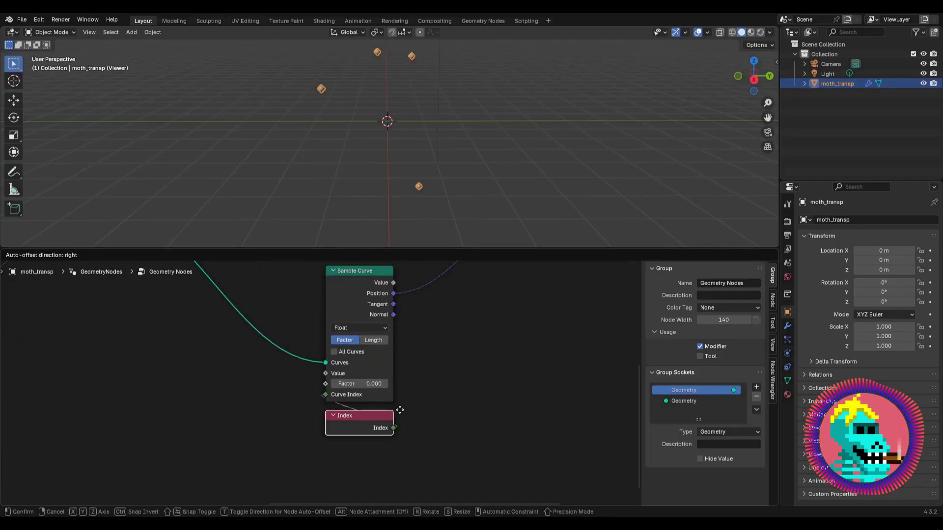
{"action": "left_click", "coordinate": [400, 410]}
{"action": "middle_click_drag", "start_coordinate": [393, 81], "coordinate": [396, 103]}
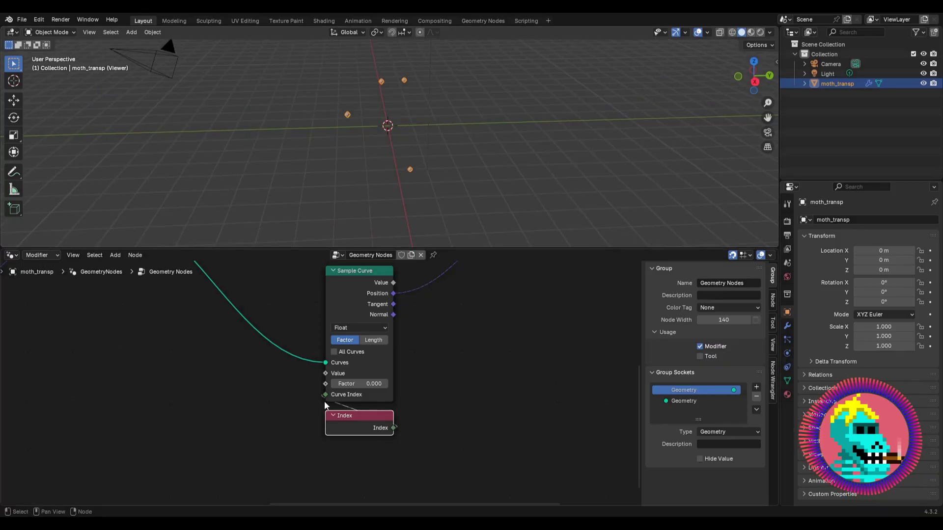
{"action": "left_click_drag", "start_coordinate": [344, 384], "coordinate": [353, 384]}
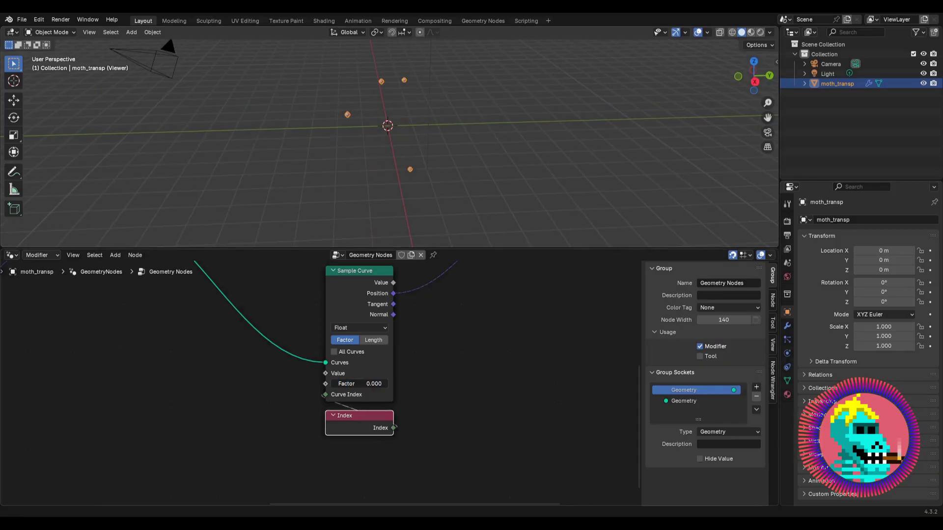
Step: Move the Group Output and Group Input nodes up, clear of the rest of the node tree
{"action": "scroll", "coordinate": [322, 378], "scroll_direction": "down", "scroll_amount": 3}
{"action": "middle_click_drag", "start_coordinate": [294, 268], "coordinate": [314, 348]}
{"action": "scroll", "coordinate": [314, 348], "scroll_direction": "up", "scroll_amount": 1}
{"action": "left_click_drag", "start_coordinate": [306, 313], "coordinate": [307, 252]}
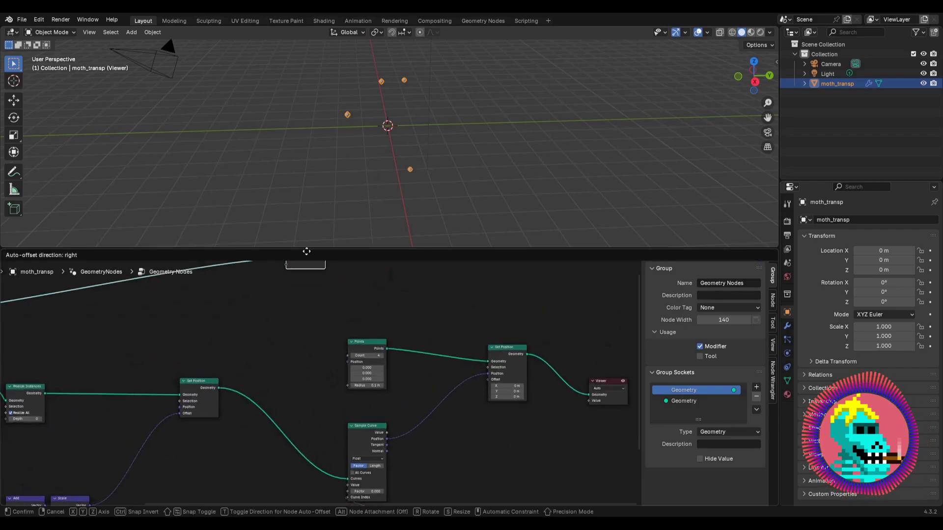
{"action": "middle_click_drag", "start_coordinate": [286, 288], "coordinate": [380, 350]}
{"action": "scroll", "coordinate": [381, 349], "scroll_direction": "down", "scroll_amount": 1}
{"action": "left_click_drag", "start_coordinate": [49, 386], "coordinate": [211, 305]}
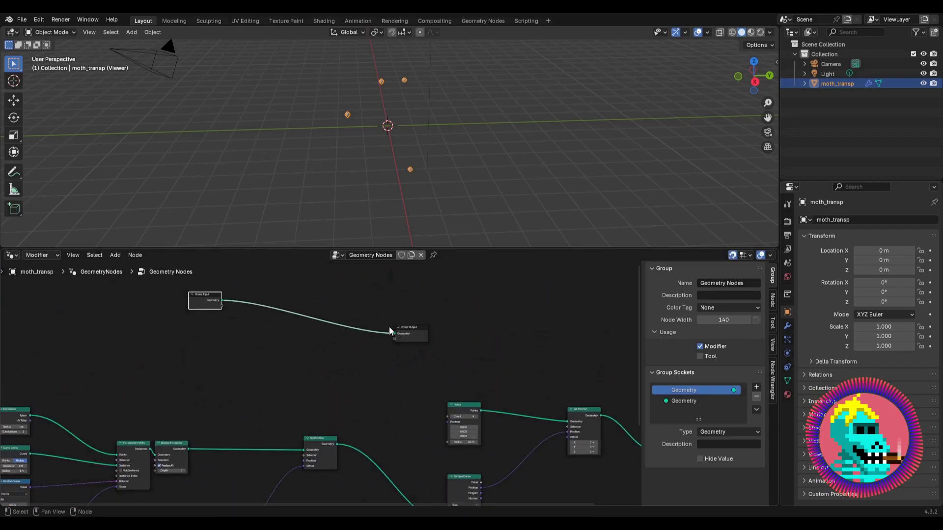
{"action": "left_click_drag", "start_coordinate": [404, 337], "coordinate": [415, 304]}
Step: Move the Points node up to leave more space above the Sample Curve node
{"action": "scroll", "coordinate": [400, 329], "scroll_direction": "up", "scroll_amount": 2}
{"action": "middle_click_drag", "start_coordinate": [401, 328], "coordinate": [408, 219]}
{"action": "left_click_drag", "start_coordinate": [463, 359], "coordinate": [463, 323]}
{"action": "scroll", "coordinate": [280, 324], "scroll_direction": "down", "scroll_amount": 1}
{"action": "scroll", "coordinate": [280, 325], "scroll_direction": "left", "scroll_amount": 5, "text": "ctrl"}
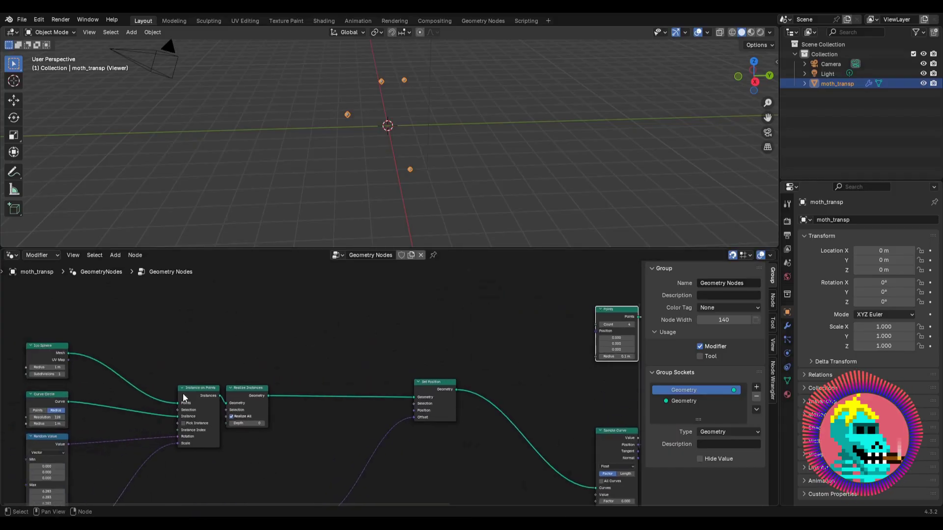
Step: Add a Domain Size node set to Instances, fed by Instance on Points' Instances output, and place it above Realize Instances
{"action": "scroll", "coordinate": [207, 387], "scroll_direction": "down", "scroll_amount": 1}
{"action": "middle_click_drag", "start_coordinate": [239, 378], "coordinate": [265, 379]}
{"action": "scroll", "coordinate": [265, 377], "scroll_direction": "up", "scroll_amount": 6}
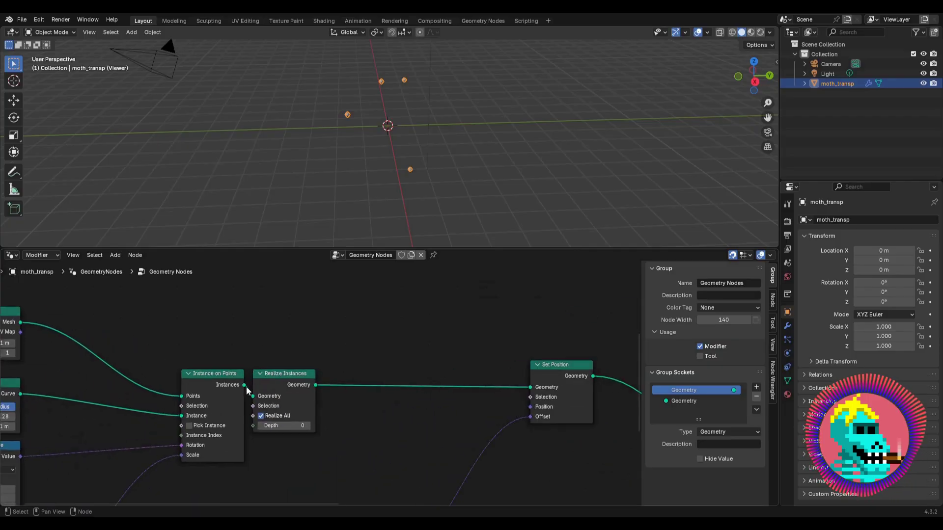
{"action": "left_click_drag", "start_coordinate": [246, 386], "coordinate": [285, 308]}
{"action": "type", "text": "doma"}
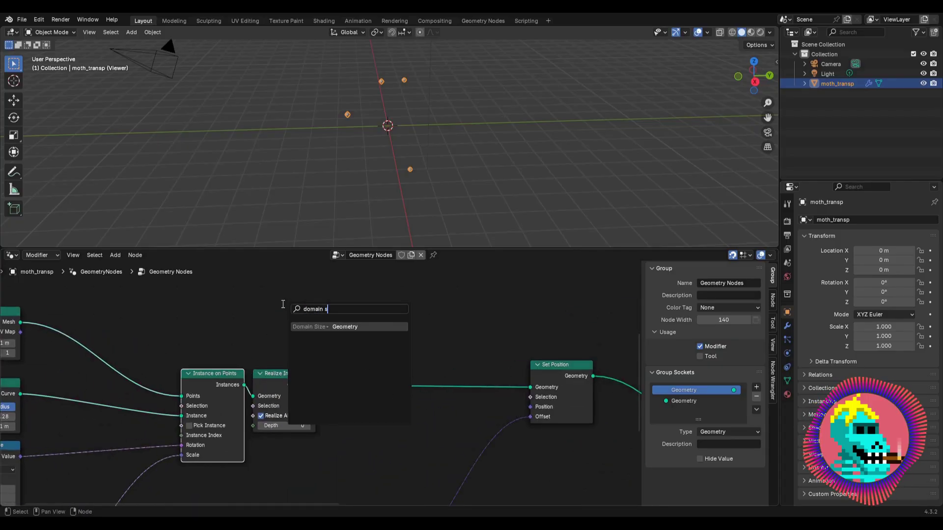
{"action": "type", "text": "in s"}
{"action": "key", "text": "Return"}
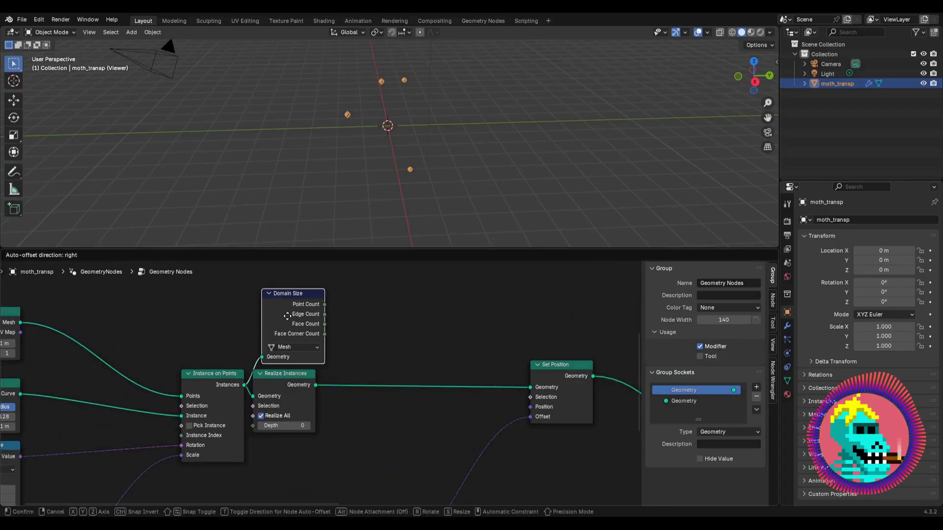
{"action": "left_click", "coordinate": [287, 315]}
{"action": "left_click", "coordinate": [293, 347]}
{"action": "left_click", "coordinate": [288, 400]}
{"action": "scroll", "coordinate": [289, 394], "scroll_direction": "down", "scroll_amount": 2}
{"action": "middle_click_drag", "start_coordinate": [289, 394], "coordinate": [186, 346]}
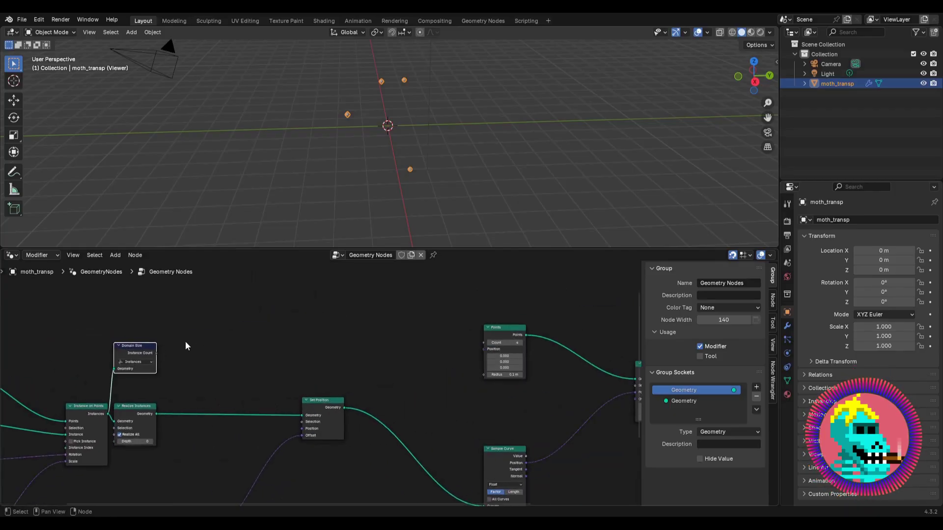
{"action": "left_click_drag", "start_coordinate": [137, 353], "coordinate": [137, 365]}
{"action": "scroll", "coordinate": [69, 400], "scroll_direction": "down", "scroll_amount": 1}
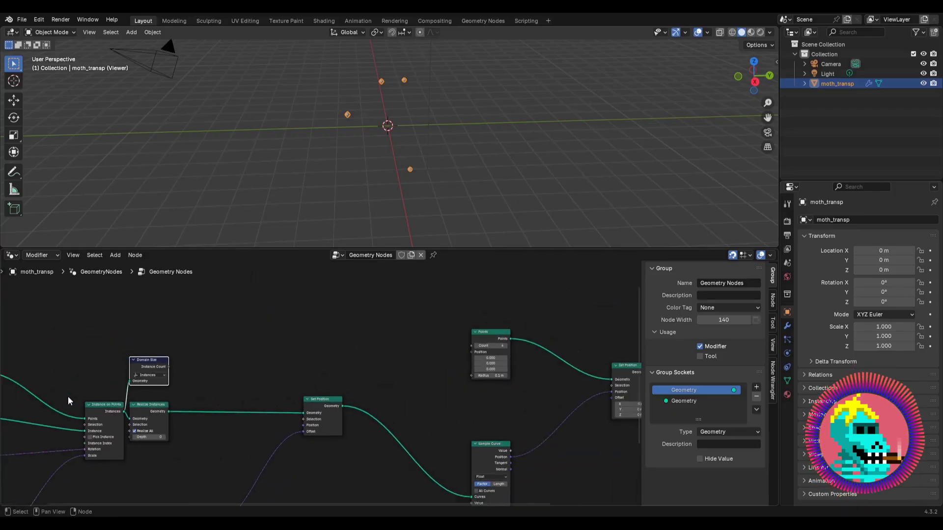
Step: Link Domain Size's Instance Count to the Points node's Count input and inspect the points in the 3D viewport
{"action": "middle_click_drag", "start_coordinate": [68, 398], "coordinate": [215, 385]}
{"action": "middle_click_drag", "start_coordinate": [315, 355], "coordinate": [152, 385]}
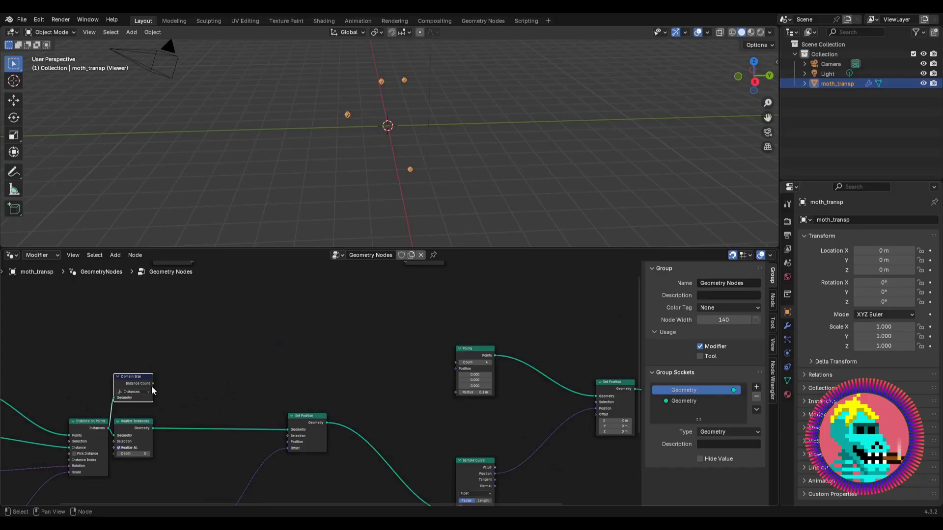
{"action": "left_click_drag", "start_coordinate": [153, 383], "coordinate": [477, 371]}
{"action": "middle_click_drag", "start_coordinate": [466, 369], "coordinate": [361, 353]}
{"action": "scroll", "coordinate": [363, 354], "scroll_direction": "up", "scroll_amount": 2}
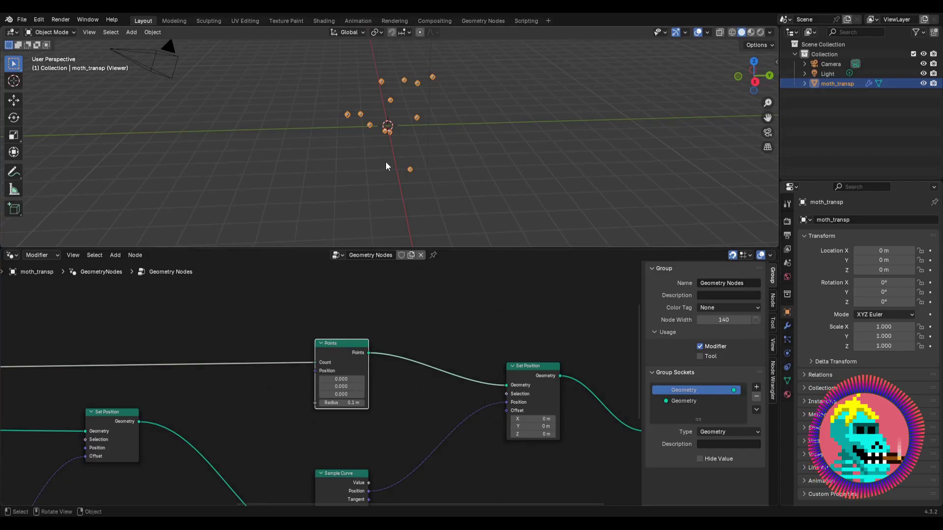
{"action": "middle_click_drag", "start_coordinate": [386, 166], "coordinate": [372, 128]}
{"action": "scroll", "coordinate": [390, 355], "scroll_direction": "down", "scroll_amount": 2}
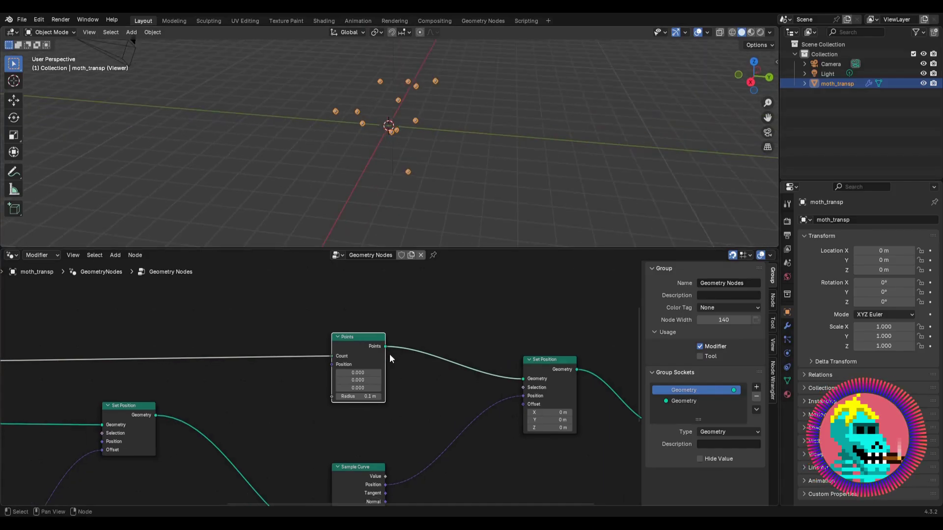
Step: Preview the Set Position node that places the points in the Viewer, and move the Viewer node well to its right
{"action": "middle_click_drag", "start_coordinate": [390, 355], "coordinate": [364, 373]}
{"action": "left_click", "coordinate": [411, 360], "text": "ctrl+shift"}
{"action": "left_click_drag", "start_coordinate": [412, 361], "coordinate": [405, 357]}
{"action": "scroll", "coordinate": [405, 357], "scroll_direction": "down", "scroll_amount": 2}
{"action": "middle_click_drag", "start_coordinate": [428, 366], "coordinate": [297, 380]}
{"action": "left_click_drag", "start_coordinate": [352, 395], "coordinate": [576, 367]}
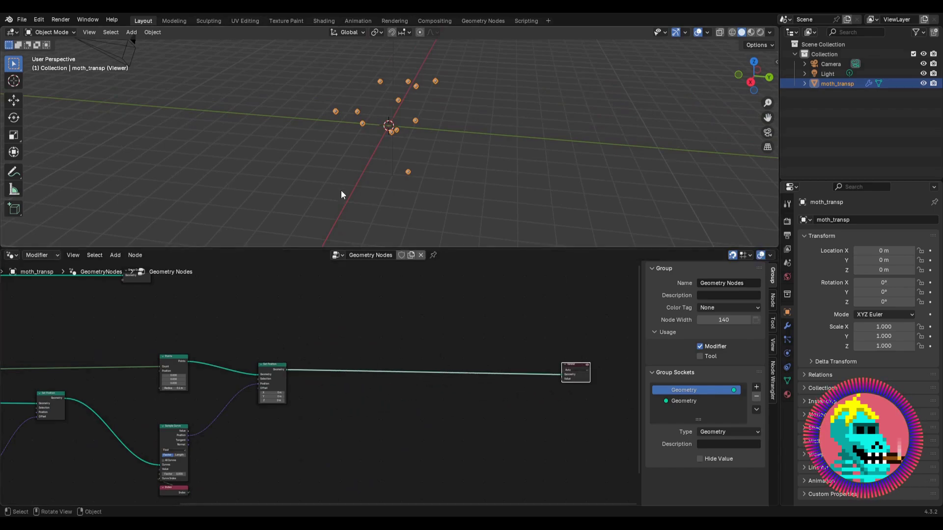
Step: Try out different Factor values on the Sample Curve node
{"action": "middle_click_drag", "start_coordinate": [189, 433], "coordinate": [420, 347]}
{"action": "scroll", "coordinate": [403, 396], "scroll_direction": "up", "scroll_amount": 5}
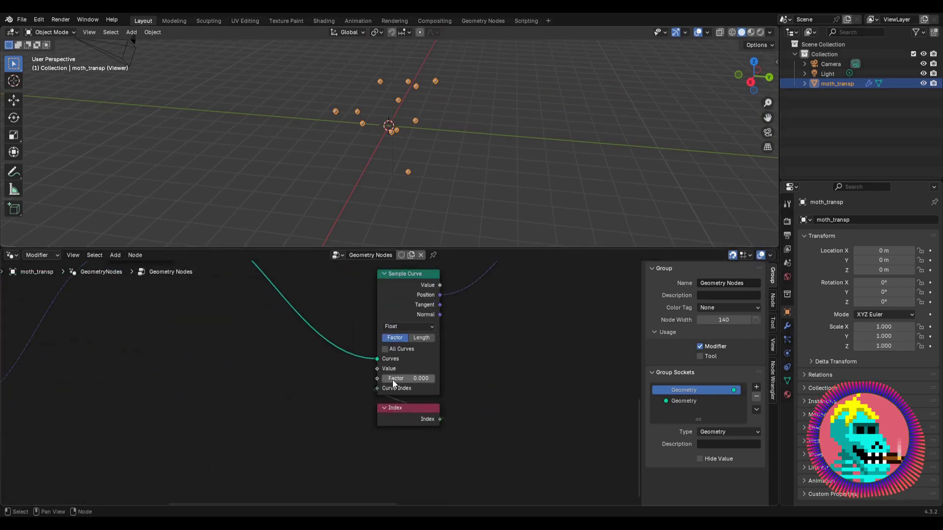
{"action": "mouse_move", "coordinate": [393, 383]}
{"action": "left_mouse_down"}
{"action": "mouse_move", "coordinate": [445, 383]}
{"action": "mouse_move", "coordinate": [383, 383]}
{"action": "left_mouse_up"}
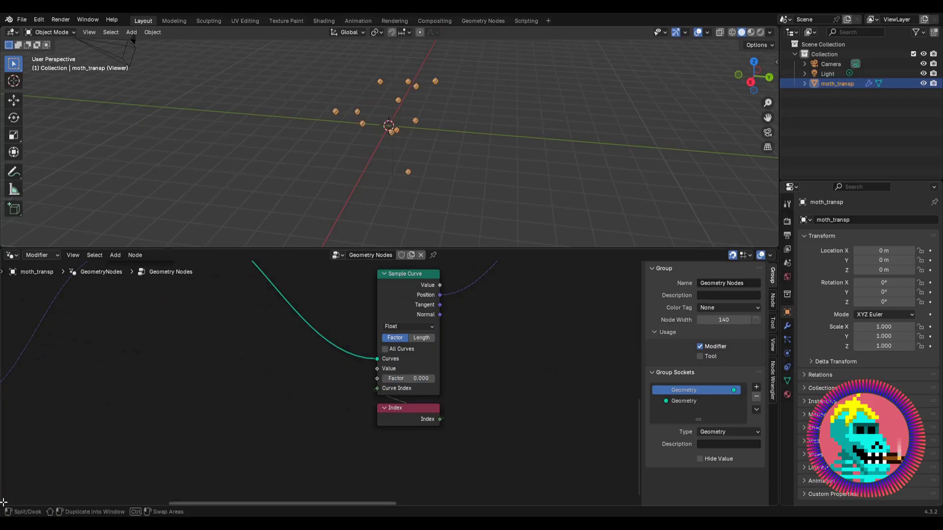
Step: Split the node editor and turn the new lower area into a Timeline
{"action": "left_click_drag", "start_coordinate": [3, 502], "coordinate": [5, 471]}
{"action": "left_click", "coordinate": [11, 476]}
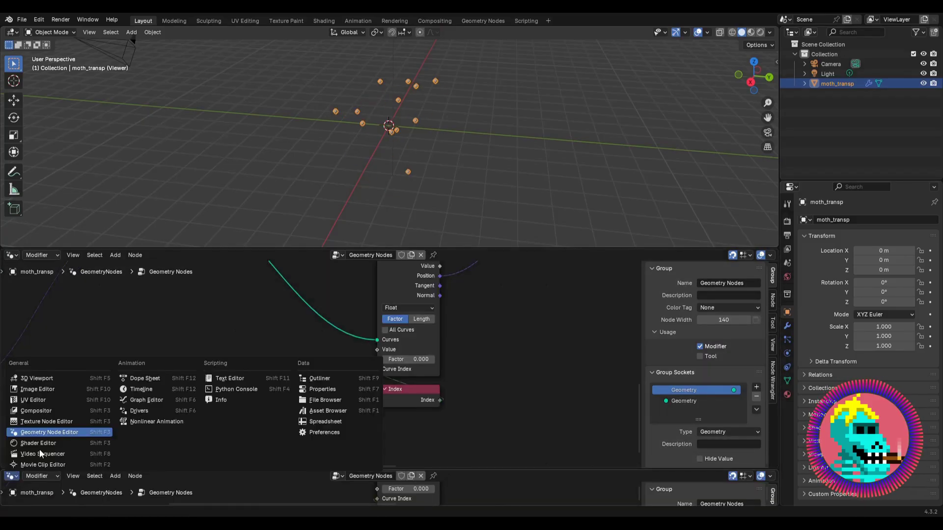
{"action": "left_click", "coordinate": [157, 390]}
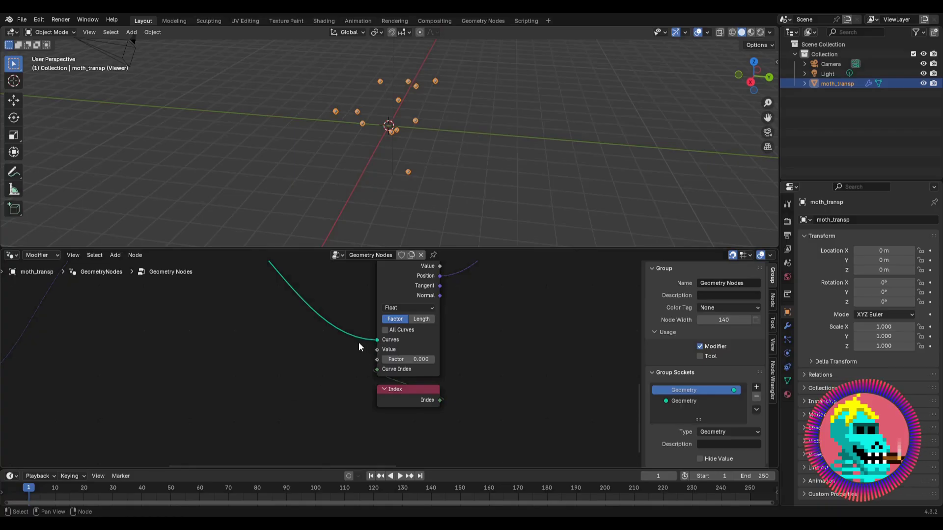
Step: Add a Scene Time node beside the Scale node
{"action": "middle_click_drag", "start_coordinate": [310, 349], "coordinate": [403, 346]}
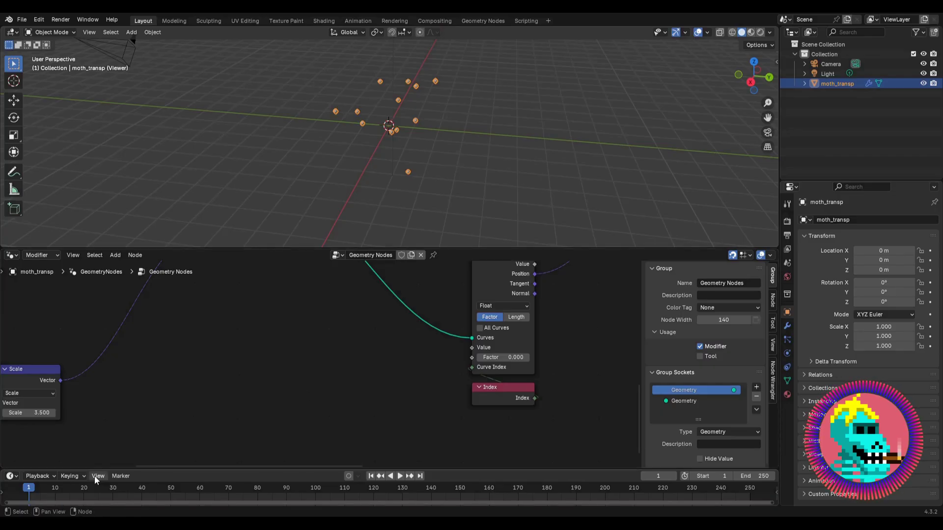
{"action": "key", "text": "shift+a"}
{"action": "mouse_move", "coordinate": [401, 360]}
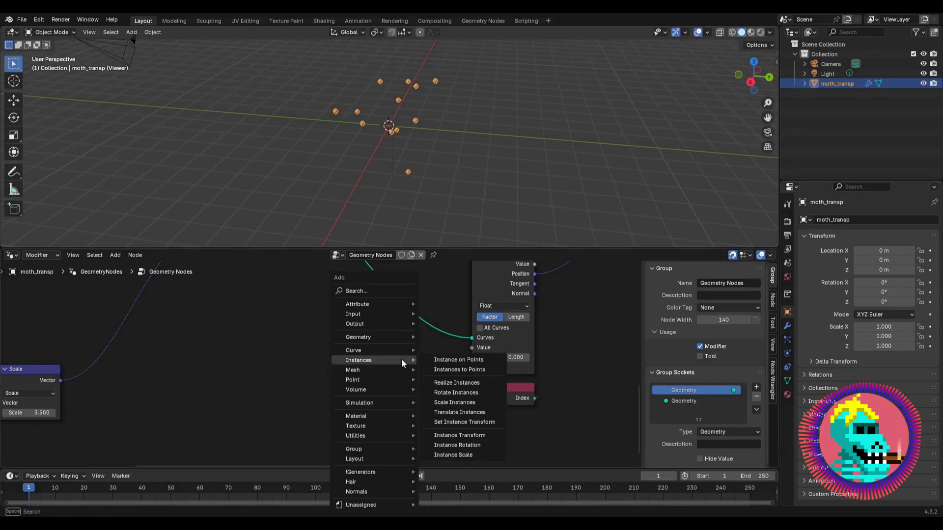
{"action": "type", "text": "scene"}
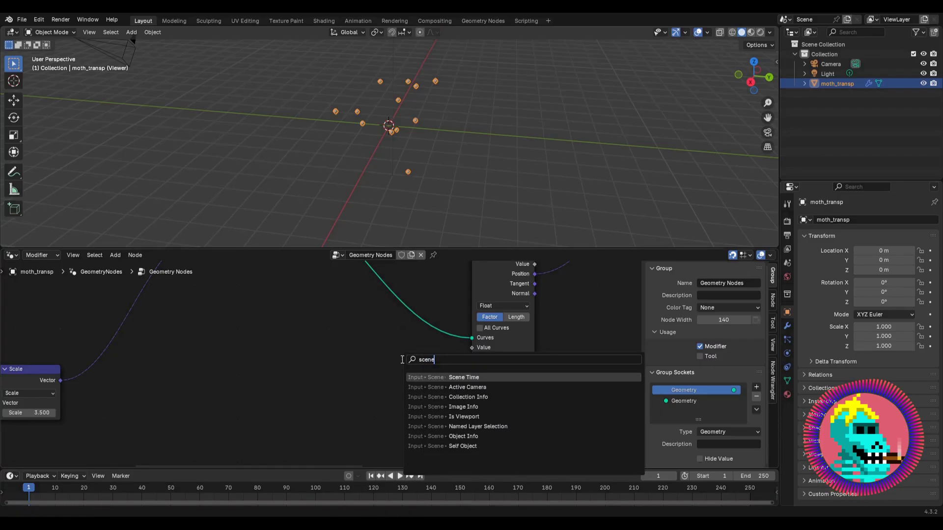
{"action": "key", "text": "Return"}
{"action": "left_click", "coordinate": [168, 369]}
Step: Add a Map Range node with its Value fed by Scene Time's Frame output, and place it next to Scene Time
{"action": "left_click_drag", "start_coordinate": [230, 390], "coordinate": [268, 389]}
{"action": "type", "text": "map ran"}
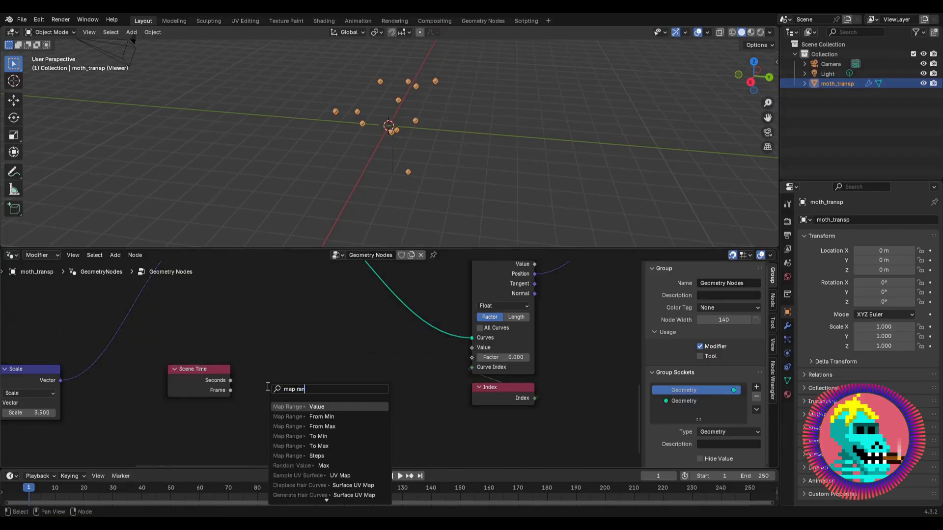
{"action": "key", "text": "Return"}
{"action": "left_click", "coordinate": [239, 362]}
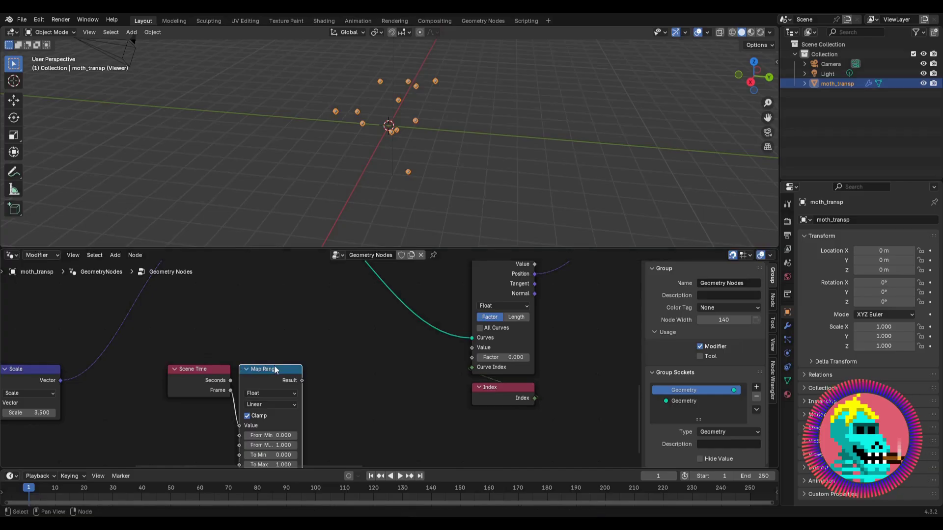
Step: Set the Map Range node's From Min to 1 and From Max to 250
{"action": "middle_click_drag", "start_coordinate": [246, 373], "coordinate": [261, 334]}
{"action": "scroll", "coordinate": [267, 337], "scroll_direction": "up", "scroll_amount": 2}
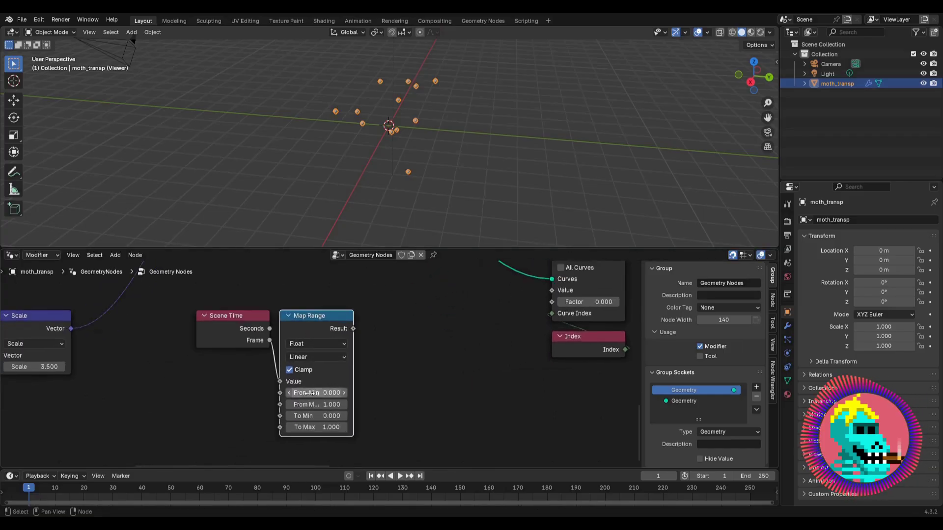
{"action": "left_click", "coordinate": [338, 394]}
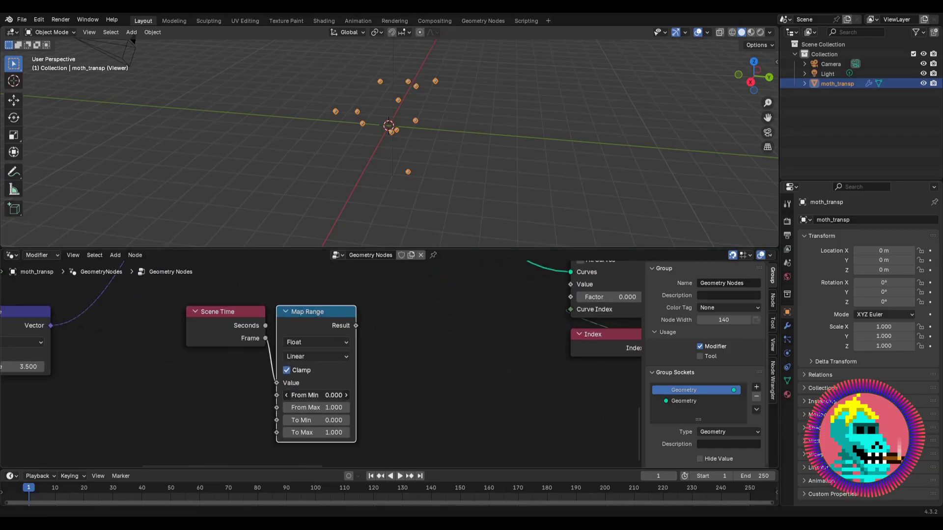
{"action": "type", "text": "1"}
{"action": "key", "text": "Return"}
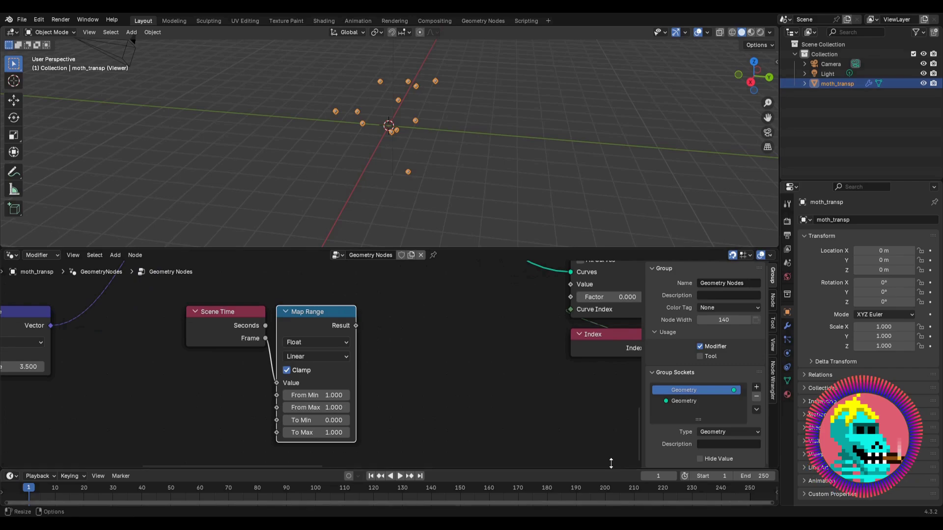
{"action": "left_click", "coordinate": [340, 408]}
{"action": "type", "text": "250"}
{"action": "key", "text": "Return"}
{"action": "scroll", "coordinate": [394, 358], "scroll_direction": "down", "scroll_amount": 1}
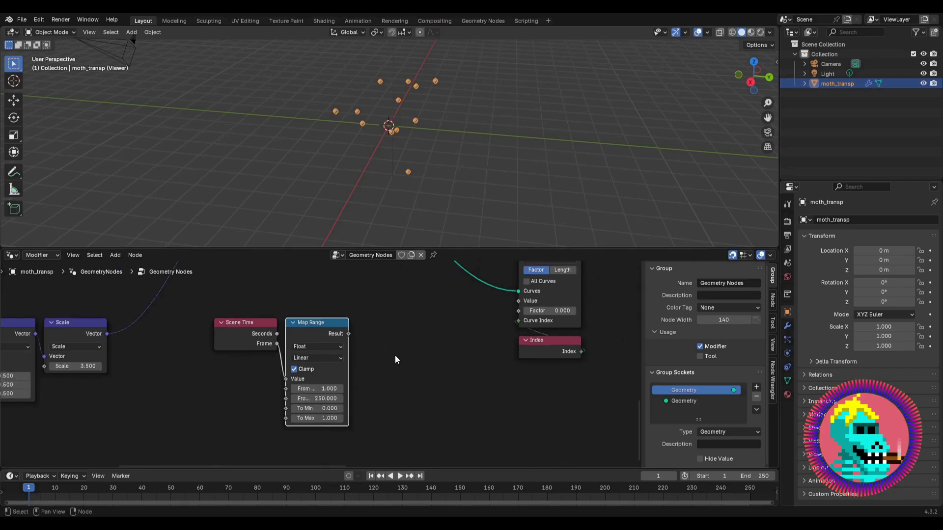
Step: Link the Map Range Result to the Sample Curve node's Factor input
{"action": "middle_click_drag", "start_coordinate": [394, 358], "coordinate": [317, 374]}
{"action": "mouse_move", "coordinate": [468, 300]}
{"action": "left_mouse_down"}
{"action": "mouse_move", "coordinate": [501, 300]}
{"action": "mouse_move", "coordinate": [468, 300]}
{"action": "left_mouse_up"}
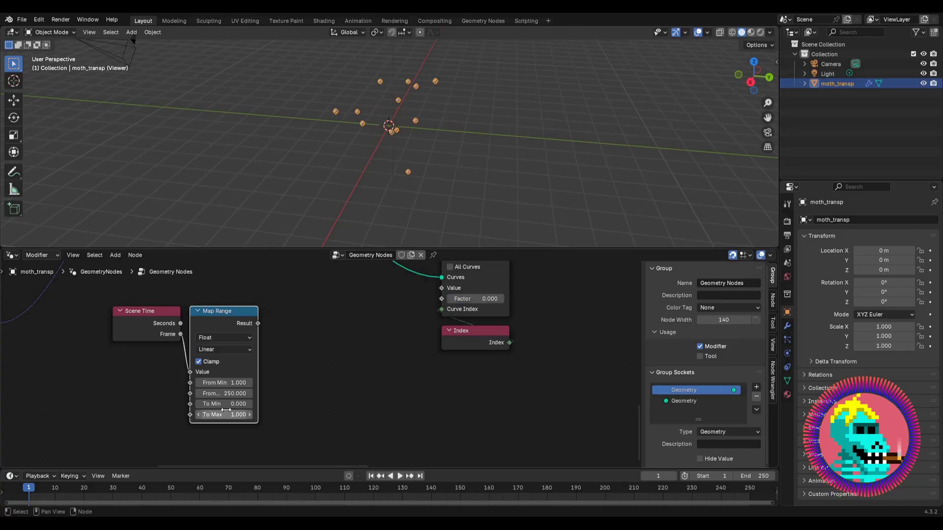
{"action": "left_click_drag", "start_coordinate": [258, 323], "coordinate": [441, 299]}
{"action": "middle_click_drag", "start_coordinate": [441, 299], "coordinate": [427, 330]}
Step: Play the animation to watch the points travel along the curves, and return to the first frame
{"action": "key", "text": "space"}
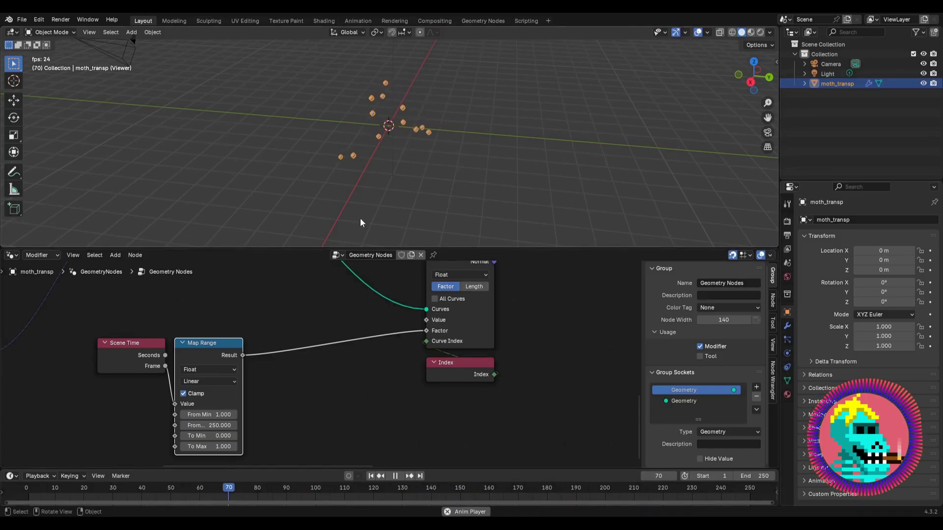
{"action": "key", "text": "space"}
{"action": "key", "text": "shift+Left"}
Step: Move the Scene Time and Map Range nodes together, close to the left side of the Sample Curve node
{"action": "scroll", "coordinate": [357, 361], "scroll_direction": "down", "scroll_amount": 4}
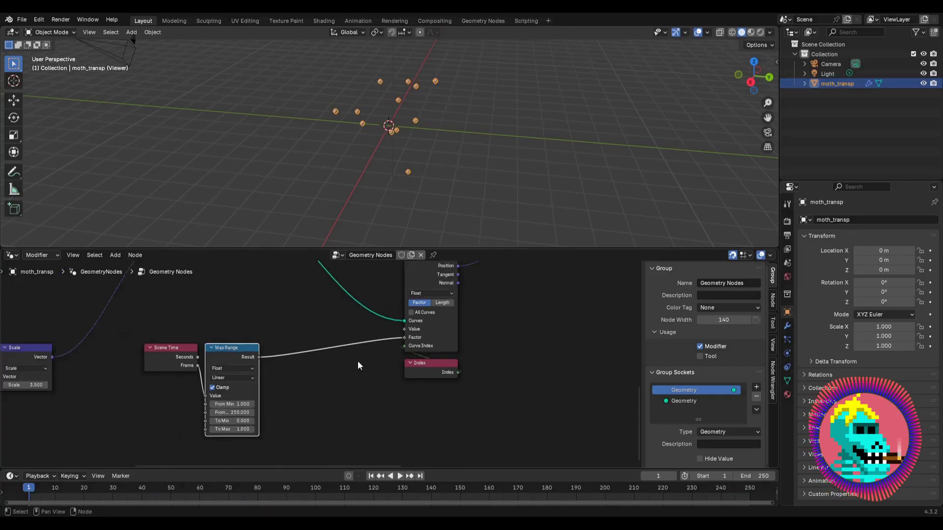
{"action": "middle_click_drag", "start_coordinate": [247, 410], "coordinate": [281, 367]}
{"action": "scroll", "coordinate": [281, 367], "scroll_direction": "up", "scroll_amount": 4}
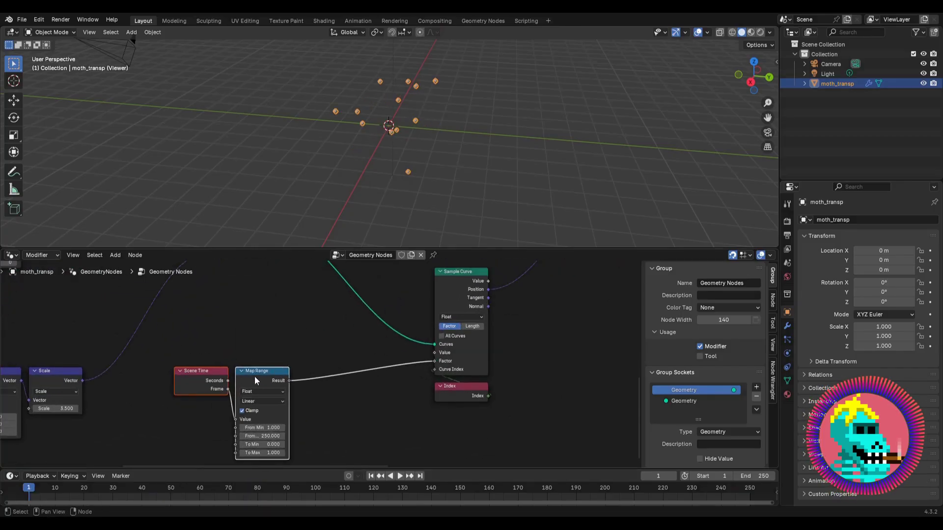
{"action": "left_click_drag", "start_coordinate": [254, 379], "coordinate": [362, 375]}
{"action": "scroll", "coordinate": [377, 353], "scroll_direction": "down", "scroll_amount": 4}
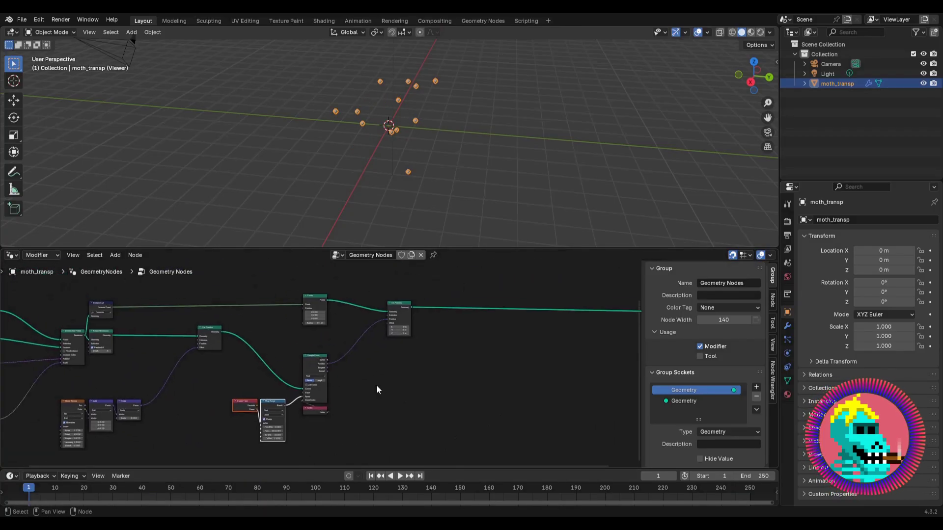
Step: Join all the nodes of the point and curve setup in a frame labelled PATH, leaving the Viewer outside
{"action": "middle_click_drag", "start_coordinate": [342, 351], "coordinate": [422, 335]}
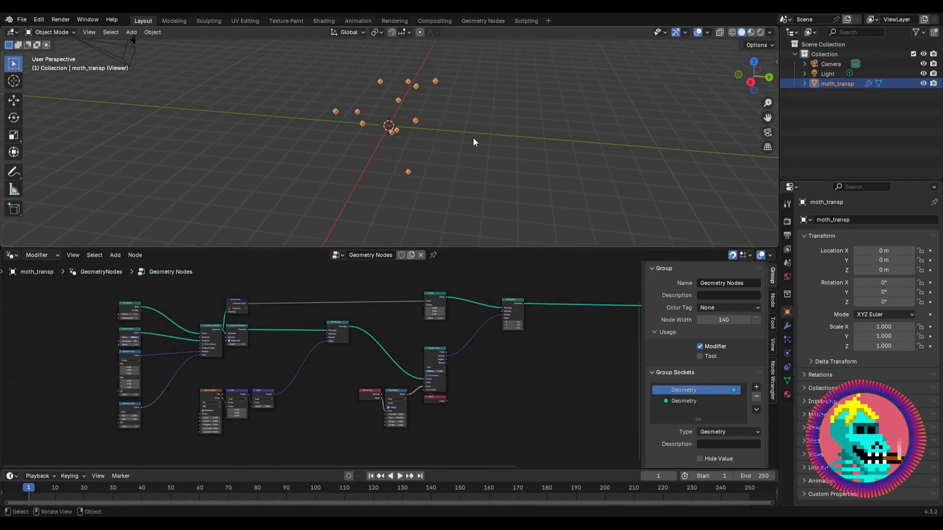
{"action": "key", "text": "Home"}
{"action": "left_click_drag", "start_coordinate": [446, 302], "coordinate": [21, 436]}
{"action": "key", "text": "ctrl+j"}
{"action": "key", "text": "F2"}
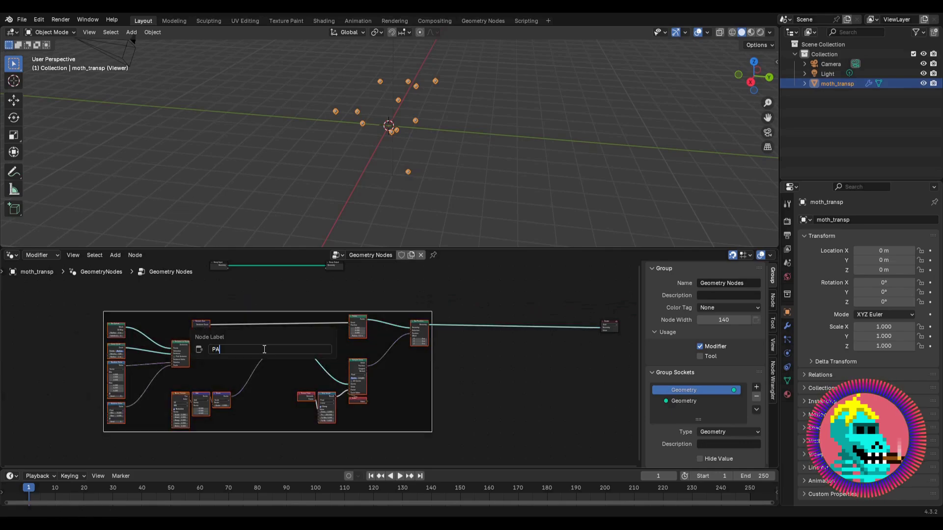
{"action": "key", "text": "Return"}
Step: Insert an Instance on Points node on the link between the PATH frame's last Set Position node and the Viewer
{"action": "scroll", "coordinate": [325, 365], "scroll_direction": "up", "scroll_amount": 5}
{"action": "middle_click_drag", "start_coordinate": [551, 293], "coordinate": [291, 328]}
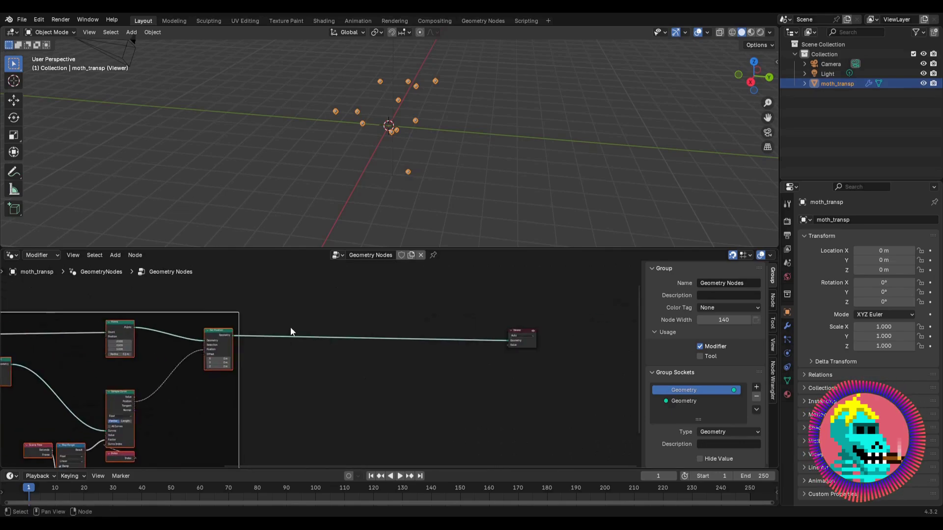
{"action": "left_click", "coordinate": [348, 304]}
{"action": "scroll", "coordinate": [530, 323], "scroll_direction": "down", "scroll_amount": 2}
{"action": "key", "text": "shift+a"}
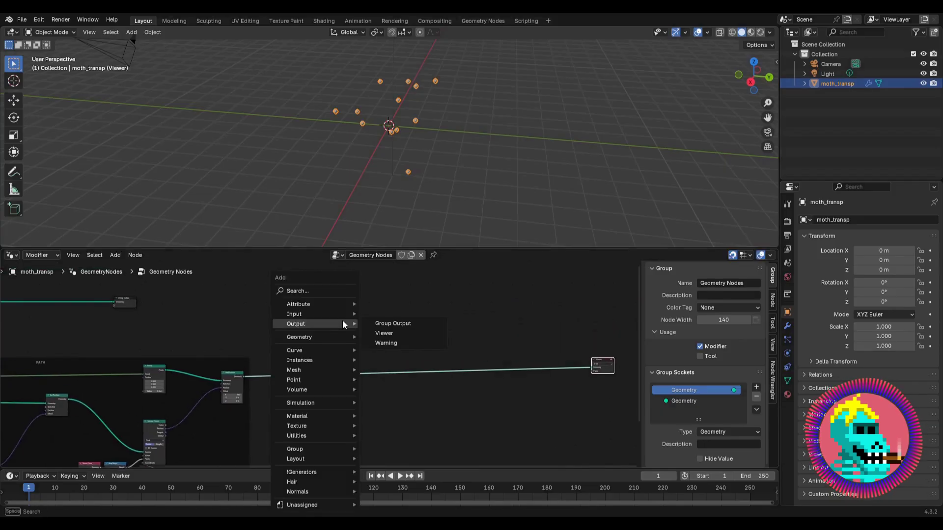
{"action": "type", "text": "instance"}
{"action": "key", "text": "Return"}
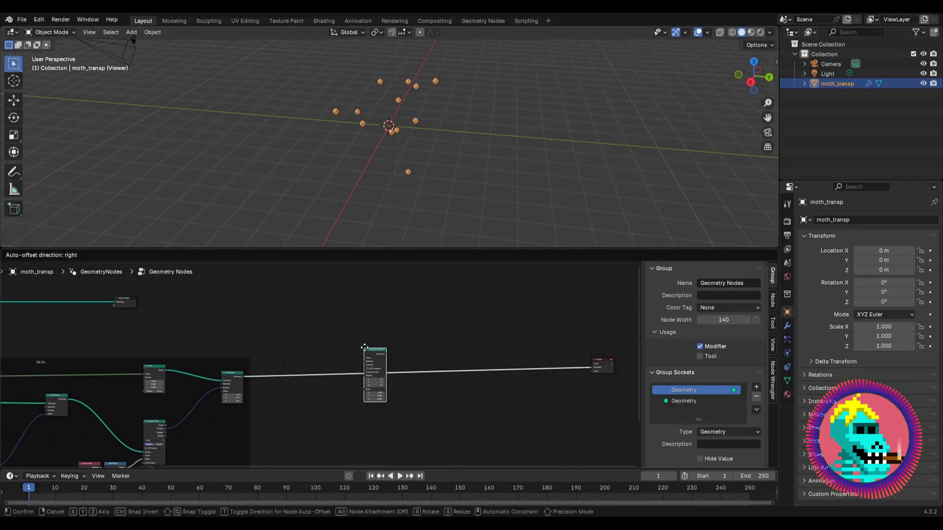
{"action": "left_click", "coordinate": [388, 337]}
Step: Move the Group Output node beyond Instance on Points and link that node's Instances output to its Geometry input
{"action": "middle_click_drag", "start_coordinate": [388, 337], "coordinate": [265, 354]}
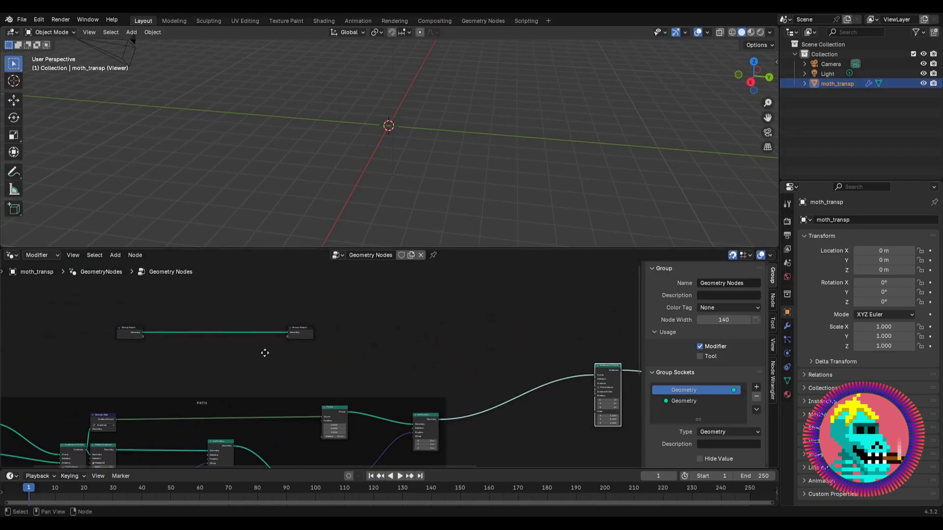
{"action": "left_click_drag", "start_coordinate": [295, 336], "coordinate": [393, 342]}
{"action": "left_click_drag", "start_coordinate": [228, 391], "coordinate": [381, 338]}
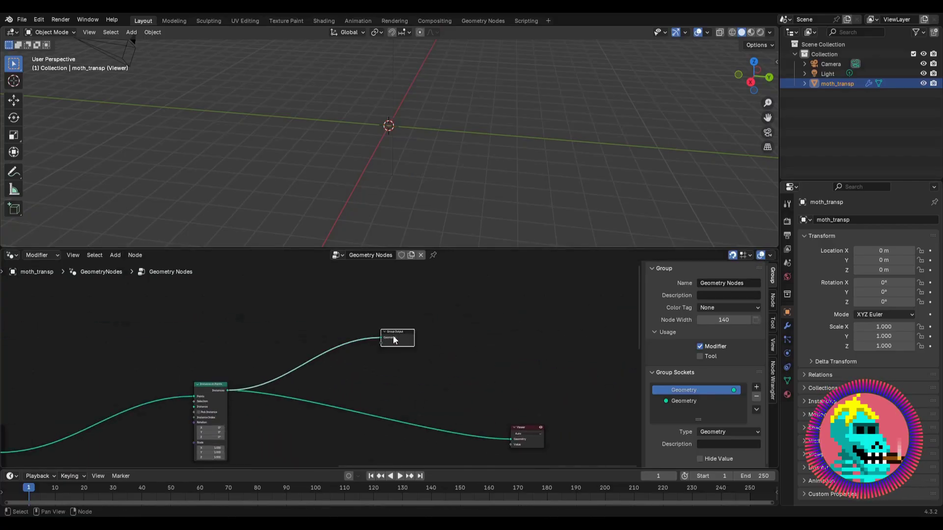
Step: Move the Group Input node near Instance on Points and link its Geometry output to the Instance input
{"action": "middle_click_drag", "start_coordinate": [393, 335], "coordinate": [111, 352]}
{"action": "left_click_drag", "start_coordinate": [111, 351], "coordinate": [341, 348]}
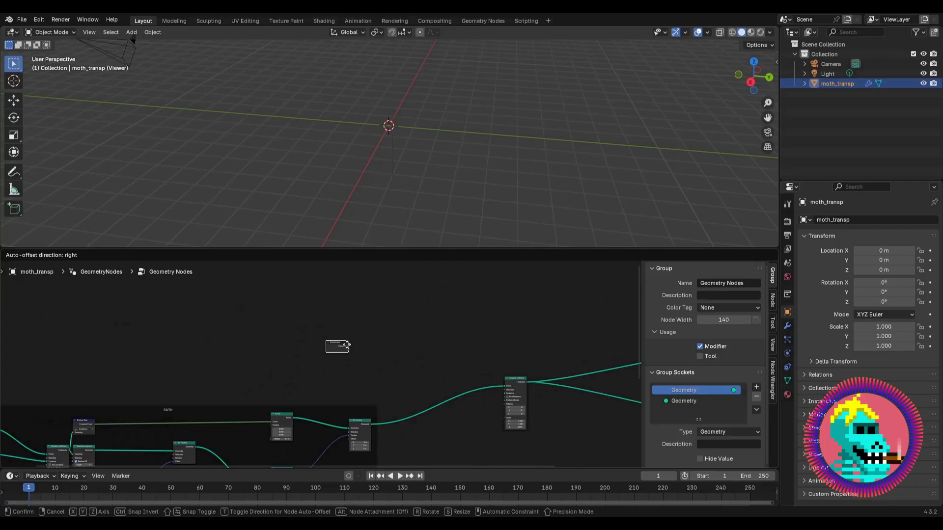
{"action": "scroll", "coordinate": [341, 348], "scroll_direction": "up", "scroll_amount": 2}
{"action": "middle_click_drag", "start_coordinate": [342, 348], "coordinate": [140, 340], "text": "ctrl"}
{"action": "left_click_drag", "start_coordinate": [144, 324], "coordinate": [362, 388]}
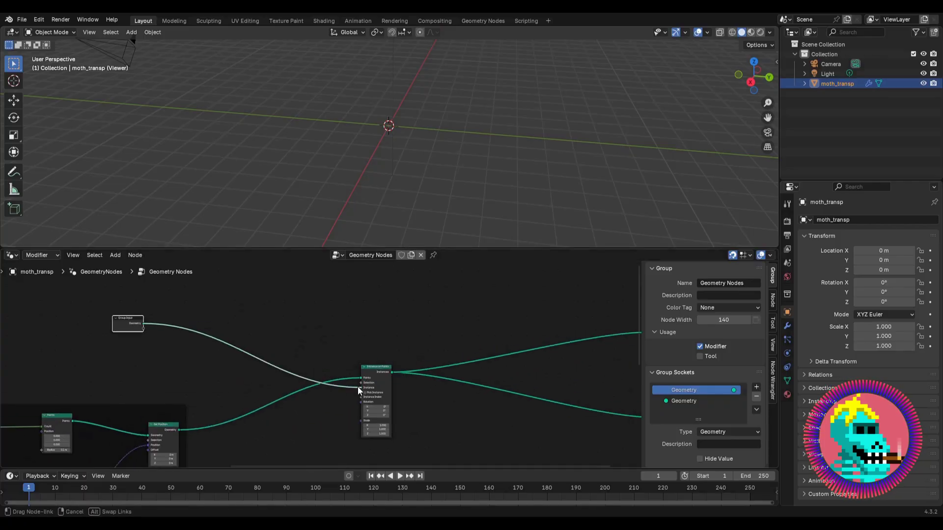
{"action": "mouse_move", "coordinate": [362, 387]}
{"action": "middle_mouse_down"}
{"action": "mouse_move", "coordinate": [90, 343]}
{"action": "mouse_move", "coordinate": [100, 309]}
{"action": "middle_mouse_up"}
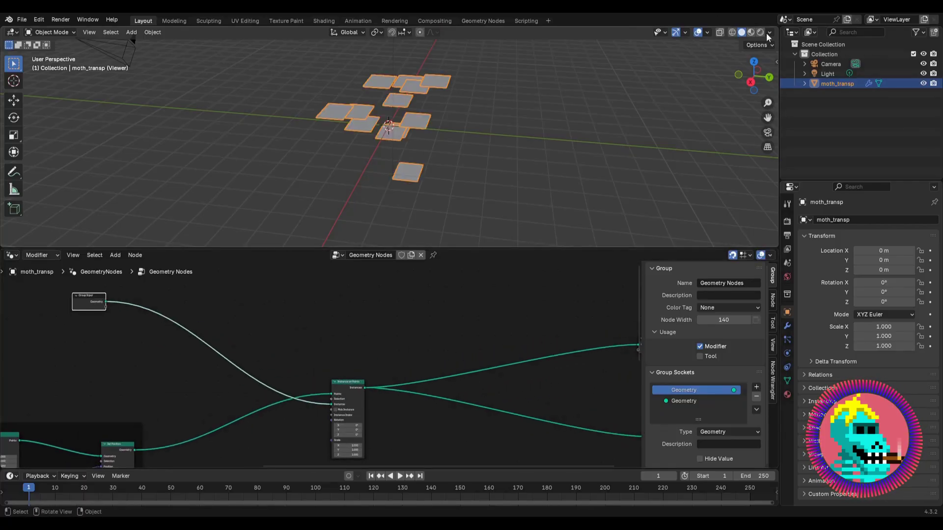
Step: Switch the 3D view to rendered shading and play the animation briefly to view the instanced moths
{"action": "left_click", "coordinate": [751, 32]}
{"action": "key", "text": "space"}
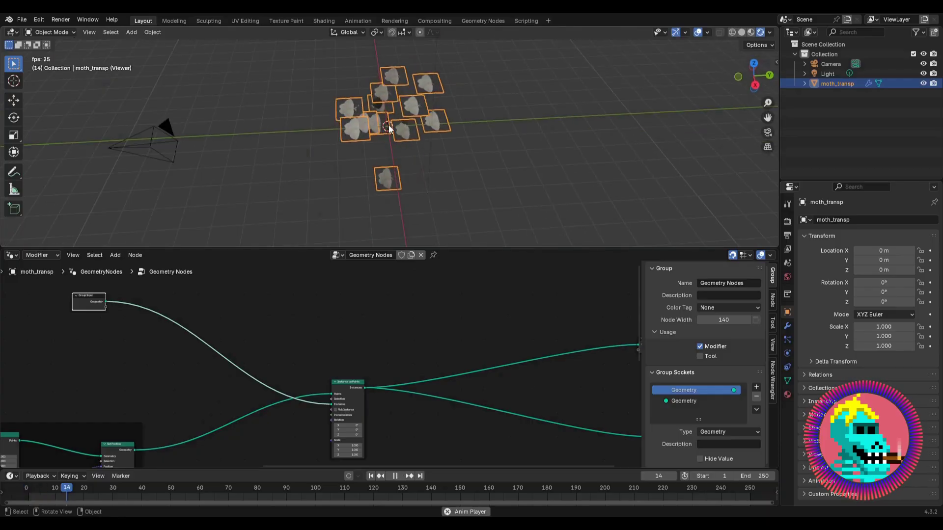
{"action": "middle_click_drag", "start_coordinate": [398, 135], "coordinate": [376, 112]}
{"action": "key", "text": "space"}
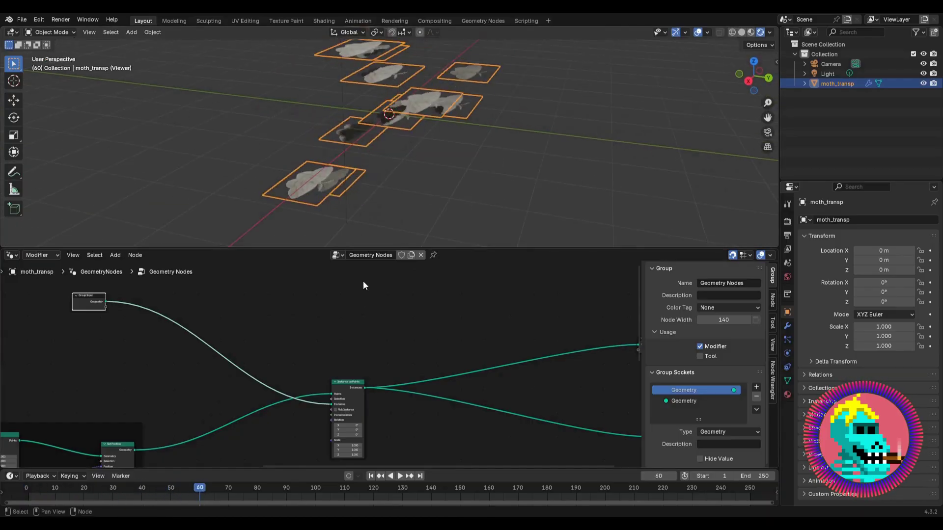
Step: Add an Align Rotation to Vector node feeding the Rotation input of Instance on Points
{"action": "scroll", "coordinate": [363, 295], "scroll_direction": "down", "scroll_amount": 2}
{"action": "scroll", "coordinate": [359, 341], "scroll_direction": "up", "scroll_amount": 3}
{"action": "scroll", "coordinate": [352, 345], "scroll_direction": "down", "scroll_amount": 4}
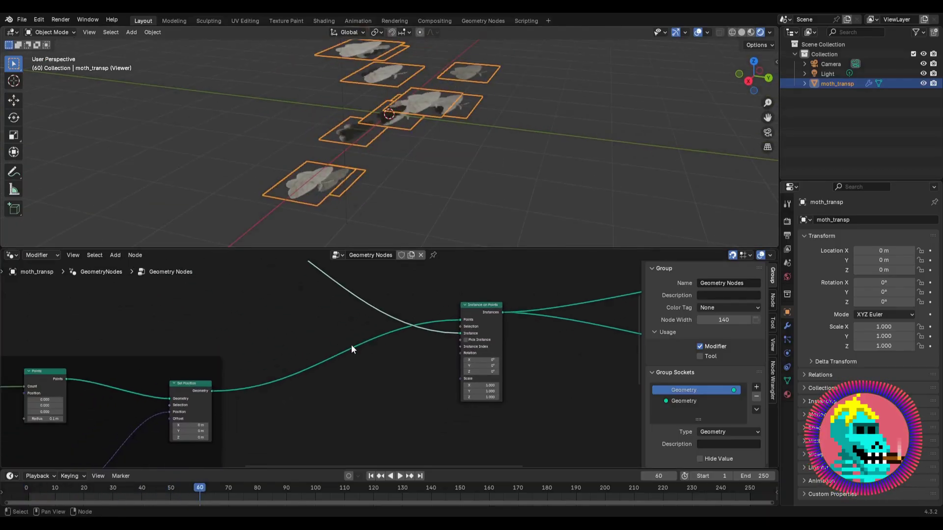
{"action": "middle_click_drag", "start_coordinate": [225, 400], "coordinate": [301, 391]}
{"action": "scroll", "coordinate": [330, 346], "scroll_direction": "up", "scroll_amount": 1}
{"action": "scroll", "coordinate": [328, 340], "scroll_direction": "down", "scroll_amount": 1}
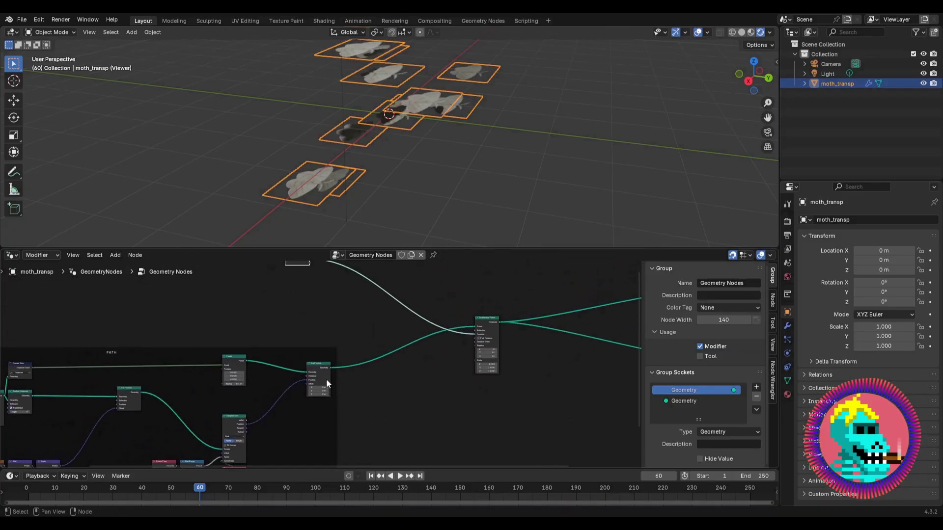
{"action": "scroll", "coordinate": [302, 390], "scroll_direction": "down", "scroll_amount": 1}
{"action": "middle_click_drag", "start_coordinate": [374, 308], "coordinate": [377, 303]}
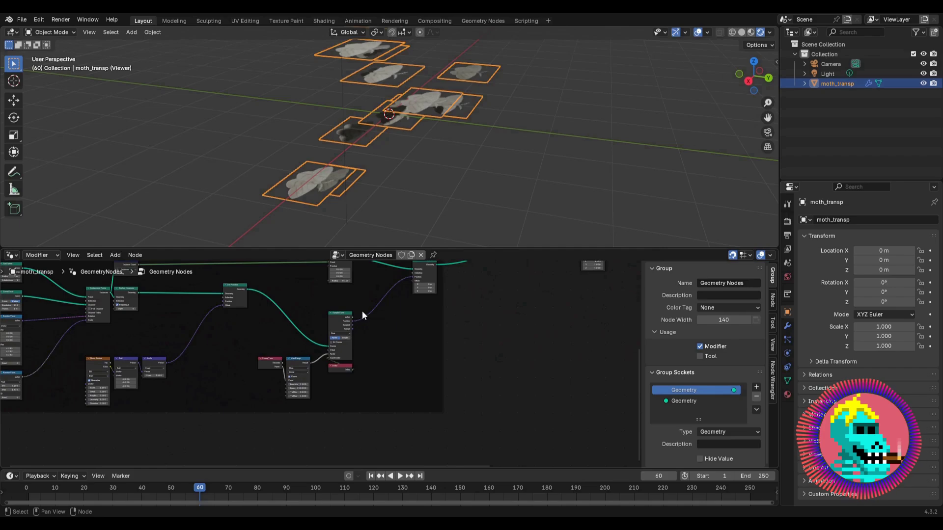
{"action": "scroll", "coordinate": [242, 384], "scroll_direction": "up", "scroll_amount": 1}
{"action": "scroll", "coordinate": [242, 384], "scroll_direction": "up", "scroll_amount": 3}
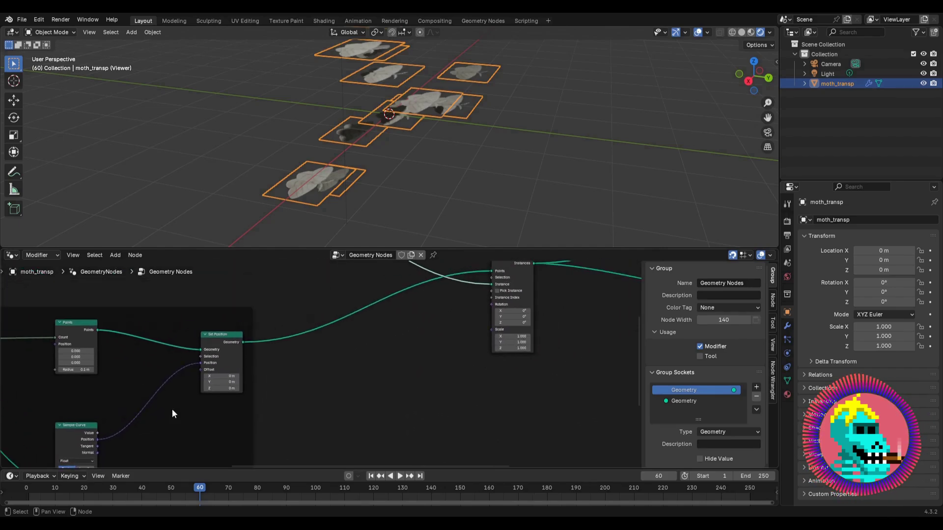
{"action": "left_click_drag", "start_coordinate": [492, 305], "coordinate": [462, 330]}
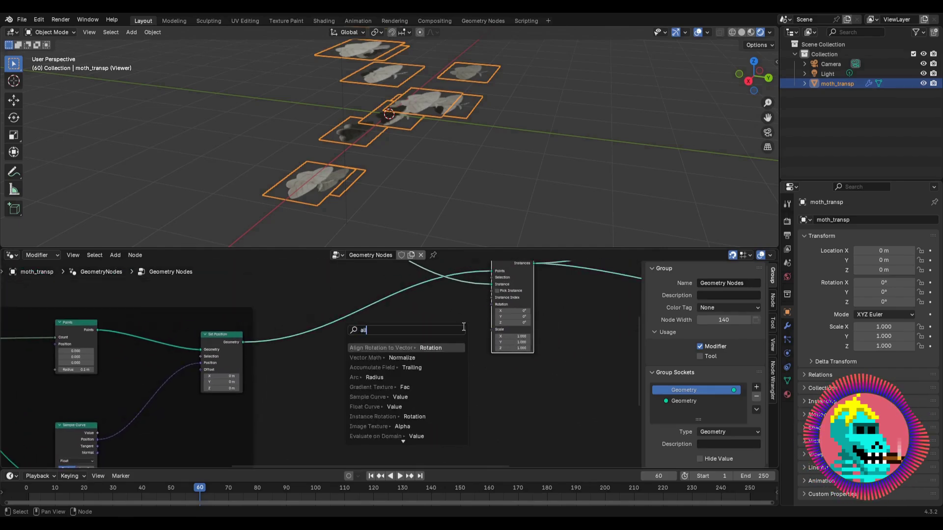
{"action": "type", "text": "align"}
{"action": "key", "text": "Return"}
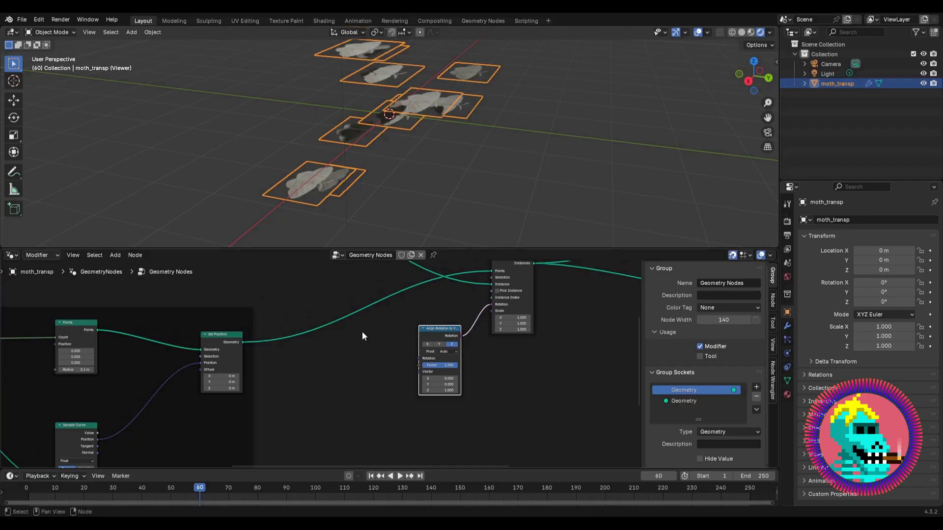
Step: Link the Sample Curve node's Tangent output to the Vector input of Align Rotation to Vector
{"action": "middle_click_drag", "start_coordinate": [124, 411], "coordinate": [190, 356]}
{"action": "left_click_drag", "start_coordinate": [164, 393], "coordinate": [481, 316]}
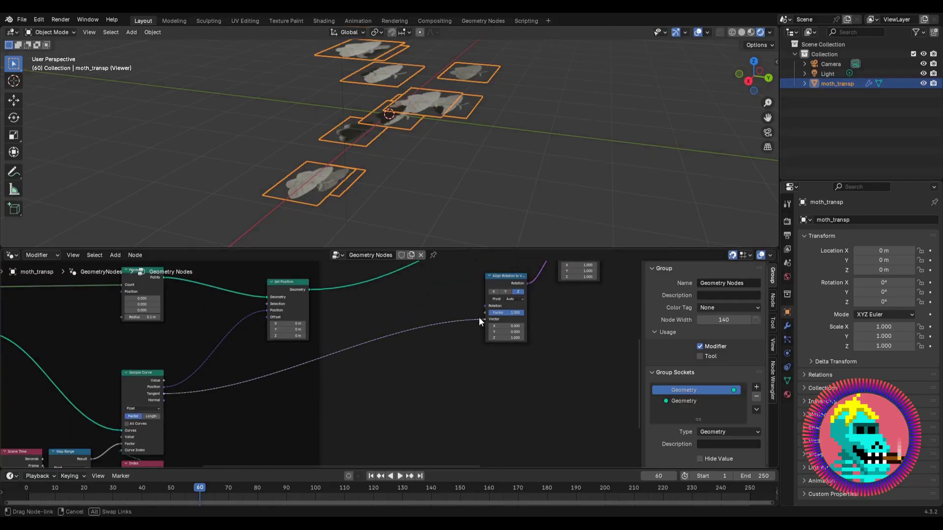
{"action": "middle_click_drag", "start_coordinate": [500, 281], "coordinate": [464, 311]}
Step: Play the animation and orbit the 3D view to examine how the moths orient along their paths
{"action": "middle_click_drag", "start_coordinate": [337, 72], "coordinate": [357, 138]}
{"action": "key", "text": "space"}
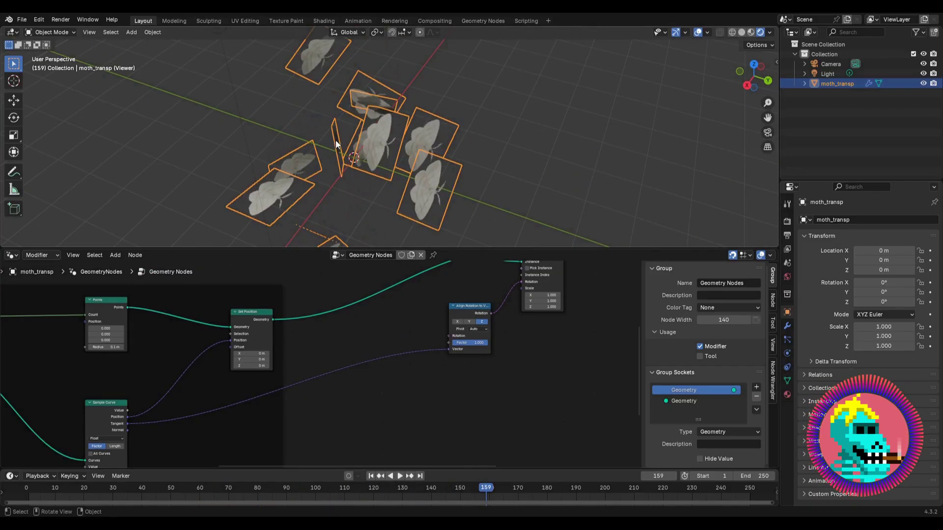
{"action": "middle_click_drag", "start_coordinate": [335, 140], "coordinate": [362, 113]}
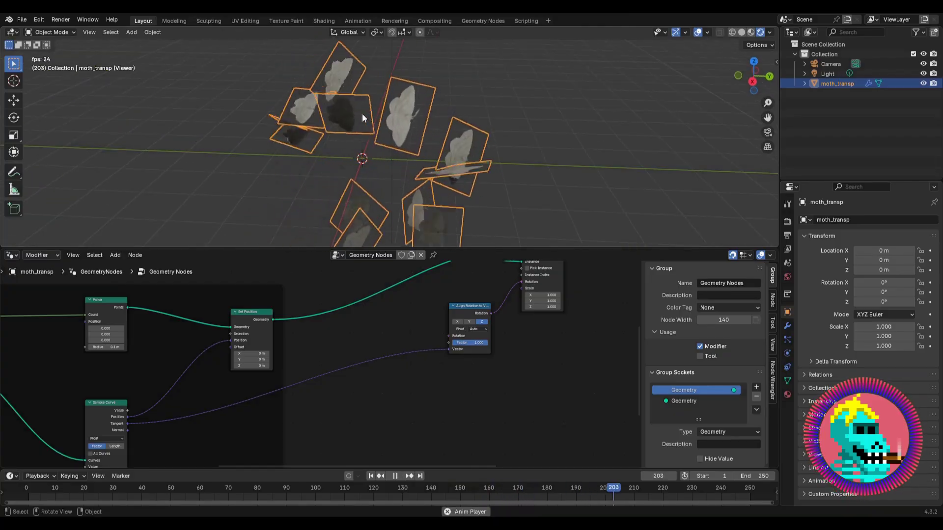
{"action": "key", "text": "space"}
{"action": "middle_click_drag", "start_coordinate": [404, 191], "coordinate": [395, 157]}
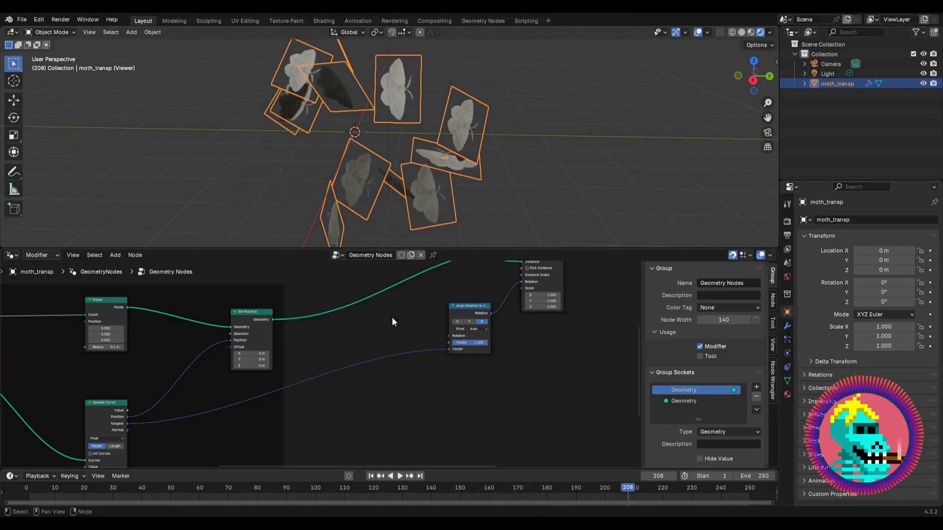
Step: Unlink the Points node's Count input in the PATH frame and play the animation with fewer moths
{"action": "middle_click_drag", "start_coordinate": [444, 309], "coordinate": [430, 314]}
{"action": "middle_click_drag", "start_coordinate": [172, 403], "coordinate": [438, 363]}
{"action": "scroll", "coordinate": [439, 363], "scroll_direction": "down", "scroll_amount": 3}
{"action": "middle_click_drag", "start_coordinate": [258, 333], "coordinate": [299, 368]}
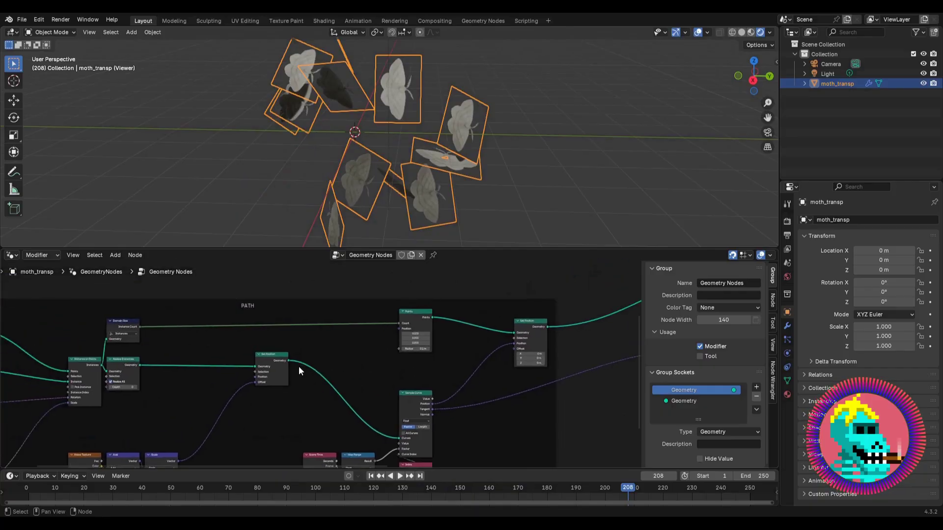
{"action": "scroll", "coordinate": [388, 329], "scroll_direction": "up", "scroll_amount": 8}
{"action": "left_click_drag", "start_coordinate": [369, 326], "coordinate": [369, 331]}
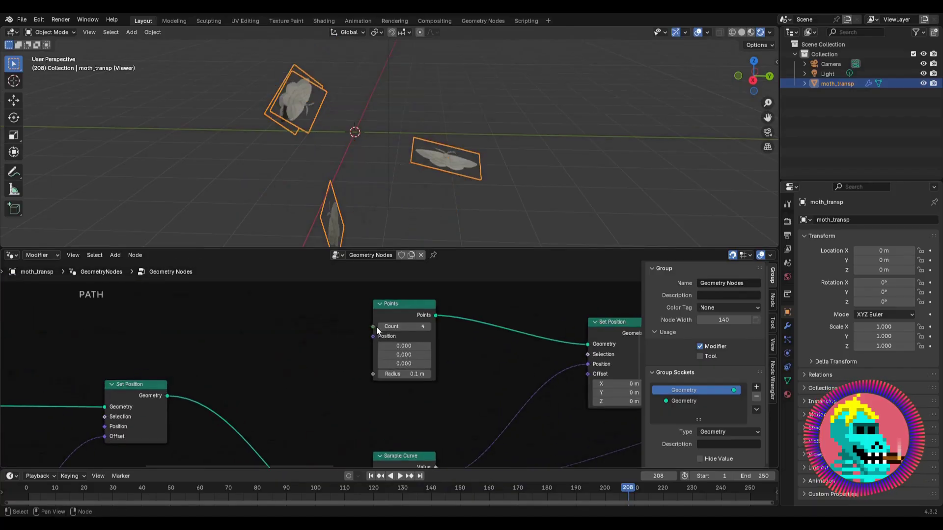
{"action": "key", "text": "space"}
{"action": "middle_click_drag", "start_coordinate": [444, 108], "coordinate": [416, 123]}
{"action": "key", "text": "space"}
Step: Set the Align Rotation to Vector axis to Y and play the animation to check the moth's heading
{"action": "middle_click_drag", "start_coordinate": [550, 398], "coordinate": [327, 356]}
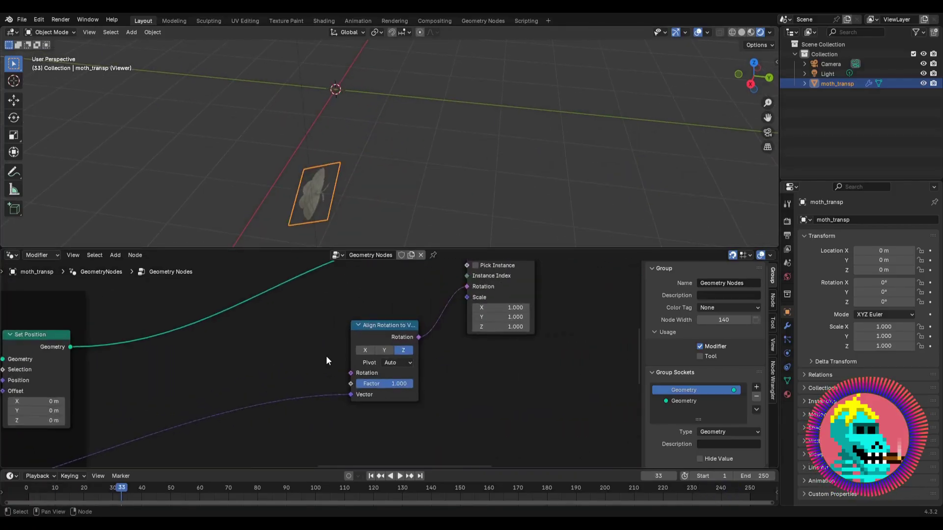
{"action": "scroll", "coordinate": [399, 345], "scroll_direction": "up", "scroll_amount": 1}
{"action": "left_click", "coordinate": [400, 346]}
{"action": "key", "text": "space"}
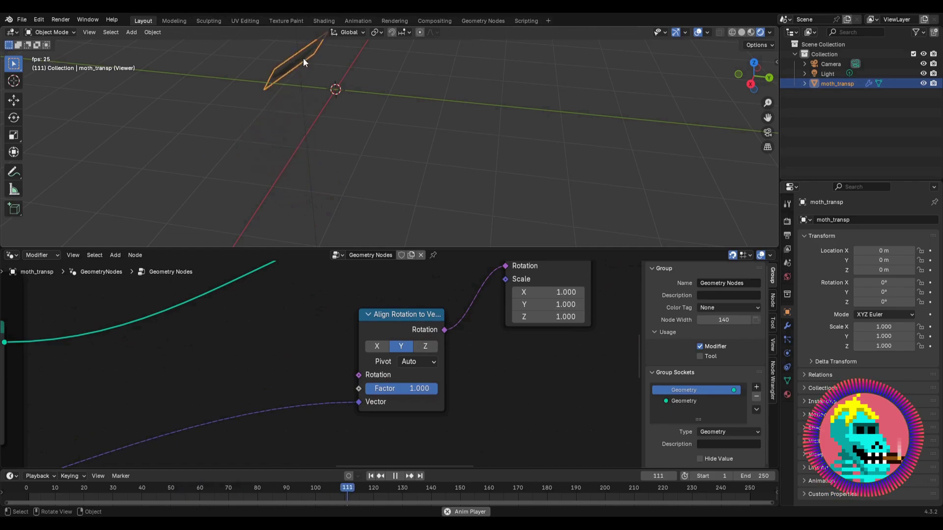
{"action": "middle_click_drag", "start_coordinate": [333, 100], "coordinate": [419, 126]}
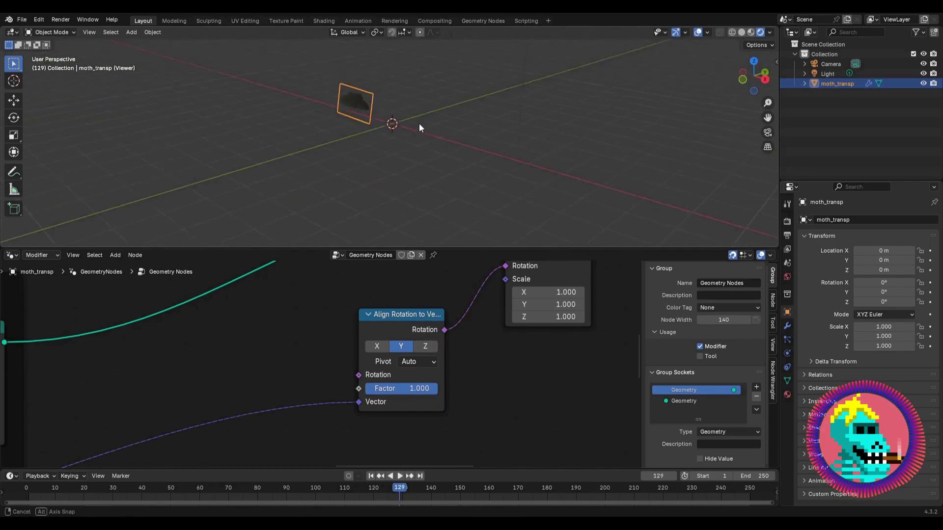
{"action": "key", "text": "space"}
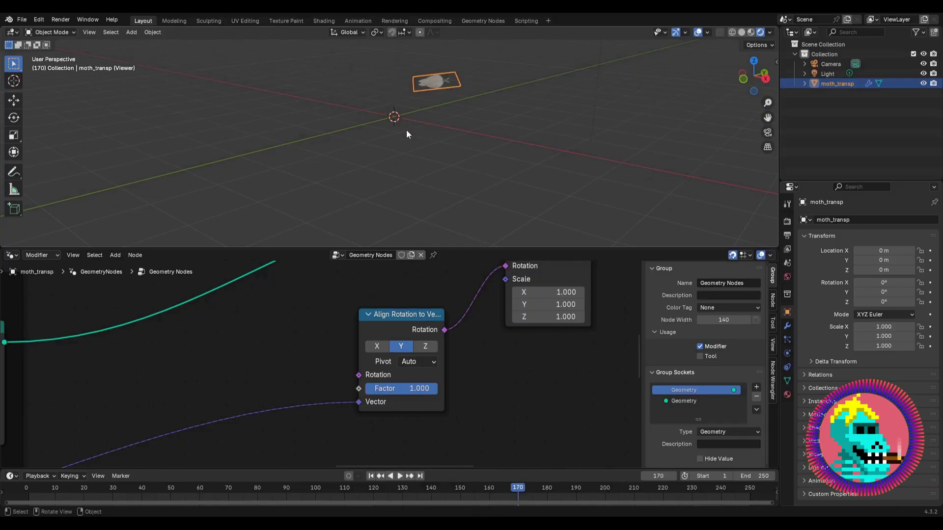
Step: Relink the Domain Size node's Instance Count to the Points node's Count and play the animation with all moths
{"action": "scroll", "coordinate": [306, 338], "scroll_direction": "down", "scroll_amount": 2}
{"action": "scroll", "coordinate": [300, 336], "scroll_direction": "down", "scroll_amount": 3}
{"action": "scroll", "coordinate": [187, 339], "scroll_direction": "up", "scroll_amount": 2}
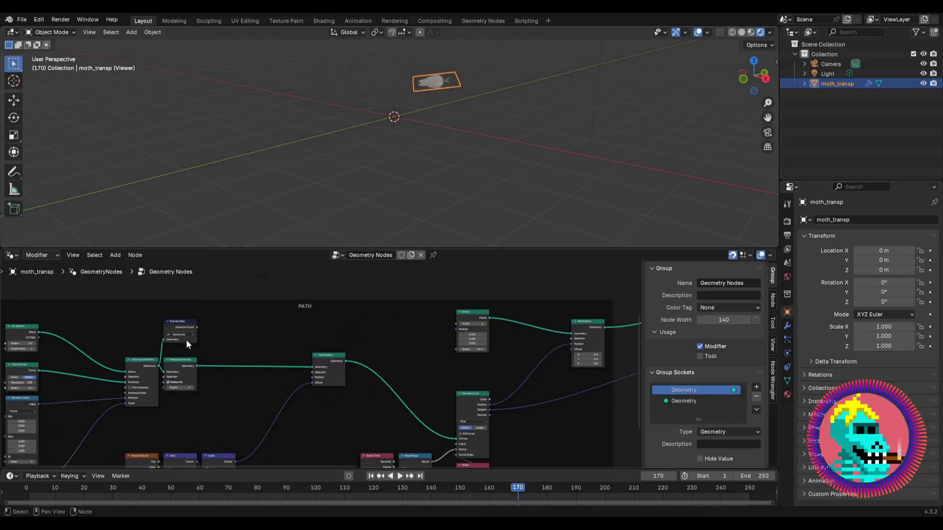
{"action": "left_click_drag", "start_coordinate": [461, 327], "coordinate": [458, 323]}
{"action": "scroll", "coordinate": [531, 316], "scroll_direction": "down", "scroll_amount": 1}
{"action": "middle_click_drag", "start_coordinate": [530, 315], "coordinate": [318, 316]}
{"action": "middle_click_drag", "start_coordinate": [441, 105], "coordinate": [379, 131]}
{"action": "key", "text": "space"}
{"action": "key", "text": "space"}
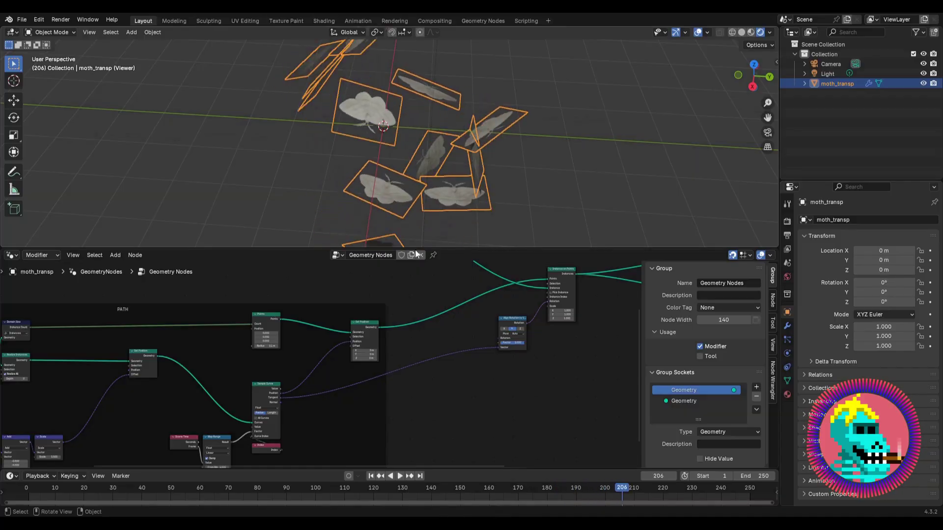
Step: Move the Instance on Points and Align Rotation to Vector nodes further apart
{"action": "middle_click_drag", "start_coordinate": [540, 298], "coordinate": [367, 347]}
{"action": "scroll", "coordinate": [367, 346], "scroll_direction": "up", "scroll_amount": 6}
{"action": "left_click_drag", "start_coordinate": [439, 310], "coordinate": [465, 310]}
{"action": "scroll", "coordinate": [374, 381], "scroll_direction": "down", "scroll_amount": 2}
{"action": "middle_click_drag", "start_coordinate": [373, 381], "coordinate": [392, 337]}
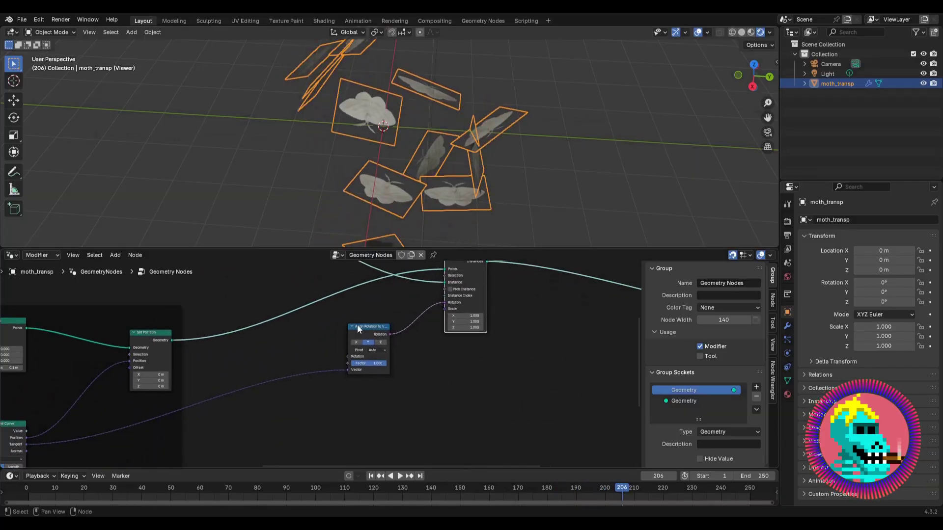
{"action": "left_click_drag", "start_coordinate": [358, 325], "coordinate": [320, 325]}
Step: Add a Random Value node linked to the Scale input of Instance on Points, placed below Align Rotation to Vector
{"action": "left_click_drag", "start_coordinate": [444, 309], "coordinate": [366, 417]}
{"action": "type", "text": "r"}
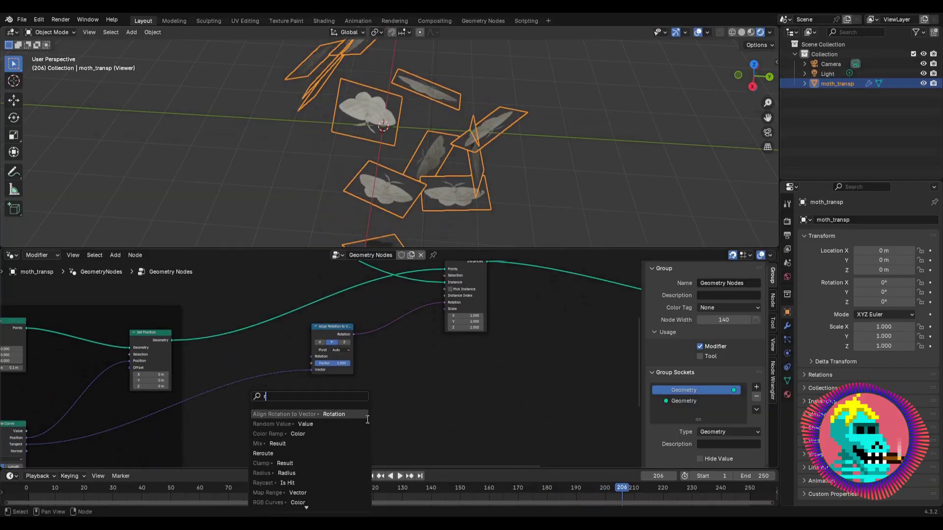
{"action": "type", "text": "andom va"}
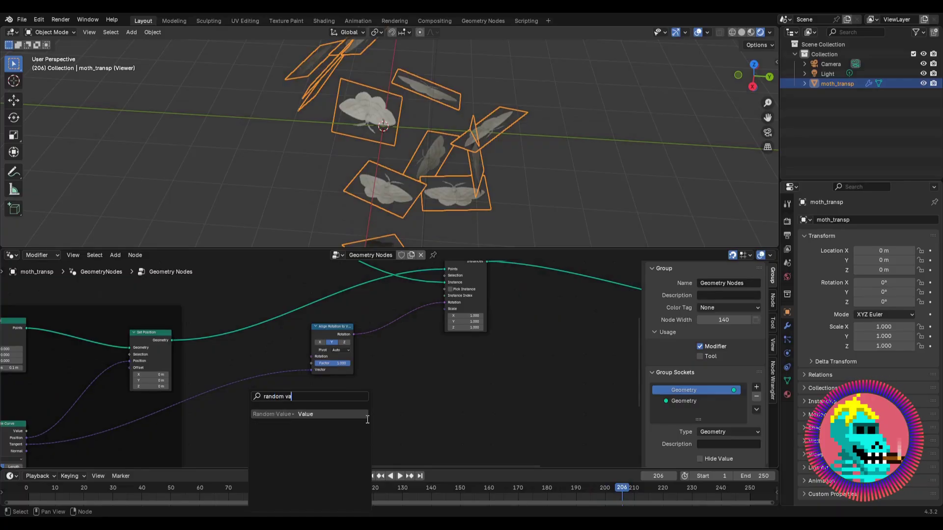
{"action": "key", "text": "Return"}
{"action": "left_click", "coordinate": [355, 390]}
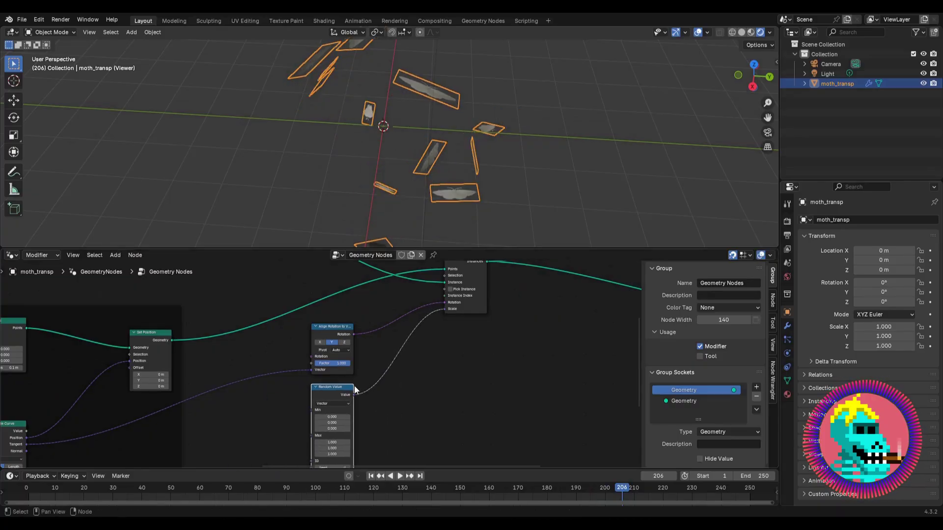
Step: Change the Random Value node's data type to Float and link its Value output to Instance on Points' Scale
{"action": "scroll", "coordinate": [354, 386], "scroll_direction": "down", "scroll_amount": 5}
{"action": "scroll", "coordinate": [308, 374], "scroll_direction": "up", "scroll_amount": 11}
{"action": "middle_click_drag", "start_coordinate": [328, 386], "coordinate": [332, 345]}
{"action": "scroll", "coordinate": [332, 358], "scroll_direction": "up", "scroll_amount": 2}
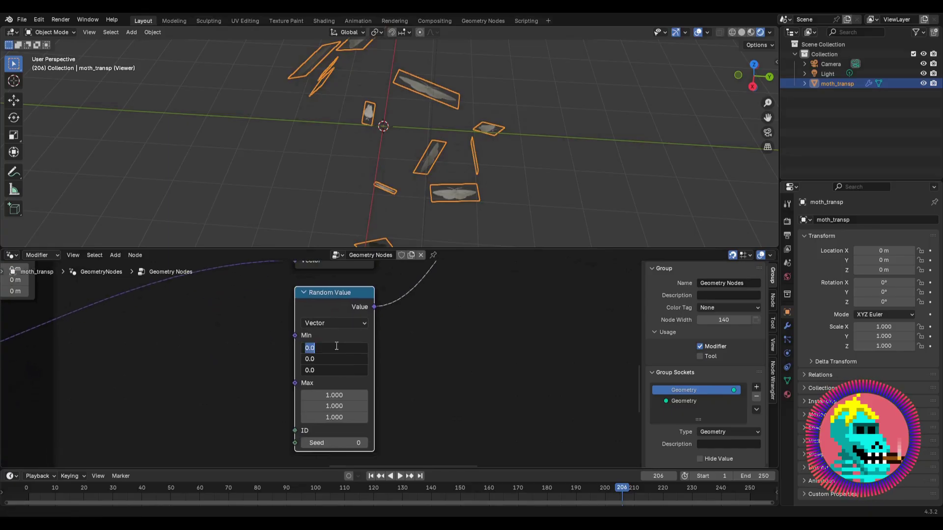
{"action": "key", "text": "Escape"}
{"action": "left_click", "coordinate": [332, 323]}
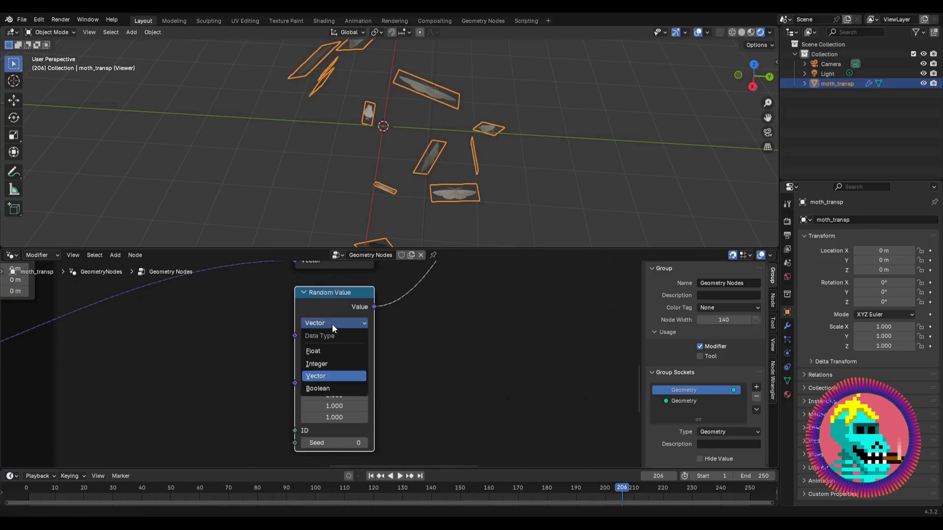
{"action": "left_click", "coordinate": [327, 351]}
{"action": "scroll", "coordinate": [342, 308], "scroll_direction": "down", "scroll_amount": 4}
{"action": "middle_click_drag", "start_coordinate": [343, 304], "coordinate": [240, 405]}
{"action": "scroll", "coordinate": [290, 393], "scroll_direction": "down", "scroll_amount": 3}
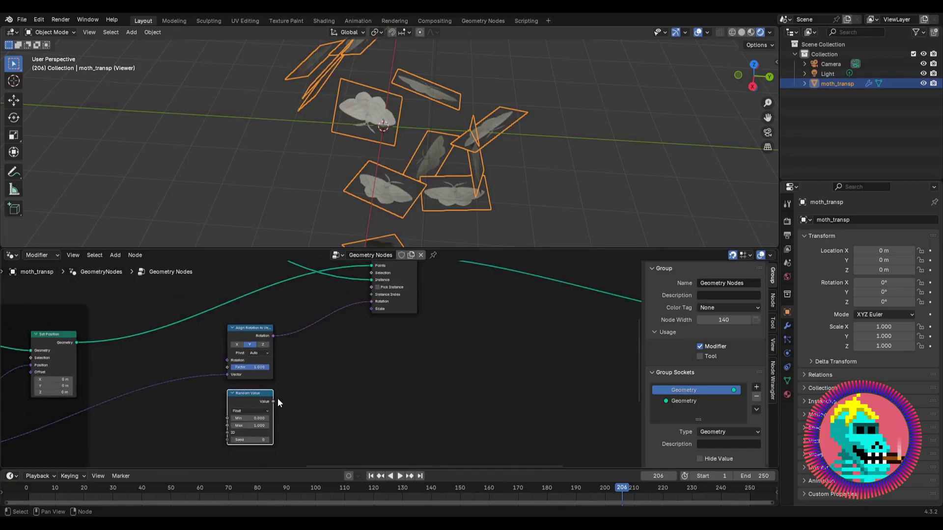
{"action": "left_click_drag", "start_coordinate": [369, 309], "coordinate": [370, 309]}
Step: Set the Random Value node's Min to 0.75 and Max to 1.25 for the moths' scale
{"action": "scroll", "coordinate": [255, 384], "scroll_direction": "up", "scroll_amount": 4}
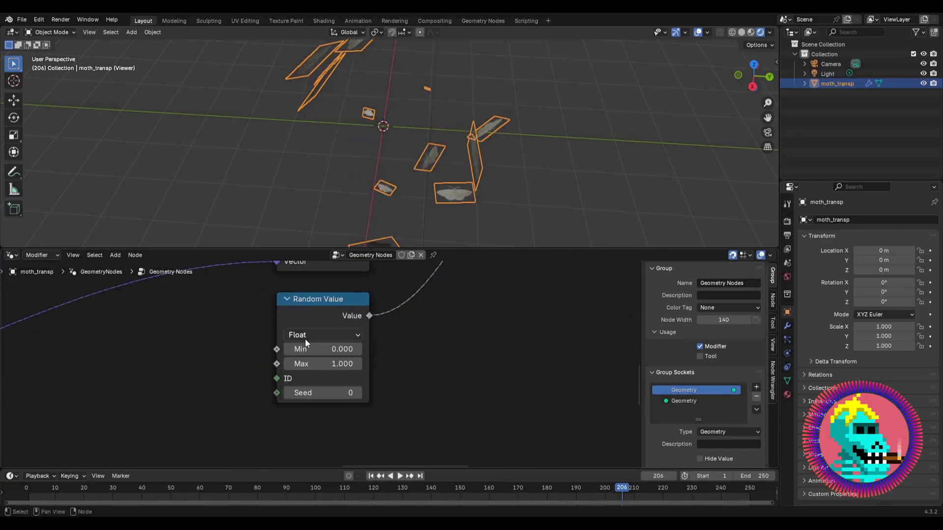
{"action": "left_click", "coordinate": [332, 348]}
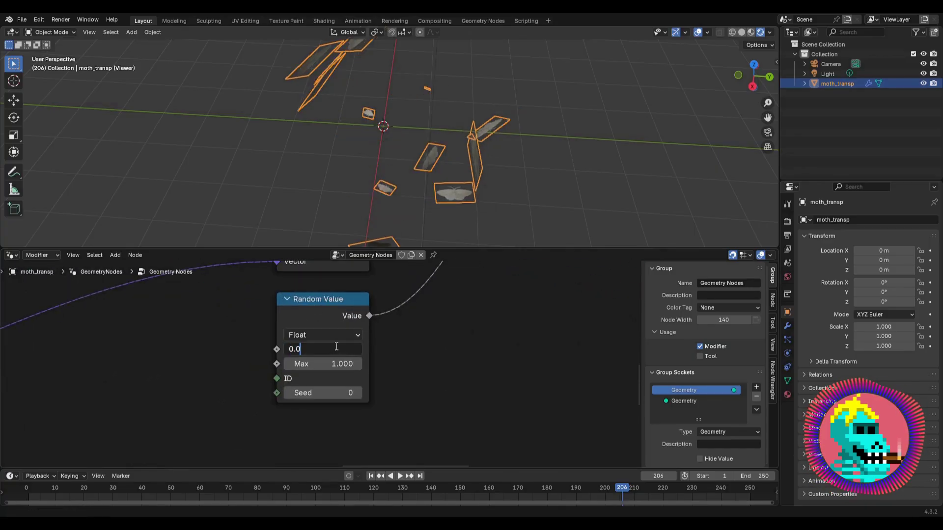
{"action": "type", "text": "0.75"}
{"action": "key", "text": "Return"}
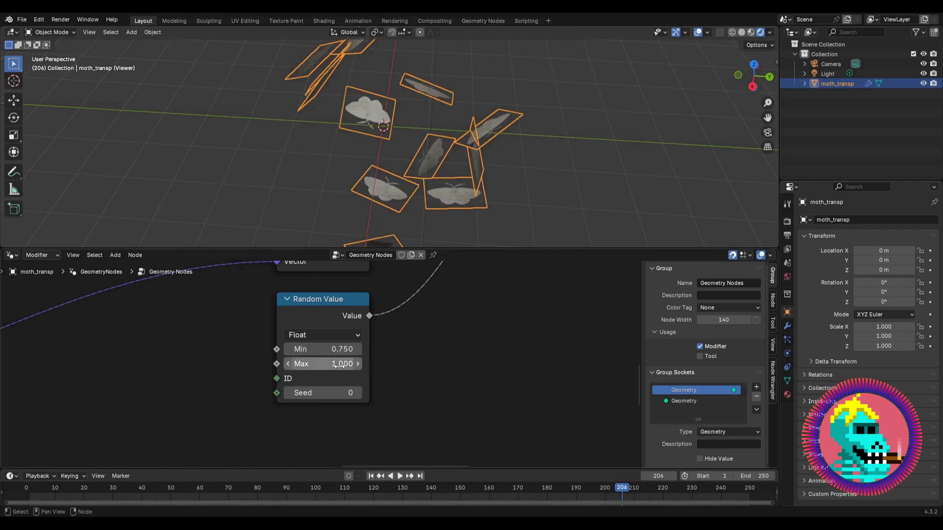
{"action": "left_click", "coordinate": [336, 363]}
{"action": "type", "text": "1.25"}
{"action": "key", "text": "Return"}
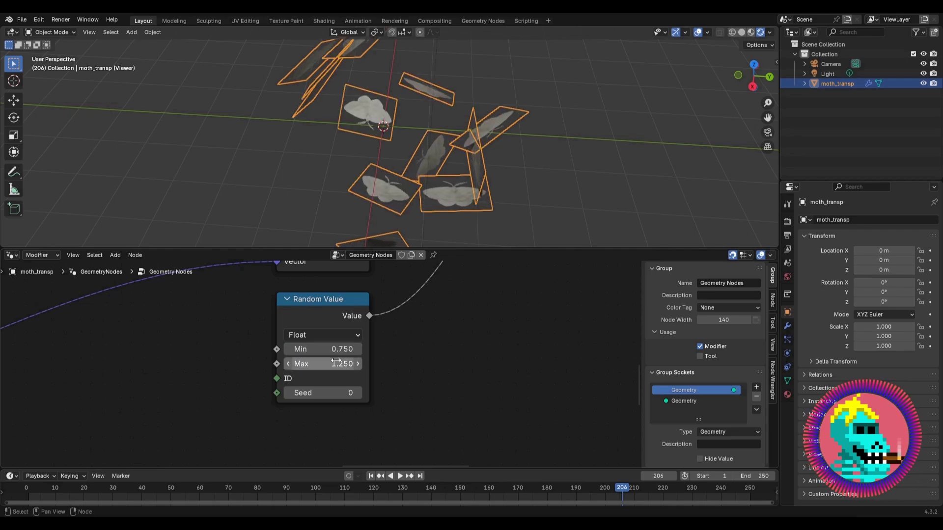
{"action": "middle_click_drag", "start_coordinate": [361, 169], "coordinate": [367, 143]}
{"action": "scroll", "coordinate": [261, 401], "scroll_direction": "down", "scroll_amount": 3}
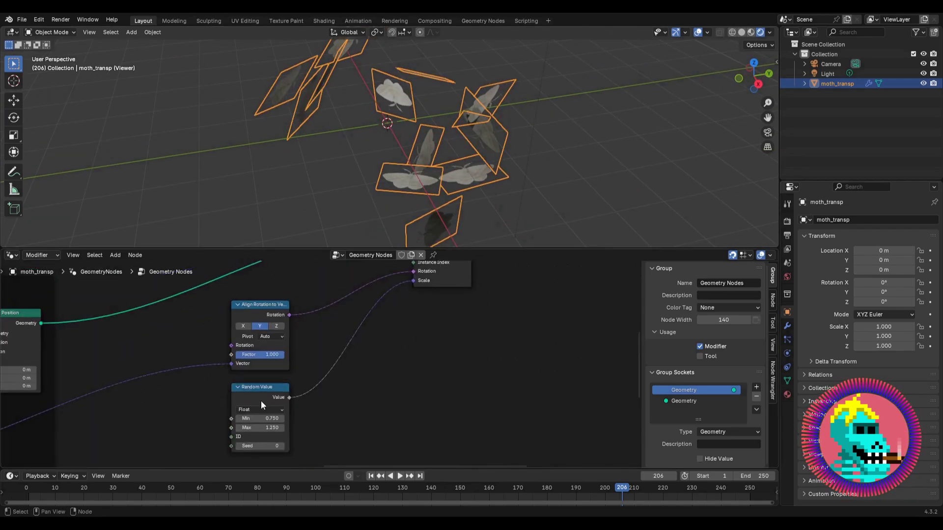
Step: Insert a Math node on the link between Random Value and Instance on Points' Scale input
{"action": "key", "text": "shift+a"}
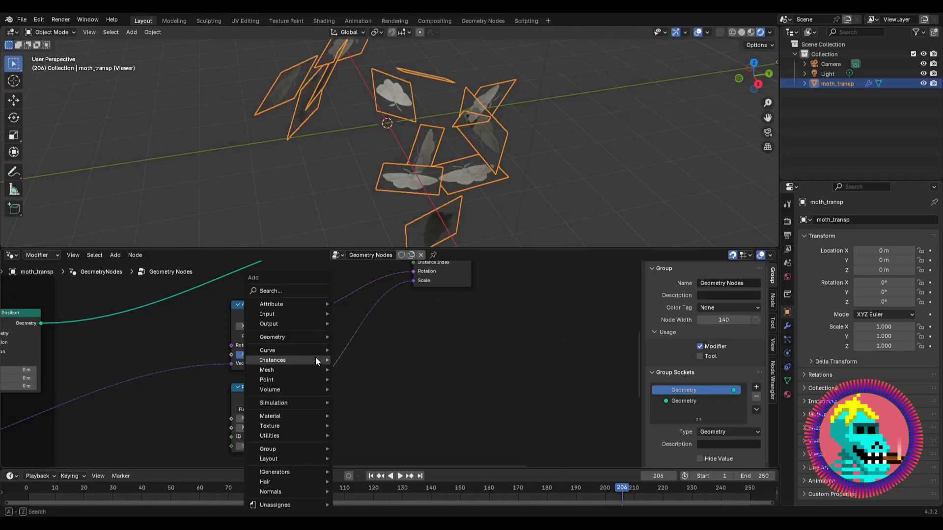
{"action": "left_click", "coordinate": [303, 291]}
{"action": "type", "text": "math"}
{"action": "key", "text": "Return"}
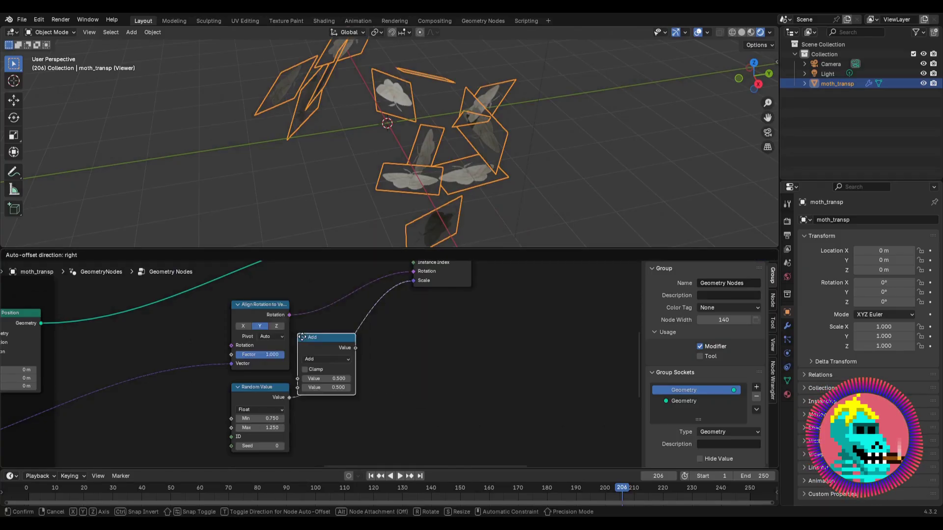
{"action": "left_click", "coordinate": [314, 363]}
Step: Set the Math node to Multiply with a second value of 0.44, and play the animation to check the moths' size
{"action": "scroll", "coordinate": [379, 276], "scroll_direction": "up", "scroll_amount": 2}
{"action": "left_click_drag", "start_coordinate": [378, 281], "coordinate": [366, 317]}
{"action": "left_click", "coordinate": [376, 328]}
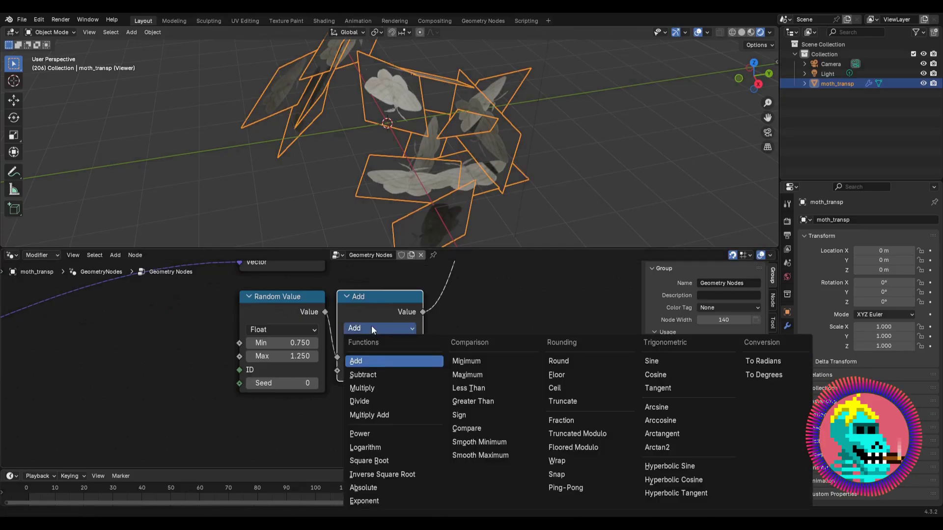
{"action": "left_click", "coordinate": [372, 386]}
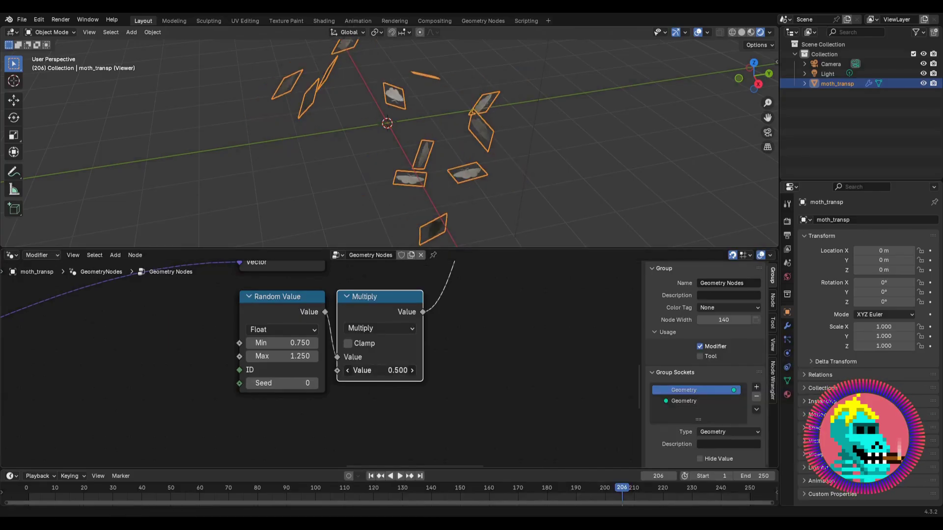
{"action": "mouse_move", "coordinate": [381, 371]}
{"action": "left_mouse_down"}
{"action": "mouse_move", "coordinate": [366, 371]}
{"action": "mouse_move", "coordinate": [387, 371]}
{"action": "mouse_move", "coordinate": [376, 370]}
{"action": "left_mouse_up"}
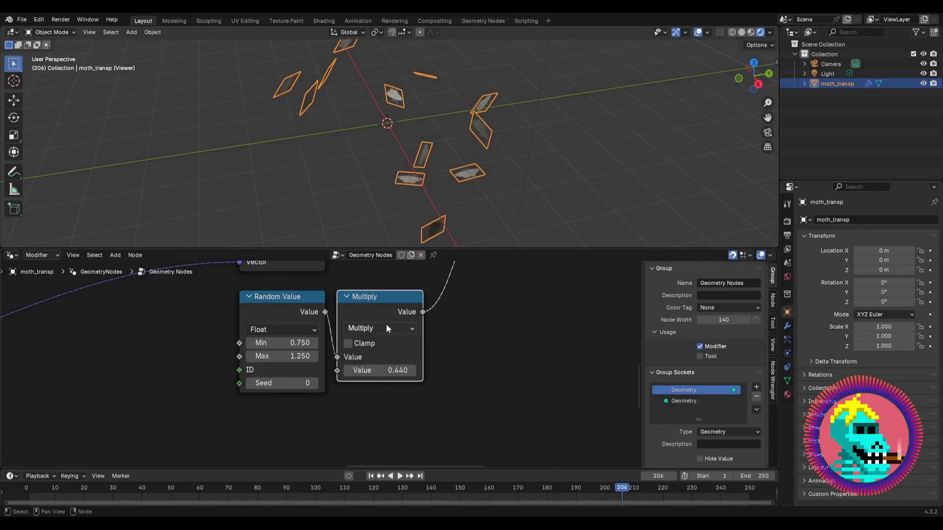
{"action": "key", "text": "space"}
{"action": "middle_click_drag", "start_coordinate": [378, 111], "coordinate": [327, 120]}
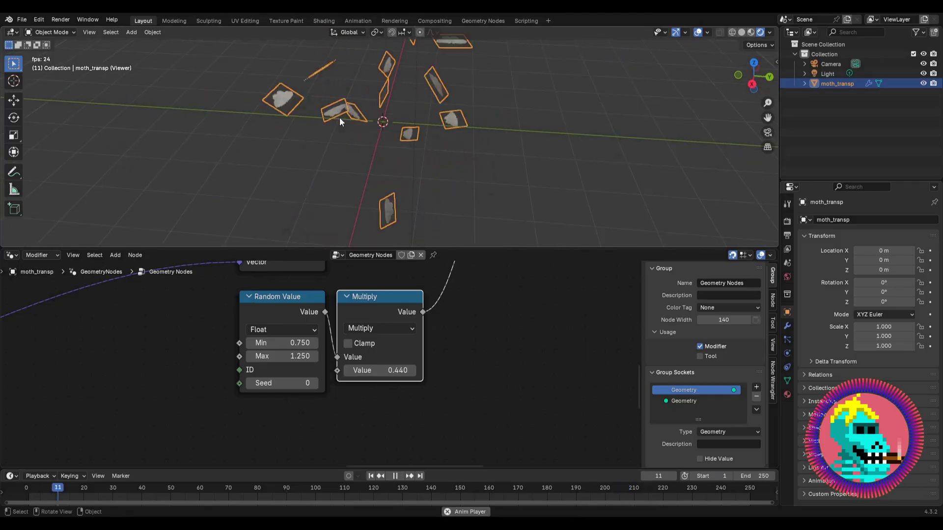
{"action": "scroll", "coordinate": [344, 363], "scroll_direction": "down", "scroll_amount": 3}
{"action": "key", "text": "space"}
Step: Shift Group Output slightly and add a shared reroute point on the links from Instance on Points to Group Output and Viewer
{"action": "middle_click_drag", "start_coordinate": [366, 363], "coordinate": [289, 454]}
{"action": "scroll", "coordinate": [291, 385], "scroll_direction": "down", "scroll_amount": 11}
{"action": "middle_click_drag", "start_coordinate": [374, 330], "coordinate": [322, 351]}
{"action": "scroll", "coordinate": [396, 339], "scroll_direction": "up", "scroll_amount": 1}
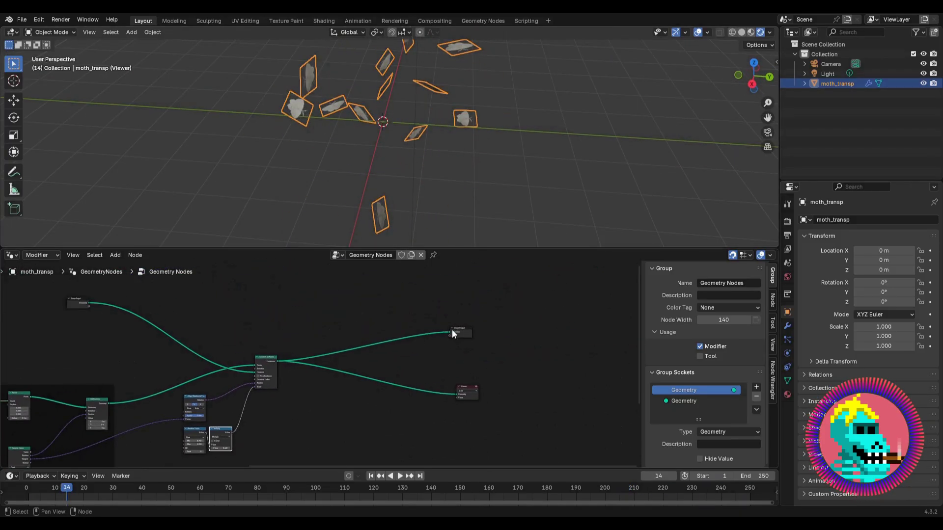
{"action": "left_click_drag", "start_coordinate": [466, 328], "coordinate": [476, 329]}
{"action": "right_click_drag", "start_coordinate": [402, 314], "coordinate": [390, 444], "text": "shift"}
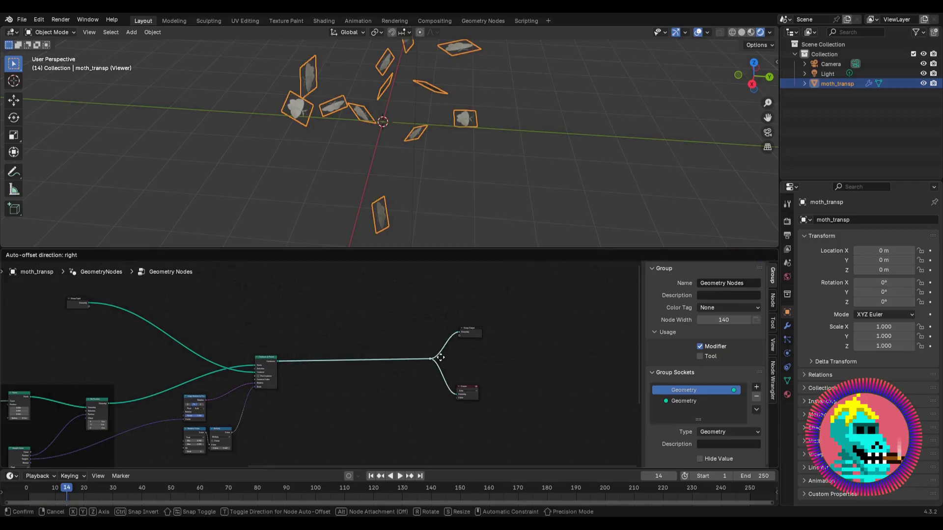
Step: Insert a Rotate Instances node on the link between Instance on Points and the reroute point
{"action": "scroll", "coordinate": [241, 344], "scroll_direction": "up", "scroll_amount": 2}
{"action": "middle_click_drag", "start_coordinate": [387, 351], "coordinate": [369, 358]}
{"action": "scroll", "coordinate": [368, 358], "scroll_direction": "up", "scroll_amount": 2}
{"action": "key", "text": "shift+a"}
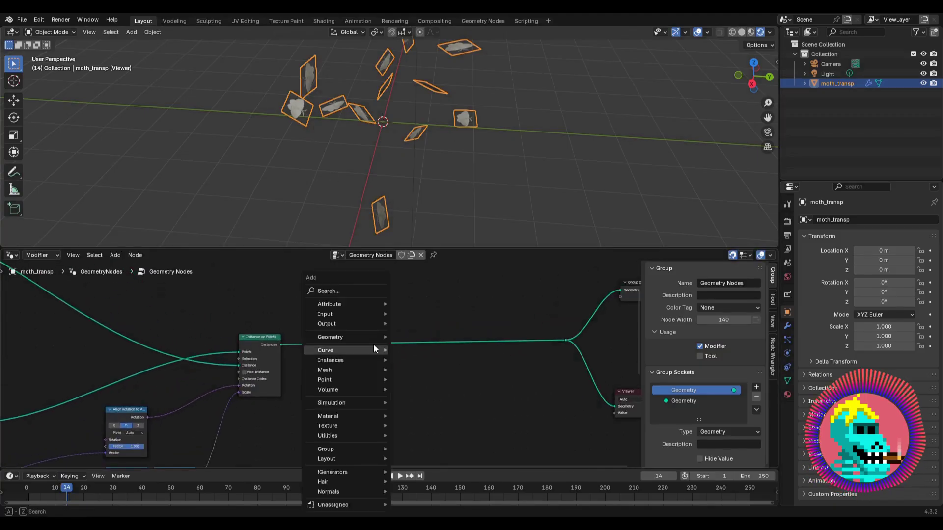
{"action": "type", "text": "in"}
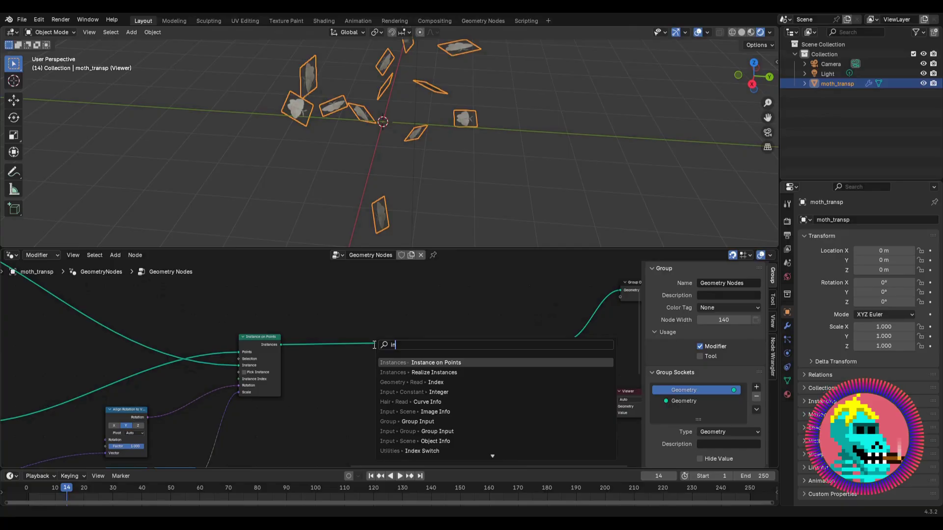
{"action": "key", "text": "BackSpace"}
{"action": "key", "text": "BackSpace"}
{"action": "type", "text": "rotate"}
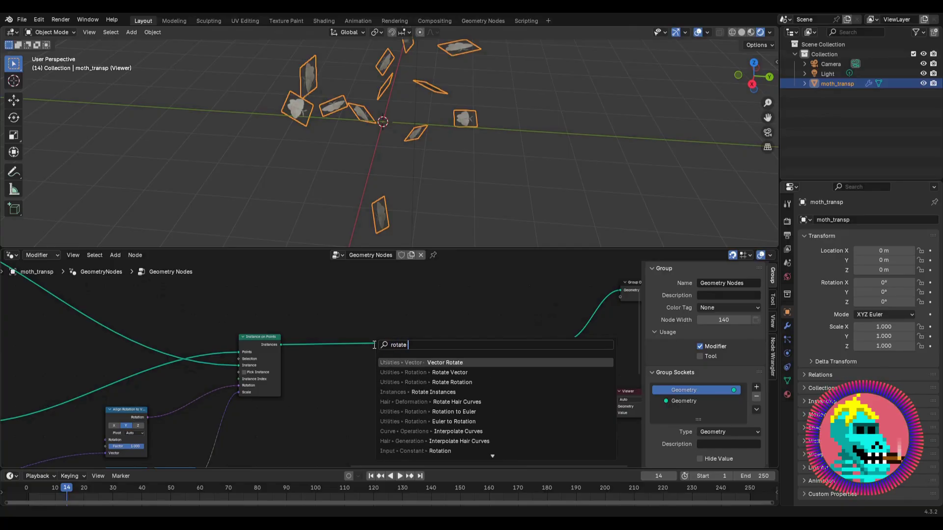
{"action": "key", "text": "Return"}
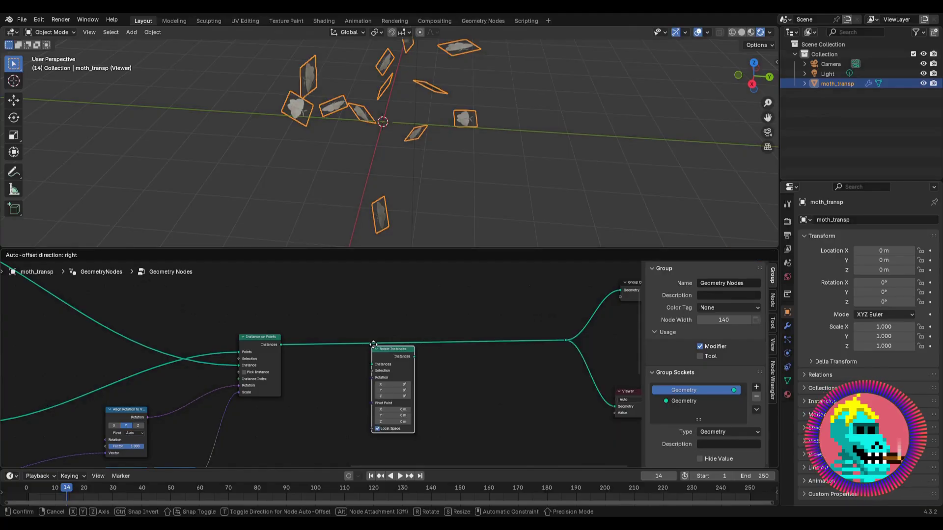
{"action": "left_click", "coordinate": [376, 325]}
Step: Set the Rotate Instances node's Y rotation to 13.2° and move the node further from Instance on Points
{"action": "scroll", "coordinate": [388, 350], "scroll_direction": "up", "scroll_amount": 3}
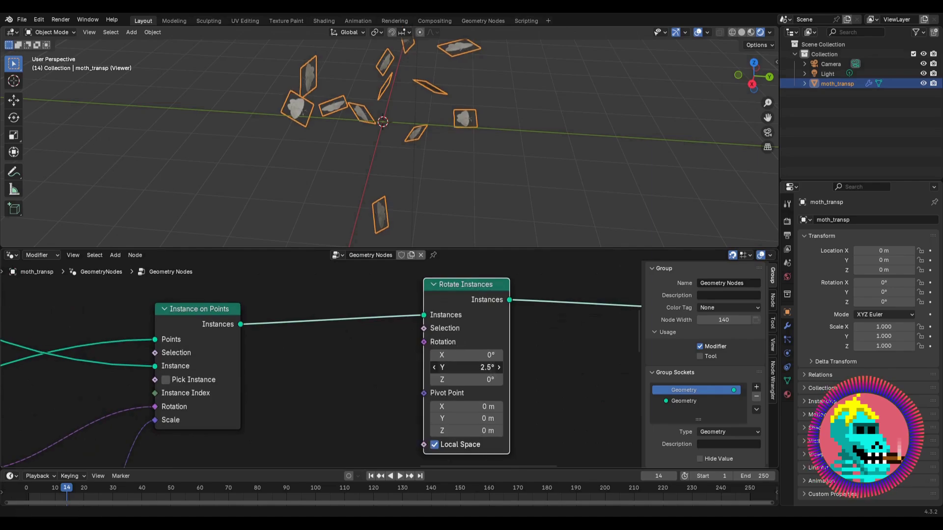
{"action": "mouse_move", "coordinate": [466, 367]}
{"action": "left_mouse_down"}
{"action": "mouse_move", "coordinate": [449, 368]}
{"action": "mouse_move", "coordinate": [480, 368]}
{"action": "left_mouse_up"}
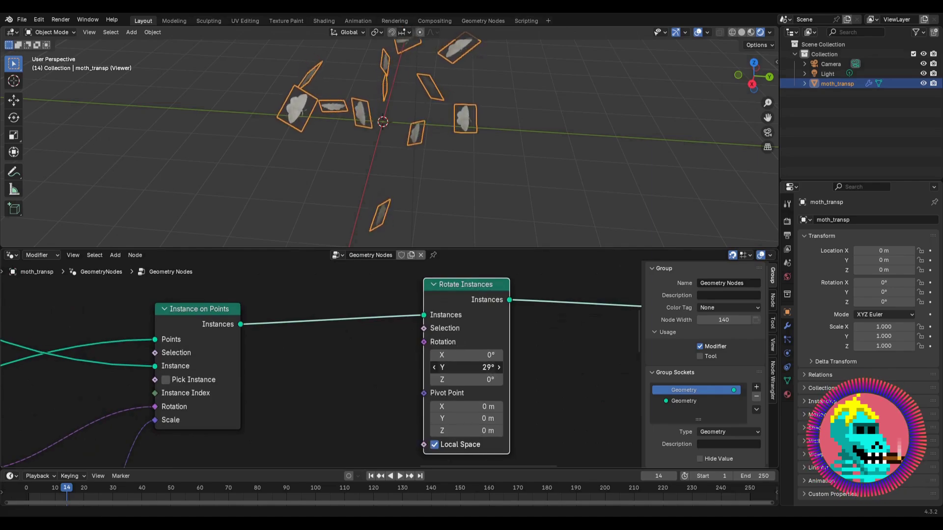
{"action": "left_click_drag", "start_coordinate": [443, 301], "coordinate": [492, 302]}
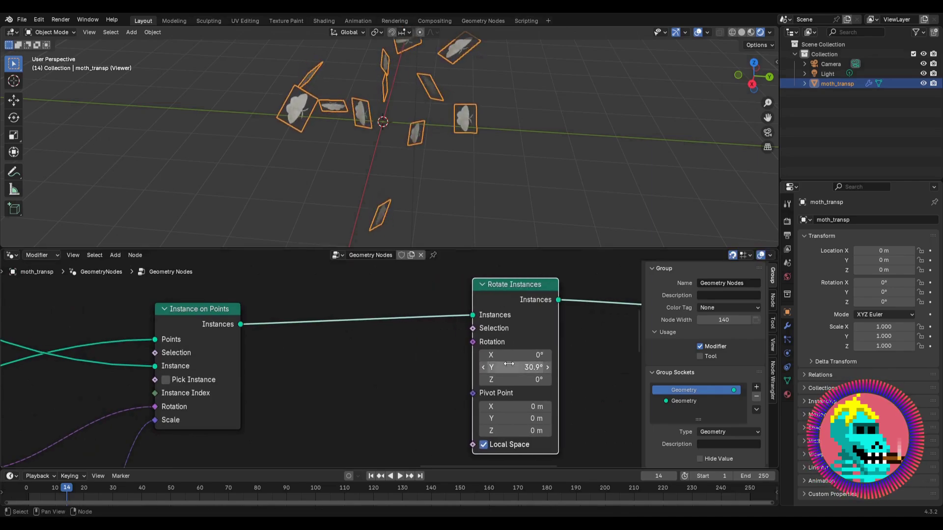
{"action": "left_click_drag", "start_coordinate": [515, 368], "coordinate": [506, 367]}
{"action": "scroll", "coordinate": [473, 323], "scroll_direction": "down", "scroll_amount": 2}
{"action": "scroll", "coordinate": [474, 322], "scroll_direction": "up", "scroll_amount": 1}
{"action": "middle_click_drag", "start_coordinate": [474, 322], "coordinate": [460, 340]}
{"action": "left_click_drag", "start_coordinate": [443, 330], "coordinate": [444, 339]}
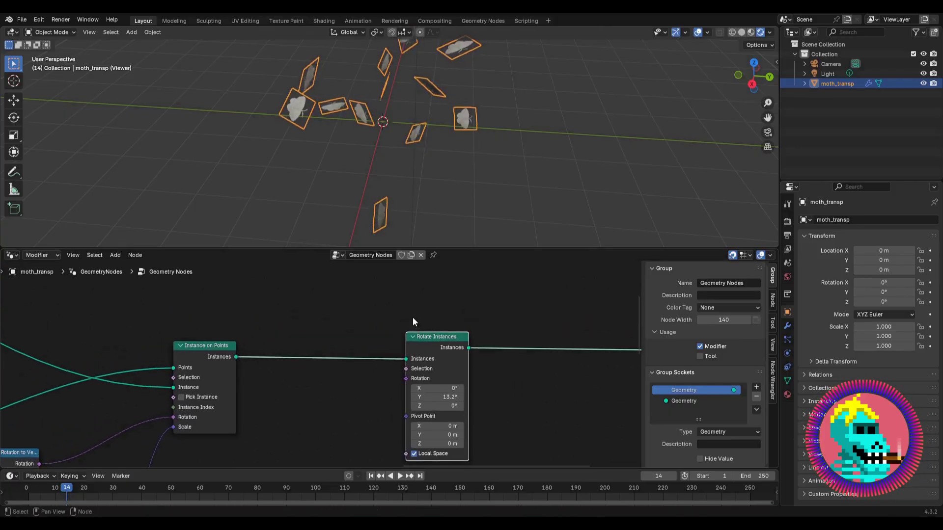
Step: Insert a Separate Geometry node on the link from Group Input to Instance on Points, beside Group Input
{"action": "middle_click_drag", "start_coordinate": [394, 296], "coordinate": [447, 302]}
{"action": "scroll", "coordinate": [378, 327], "scroll_direction": "down", "scroll_amount": 5}
{"action": "scroll", "coordinate": [370, 319], "scroll_direction": "up", "scroll_amount": 2}
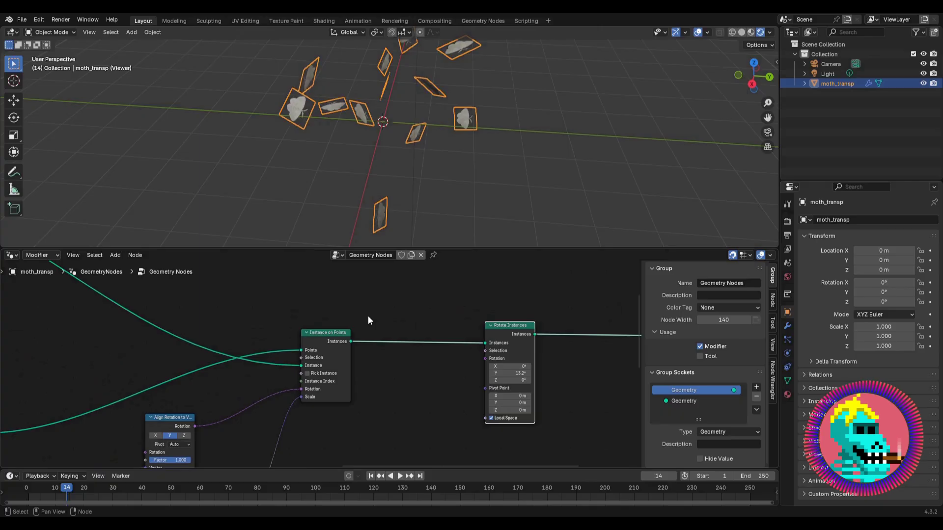
{"action": "scroll", "coordinate": [366, 319], "scroll_direction": "down", "scroll_amount": 4}
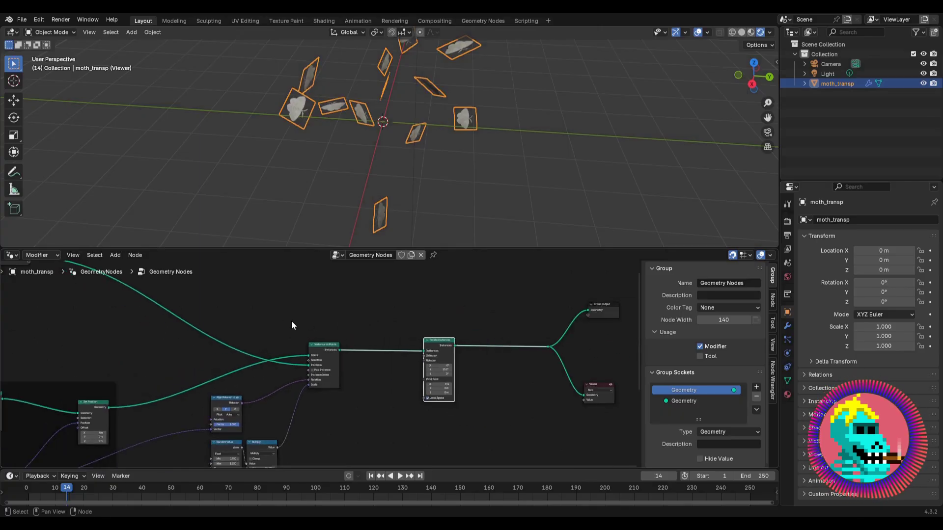
{"action": "middle_click_drag", "start_coordinate": [290, 321], "coordinate": [370, 356]}
{"action": "scroll", "coordinate": [323, 339], "scroll_direction": "up", "scroll_amount": 2}
{"action": "scroll", "coordinate": [344, 334], "scroll_direction": "up", "scroll_amount": 1}
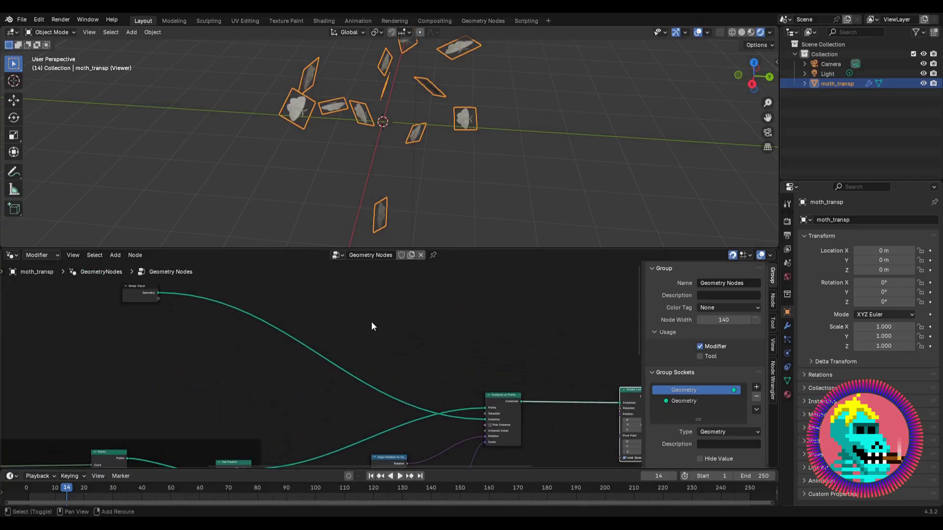
{"action": "key", "text": "shift+a"}
{"action": "type", "text": "se"}
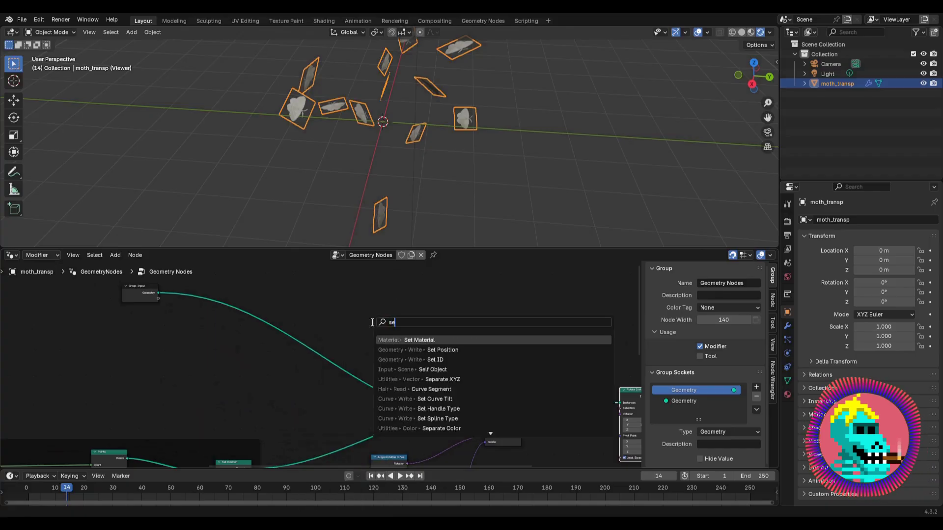
{"action": "type", "text": "par"}
{"action": "key", "text": "Down"}
{"action": "key", "text": "Down"}
{"action": "key", "text": "Down"}
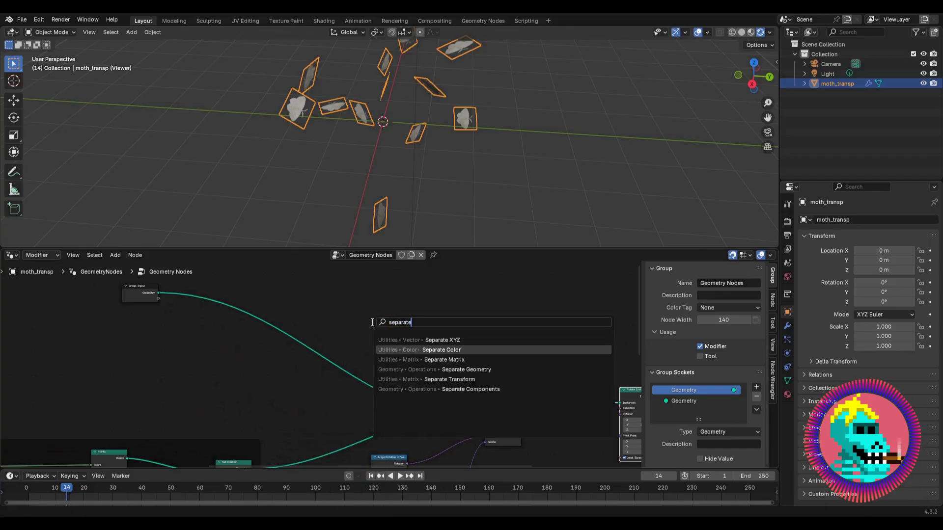
{"action": "key", "text": "Return"}
{"action": "left_click", "coordinate": [217, 286]}
Step: Set the Separate Geometry node's domain to Face
{"action": "middle_click_drag", "start_coordinate": [225, 289], "coordinate": [285, 358]}
{"action": "scroll", "coordinate": [285, 357], "scroll_direction": "up", "scroll_amount": 4}
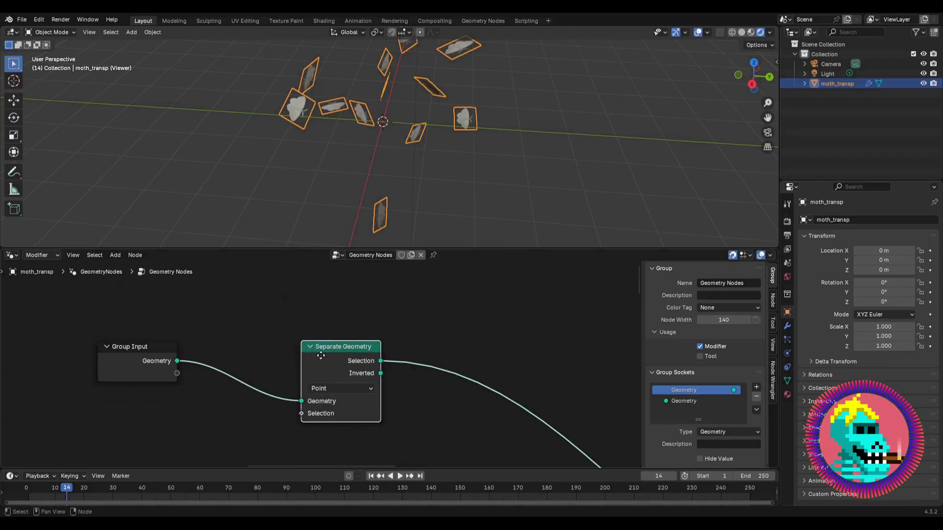
{"action": "left_click", "coordinate": [331, 383]}
{"action": "left_click", "coordinate": [319, 439]}
Step: Add an integer Compare node set to Equal below Separate Geometry, with its Result linked to the Selection input
{"action": "scroll", "coordinate": [332, 366], "scroll_direction": "down", "scroll_amount": 1}
{"action": "left_click_drag", "start_coordinate": [324, 357], "coordinate": [339, 398]}
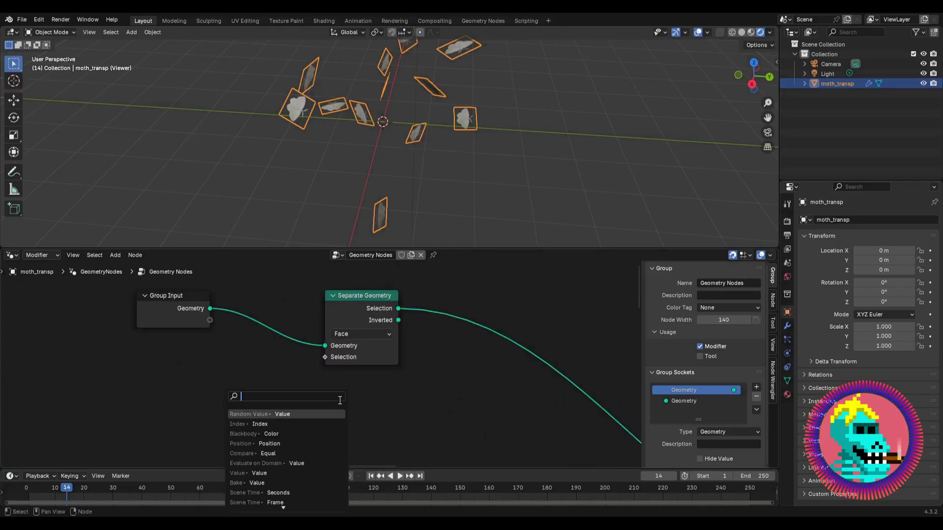
{"action": "key", "text": "Return"}
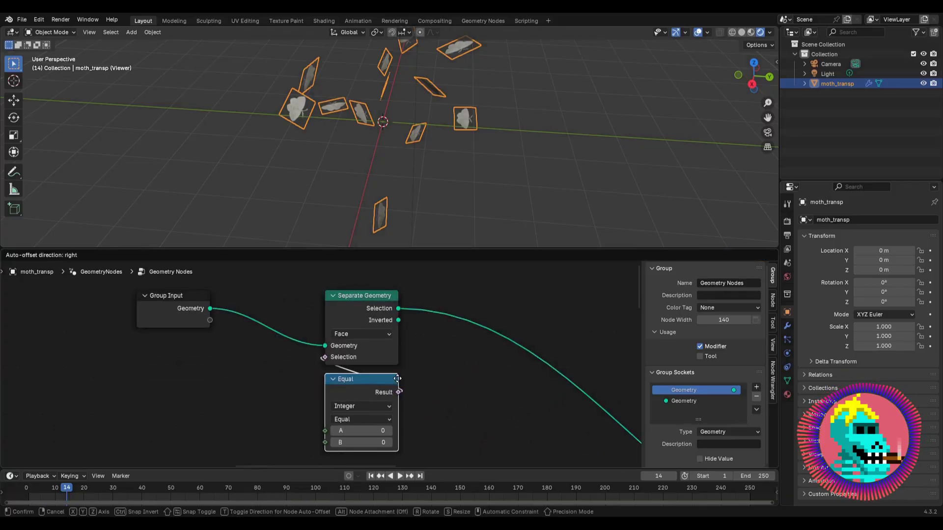
{"action": "left_click", "coordinate": [328, 405]}
Step: Add an Index node linked to the A input of the Equal comparison node
{"action": "scroll", "coordinate": [327, 402], "scroll_direction": "up", "scroll_amount": 2}
{"action": "left_click_drag", "start_coordinate": [353, 361], "coordinate": [267, 365]}
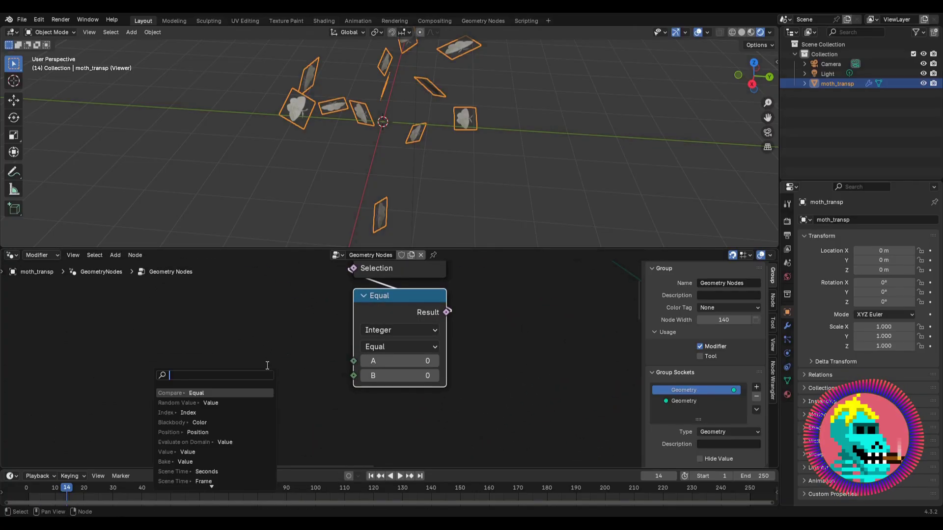
{"action": "type", "text": "index"}
{"action": "key", "text": "Return"}
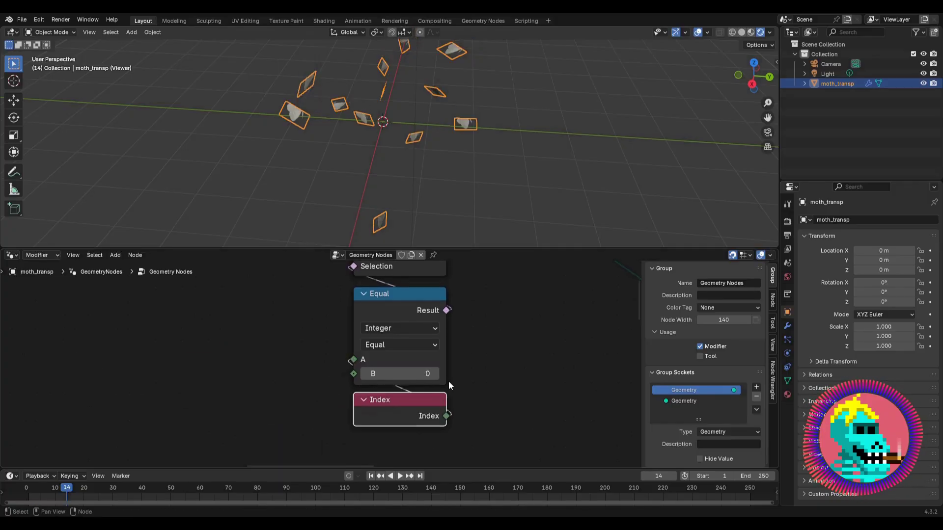
Step: Duplicate the Instance on Points node with its incoming links kept, and place the copy above the original
{"action": "middle_click_drag", "start_coordinate": [374, 129], "coordinate": [355, 175]}
{"action": "middle_click_drag", "start_coordinate": [372, 325], "coordinate": [310, 345]}
{"action": "scroll", "coordinate": [310, 345], "scroll_direction": "down", "scroll_amount": 2}
{"action": "middle_click_drag", "start_coordinate": [310, 345], "coordinate": [313, 368]}
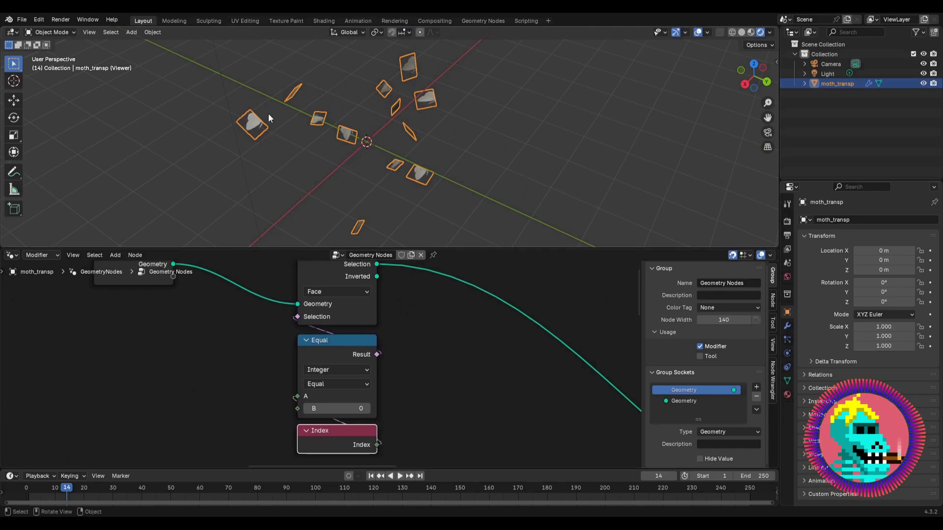
{"action": "scroll", "coordinate": [334, 351], "scroll_direction": "down", "scroll_amount": 5}
{"action": "scroll", "coordinate": [286, 364], "scroll_direction": "up", "scroll_amount": 1}
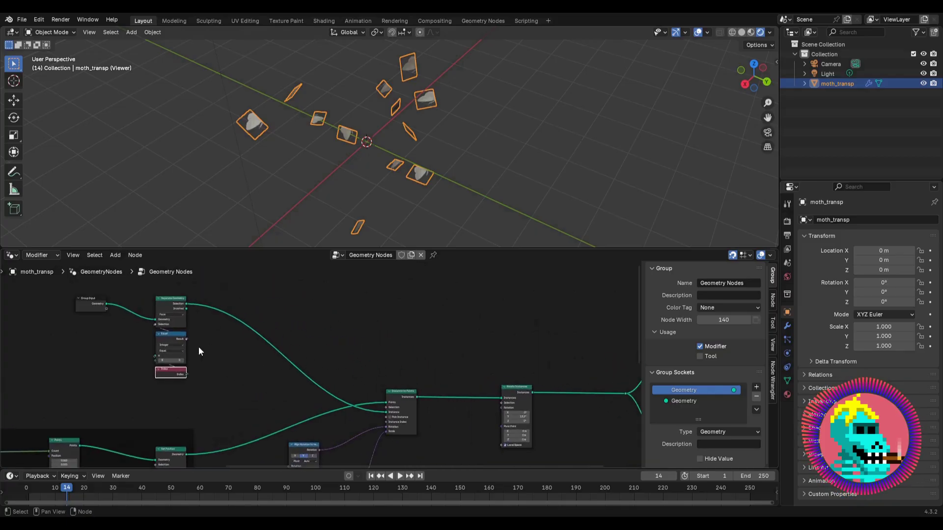
{"action": "scroll", "coordinate": [442, 373], "scroll_direction": "right", "scroll_amount": 3, "text": "ctrl"}
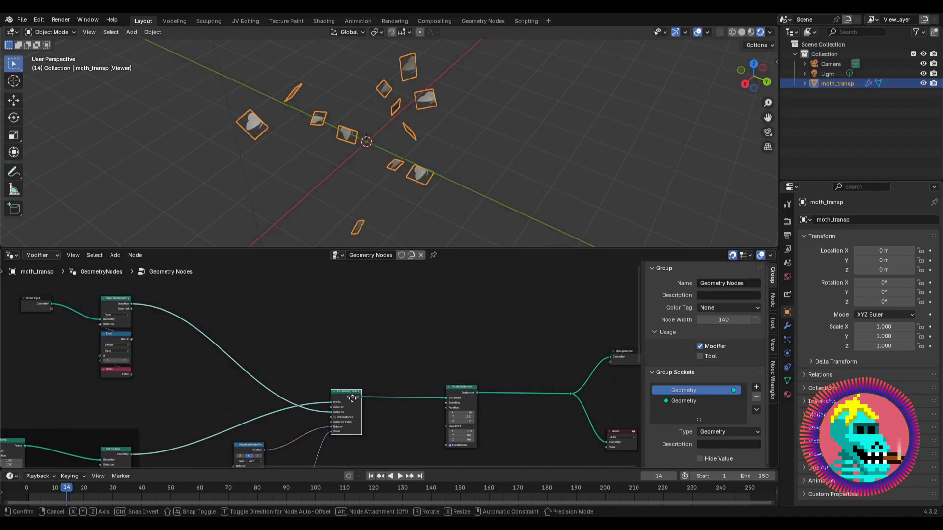
{"action": "key", "text": "ctrl+shift+d"}
{"action": "left_click", "coordinate": [350, 321]}
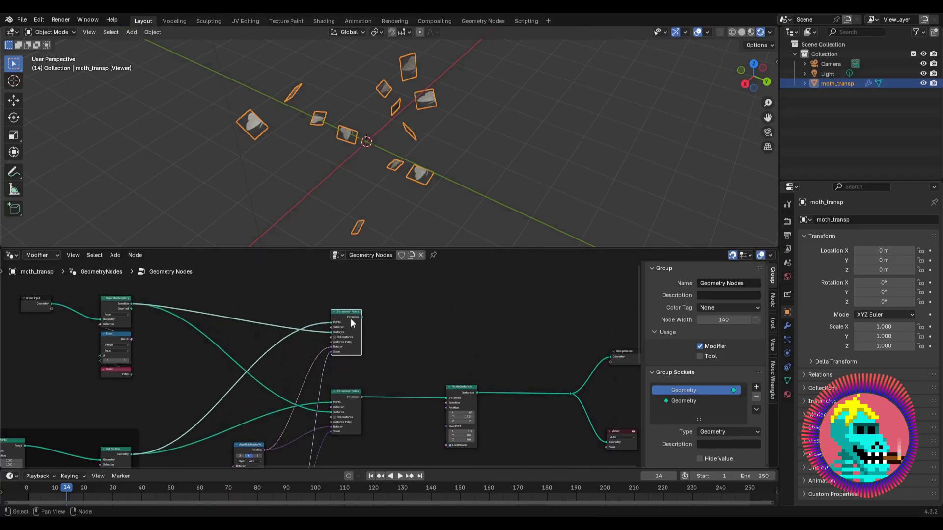
Step: Link Separate Geometry's Inverted output to the Instance input of the lower Instance on Points node
{"action": "scroll", "coordinate": [246, 327], "scroll_direction": "up", "scroll_amount": 1}
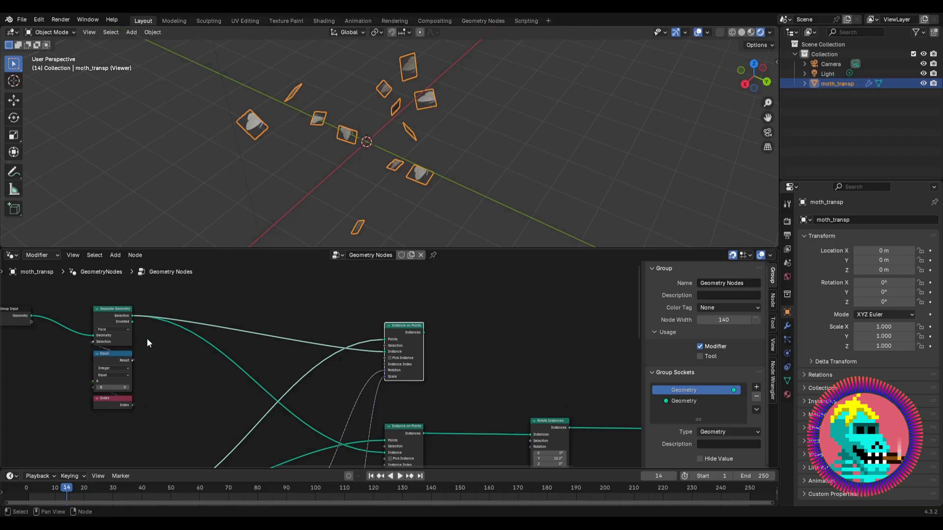
{"action": "middle_click_drag", "start_coordinate": [148, 339], "coordinate": [159, 323]}
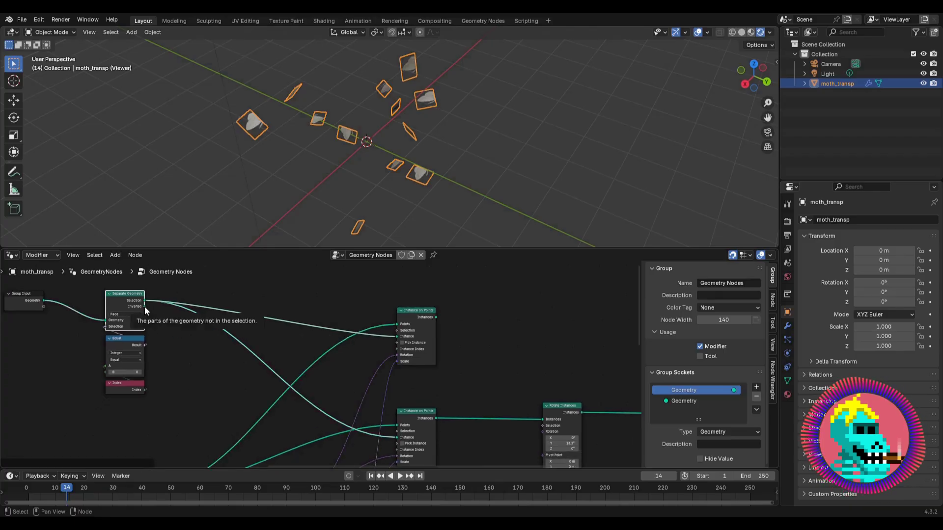
{"action": "left_click_drag", "start_coordinate": [145, 306], "coordinate": [393, 436]}
Step: Move the Rotate Instances node closer to the lower Instance on Points node
{"action": "scroll", "coordinate": [443, 374], "scroll_direction": "down", "scroll_amount": 1}
{"action": "middle_click_drag", "start_coordinate": [443, 373], "coordinate": [385, 362]}
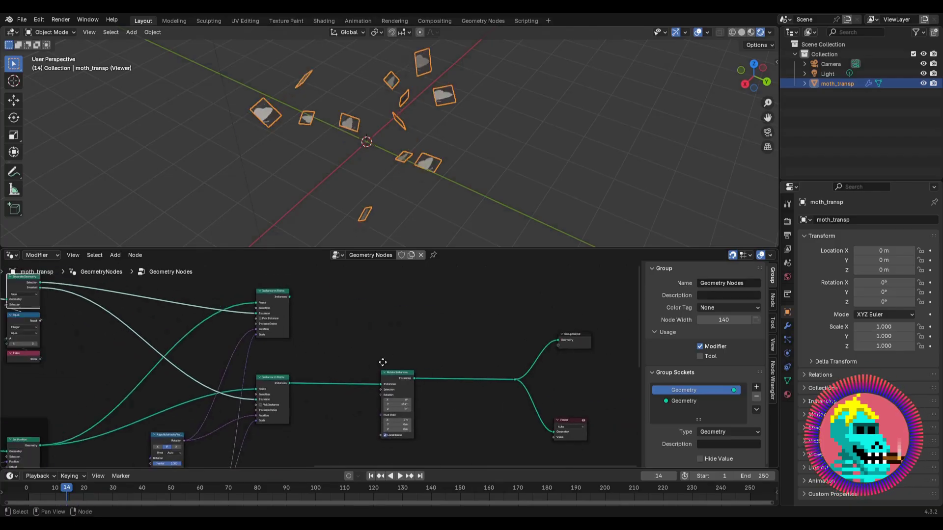
{"action": "left_click_drag", "start_coordinate": [394, 389], "coordinate": [348, 376]}
{"action": "key", "text": "shift+a"}
{"action": "mouse_move", "coordinate": [381, 340]}
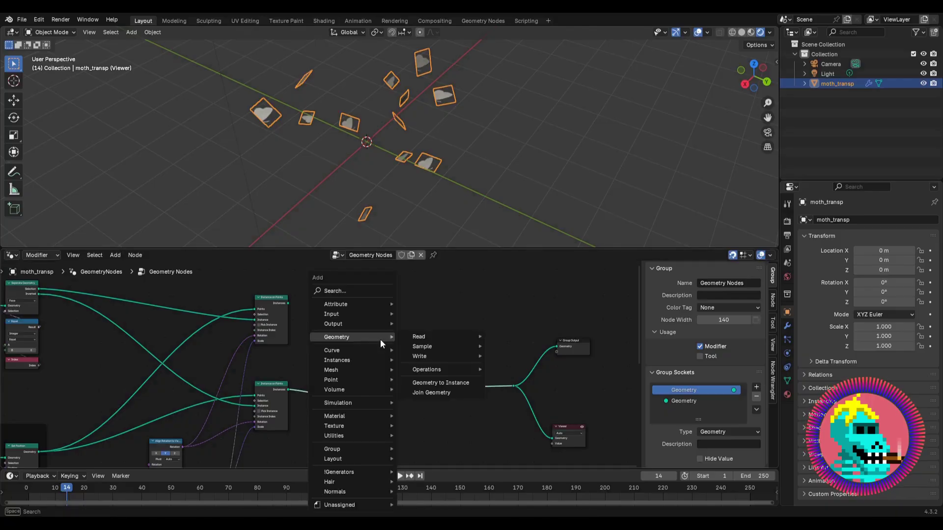
{"action": "type", "text": "joine"}
{"action": "key", "text": "Return"}
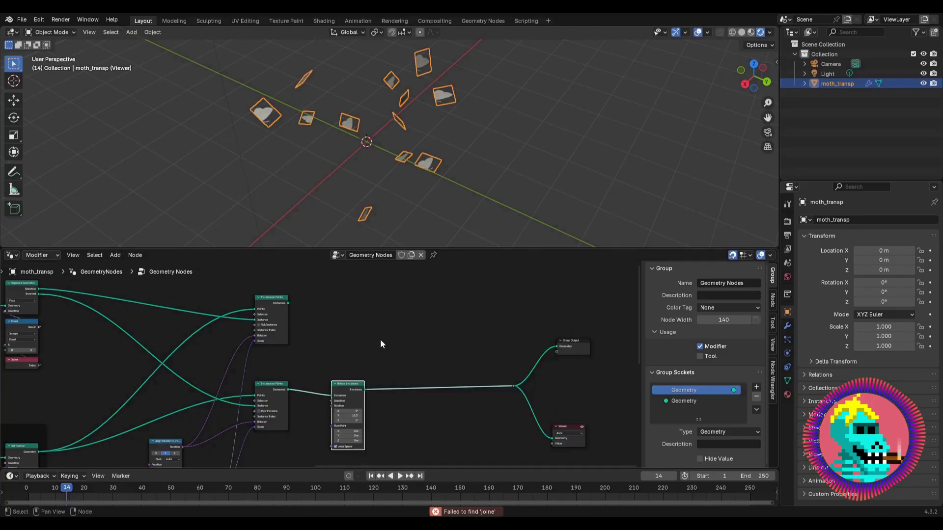
Step: Insert a Join Geometry node after Rotate Instances and link the upper Instance on Points node's output into it
{"action": "key", "text": "shift+a"}
{"action": "type", "text": "join"}
{"action": "key", "text": "Return"}
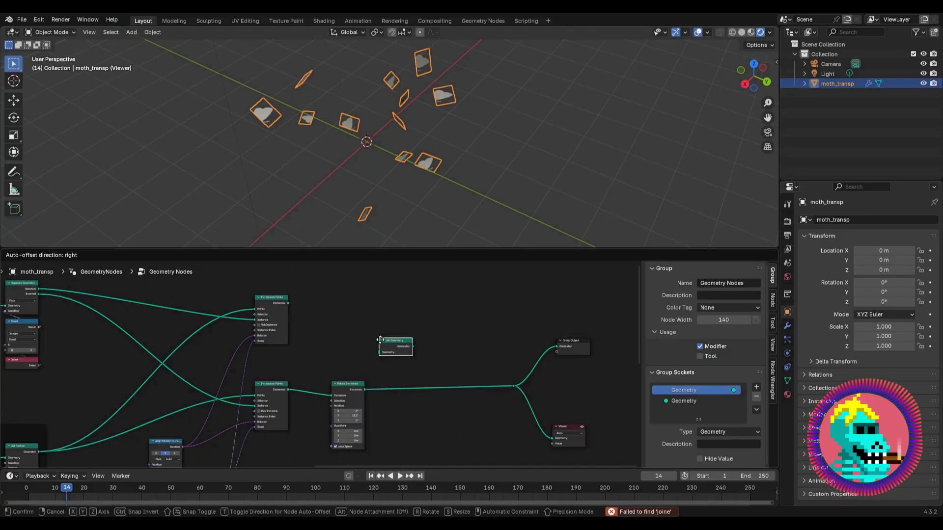
{"action": "left_click", "coordinate": [420, 381]}
{"action": "left_click_drag", "start_coordinate": [431, 393], "coordinate": [425, 342]}
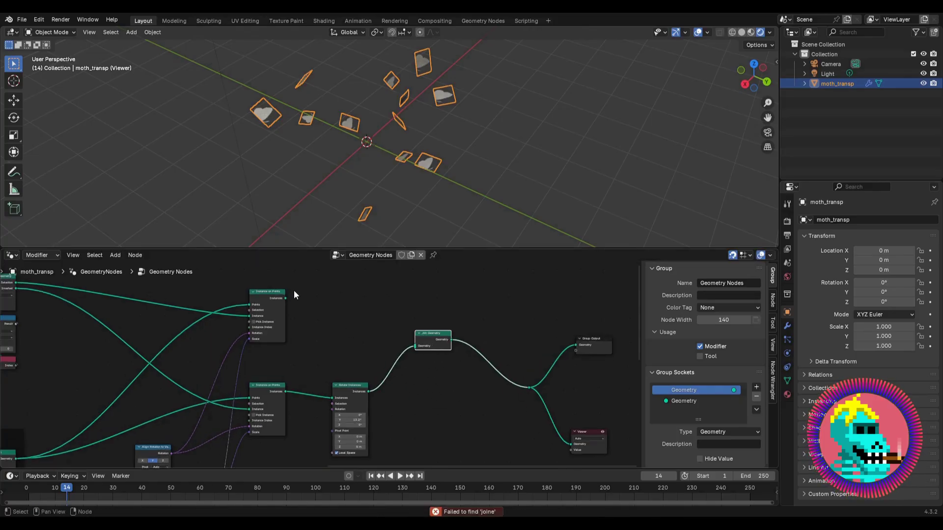
{"action": "left_click_drag", "start_coordinate": [288, 299], "coordinate": [369, 303]}
{"action": "left_click_drag", "start_coordinate": [414, 344], "coordinate": [414, 344]}
Step: Duplicate the Rotate Instances node and insert the copy between the upper Instance on Points node and Join Geometry
{"action": "scroll", "coordinate": [373, 338], "scroll_direction": "up", "scroll_amount": 1}
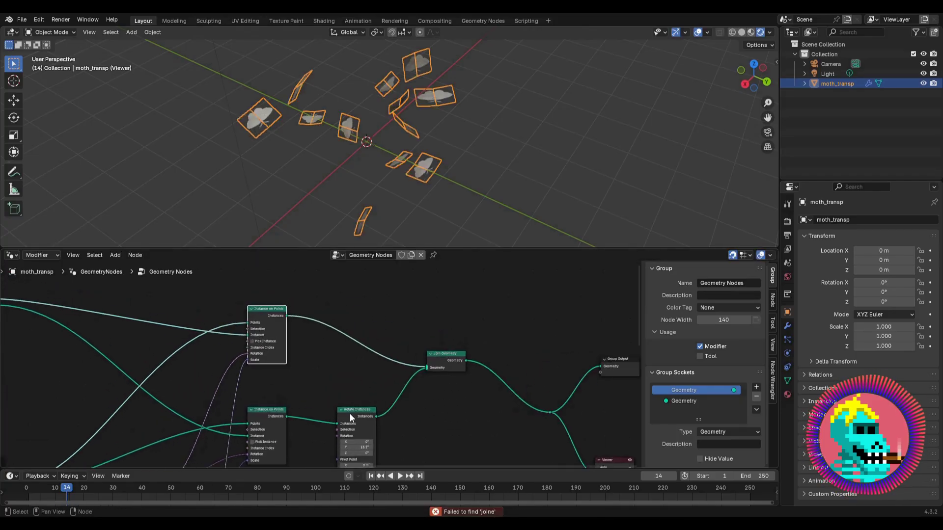
{"action": "left_click", "coordinate": [350, 414]}
{"action": "key", "text": "shift+d"}
{"action": "left_click", "coordinate": [352, 320]}
{"action": "scroll", "coordinate": [351, 319], "scroll_direction": "up", "scroll_amount": 1}
{"action": "left_click_drag", "start_coordinate": [354, 337], "coordinate": [355, 320]}
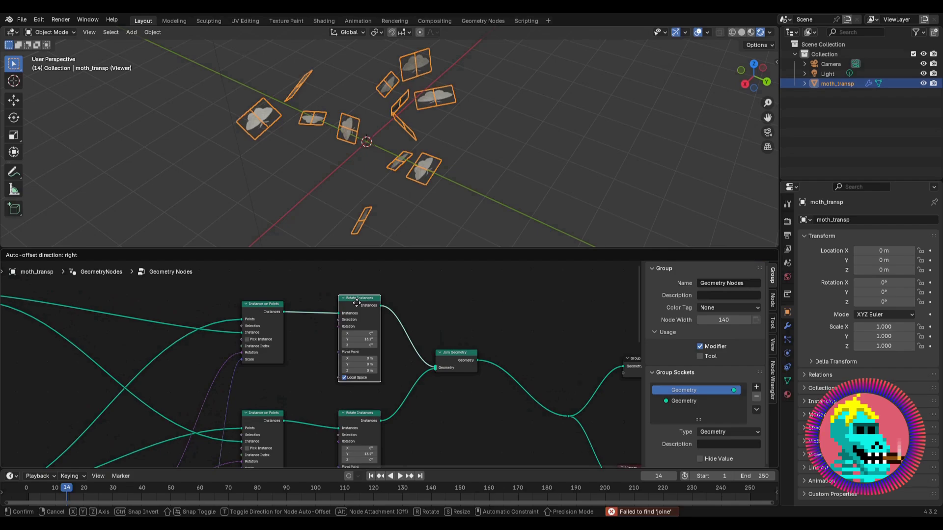
Step: Spread out the node layout by moving both Rotate Instances nodes, Join Geometry and the output nodes further from the Instance on Points nodes
{"action": "scroll", "coordinate": [355, 321], "scroll_direction": "up", "scroll_amount": 2}
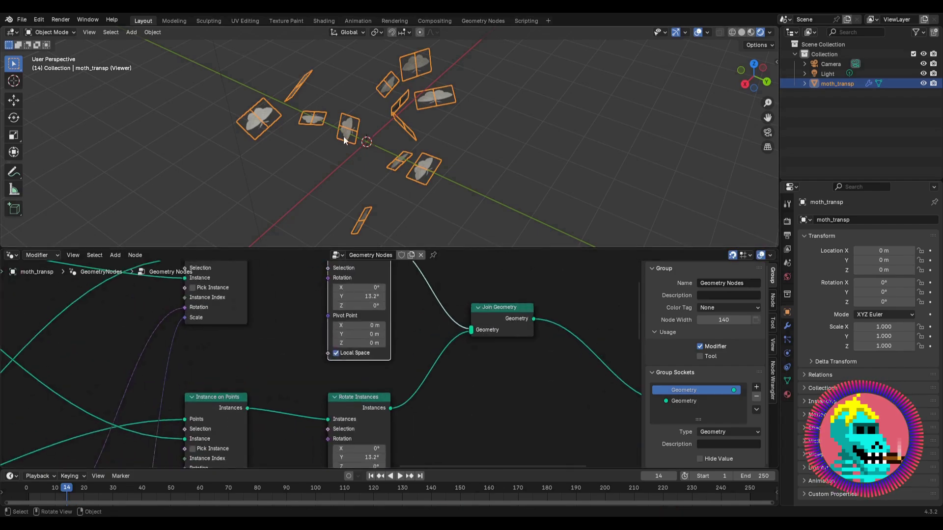
{"action": "middle_click_drag", "start_coordinate": [344, 137], "coordinate": [346, 154]}
{"action": "scroll", "coordinate": [347, 155], "scroll_direction": "up", "scroll_amount": 2}
{"action": "scroll", "coordinate": [326, 349], "scroll_direction": "down", "scroll_amount": 4}
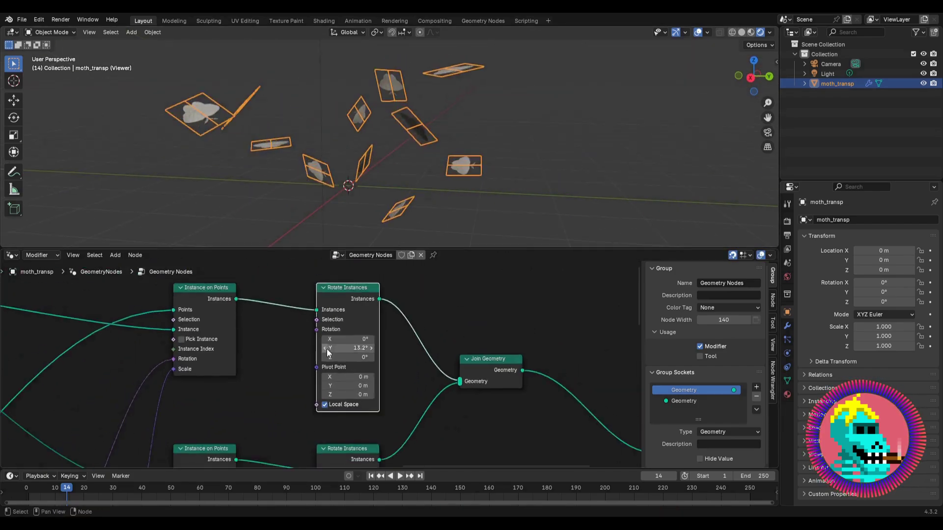
{"action": "left_click_drag", "start_coordinate": [430, 299], "coordinate": [394, 419]}
{"action": "left_click_drag", "start_coordinate": [583, 317], "coordinate": [500, 431]}
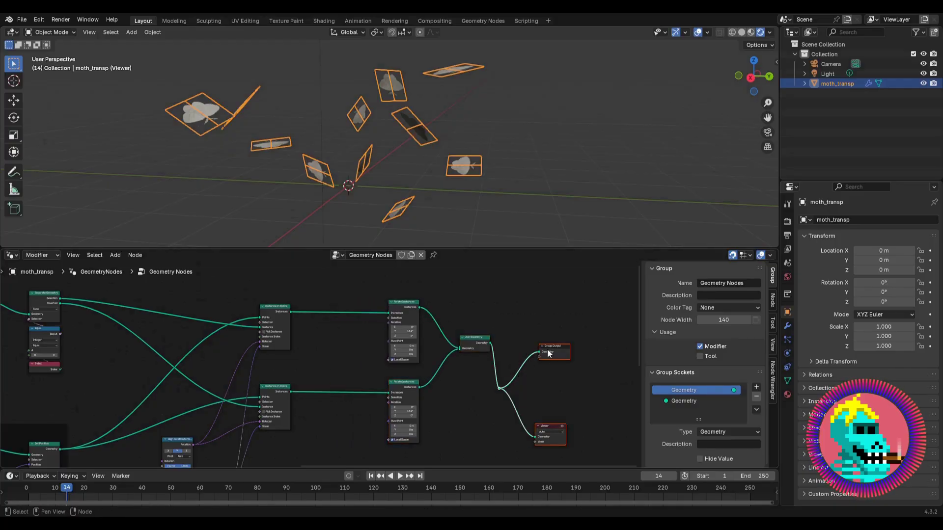
{"action": "left_click_drag", "start_coordinate": [549, 354], "coordinate": [656, 304]}
{"action": "left_click", "coordinate": [340, 338]}
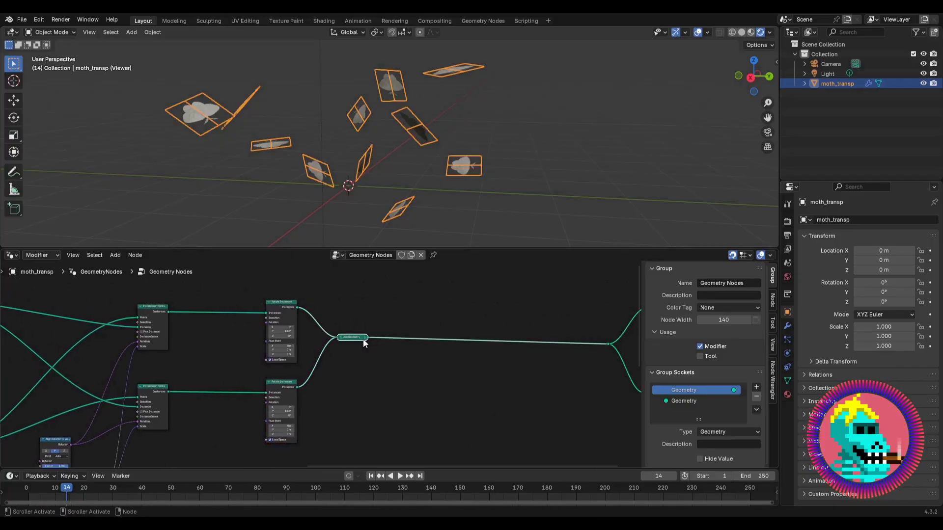
{"action": "left_click", "coordinate": [340, 338]}
Step: Add a Combine XYZ node linked to the upper Rotate Instances node's Rotation input and place it above the Instance on Points link
{"action": "middle_click_drag", "start_coordinate": [233, 334], "coordinate": [341, 356]}
{"action": "scroll", "coordinate": [411, 344], "scroll_direction": "up", "scroll_amount": 9}
{"action": "scroll", "coordinate": [412, 344], "scroll_direction": "down", "scroll_amount": 1}
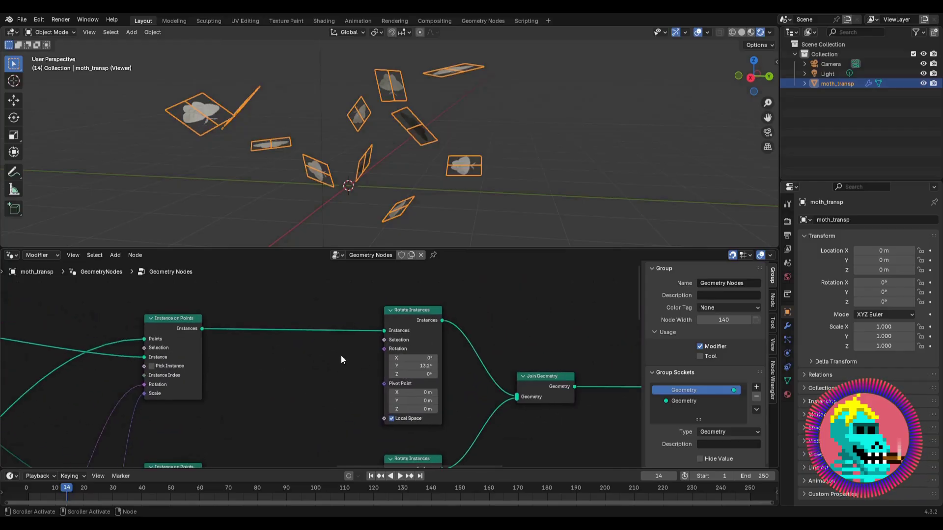
{"action": "left_click_drag", "start_coordinate": [383, 348], "coordinate": [279, 273]}
{"action": "type", "text": "combi"}
{"action": "key", "text": "Return"}
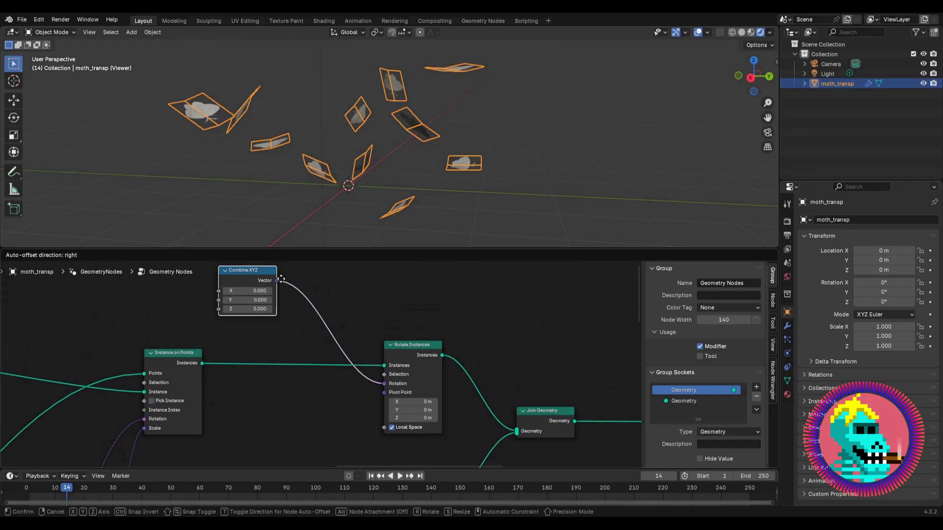
{"action": "left_click", "coordinate": [281, 279]}
Step: Link the Combine XYZ Vector output to the lower Rotate Instances node's Rotation input as well, and try out its Y value
{"action": "scroll", "coordinate": [294, 290], "scroll_direction": "down", "scroll_amount": 2}
{"action": "left_click_drag", "start_coordinate": [334, 340], "coordinate": [387, 404]}
{"action": "scroll", "coordinate": [294, 334], "scroll_direction": "up", "scroll_amount": 4}
{"action": "scroll", "coordinate": [314, 354], "scroll_direction": "up", "scroll_amount": 2}
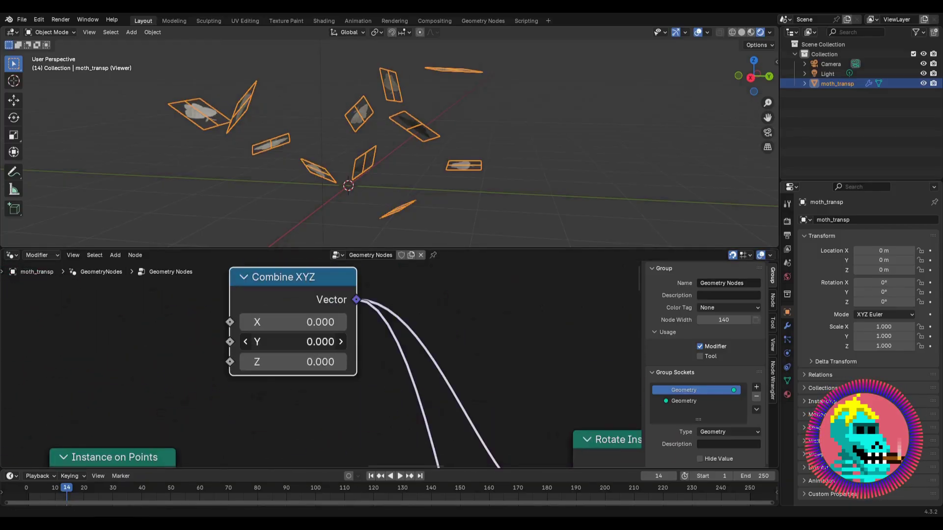
{"action": "mouse_move", "coordinate": [302, 342]}
{"action": "left_mouse_down"}
{"action": "mouse_move", "coordinate": [344, 342]}
{"action": "mouse_move", "coordinate": [302, 338]}
{"action": "left_mouse_up"}
{"action": "scroll", "coordinate": [302, 338], "scroll_direction": "down", "scroll_amount": 5}
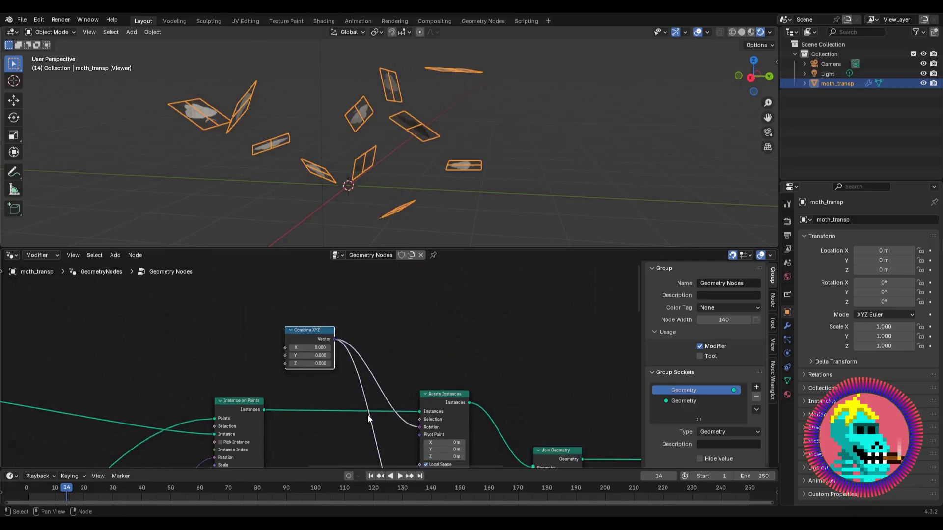
Step: Insert a Vector Math node set to Scale with value -1 on the rotation link to the lower Rotate Instances and place it below that node
{"action": "key", "text": "shift+a"}
{"action": "type", "text": "vecto"}
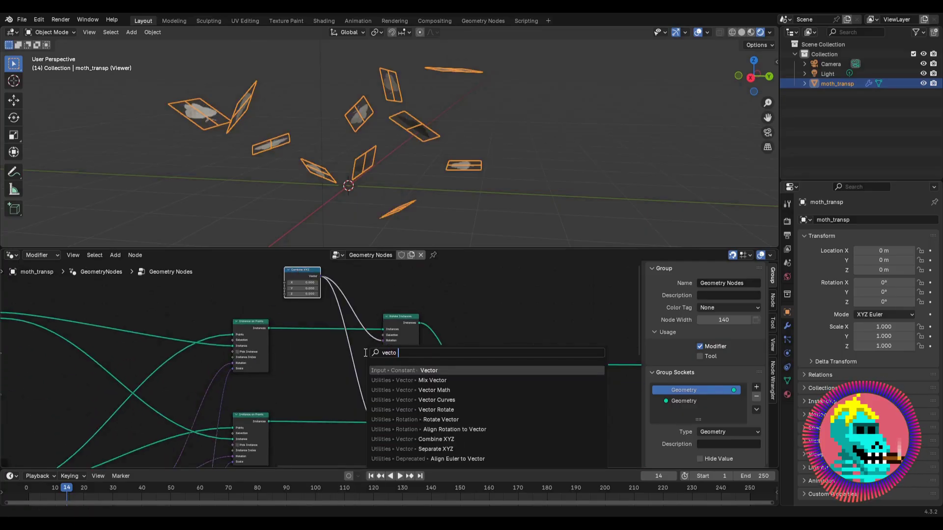
{"action": "type", "text": "r ma"}
{"action": "key", "text": "Return"}
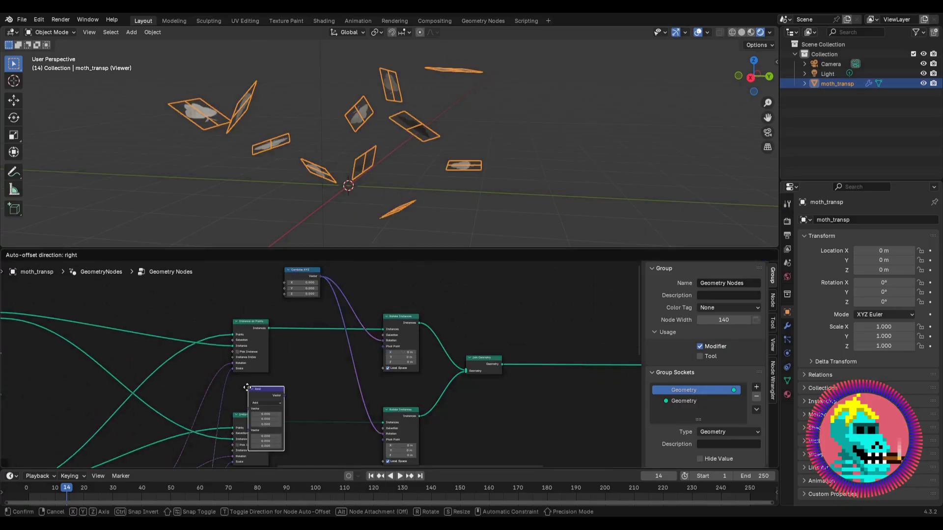
{"action": "left_click", "coordinate": [348, 352]}
{"action": "scroll", "coordinate": [349, 352], "scroll_direction": "up", "scroll_amount": 4}
{"action": "left_click", "coordinate": [378, 344]}
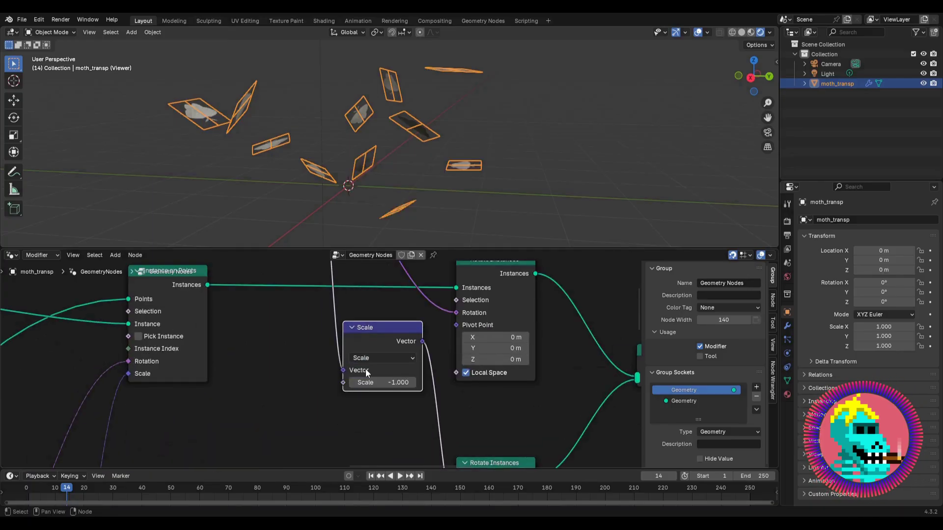
{"action": "scroll", "coordinate": [359, 377], "scroll_direction": "down", "scroll_amount": 5}
{"action": "scroll", "coordinate": [353, 311], "scroll_direction": "up", "scroll_amount": 1}
{"action": "left_click_drag", "start_coordinate": [353, 311], "coordinate": [407, 436]}
Step: Set the Y value of the Combine XYZ node to about -1.07, checking the wing fold in the viewport
{"action": "scroll", "coordinate": [299, 346], "scroll_direction": "up", "scroll_amount": 6}
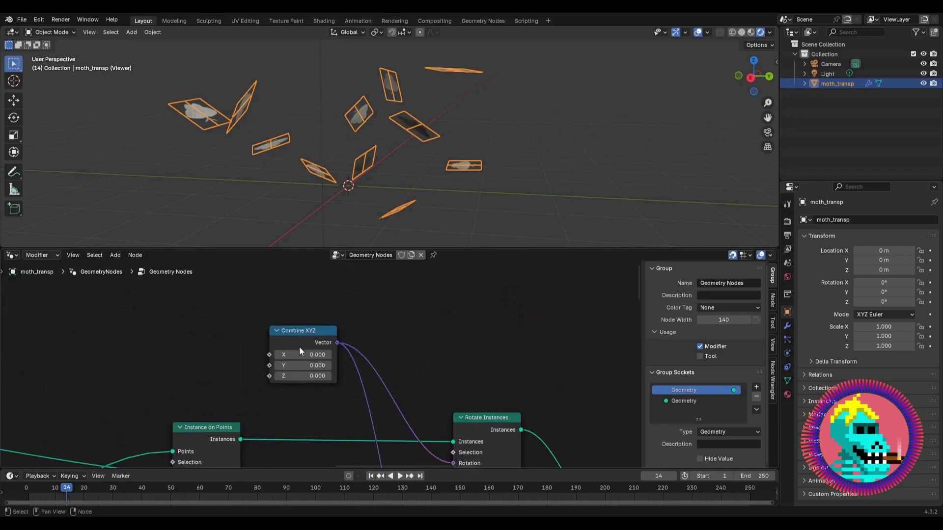
{"action": "mouse_move", "coordinate": [295, 366]}
{"action": "left_mouse_down"}
{"action": "mouse_move", "coordinate": [378, 366]}
{"action": "mouse_move", "coordinate": [181, 366]}
{"action": "mouse_move", "coordinate": [344, 366]}
{"action": "mouse_move", "coordinate": [206, 366]}
{"action": "mouse_move", "coordinate": [293, 361]}
{"action": "left_mouse_up"}
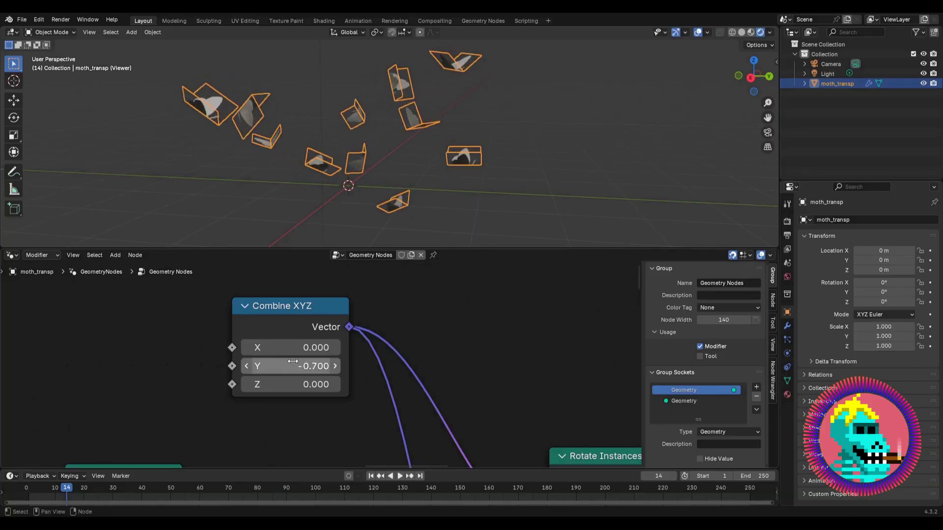
{"action": "middle_click_drag", "start_coordinate": [340, 69], "coordinate": [353, 218]}
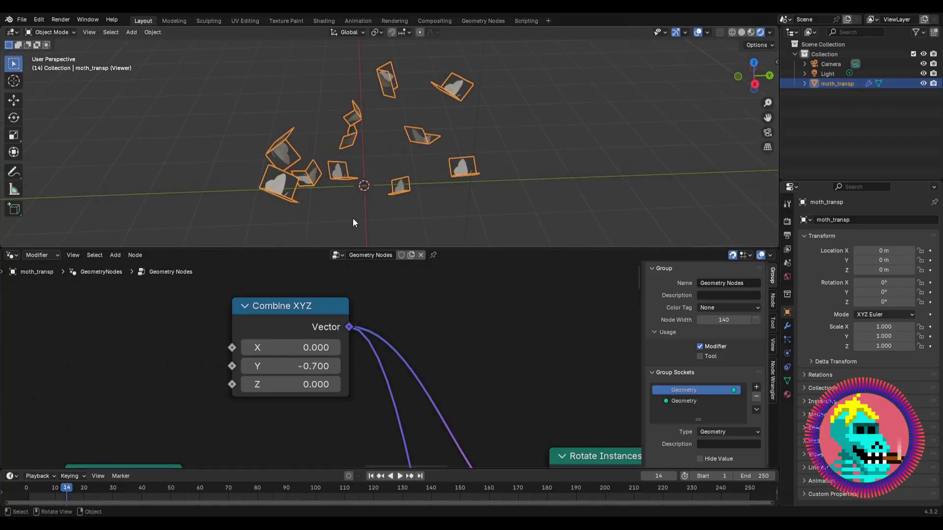
{"action": "mouse_move", "coordinate": [290, 367]}
{"action": "left_mouse_down"}
{"action": "mouse_move", "coordinate": [278, 367]}
{"action": "mouse_move", "coordinate": [336, 366]}
{"action": "mouse_move", "coordinate": [224, 366]}
{"action": "mouse_move", "coordinate": [309, 366]}
{"action": "mouse_move", "coordinate": [273, 366]}
{"action": "left_mouse_up"}
{"action": "scroll", "coordinate": [384, 322], "scroll_direction": "down", "scroll_amount": 7}
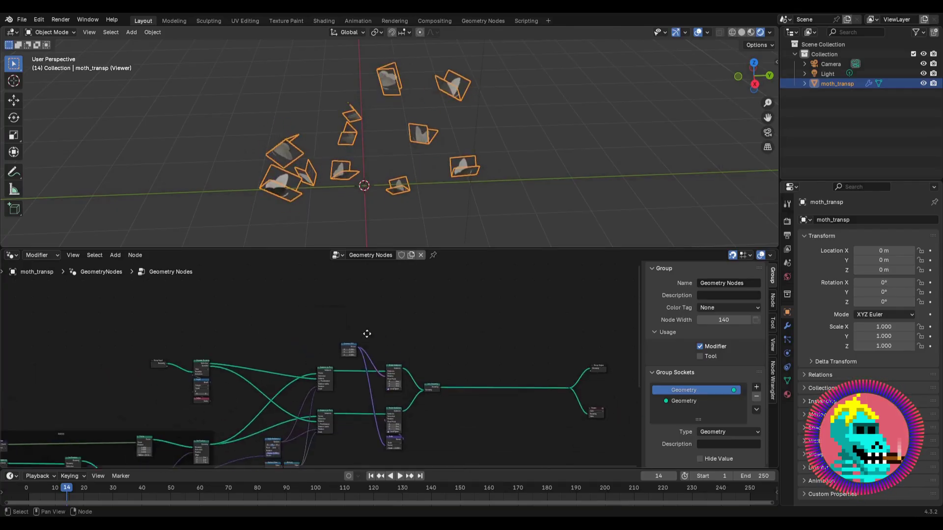
Step: Rearrange the nodes so that Combine XYZ sits in free space above the Instance on Points nodes
{"action": "left_click_drag", "start_coordinate": [385, 321], "coordinate": [346, 292]}
{"action": "middle_click_drag", "start_coordinate": [411, 339], "coordinate": [425, 271]}
{"action": "key", "text": "g"}
{"action": "left_click", "coordinate": [452, 372]}
{"action": "middle_click_drag", "start_coordinate": [387, 296], "coordinate": [410, 427]}
{"action": "scroll", "coordinate": [365, 359], "scroll_direction": "up", "scroll_amount": 6}
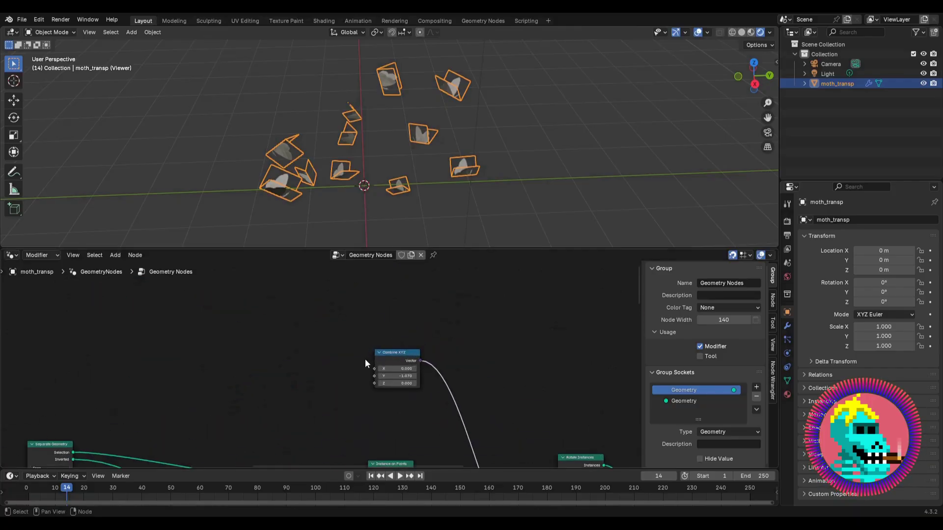
{"action": "left_click_drag", "start_coordinate": [397, 354], "coordinate": [390, 306]}
{"action": "left_click", "coordinate": [389, 306]}
{"action": "scroll", "coordinate": [343, 308], "scroll_direction": "down", "scroll_amount": 3}
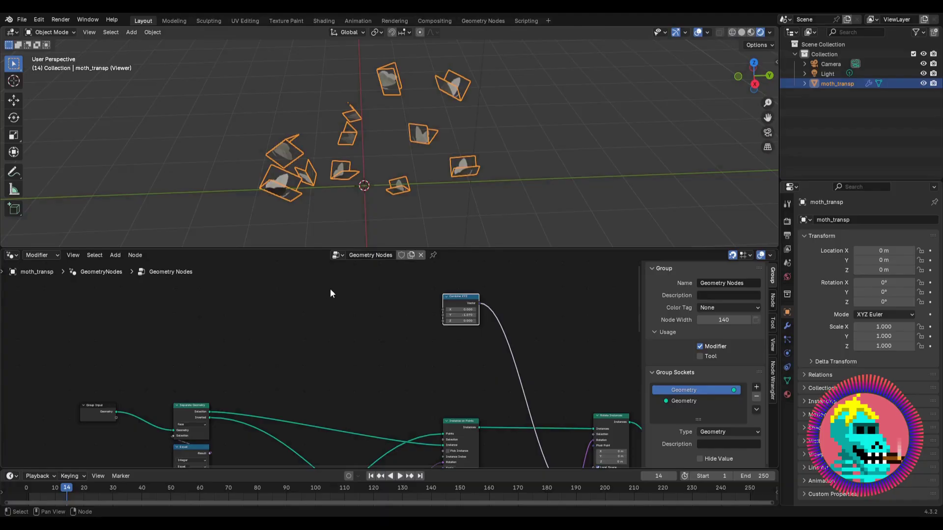
Step: Add a Scene Time node and feed its Seconds output into the Y input of Combine XYZ
{"action": "scroll", "coordinate": [373, 314], "scroll_direction": "up", "scroll_amount": 2}
{"action": "left_click_drag", "start_coordinate": [191, 335], "coordinate": [191, 335]}
{"action": "type", "text": "sce"}
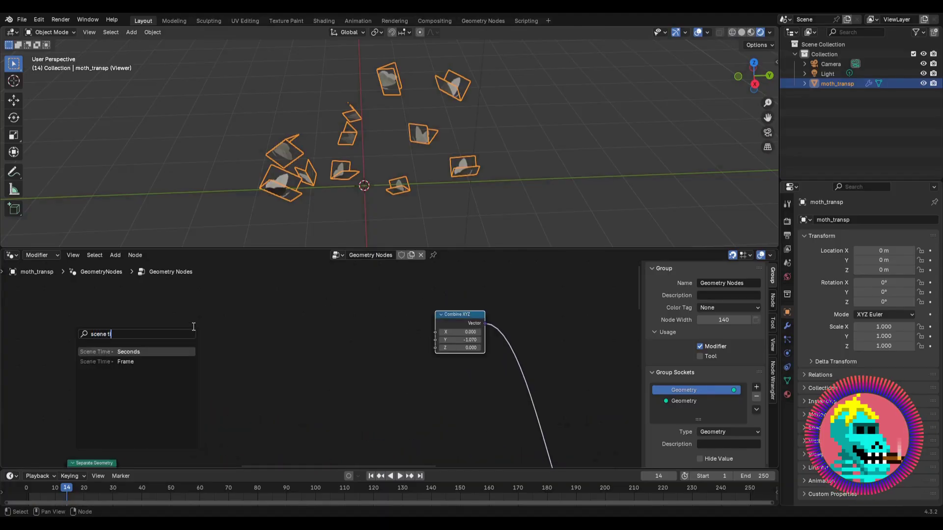
{"action": "type", "text": "ne ti"}
{"action": "key", "text": "Return"}
{"action": "left_click", "coordinate": [207, 325]}
{"action": "scroll", "coordinate": [207, 326], "scroll_direction": "up", "scroll_amount": 2}
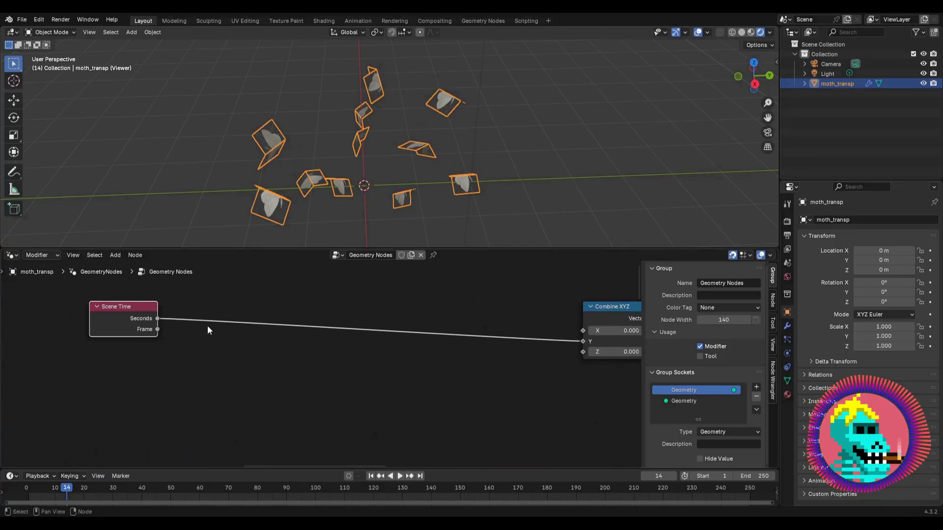
Step: Insert a Map Range node on the link between Scene Time and Combine XYZ
{"action": "scroll", "coordinate": [234, 308], "scroll_direction": "down", "scroll_amount": 2}
{"action": "key", "text": "shift+a"}
{"action": "type", "text": "ma"}
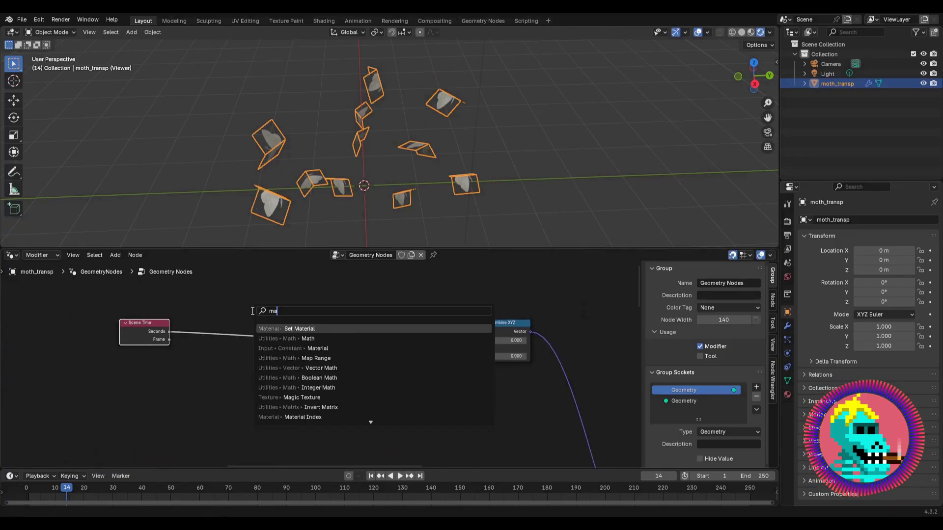
{"action": "type", "text": "p range"}
{"action": "key", "text": "Return"}
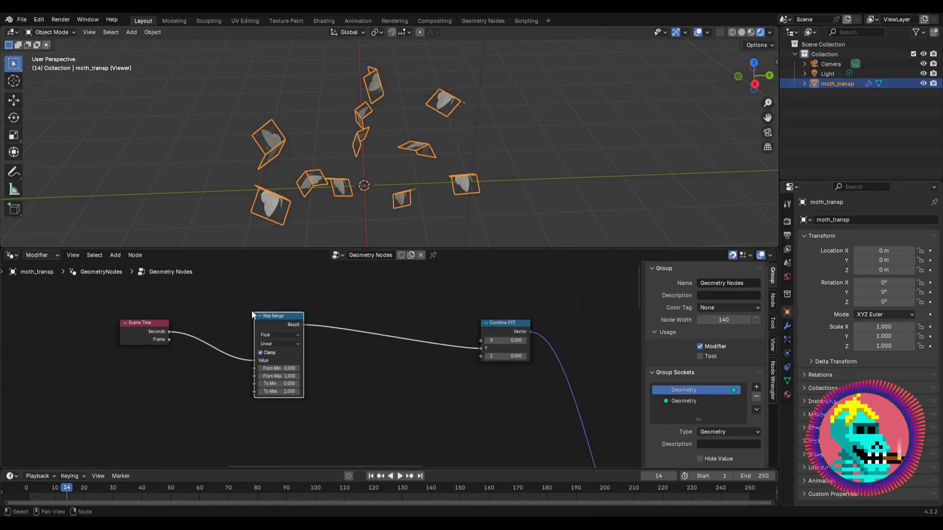
{"action": "left_click", "coordinate": [241, 323]}
Step: Move the Scene Time and Map Range nodes farther from Combine XYZ and scrub the timeline to frame 19
{"action": "scroll", "coordinate": [275, 363], "scroll_direction": "up", "scroll_amount": 2}
{"action": "middle_click_drag", "start_coordinate": [279, 367], "coordinate": [284, 369]}
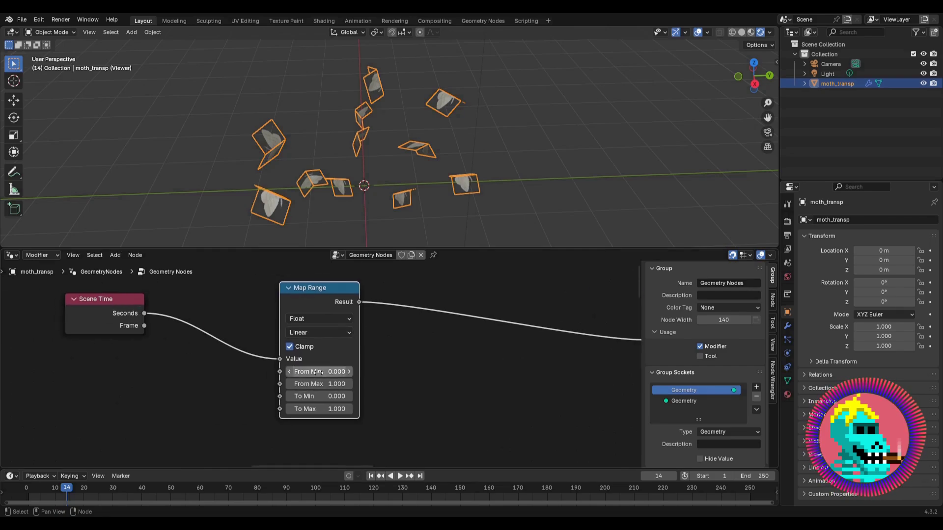
{"action": "scroll", "coordinate": [319, 372], "scroll_direction": "down", "scroll_amount": 1}
{"action": "middle_click_drag", "start_coordinate": [317, 364], "coordinate": [364, 392]}
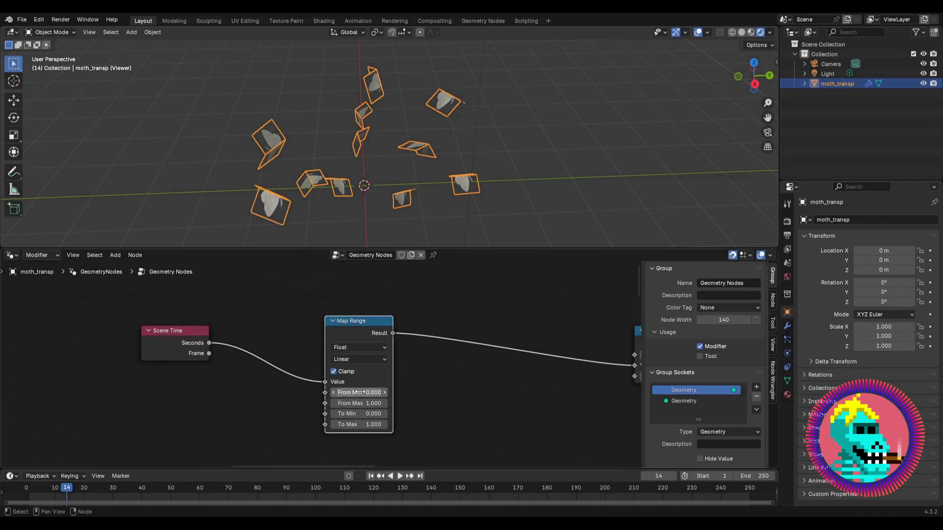
{"action": "left_click_drag", "start_coordinate": [351, 310], "coordinate": [90, 327]}
{"action": "scroll", "coordinate": [231, 311], "scroll_direction": "up", "scroll_amount": 2}
{"action": "middle_click_drag", "start_coordinate": [231, 311], "coordinate": [363, 315]}
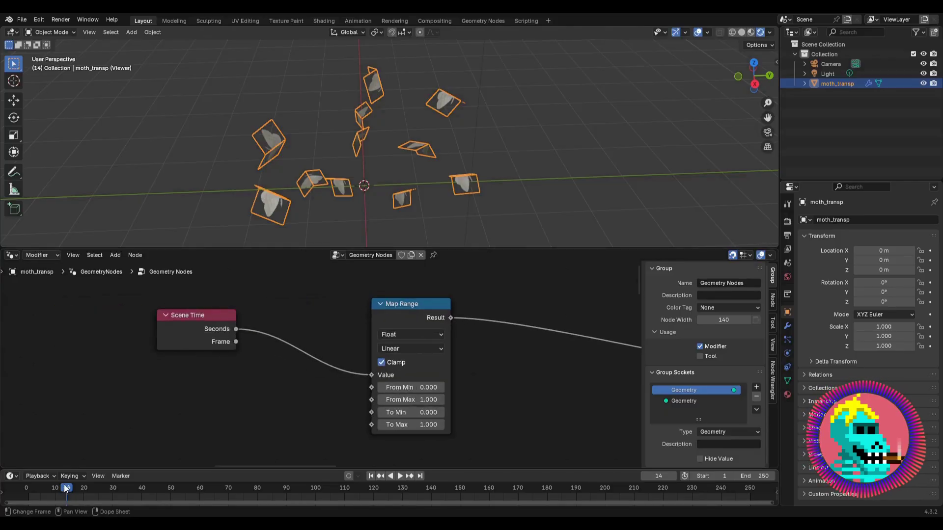
{"action": "mouse_move", "coordinate": [66, 488]}
{"action": "left_mouse_down"}
{"action": "mouse_move", "coordinate": [202, 492]}
{"action": "mouse_move", "coordinate": [81, 489]}
{"action": "left_mouse_up"}
Step: Insert a Math node set to Ping-Pong between Scene Time and Map Range
{"action": "middle_click_drag", "start_coordinate": [236, 421], "coordinate": [277, 444]}
{"action": "key", "text": "shift+a"}
{"action": "type", "text": "math"}
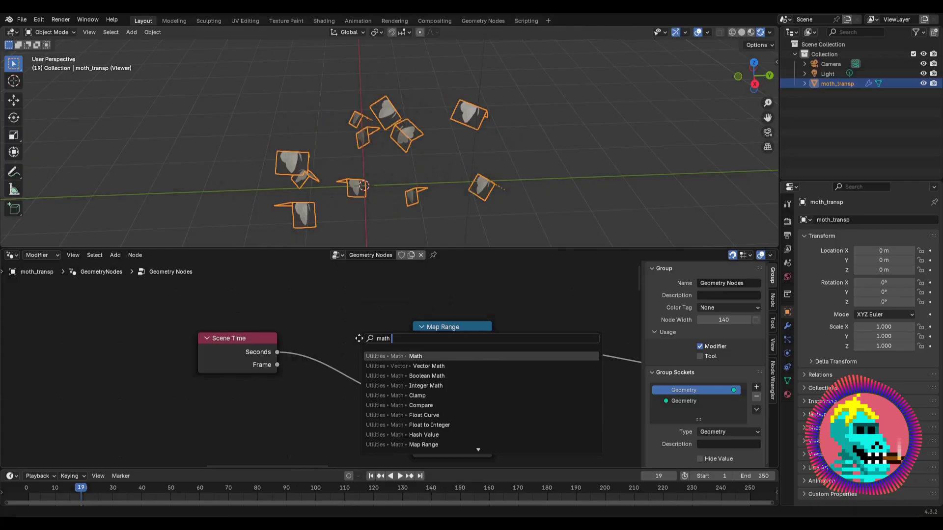
{"action": "key", "text": "Return"}
{"action": "left_click", "coordinate": [299, 326]}
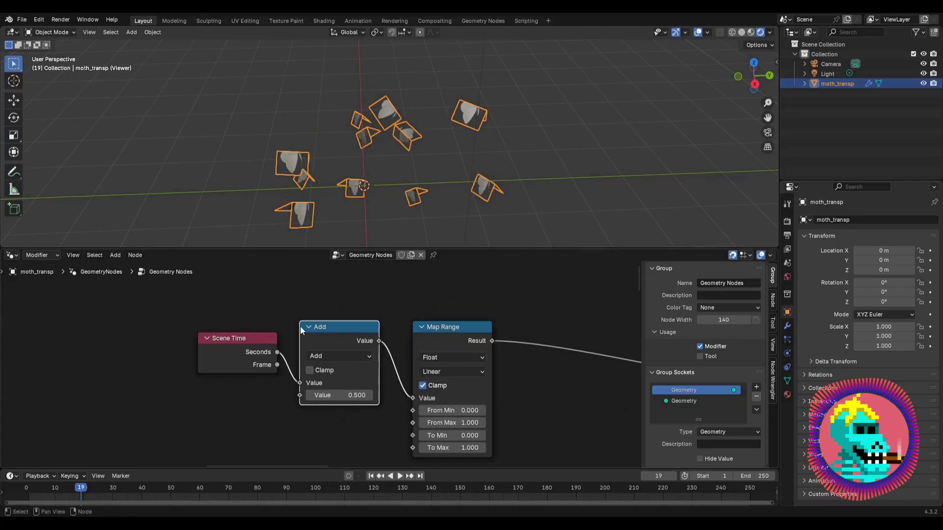
{"action": "left_click", "coordinate": [340, 355]}
{"action": "left_click", "coordinate": [512, 330]}
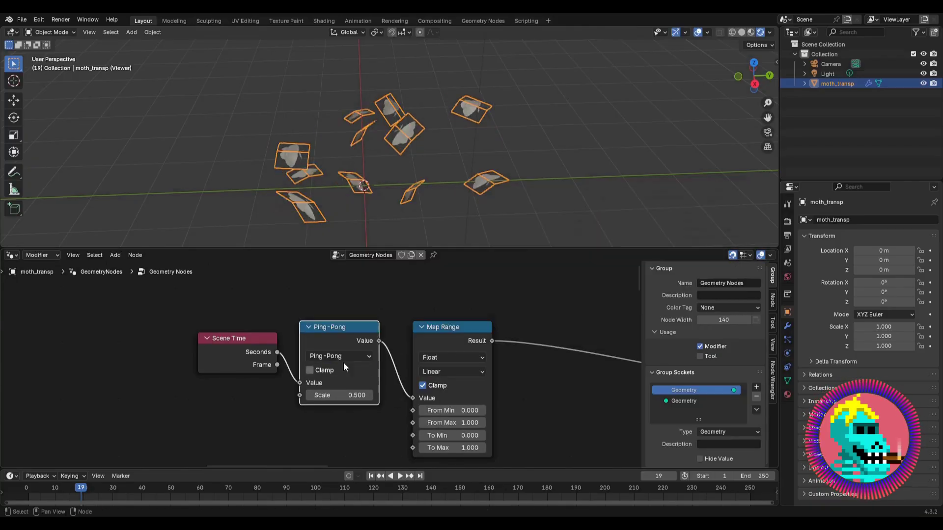
Step: Set the Ping-Pong scale to 1 and arrange Scene Time, Ping-Pong and Map Range close together
{"action": "left_click", "coordinate": [239, 344]}
{"action": "left_click_drag", "start_coordinate": [315, 338], "coordinate": [303, 338]}
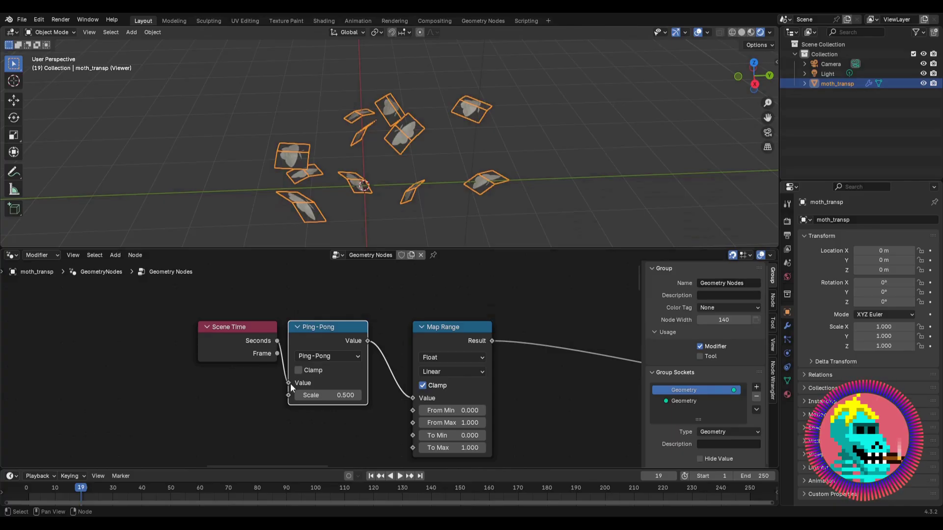
{"action": "left_click", "coordinate": [303, 395]}
{"action": "type", "text": "1"}
{"action": "key", "text": "Return"}
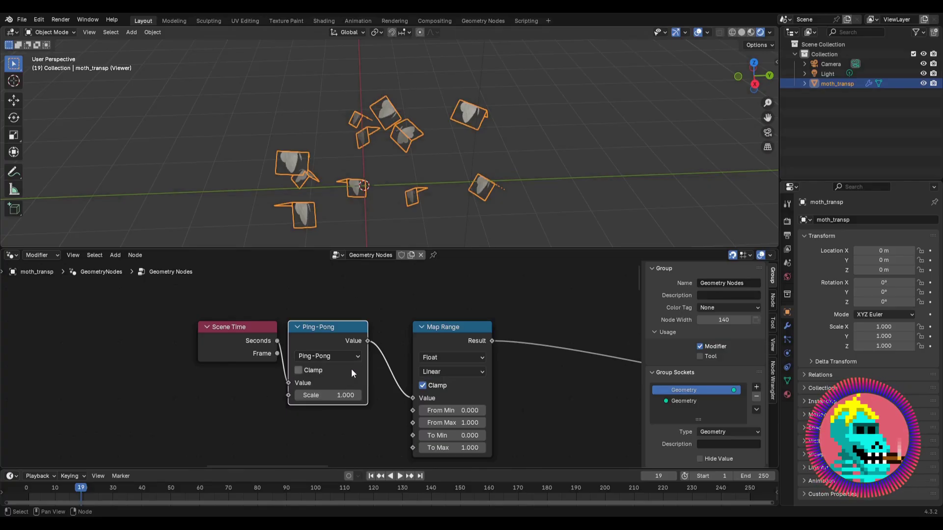
{"action": "left_click_drag", "start_coordinate": [443, 338], "coordinate": [409, 338]}
{"action": "middle_click_drag", "start_coordinate": [416, 372], "coordinate": [281, 321]}
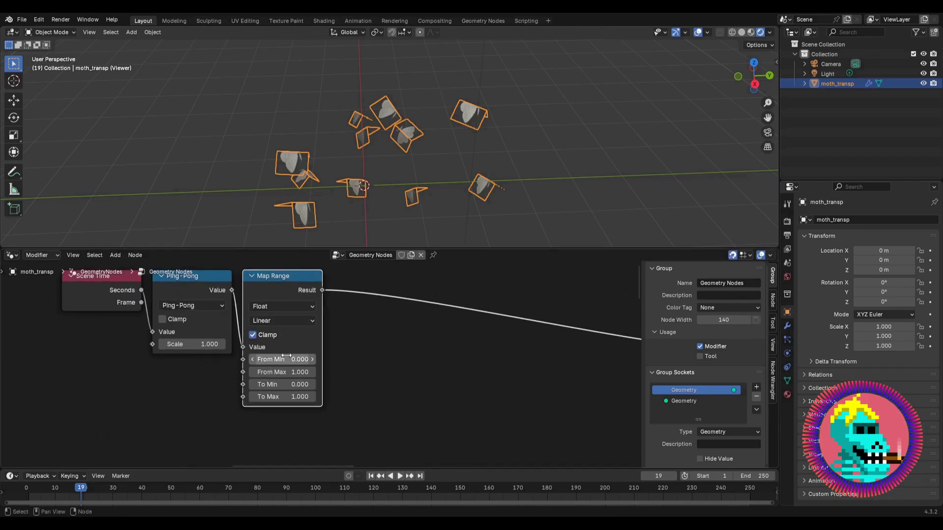
Step: Connect Scene Time's Frame output to the Ping-Pong value and advance the timeline to frame 20
{"action": "middle_click_drag", "start_coordinate": [286, 356], "coordinate": [304, 365]}
{"action": "scroll", "coordinate": [118, 290], "scroll_direction": "up", "scroll_amount": 1}
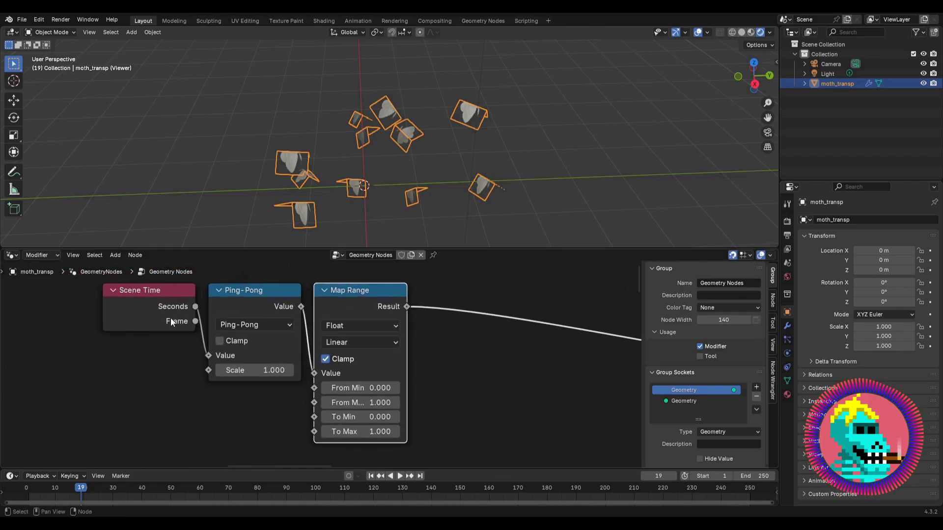
{"action": "left_click_drag", "start_coordinate": [204, 355], "coordinate": [207, 355]}
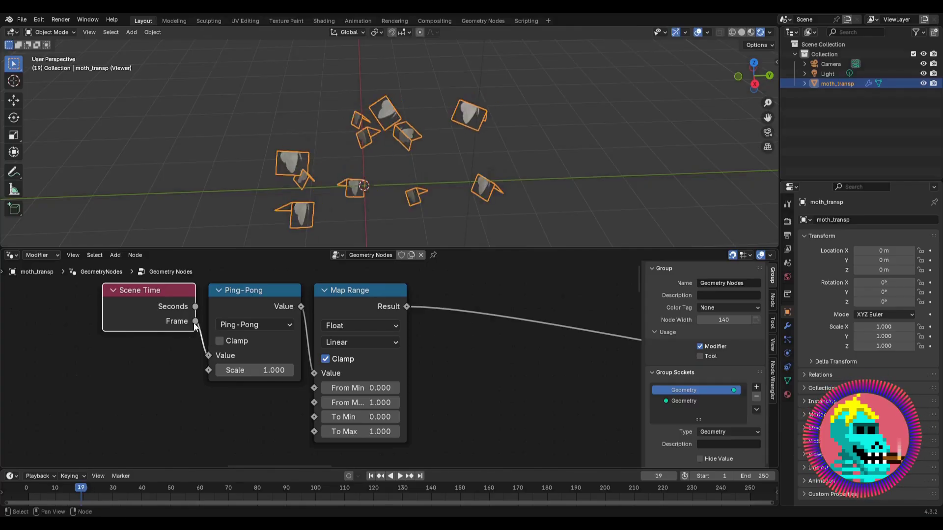
{"action": "key", "text": "Right"}
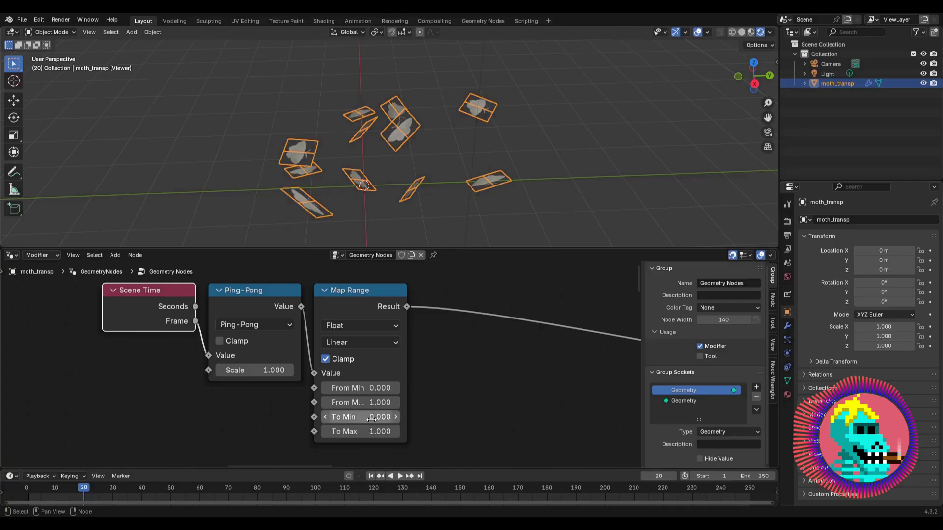
Step: Set the Map Range output limits to To Min 1.2 and To Max -1.3, stepping a frame to compare wing positions
{"action": "left_click_drag", "start_coordinate": [361, 417], "coordinate": [415, 417]}
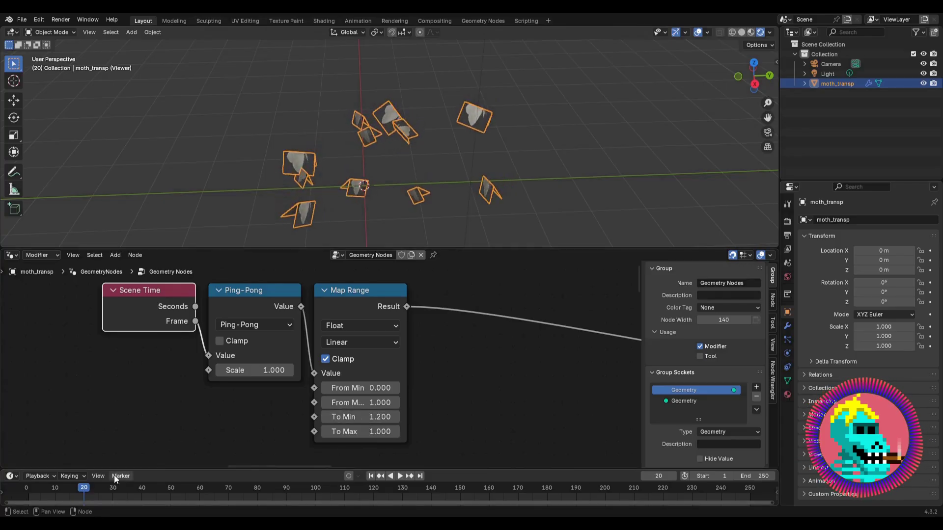
{"action": "key", "text": "Right"}
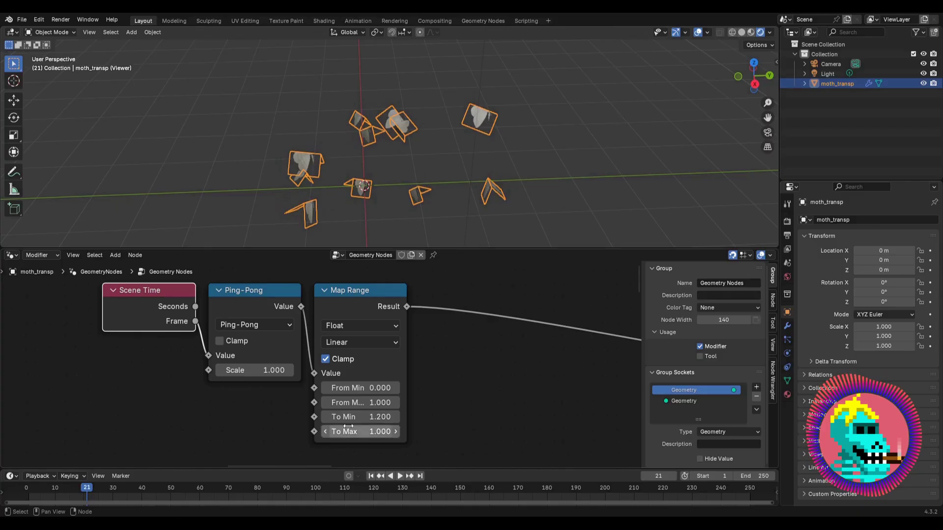
{"action": "left_click_drag", "start_coordinate": [361, 431], "coordinate": [203, 431]}
Step: Reconnect Scene Time's Seconds output to the Ping-Pong value and play the animation to preview the flapping
{"action": "scroll", "coordinate": [337, 360], "scroll_direction": "down", "scroll_amount": 2}
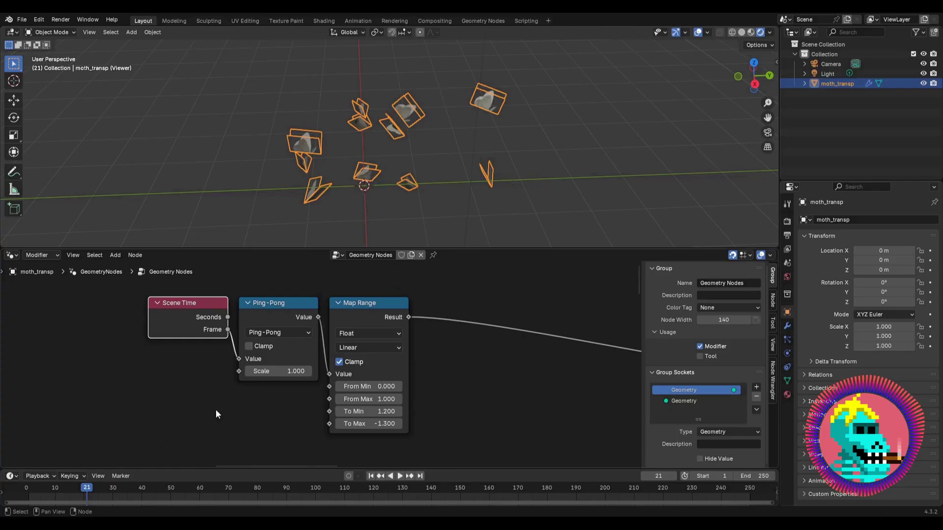
{"action": "left_click_drag", "start_coordinate": [229, 317], "coordinate": [232, 358]}
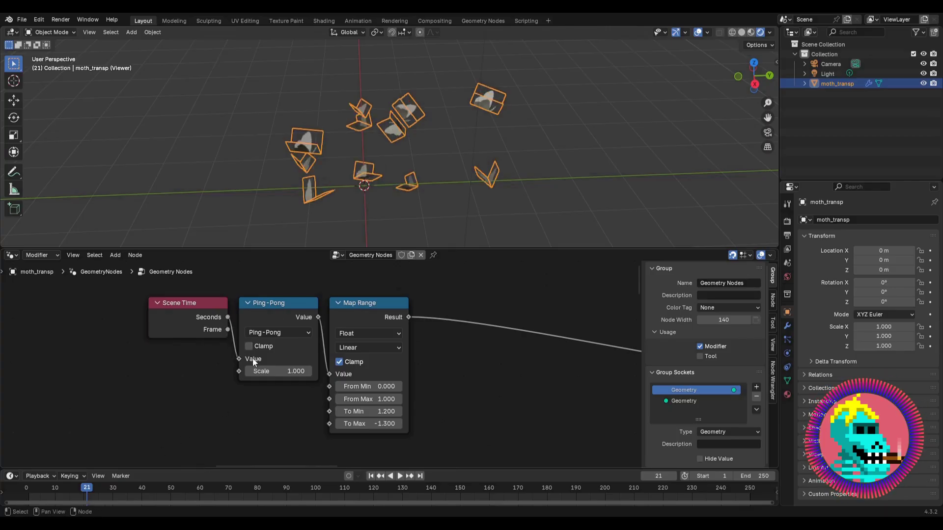
{"action": "key", "text": "space"}
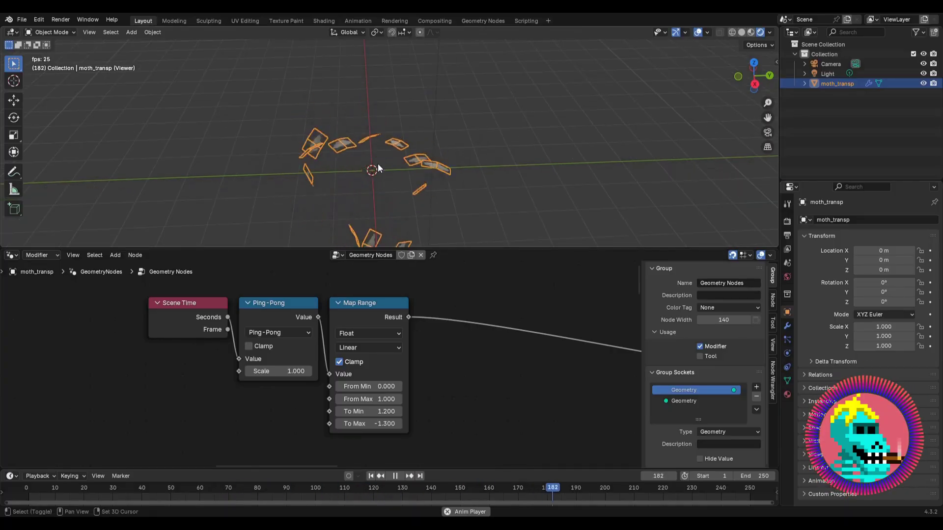
{"action": "middle_click_drag", "start_coordinate": [378, 163], "coordinate": [393, 122], "text": "shift"}
{"action": "key", "text": "space"}
Step: Insert a Math Add node between Map Range and Combine XYZ, moving the three time-driven nodes up and out of the way
{"action": "middle_click_drag", "start_coordinate": [492, 327], "coordinate": [375, 325]}
{"action": "scroll", "coordinate": [375, 325], "scroll_direction": "down", "scroll_amount": 8}
{"action": "middle_click_drag", "start_coordinate": [337, 297], "coordinate": [335, 334]}
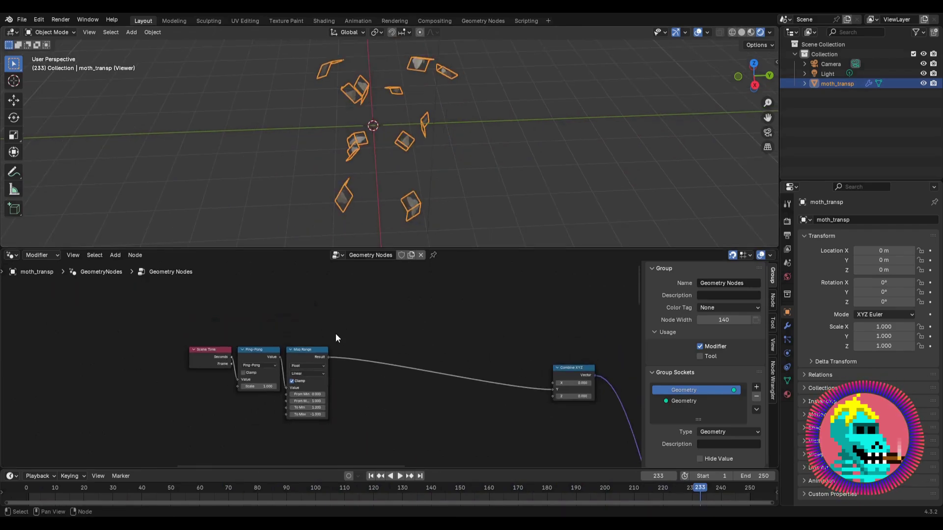
{"action": "left_click_drag", "start_coordinate": [300, 349], "coordinate": [252, 310]}
{"action": "key", "text": "shift+a"}
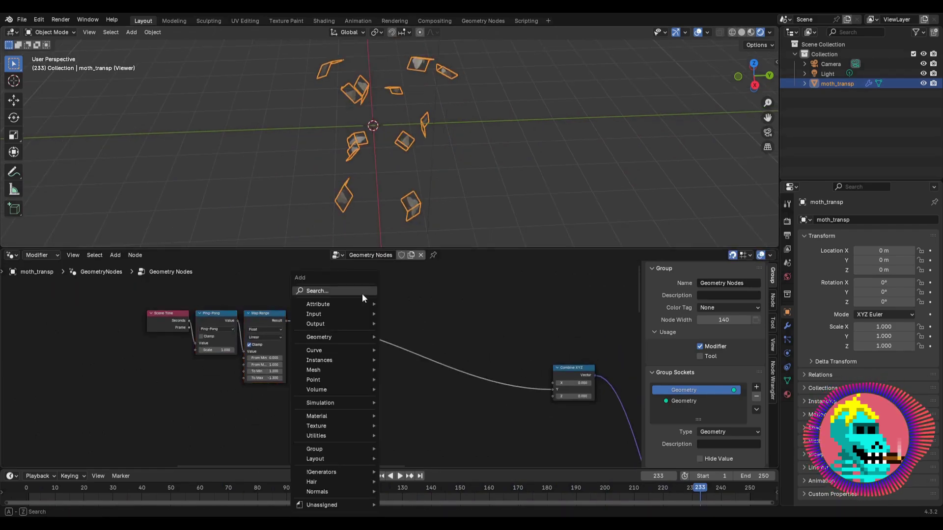
{"action": "type", "text": "add"}
{"action": "key", "text": "Return"}
{"action": "left_click", "coordinate": [340, 308]}
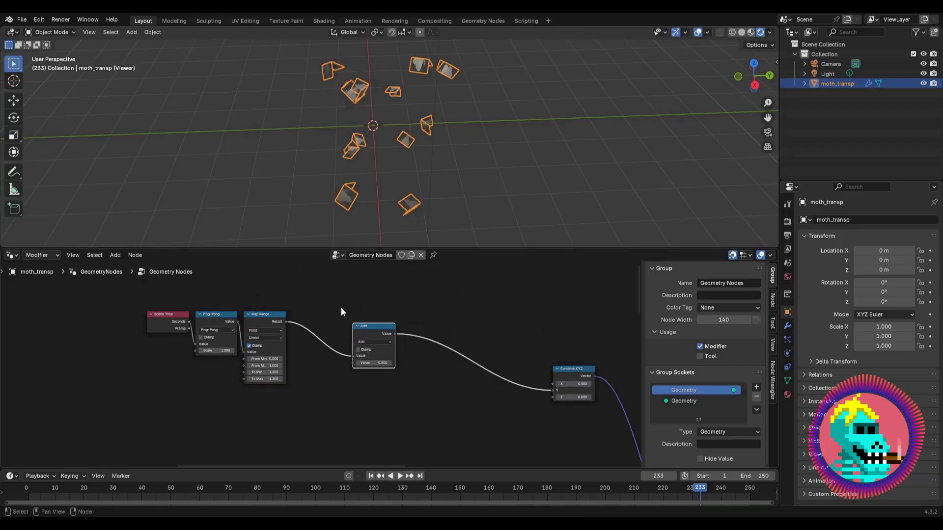
{"action": "scroll", "coordinate": [321, 314], "scroll_direction": "up", "scroll_amount": 2}
{"action": "left_click_drag", "start_coordinate": [302, 327], "coordinate": [298, 282]}
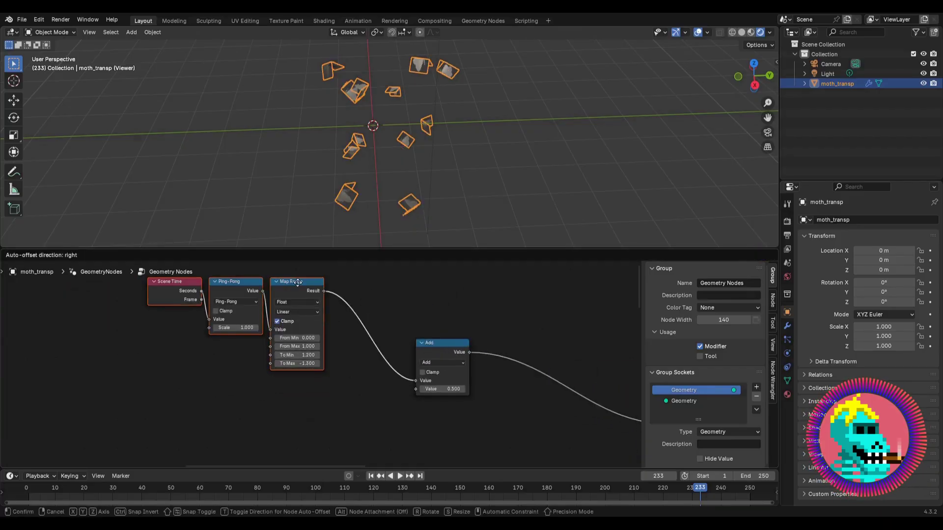
Step: Switch the Math node between Map Range and Combine XYZ to Multiply and set its second value to 10
{"action": "scroll", "coordinate": [298, 283], "scroll_direction": "down", "scroll_amount": 4}
{"action": "scroll", "coordinate": [383, 339], "scroll_direction": "up", "scroll_amount": 3}
{"action": "left_click", "coordinate": [406, 330]}
{"action": "left_click", "coordinate": [408, 332]}
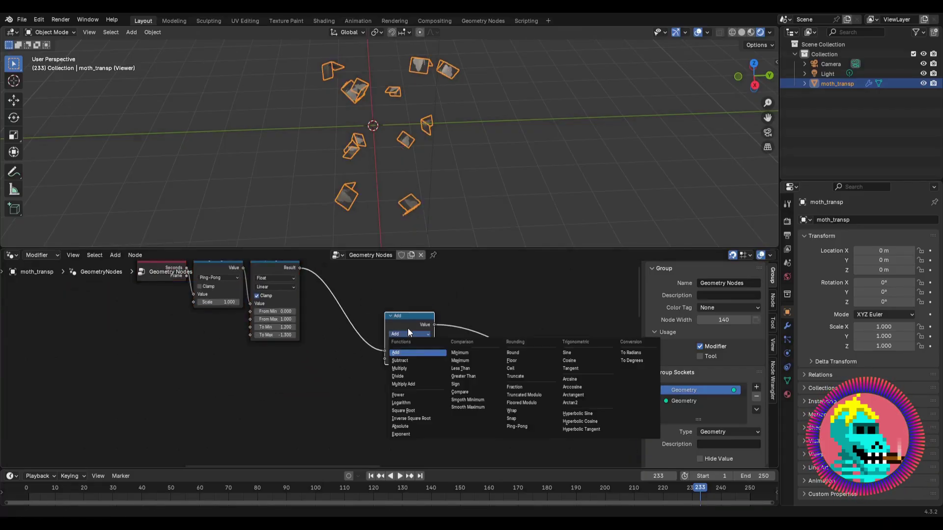
{"action": "left_click", "coordinate": [405, 370]}
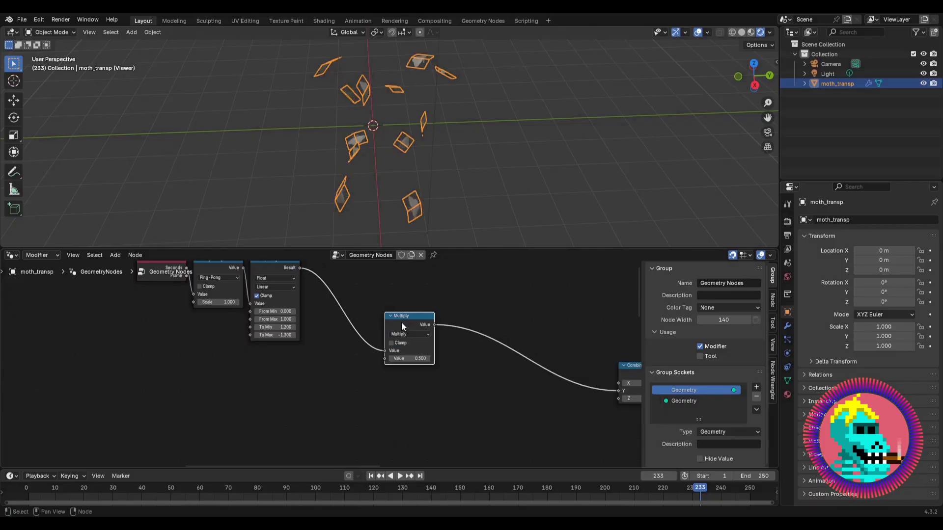
{"action": "middle_click_drag", "start_coordinate": [341, 355], "coordinate": [411, 340]}
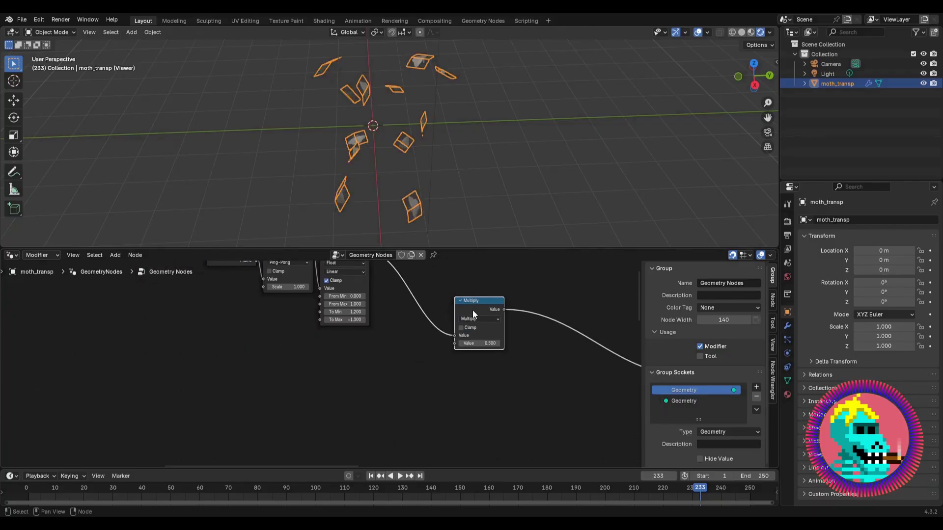
{"action": "left_click_drag", "start_coordinate": [473, 311], "coordinate": [472, 303]}
{"action": "type", "text": "10"}
{"action": "key", "text": "Return"}
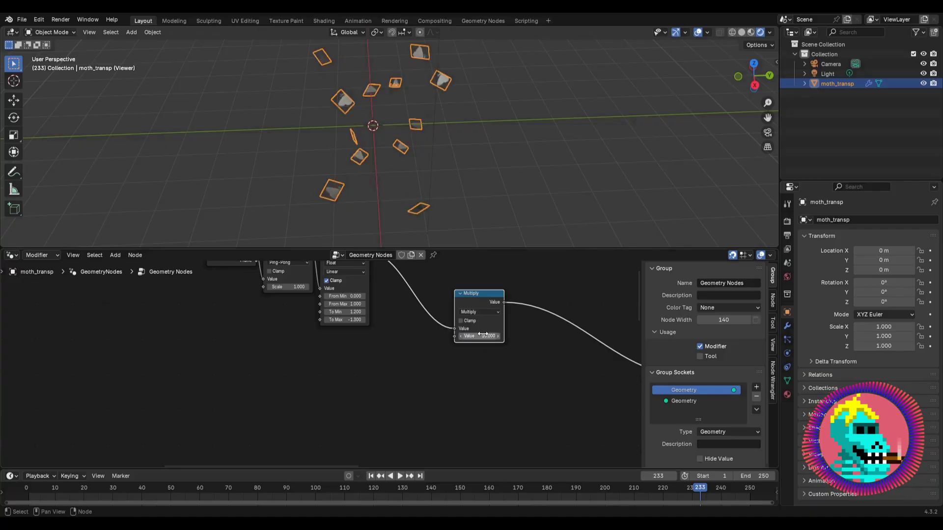
Step: Play the animation in short bursts from another angle to preview the multiplied wing rotation
{"action": "key", "text": "space"}
{"action": "middle_click_drag", "start_coordinate": [418, 146], "coordinate": [382, 114]}
{"action": "key", "text": "space"}
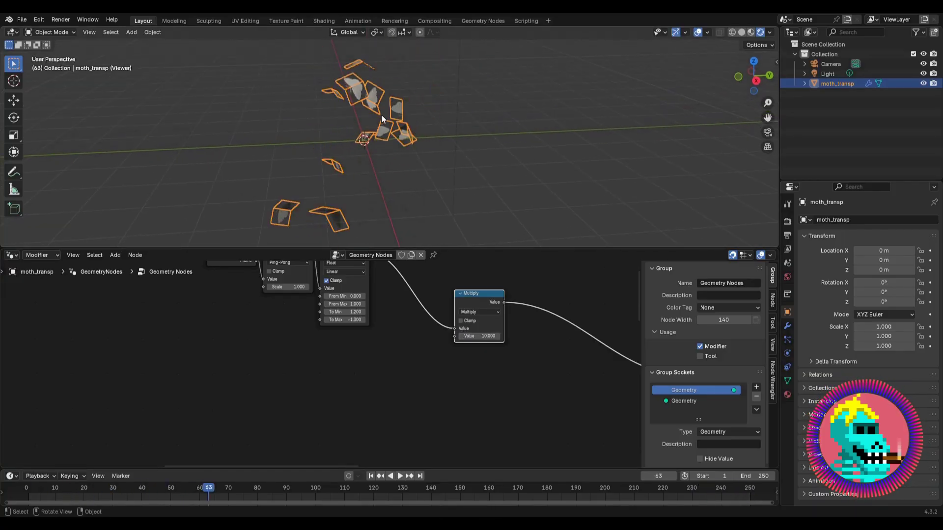
{"action": "key", "text": "space"}
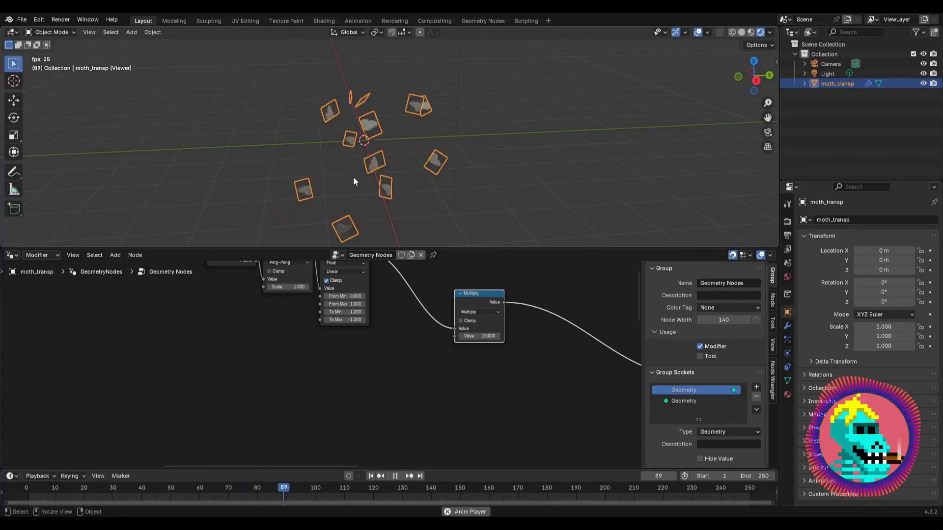
{"action": "key", "text": "space"}
Step: Add a Random Value node feeding the second value of the Multiply node and place it below Map Range
{"action": "middle_click_drag", "start_coordinate": [401, 352], "coordinate": [456, 358]}
{"action": "scroll", "coordinate": [514, 332], "scroll_direction": "up", "scroll_amount": 1}
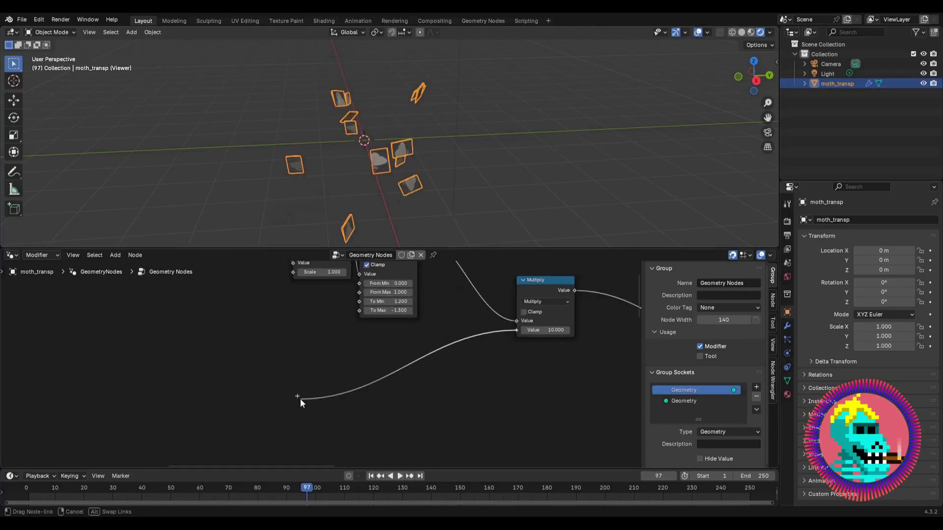
{"action": "left_click_drag", "start_coordinate": [300, 399], "coordinate": [301, 400]}
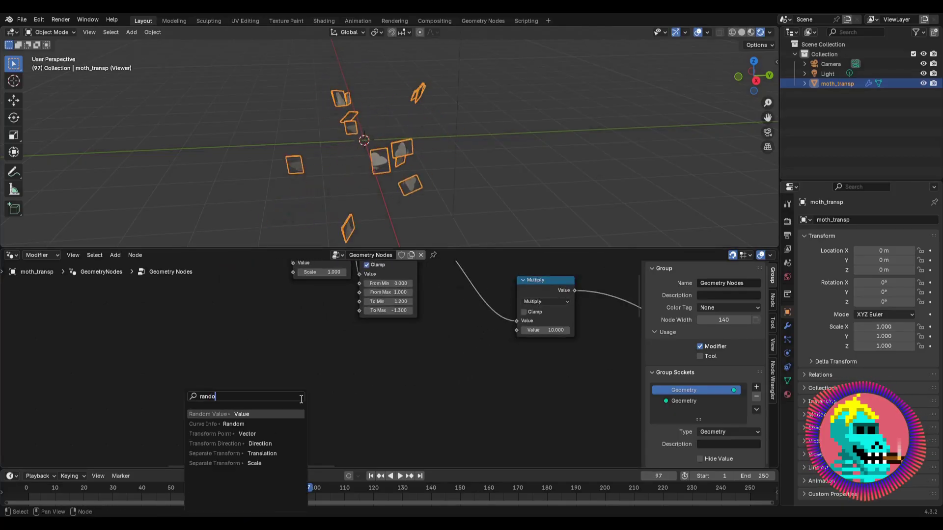
{"action": "type", "text": "random value"}
{"action": "key", "text": "Return"}
{"action": "left_click", "coordinate": [347, 368]}
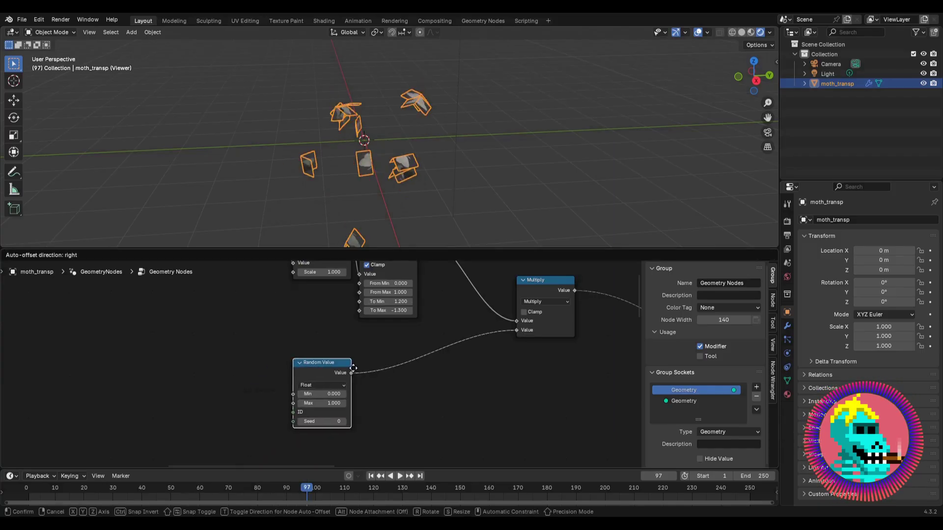
Step: Set the Random Value range to Min 5 and Max 25
{"action": "scroll", "coordinate": [307, 391], "scroll_direction": "up", "scroll_amount": 1}
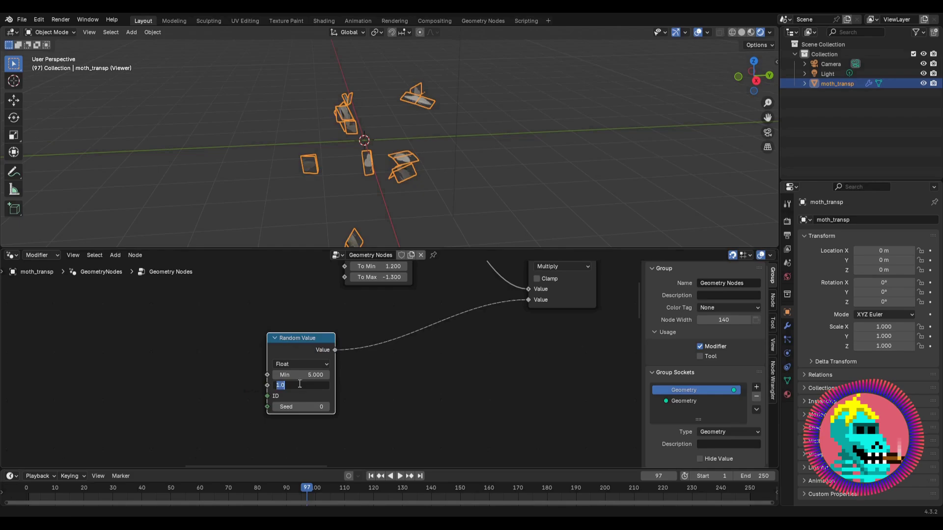
{"action": "left_click", "coordinate": [300, 385]}
{"action": "type", "text": "25"}
{"action": "key", "text": "Return"}
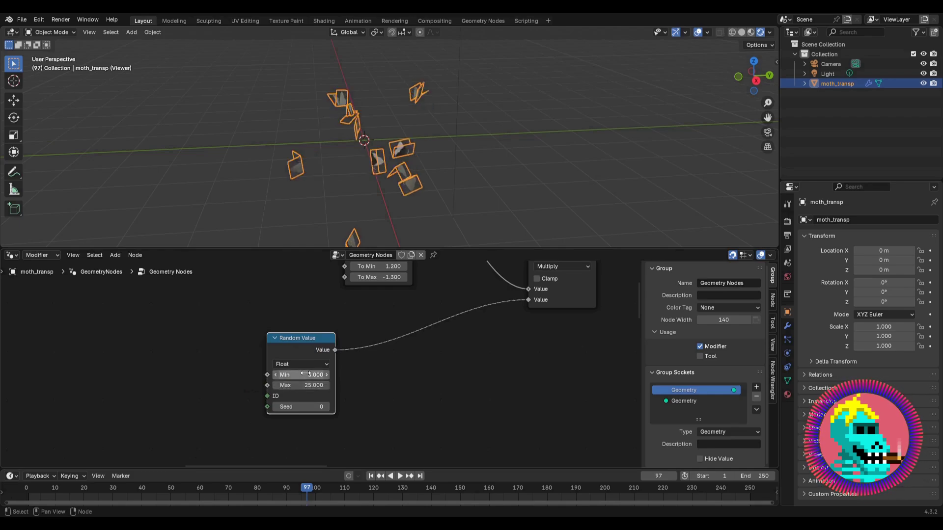
Step: Play the animation and briefly hide the viewport overlays to check the randomized wing flapping
{"action": "key", "text": "space"}
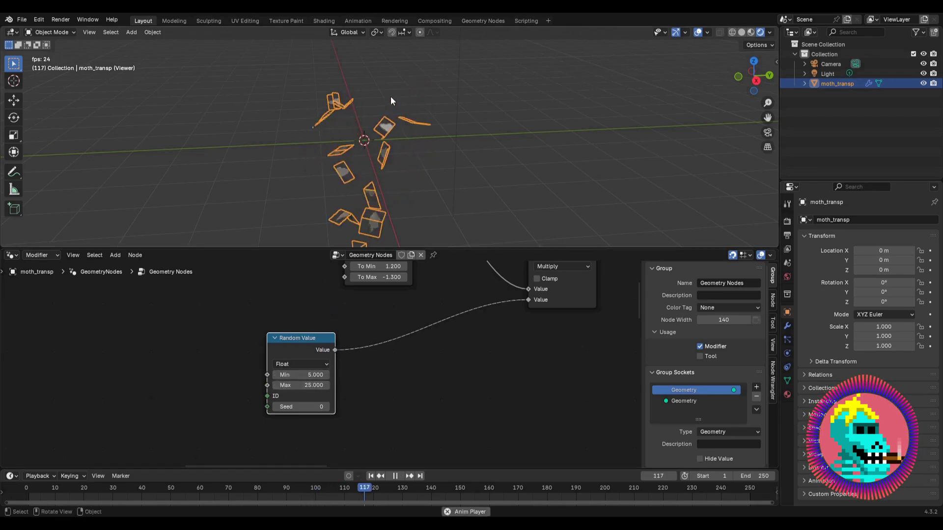
{"action": "middle_click_drag", "start_coordinate": [410, 105], "coordinate": [385, 138]}
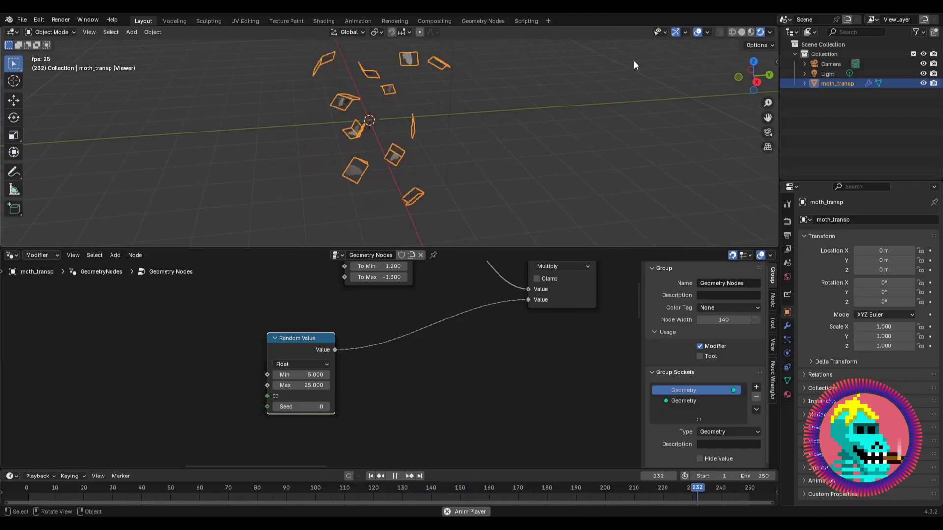
{"action": "left_click", "coordinate": [697, 32]}
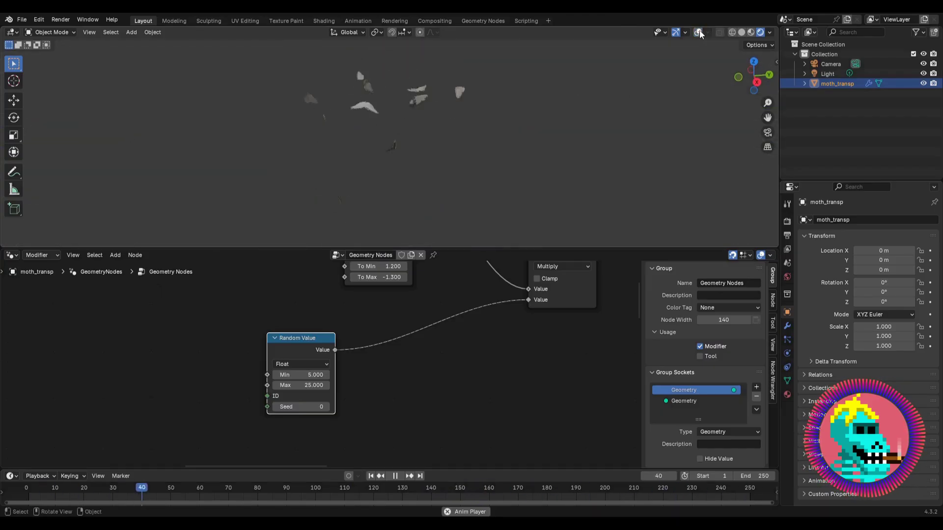
{"action": "left_click", "coordinate": [700, 34]}
Step: Move the Random Value node farther from Multiply and insert a Math node on the link between them
{"action": "scroll", "coordinate": [299, 313], "scroll_direction": "up", "scroll_amount": 1}
{"action": "left_click_drag", "start_coordinate": [325, 339], "coordinate": [210, 360]}
{"action": "key", "text": "shift+a"}
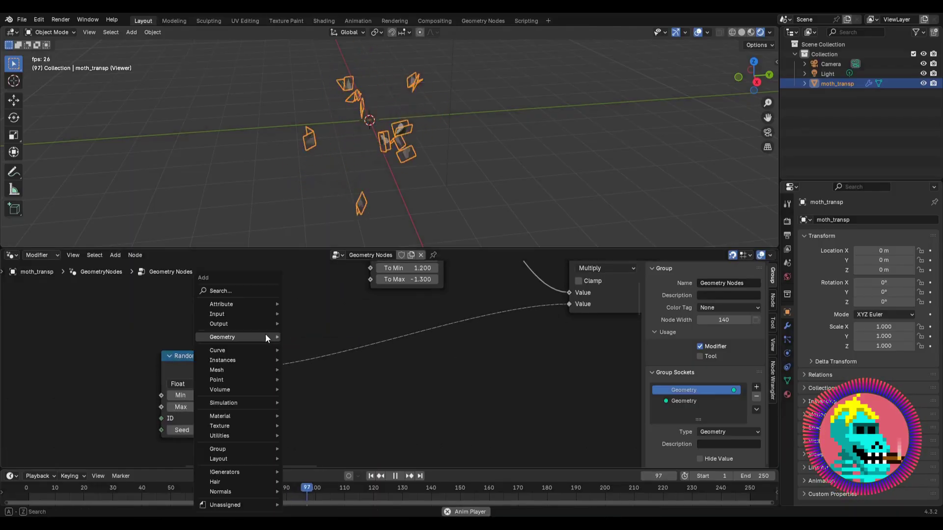
{"action": "scroll", "coordinate": [183, 334], "scroll_direction": "down", "scroll_amount": 1}
{"action": "scroll", "coordinate": [223, 334], "scroll_direction": "down", "scroll_amount": 1}
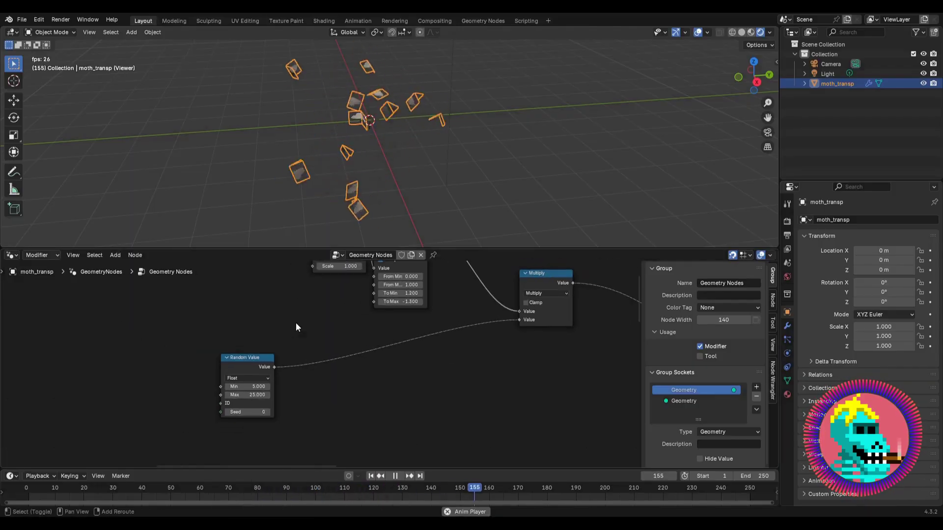
{"action": "key", "text": "shift+a"}
{"action": "type", "text": "mat"}
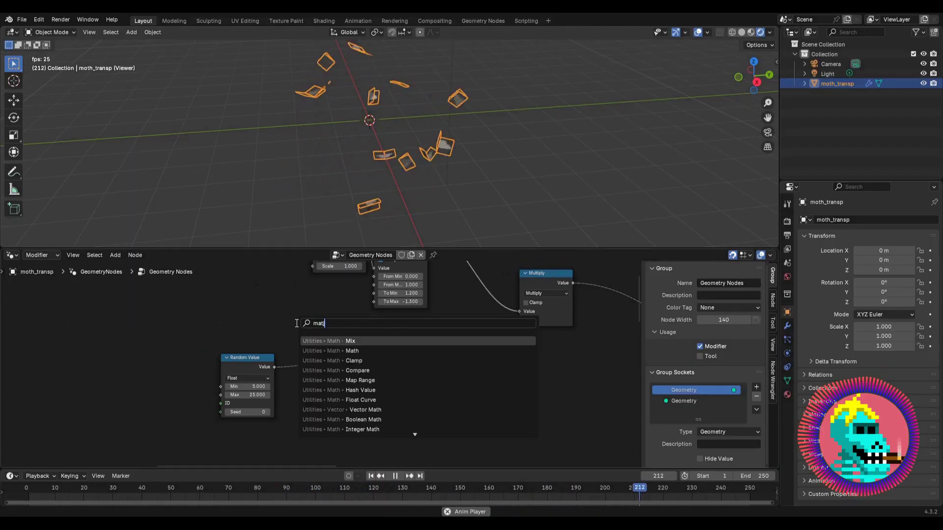
{"action": "key", "text": "Down"}
{"action": "key", "text": "Return"}
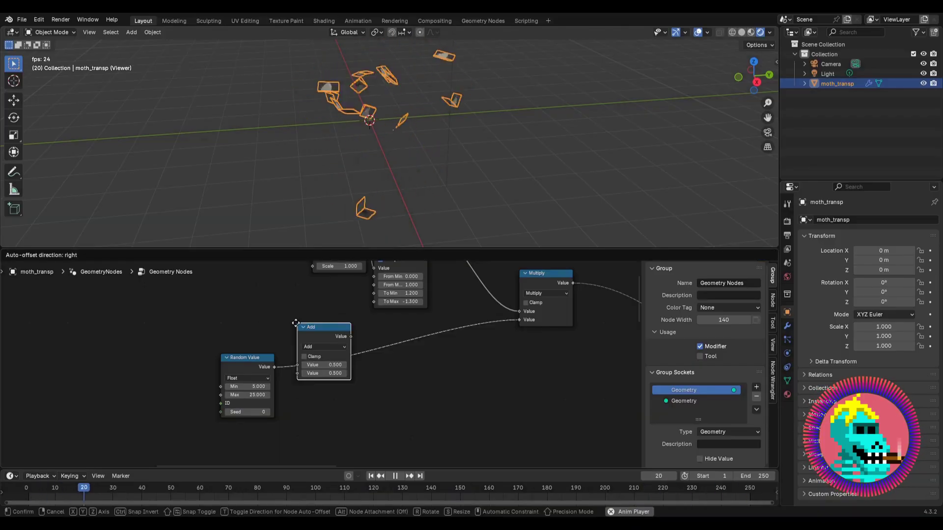
{"action": "left_click", "coordinate": [297, 341]}
Step: Set the new Math node after Random Value to Multiply with a value of 3
{"action": "scroll", "coordinate": [314, 363], "scroll_direction": "up", "scroll_amount": 2}
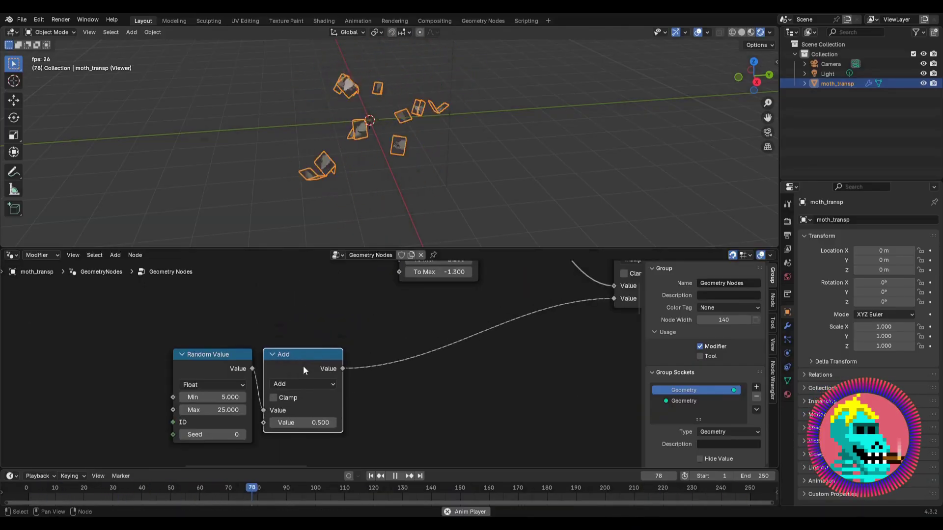
{"action": "left_click", "coordinate": [303, 383]}
{"action": "left_click", "coordinate": [302, 269]}
{"action": "left_click", "coordinate": [305, 423]}
{"action": "type", "text": "2"}
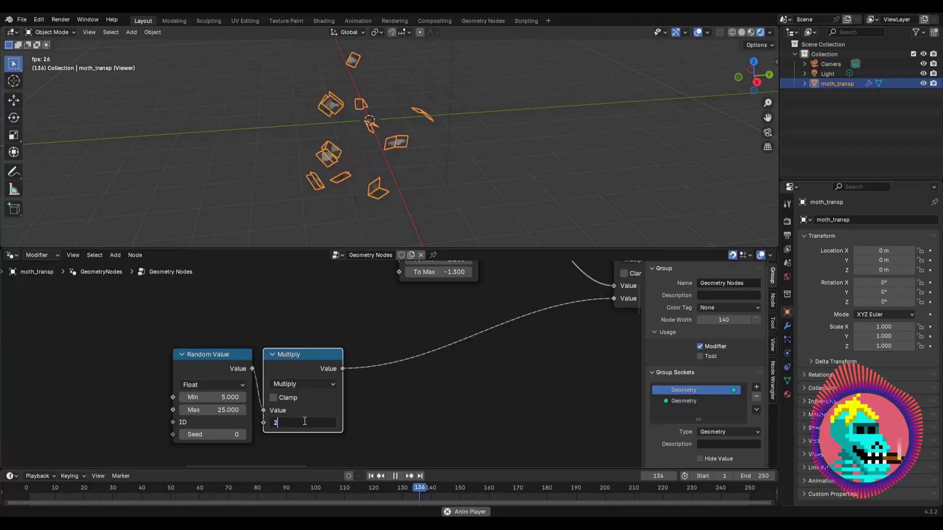
{"action": "key", "text": "BackSpace"}
{"action": "type", "text": "3"}
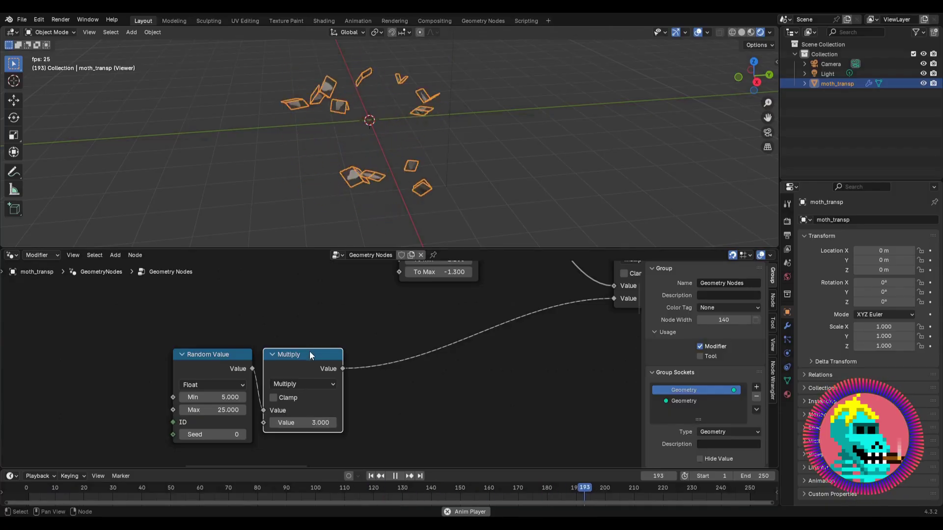
Step: Enclose the Random Value node in a frame labelled "SWING PER SEC"
{"action": "middle_click_drag", "start_coordinate": [272, 344], "coordinate": [360, 327]}
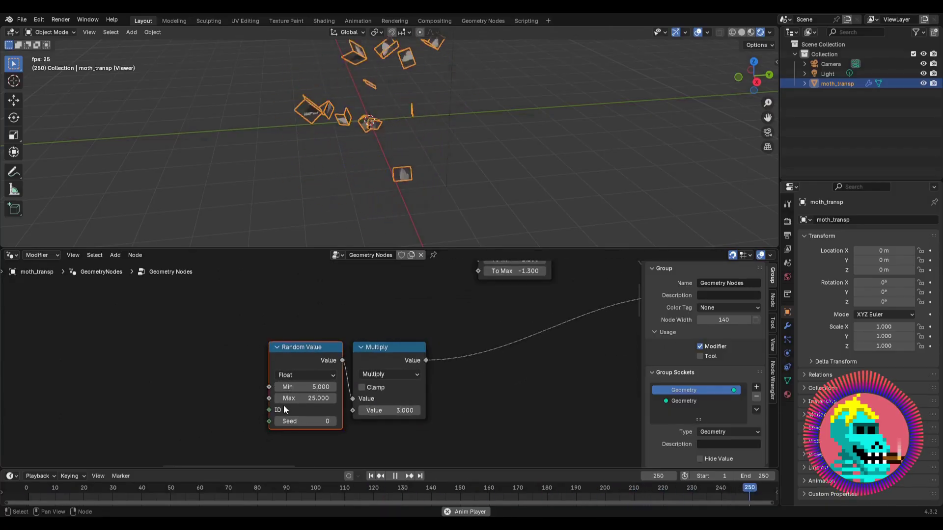
{"action": "key", "text": "ctrl+j"}
{"action": "key", "text": "F2"}
{"action": "type", "text": "SW"}
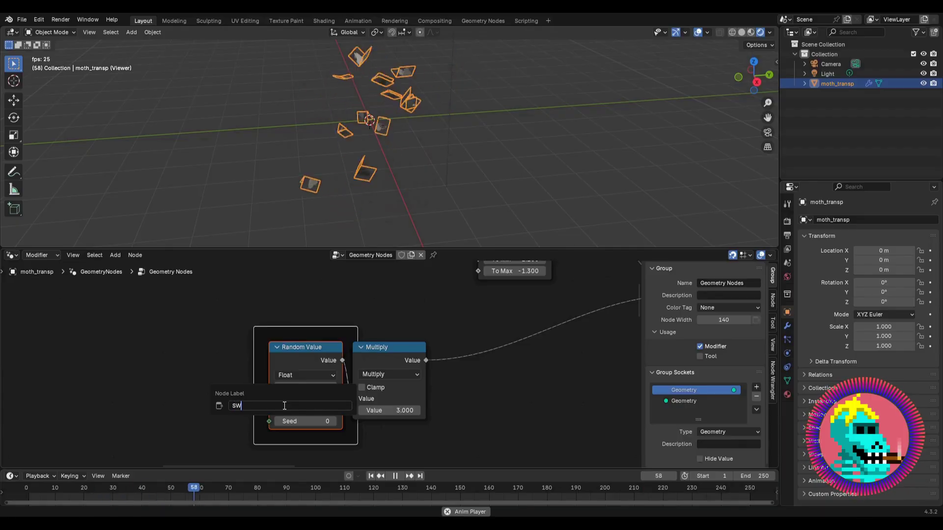
{"action": "type", "text": "ING PER "}
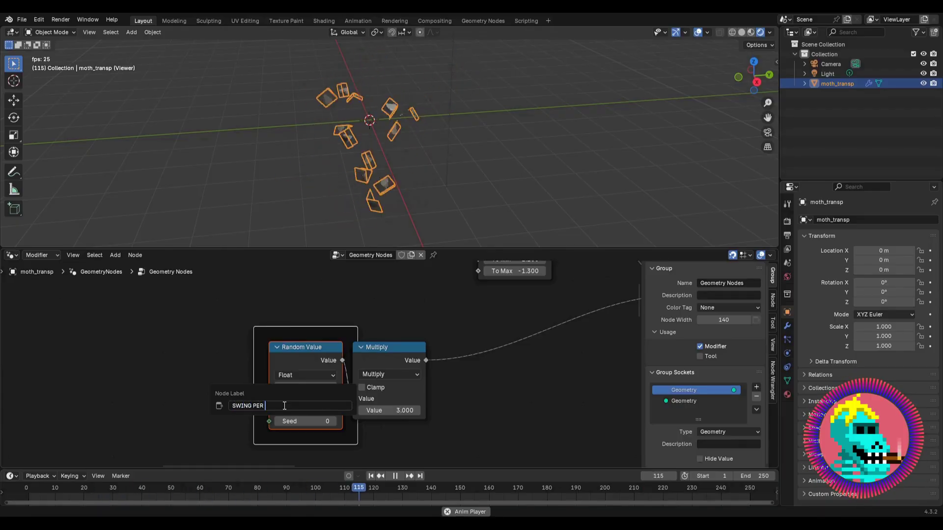
{"action": "type", "text": "SEC"}
{"action": "key", "text": "Return"}
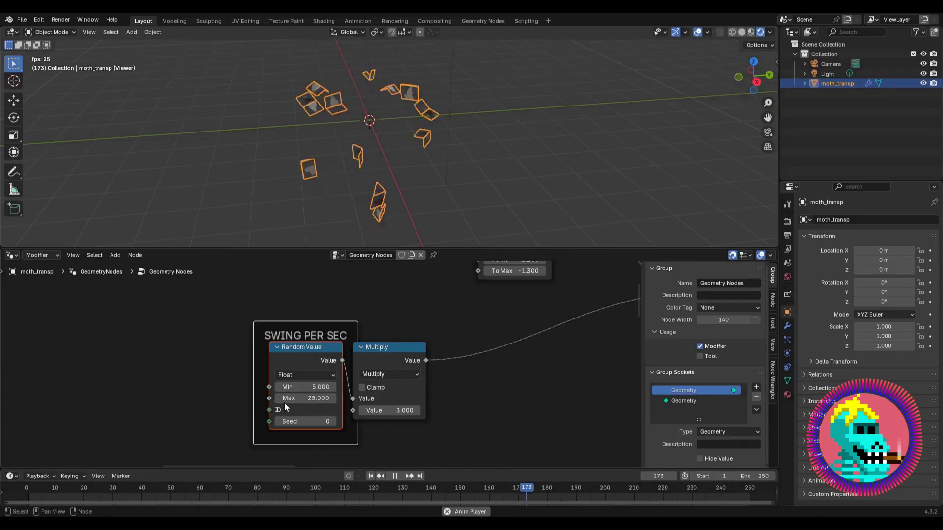
Step: Shift the Multiply node clear of the SWING PER SEC frame and enclose it in a frame labelled "SPEED"
{"action": "left_click_drag", "start_coordinate": [390, 349], "coordinate": [411, 349]}
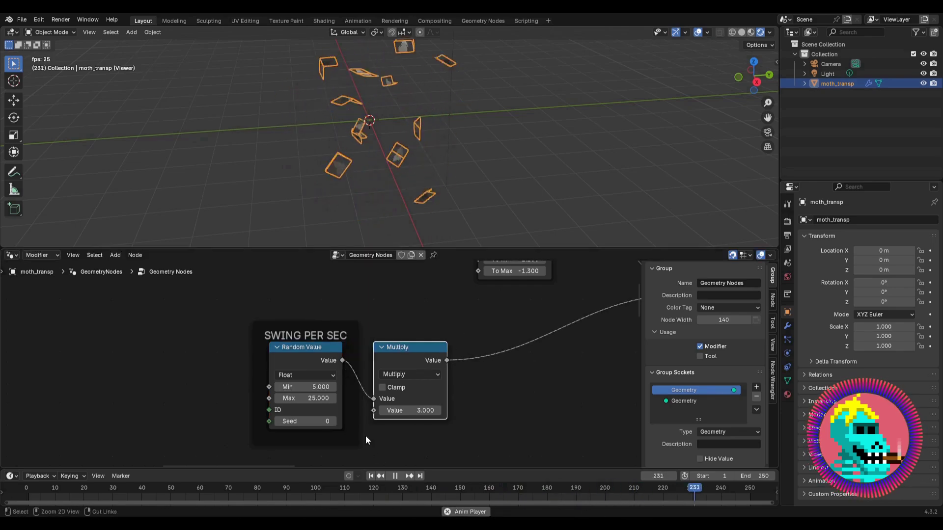
{"action": "key", "text": "ctrl+j"}
{"action": "key", "text": "F2"}
{"action": "type", "text": "SPEED"}
{"action": "key", "text": "Return"}
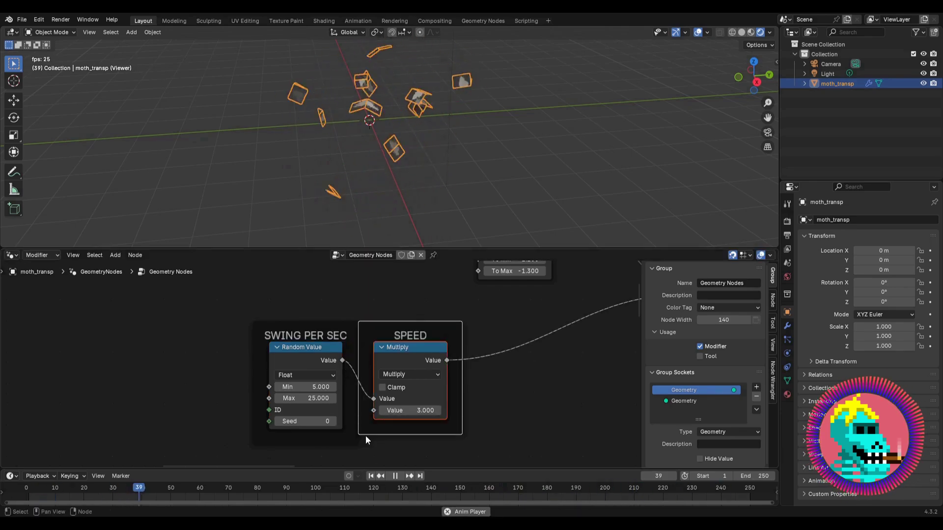
Step: Enclose the Map Range node in a frame labelled "AMPLITUDE"
{"action": "scroll", "coordinate": [361, 381], "scroll_direction": "down", "scroll_amount": 7}
{"action": "middle_click_drag", "start_coordinate": [425, 330], "coordinate": [335, 377]}
{"action": "left_click_drag", "start_coordinate": [391, 284], "coordinate": [344, 362]}
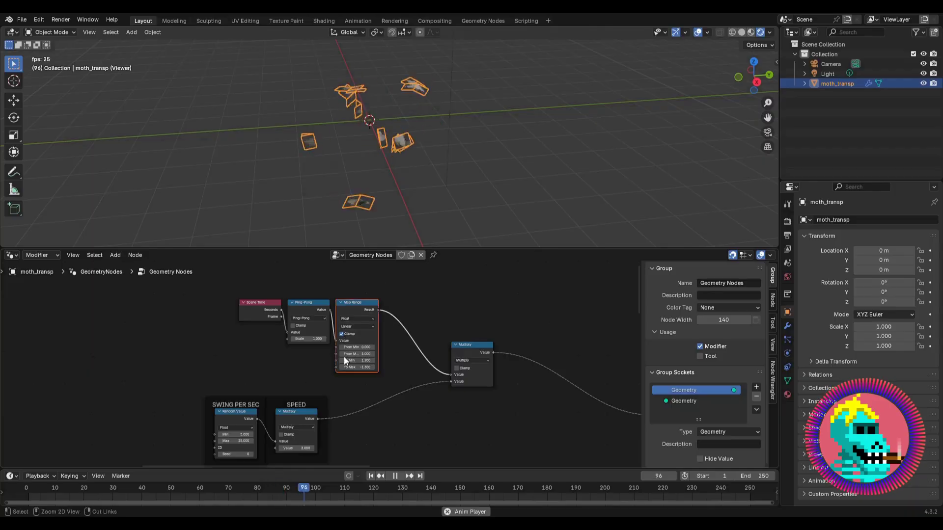
{"action": "key", "text": "ctrl+j"}
{"action": "key", "text": "F2"}
{"action": "type", "text": "AMPLIT"}
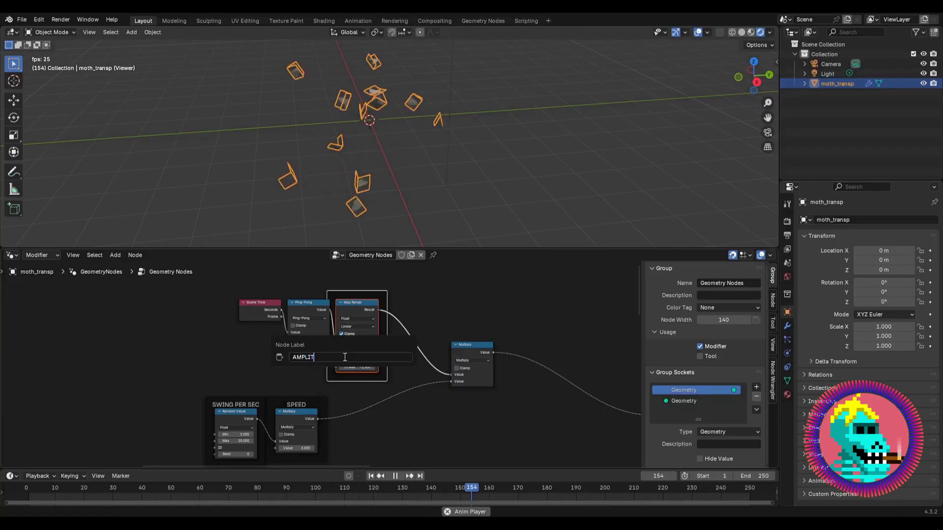
{"action": "type", "text": "UDE"}
{"action": "key", "text": "Return"}
Step: Select the SWING PER SEC and SPEED frames and move them slightly farther from the final Multiply node
{"action": "middle_click_drag", "start_coordinate": [302, 405], "coordinate": [345, 328]}
{"action": "scroll", "coordinate": [345, 328], "scroll_direction": "up", "scroll_amount": 4}
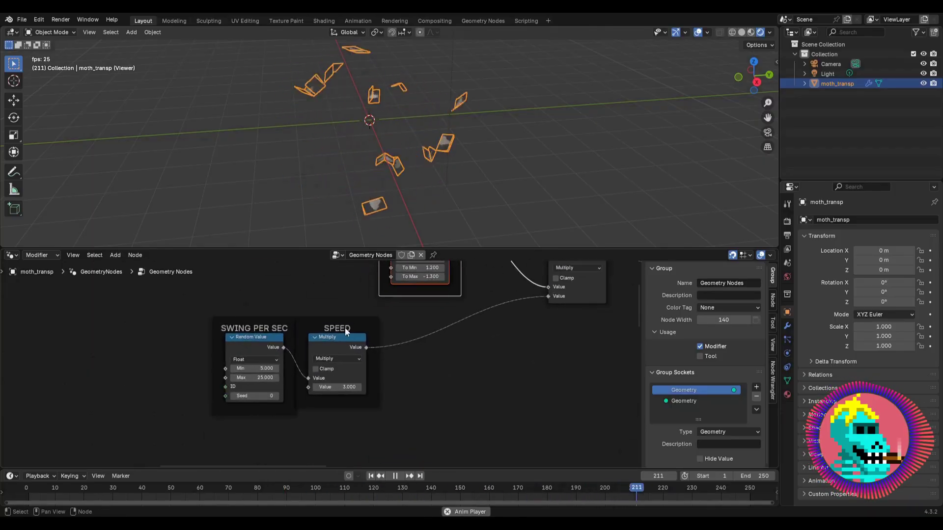
{"action": "left_click_drag", "start_coordinate": [367, 307], "coordinate": [260, 358]}
{"action": "left_click_drag", "start_coordinate": [337, 322], "coordinate": [317, 322]}
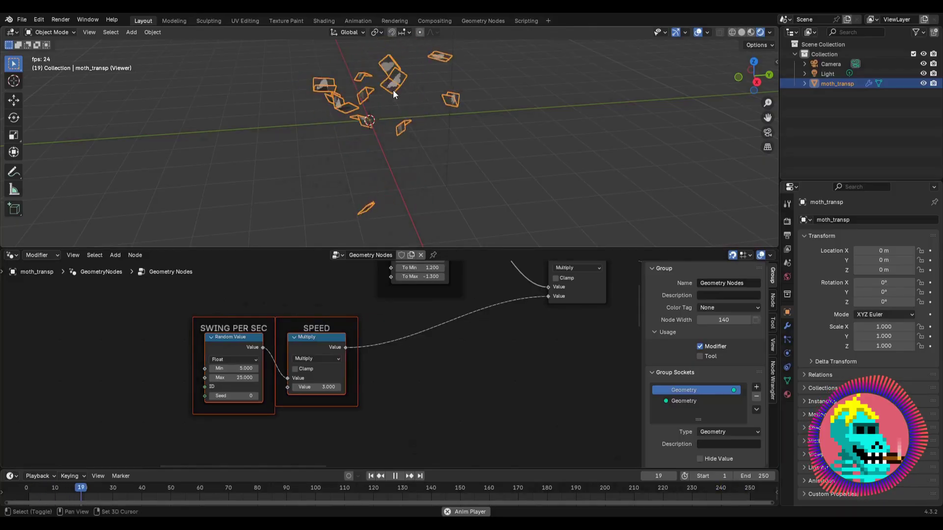
Step: Examine the playing moth animation up close, with the viewport overlays temporarily hidden
{"action": "middle_click_drag", "start_coordinate": [393, 90], "coordinate": [382, 152], "text": "shift"}
{"action": "scroll", "coordinate": [403, 111], "scroll_direction": "up", "scroll_amount": 2}
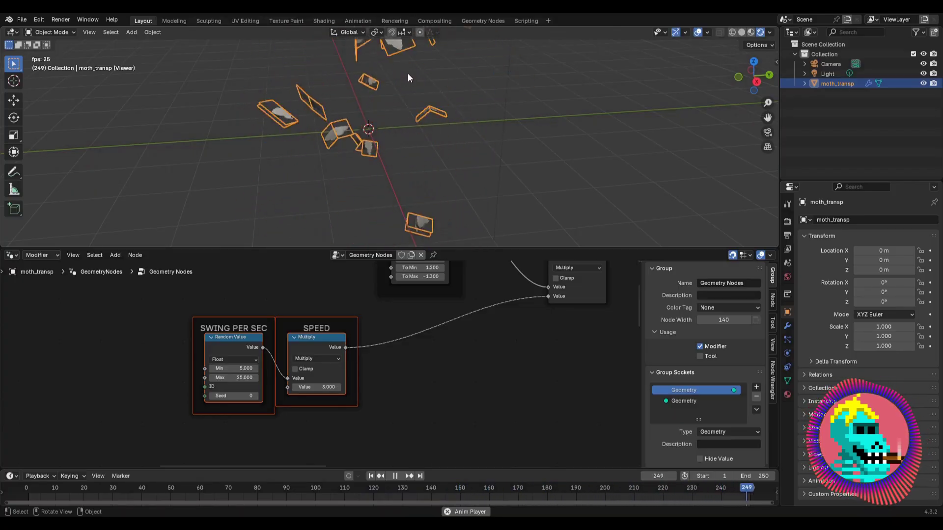
{"action": "left_click", "coordinate": [699, 32]}
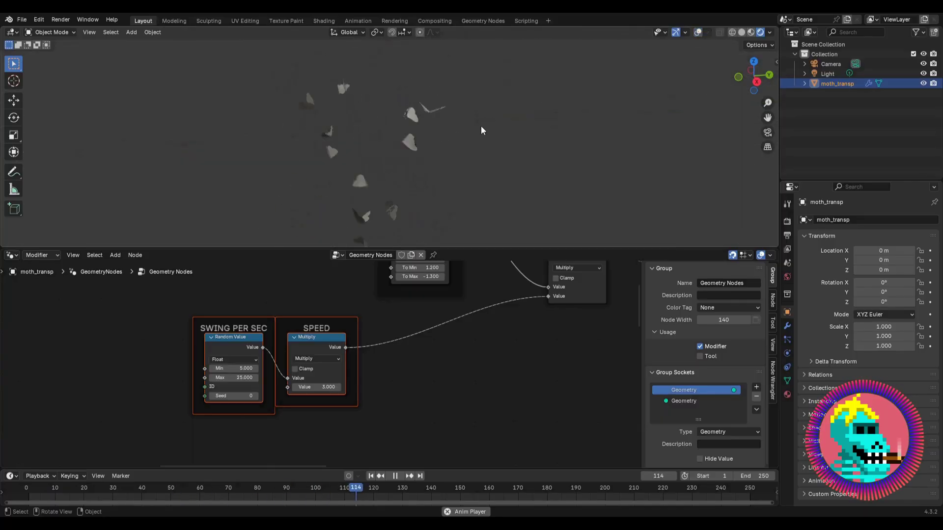
{"action": "left_click", "coordinate": [698, 32]}
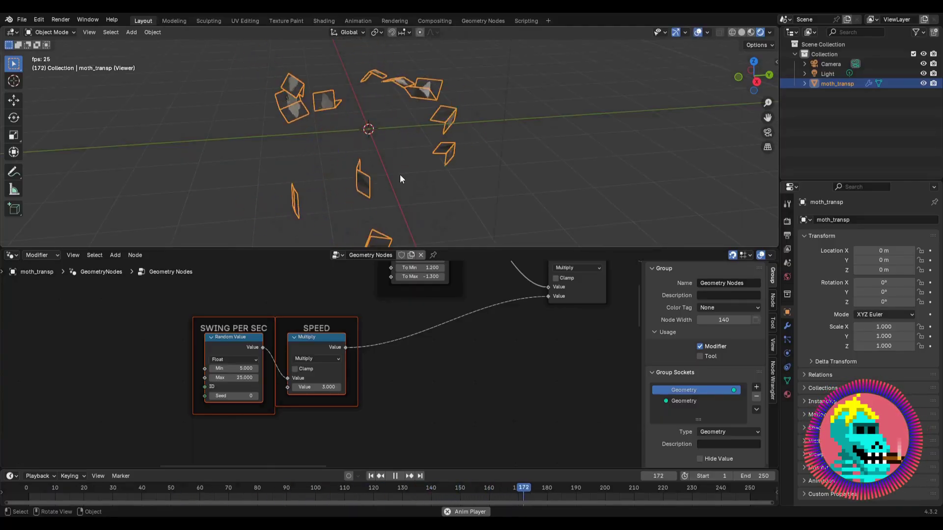
{"action": "scroll", "coordinate": [390, 323], "scroll_direction": "down", "scroll_amount": 1}
{"action": "scroll", "coordinate": [390, 323], "scroll_direction": "down", "scroll_amount": 2}
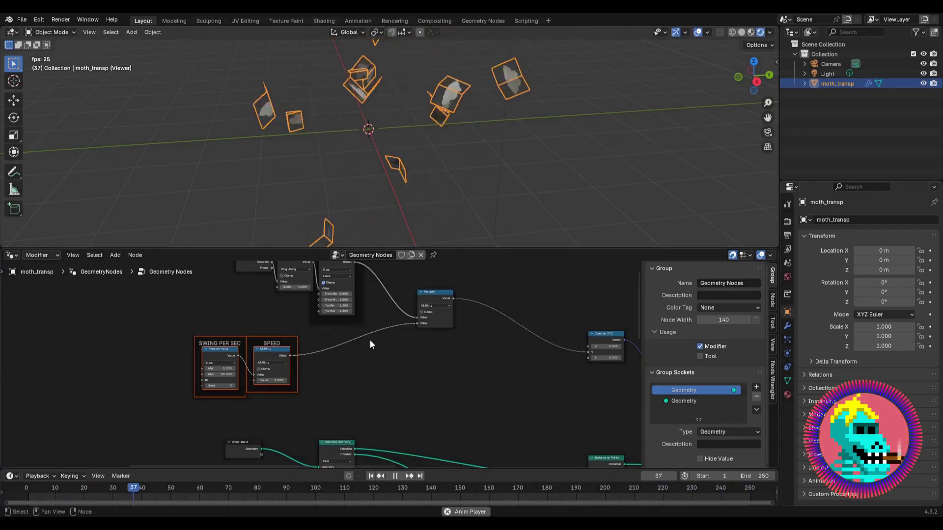
Step: Insert a Math node set to Multiply into the link between the SPEED frame's node and the final Multiply node
{"action": "scroll", "coordinate": [324, 347], "scroll_direction": "up", "scroll_amount": 2}
{"action": "key", "text": "shift+a"}
{"action": "mouse_move", "coordinate": [354, 324]}
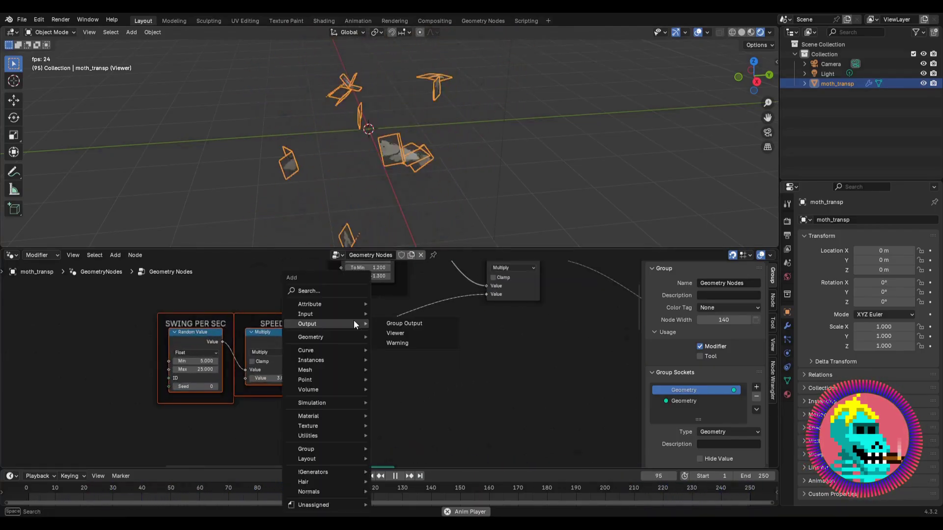
{"action": "type", "text": "math"}
{"action": "key", "text": "Return"}
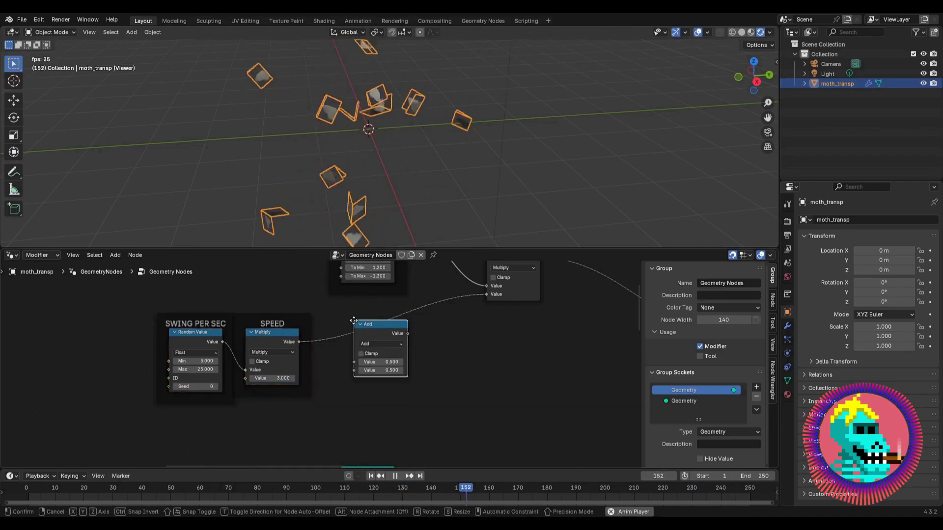
{"action": "left_click", "coordinate": [367, 334]}
{"action": "left_click", "coordinate": [367, 345]}
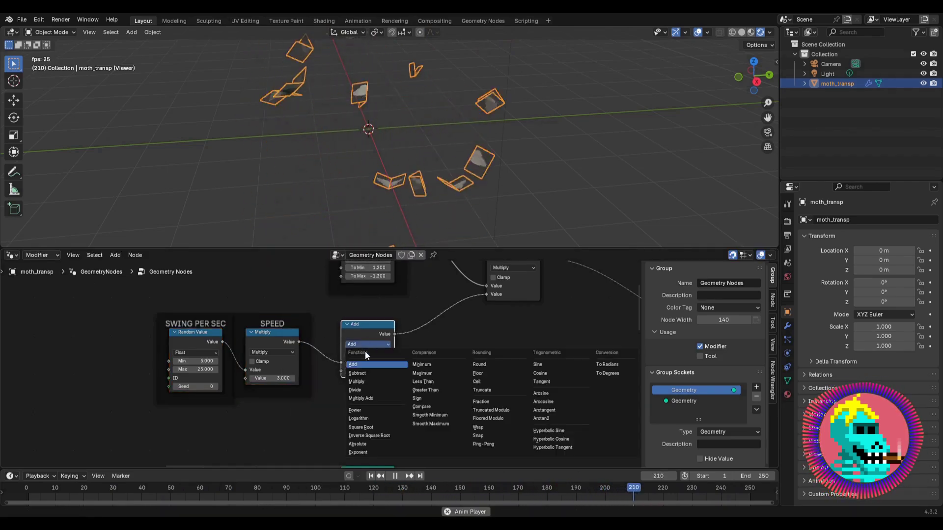
{"action": "left_click", "coordinate": [364, 381]}
Step: Connect the Sample Curve node's Tangent output to the second value of the new Multiply node after the SPEED frame
{"action": "scroll", "coordinate": [328, 343], "scroll_direction": "down", "scroll_amount": 3}
{"action": "scroll", "coordinate": [329, 344], "scroll_direction": "down", "scroll_amount": 5}
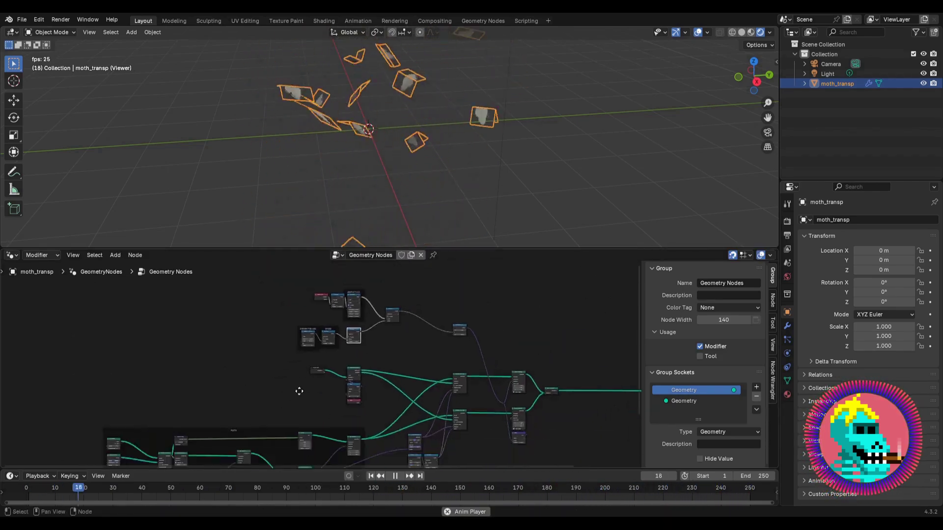
{"action": "scroll", "coordinate": [344, 423], "scroll_direction": "up", "scroll_amount": 5}
{"action": "scroll", "coordinate": [322, 359], "scroll_direction": "up", "scroll_amount": 3}
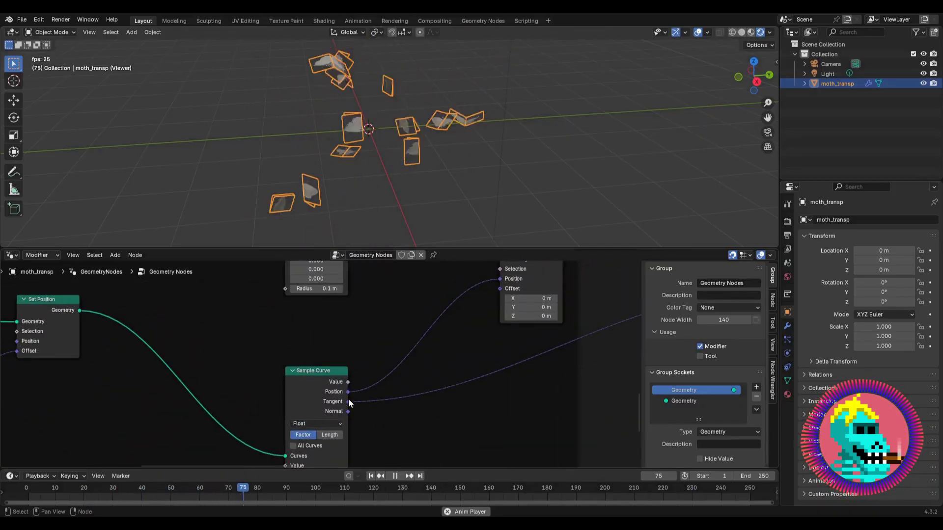
{"action": "left_click_drag", "start_coordinate": [348, 402], "coordinate": [491, 352]}
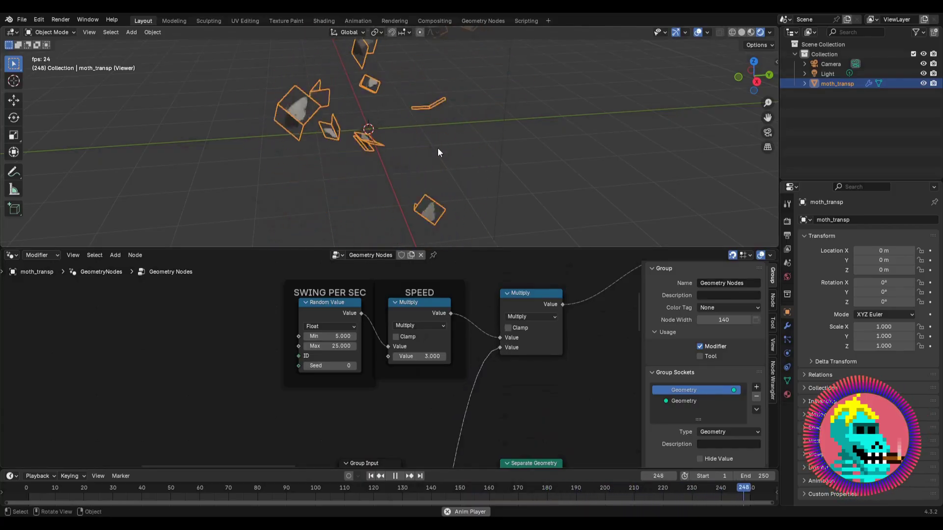
Step: Duplicate the new Multiply node into the incoming Tangent link and place the copy directly below the original
{"action": "middle_click_drag", "start_coordinate": [416, 137], "coordinate": [411, 155], "text": "shift"}
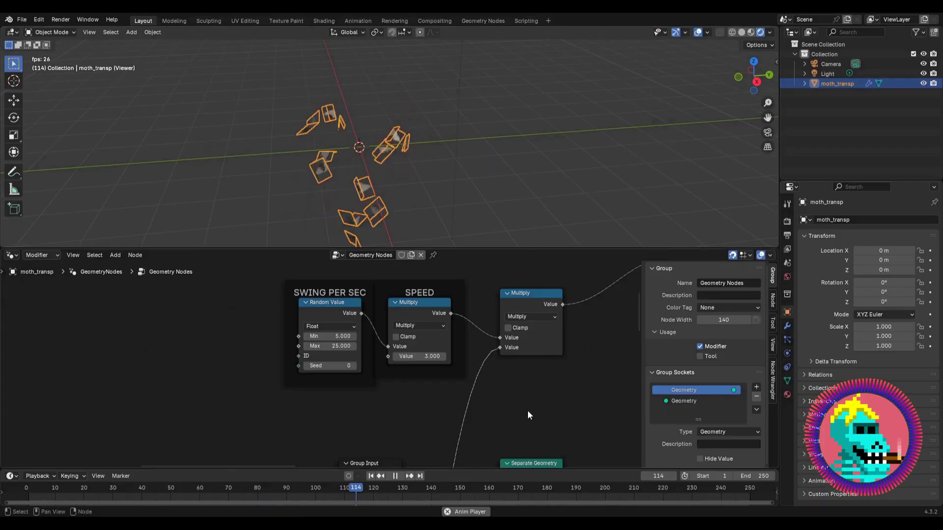
{"action": "middle_click_drag", "start_coordinate": [491, 343], "coordinate": [356, 329]}
{"action": "key", "text": "shift+d"}
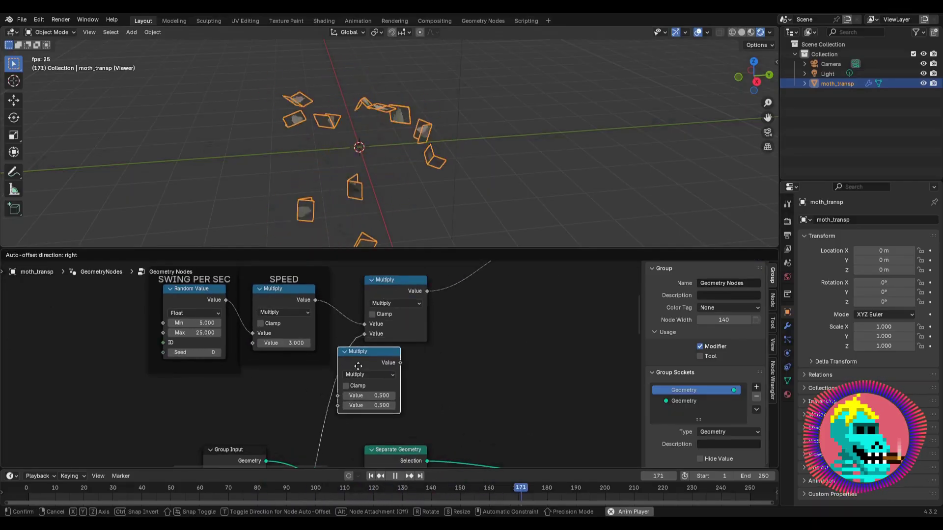
{"action": "left_click", "coordinate": [358, 364]}
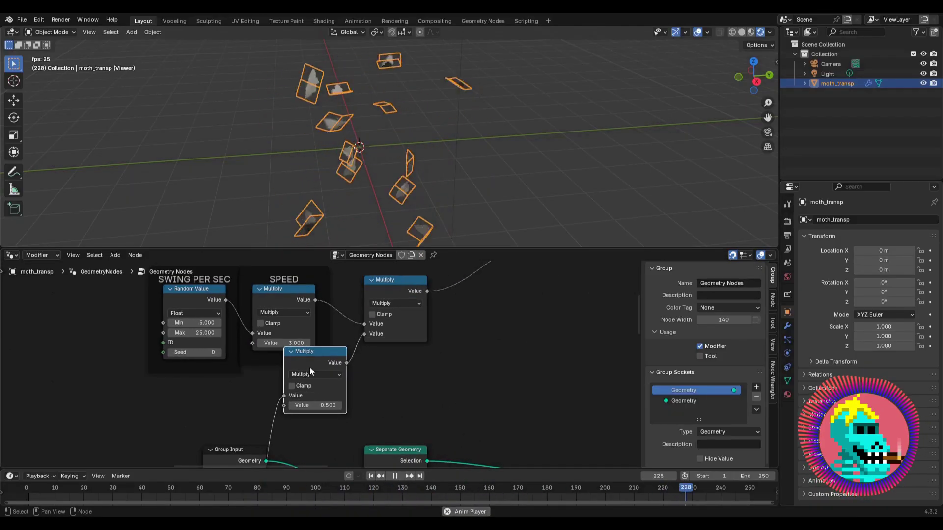
{"action": "left_click_drag", "start_coordinate": [310, 367], "coordinate": [389, 367]}
{"action": "scroll", "coordinate": [369, 366], "scroll_direction": "up", "scroll_amount": 2}
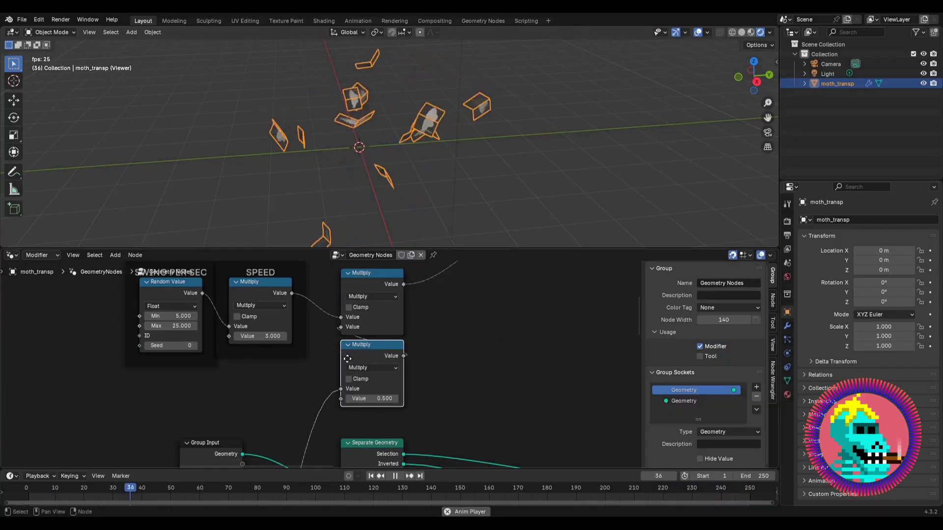
Step: Change the duplicated math node's operation to Add and set its second value to 1
{"action": "left_click", "coordinate": [362, 369]}
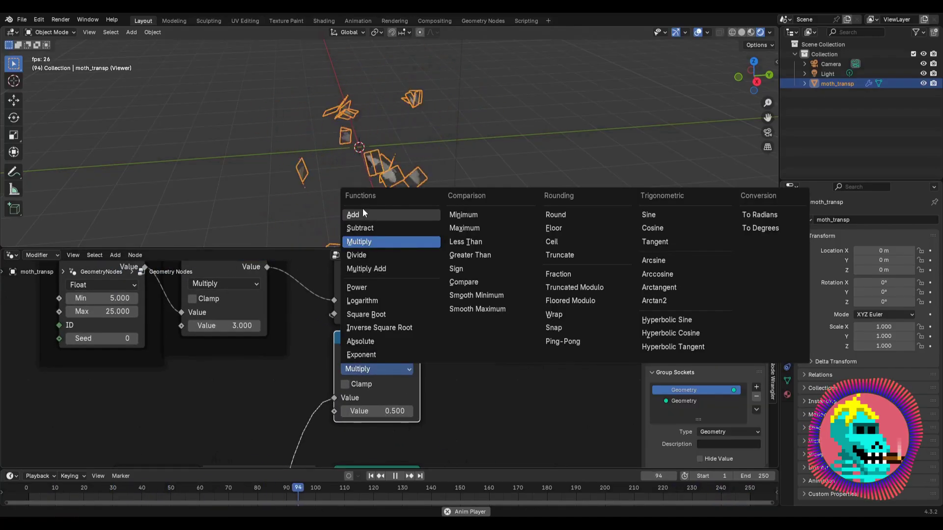
{"action": "left_click", "coordinate": [354, 213]}
{"action": "left_click", "coordinate": [377, 411]}
{"action": "type", "text": "1"}
{"action": "key", "text": "Return"}
{"action": "key", "text": "h"}
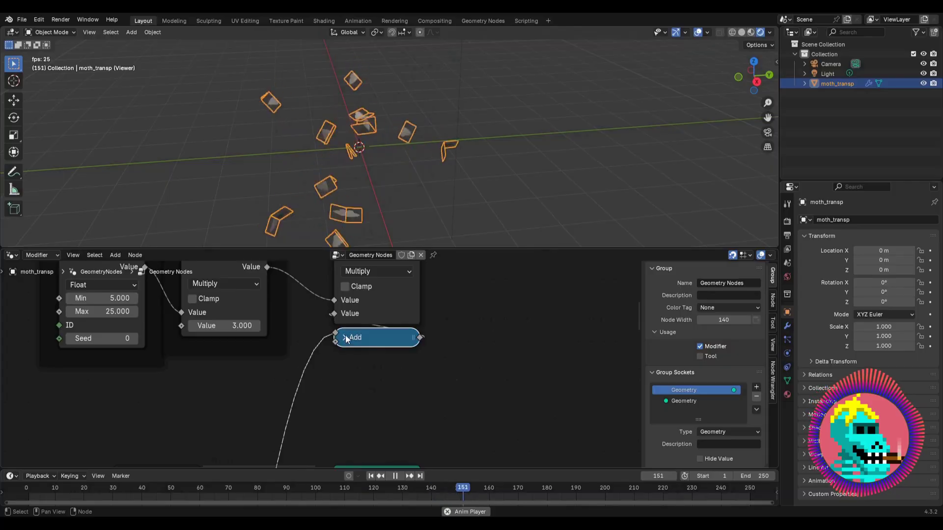
{"action": "key", "text": "h"}
Step: Enclose the stacked Multiply and Add nodes in a frame labelled "RANDOMIZE"
{"action": "scroll", "coordinate": [342, 362], "scroll_direction": "down", "scroll_amount": 1}
{"action": "scroll", "coordinate": [342, 362], "scroll_direction": "down", "scroll_amount": 2}
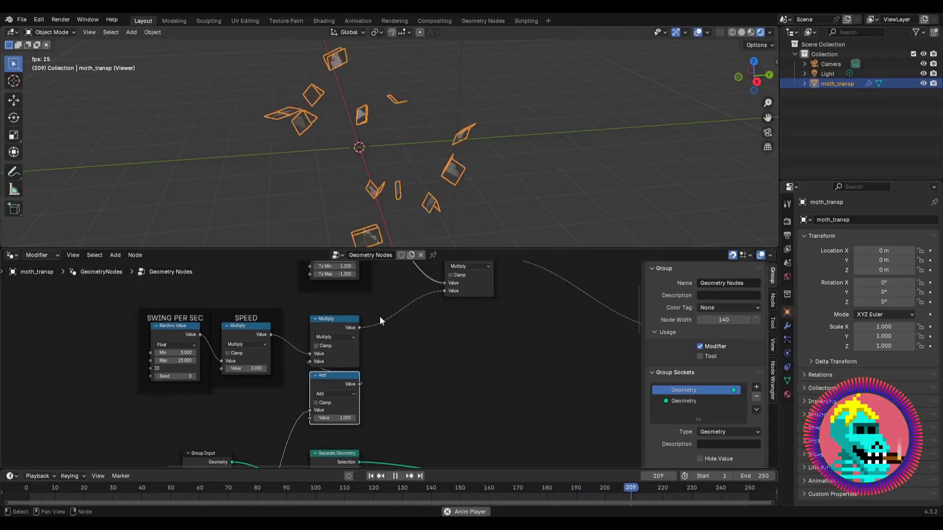
{"action": "left_click_drag", "start_coordinate": [378, 315], "coordinate": [315, 423]}
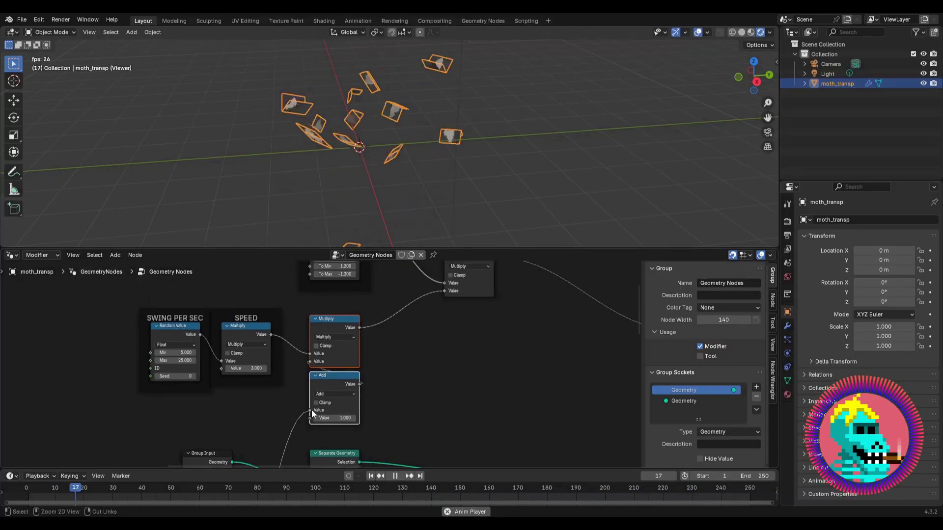
{"action": "key", "text": "ctrl+j"}
{"action": "key", "text": "F2"}
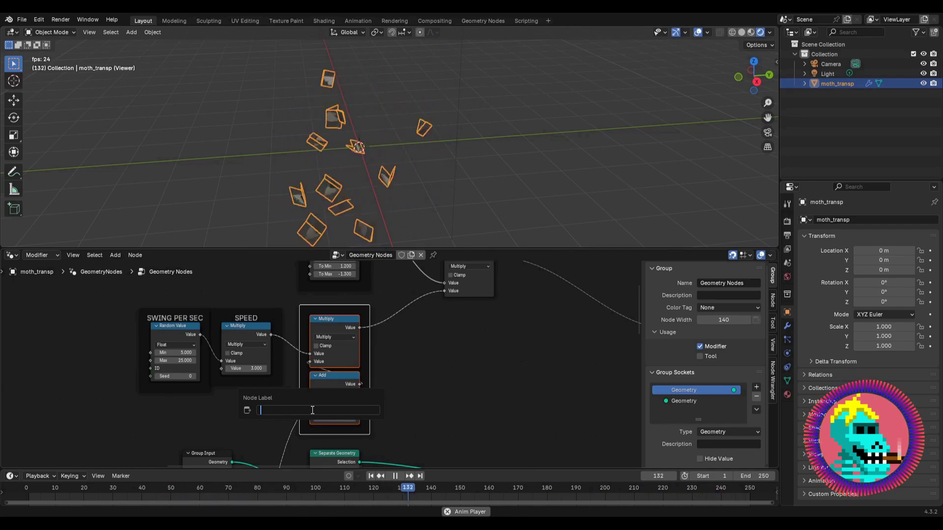
{"action": "type", "text": "RANDOMIZE PAT"}
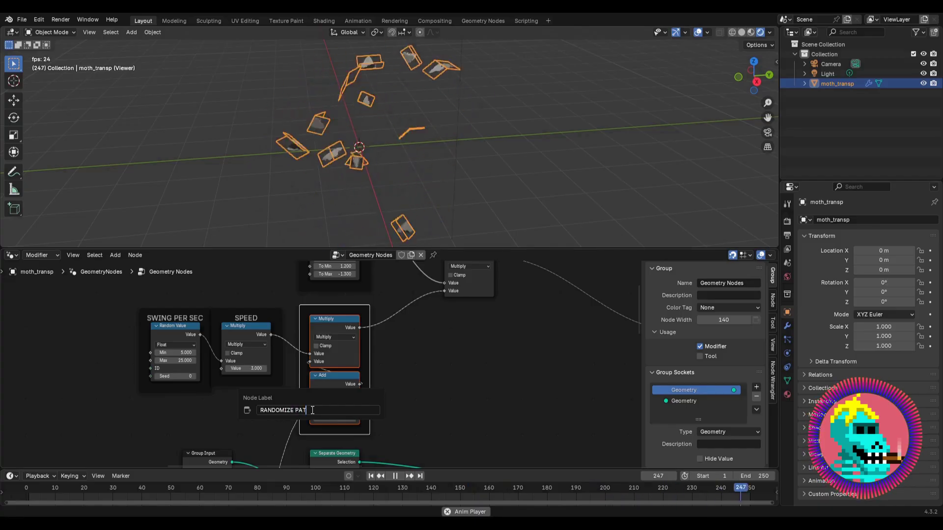
{"action": "key", "text": "BackSpace"}
{"action": "key", "text": "BackSpace"}
{"action": "key", "text": "BackSpace"}
{"action": "key", "text": "Return"}
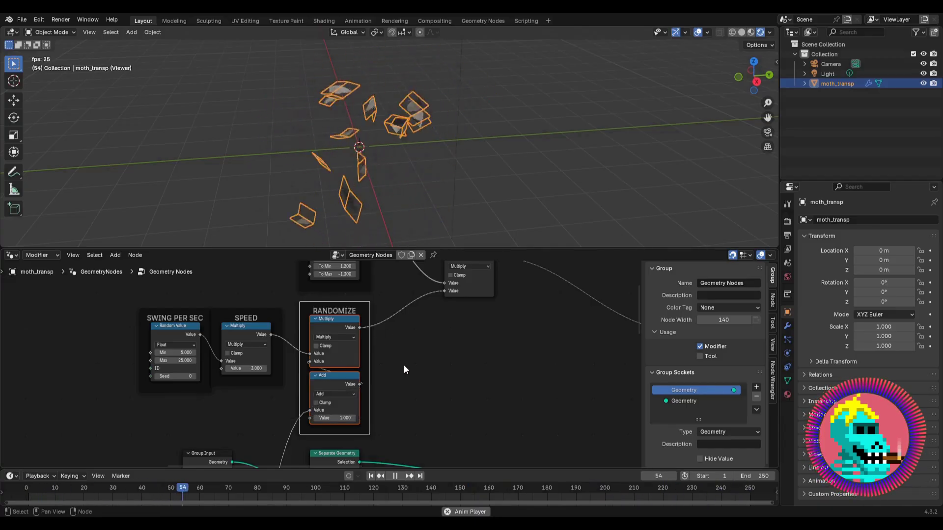
Step: Hide the viewport overlays to examine the randomized wing motion in the playing animation
{"action": "scroll", "coordinate": [403, 365], "scroll_direction": "down", "scroll_amount": 3}
{"action": "scroll", "coordinate": [382, 349], "scroll_direction": "up", "scroll_amount": 1}
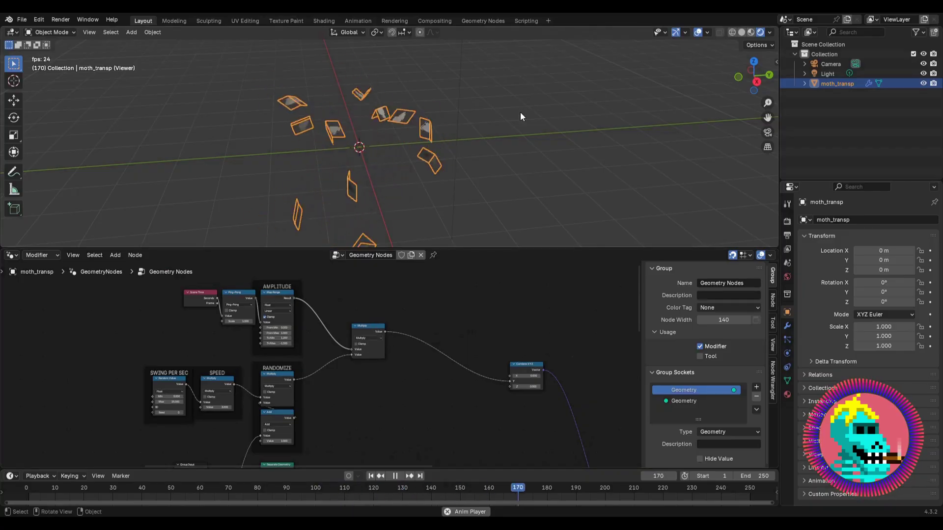
{"action": "left_click", "coordinate": [697, 32]}
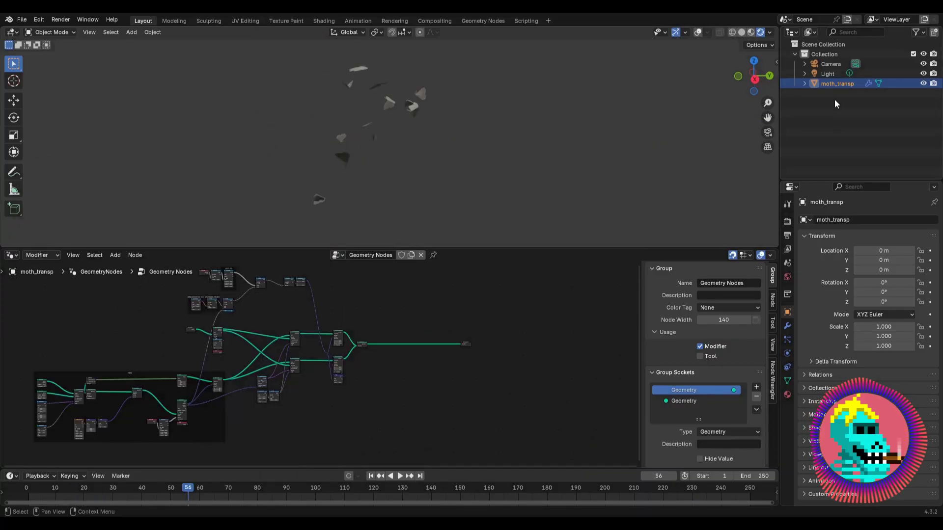
Step: Show the viewport overlays again and delete the existing Light from the scene
{"action": "left_click", "coordinate": [827, 73]}
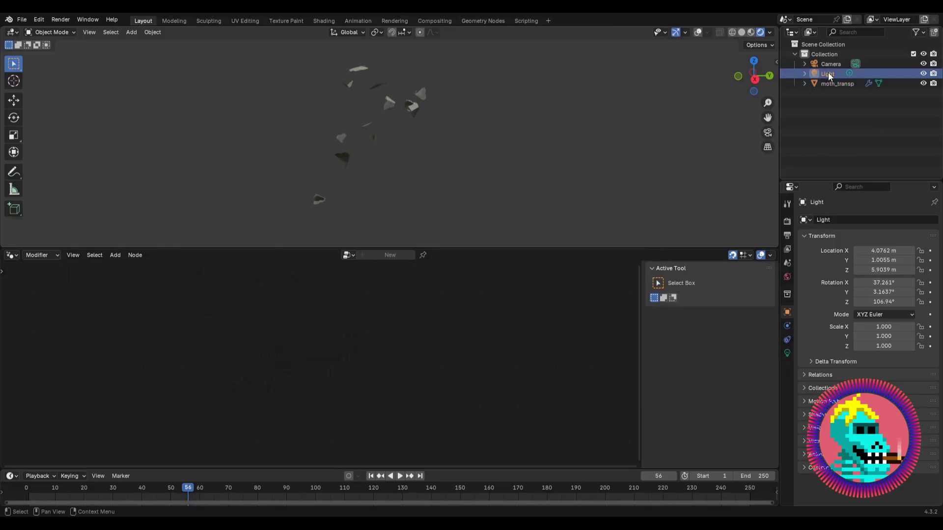
{"action": "left_click", "coordinate": [698, 32]}
{"action": "middle_click_drag", "start_coordinate": [388, 110], "coordinate": [420, 128]}
{"action": "scroll", "coordinate": [420, 128], "scroll_direction": "down", "scroll_amount": 2}
{"action": "middle_click_drag", "start_coordinate": [482, 129], "coordinate": [480, 121]}
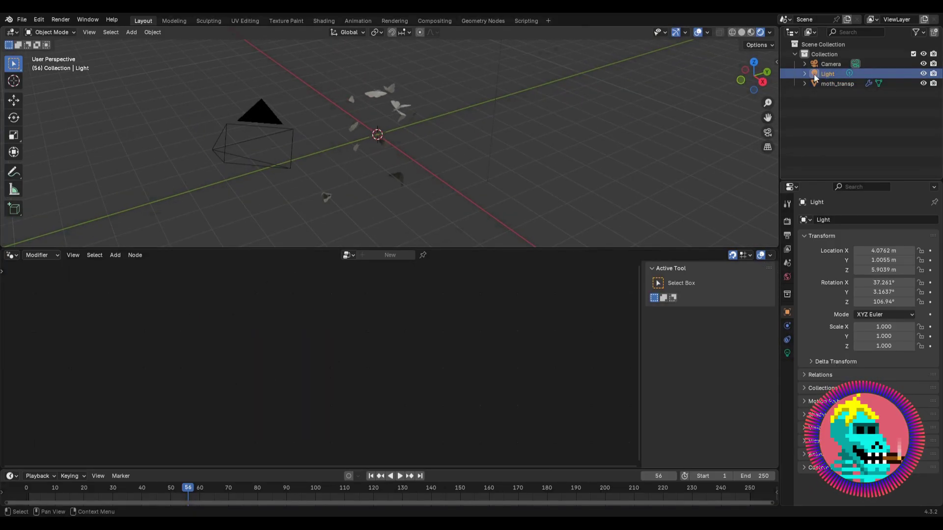
{"action": "key", "text": "x"}
Step: Add a point light at the world origin among the moths
{"action": "middle_click_drag", "start_coordinate": [414, 120], "coordinate": [402, 125]}
{"action": "scroll", "coordinate": [402, 126], "scroll_direction": "up", "scroll_amount": 1}
{"action": "key", "text": "shift+a"}
{"action": "mouse_move", "coordinate": [381, 162]}
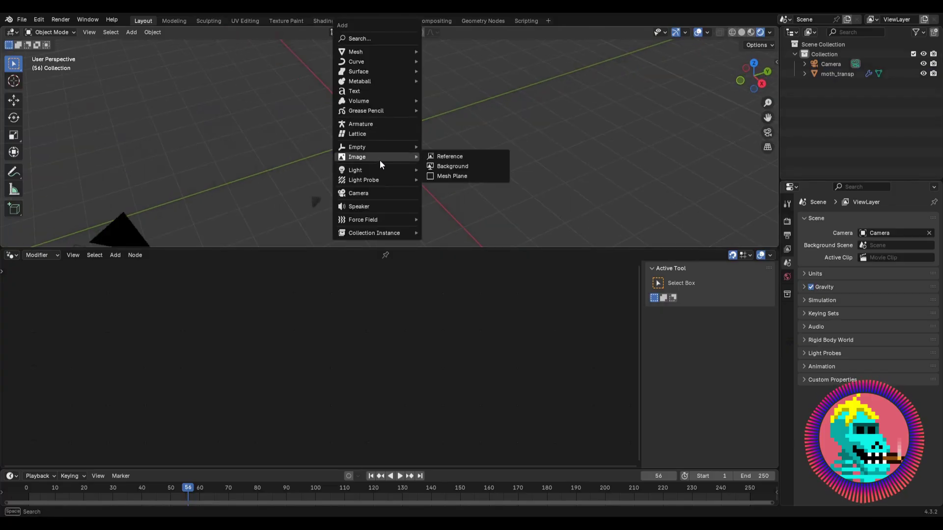
{"action": "left_click", "coordinate": [442, 169]}
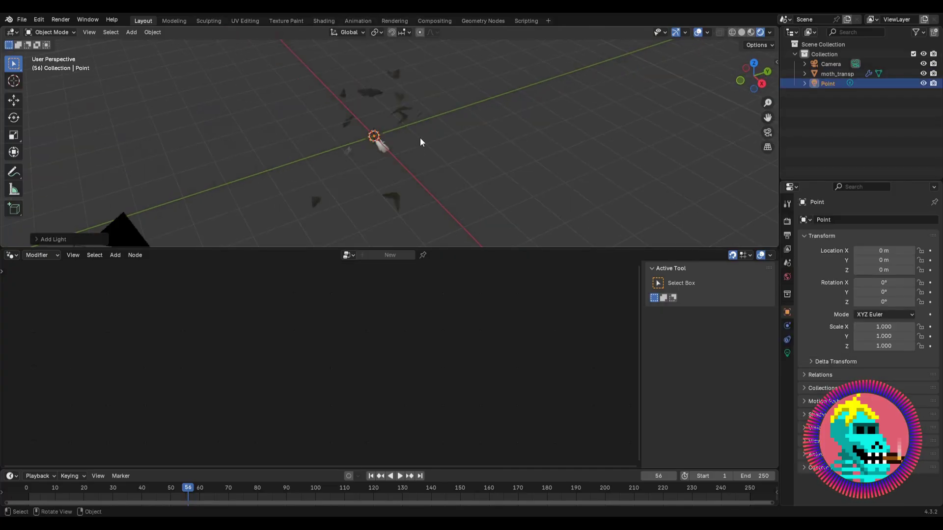
{"action": "middle_click_drag", "start_coordinate": [420, 142], "coordinate": [364, 131]}
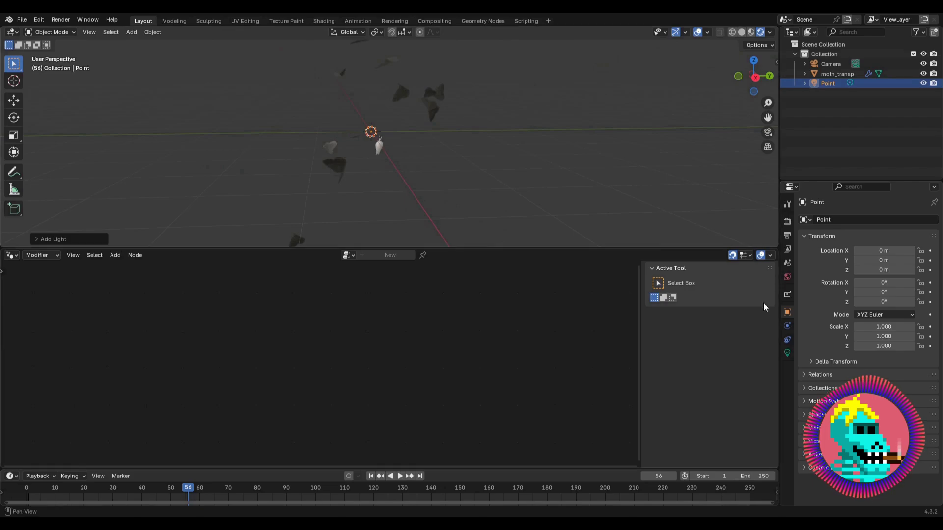
Step: Set the point light's power to 1000 W and its colour to a light green
{"action": "left_click", "coordinate": [787, 354]}
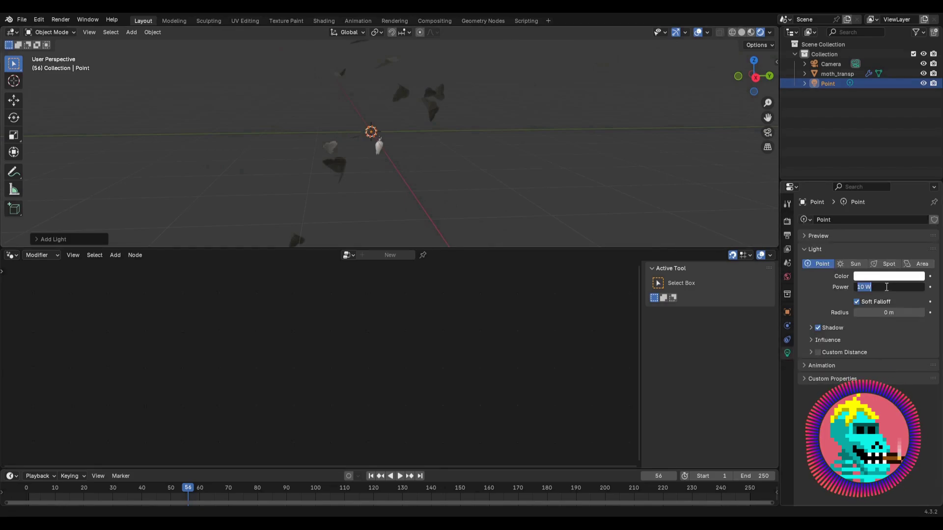
{"action": "key", "text": "Return"}
{"action": "left_click", "coordinate": [882, 276]}
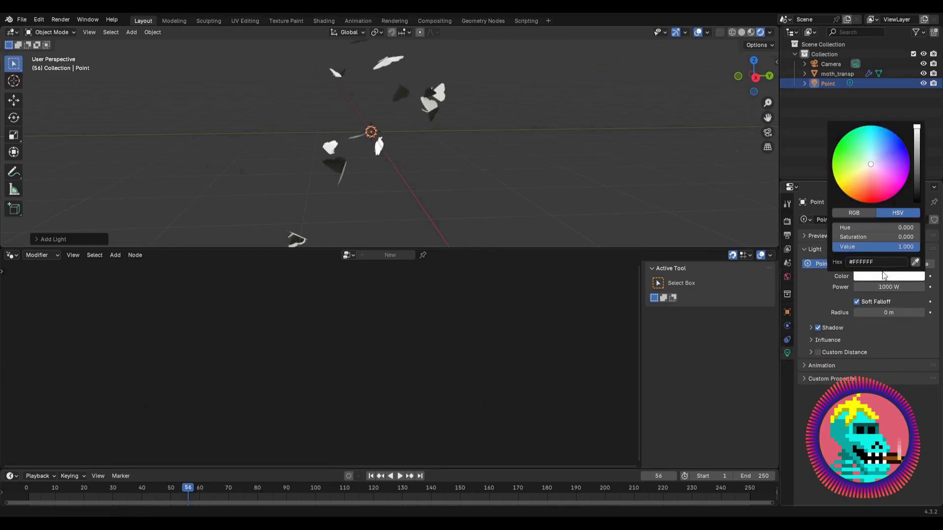
{"action": "left_click", "coordinate": [884, 276]}
{"action": "left_click", "coordinate": [885, 273]}
{"action": "left_click_drag", "start_coordinate": [870, 164], "coordinate": [867, 154]}
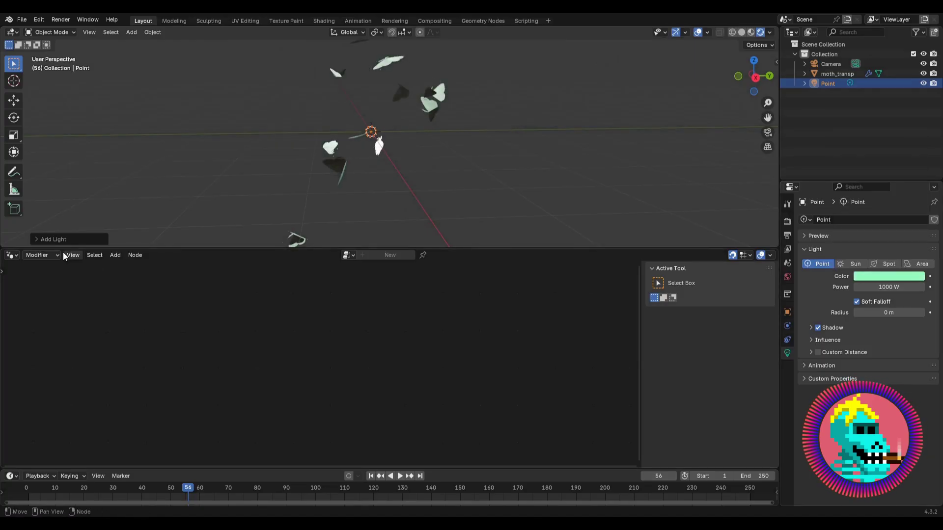
Step: Switch the node editor to the Shader Editor and show the World shader nodes
{"action": "left_click", "coordinate": [14, 256]}
{"action": "left_click", "coordinate": [31, 346]}
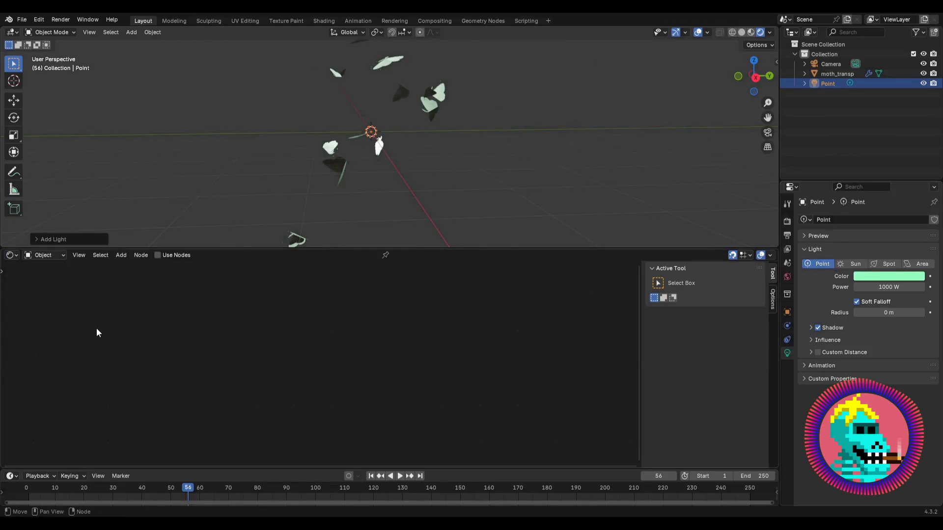
{"action": "left_click", "coordinate": [46, 253]}
{"action": "left_click", "coordinate": [49, 290]}
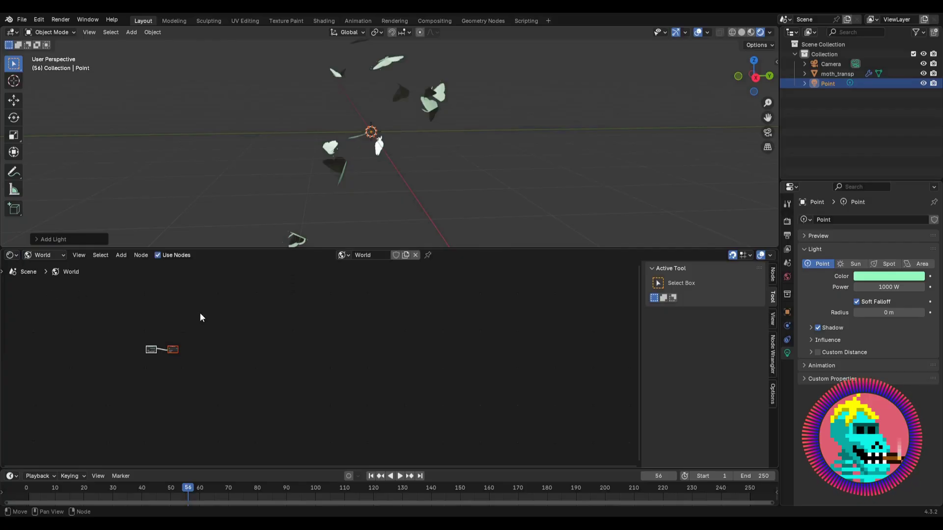
Step: Delete the Background node from the World shader, leaving only the World Output node
{"action": "scroll", "coordinate": [338, 347], "scroll_direction": "up", "scroll_amount": 8}
{"action": "left_click", "coordinate": [462, 324]}
{"action": "middle_click_drag", "start_coordinate": [462, 323], "coordinate": [356, 329]}
{"action": "scroll", "coordinate": [356, 329], "scroll_direction": "up", "scroll_amount": 3}
{"action": "key", "text": "x"}
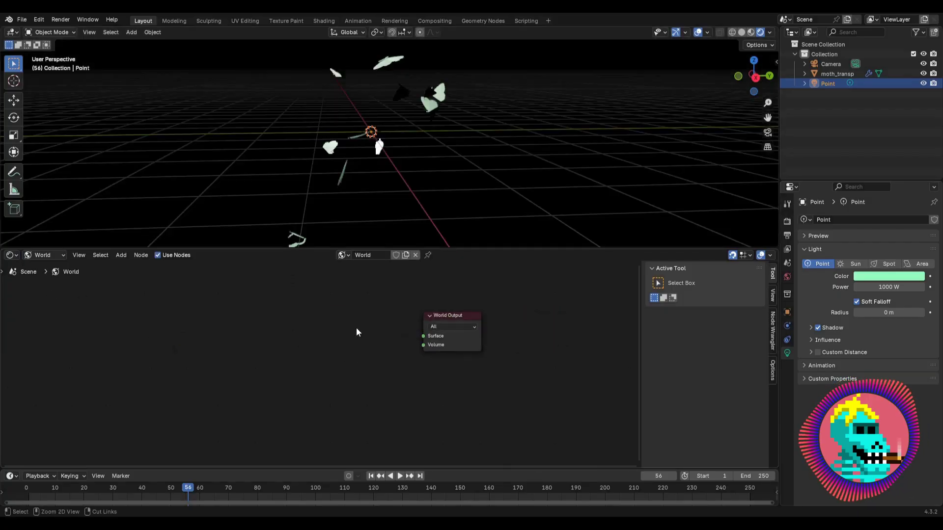
Step: Add a Volume Scatter node, connect it to the World Output's Volume input, and place it slightly below that node
{"action": "key", "text": "shift+a"}
{"action": "left_click", "coordinate": [338, 361]}
{"action": "type", "text": "volume"}
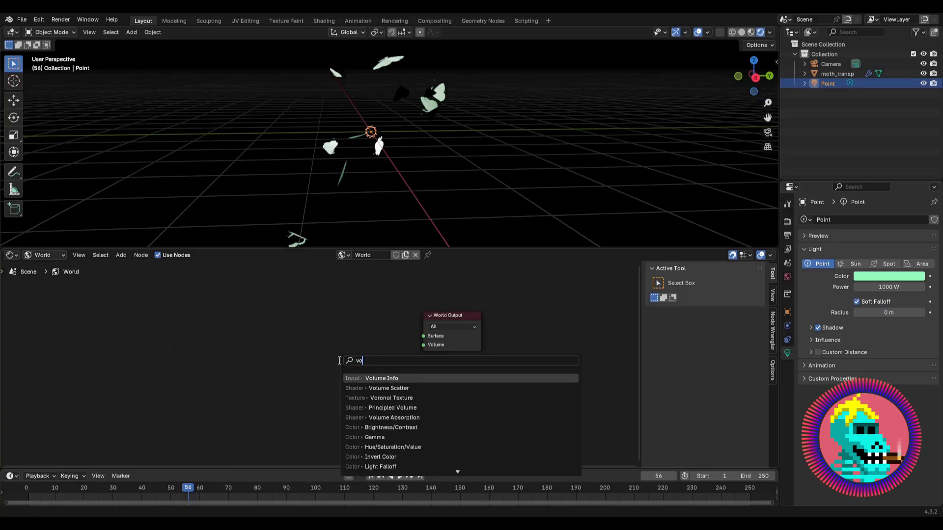
{"action": "key", "text": "Return"}
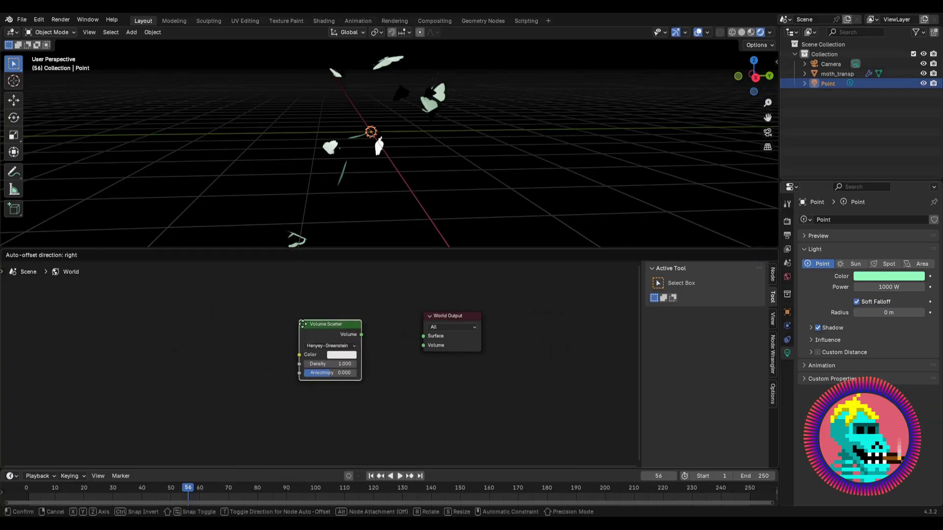
{"action": "left_click", "coordinate": [306, 330]}
{"action": "left_click_drag", "start_coordinate": [447, 339], "coordinate": [428, 345]}
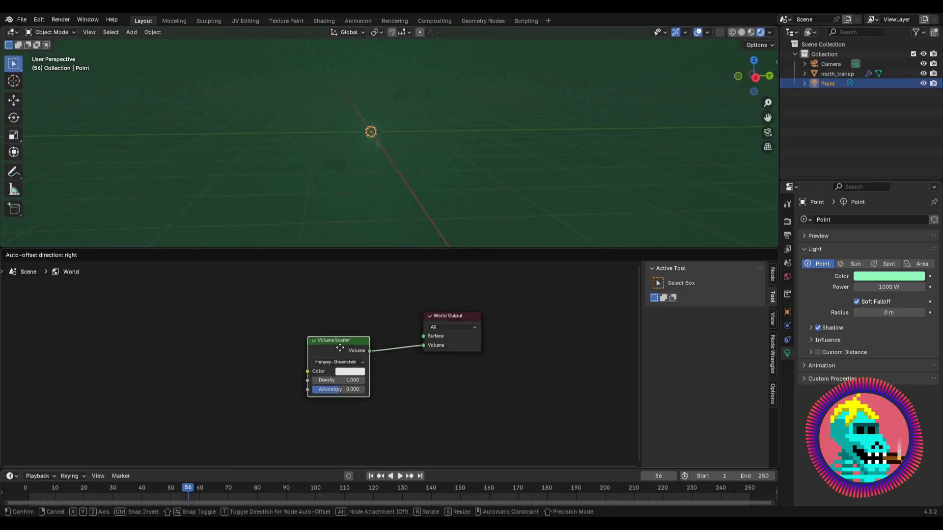
Step: Reset the camera's rotation and location to 0 on all axes
{"action": "scroll", "coordinate": [400, 162], "scroll_direction": "down", "scroll_amount": 2}
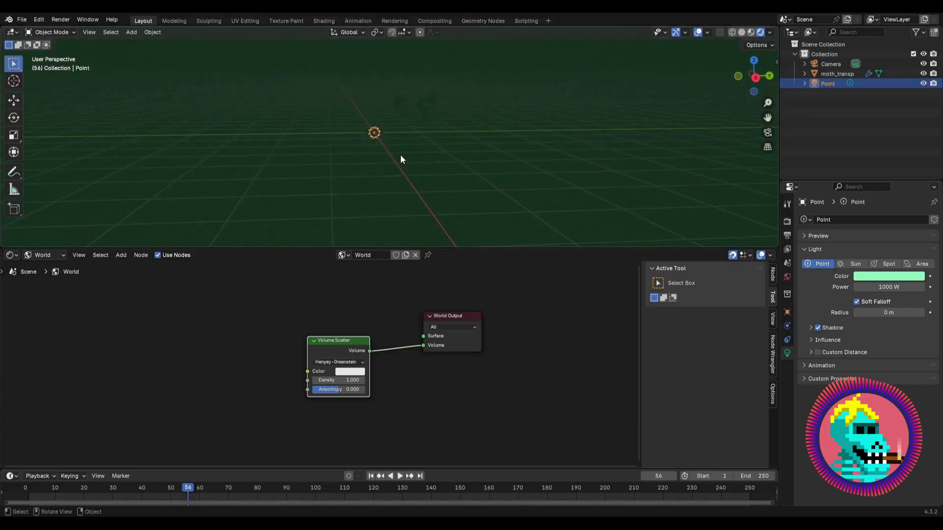
{"action": "left_click", "coordinate": [825, 64]}
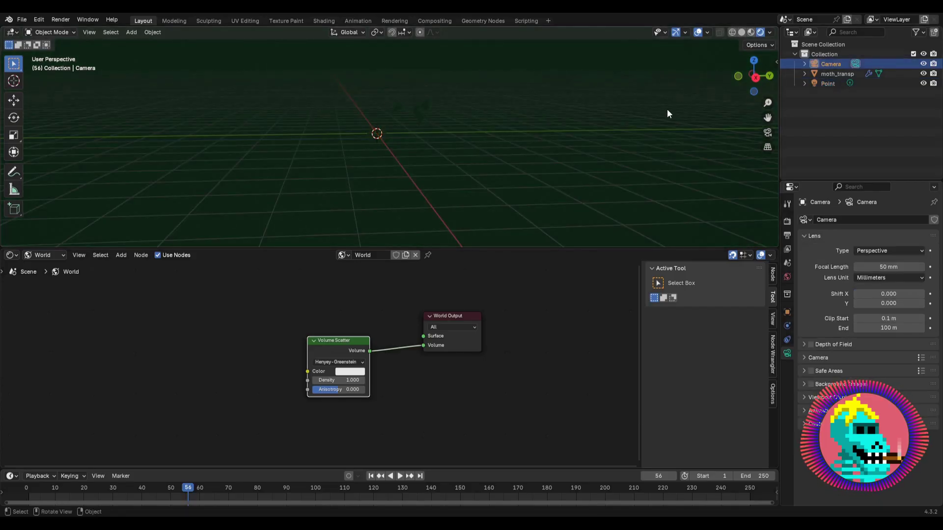
{"action": "key", "text": "n"}
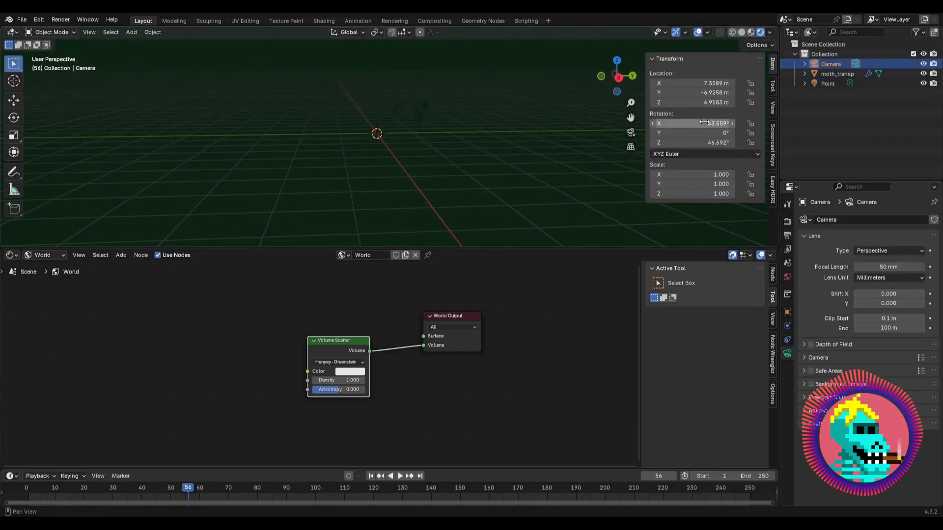
{"action": "left_click_drag", "start_coordinate": [705, 120], "coordinate": [705, 143]}
{"action": "type", "text": "0"}
{"action": "key", "text": "Return"}
{"action": "type", "text": "0"}
{"action": "key", "text": "Return"}
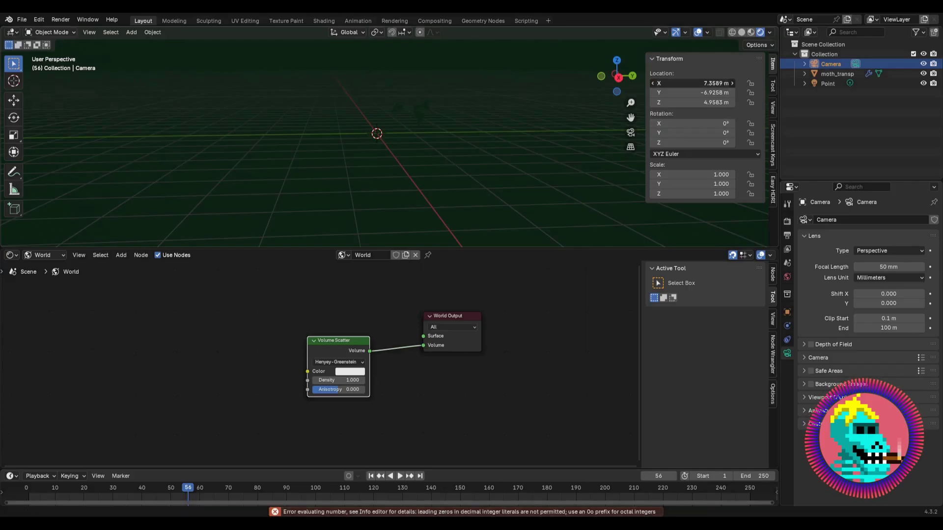
{"action": "left_click_drag", "start_coordinate": [706, 84], "coordinate": [707, 103]}
{"action": "type", "text": "0"}
{"action": "key", "text": "Return"}
{"action": "middle_click_drag", "start_coordinate": [331, 104], "coordinate": [401, 155]}
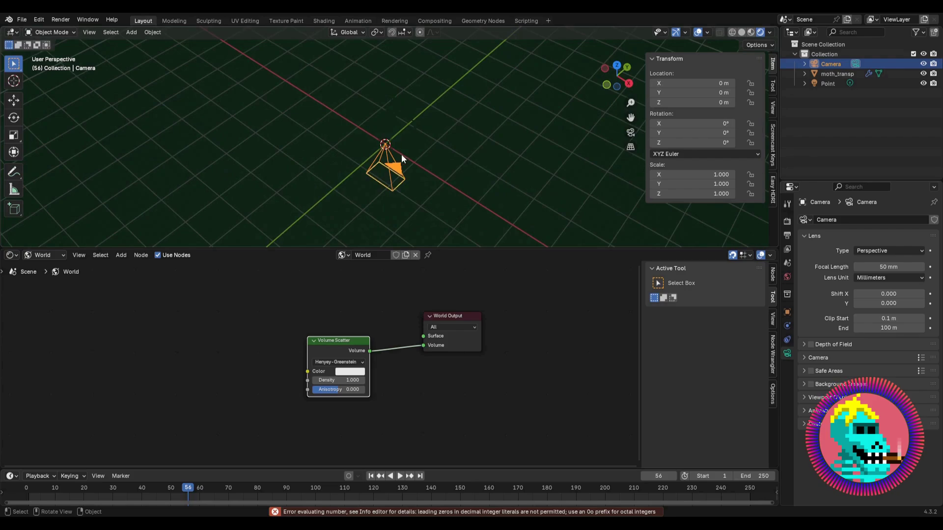
Step: Set the camera's X rotation to 90° and move it along Y to about -5 m
{"action": "left_click", "coordinate": [711, 123]}
{"action": "type", "text": "90"}
{"action": "key", "text": "Return"}
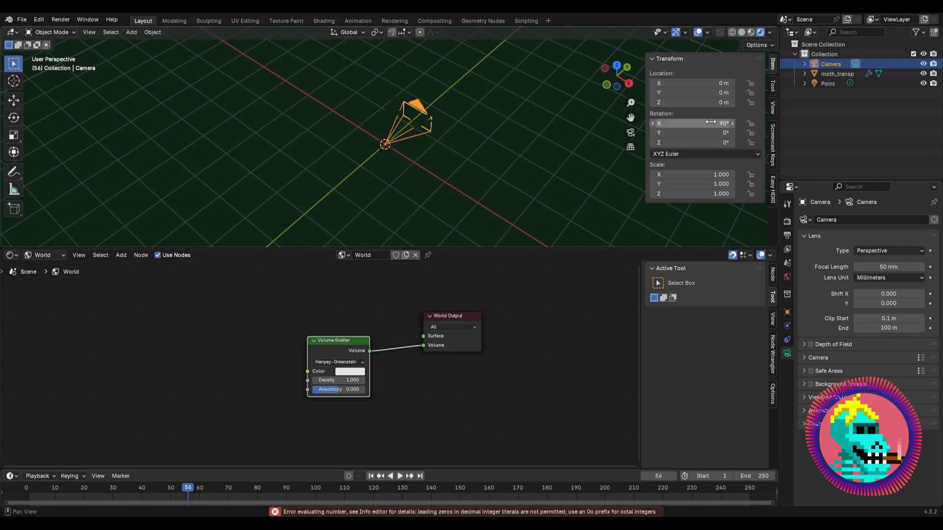
{"action": "key", "text": "g"}
{"action": "key", "text": "y"}
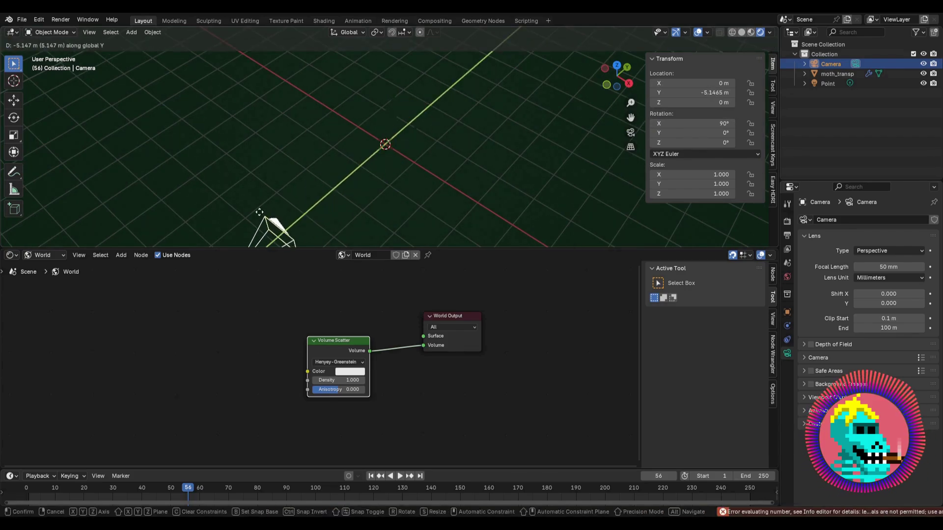
{"action": "left_click", "coordinate": [310, 166]}
{"action": "middle_click_drag", "start_coordinate": [403, 138], "coordinate": [441, 107], "text": "shift"}
{"action": "scroll", "coordinate": [441, 107], "scroll_direction": "up", "scroll_amount": 1}
{"action": "left_click", "coordinate": [464, 109]}
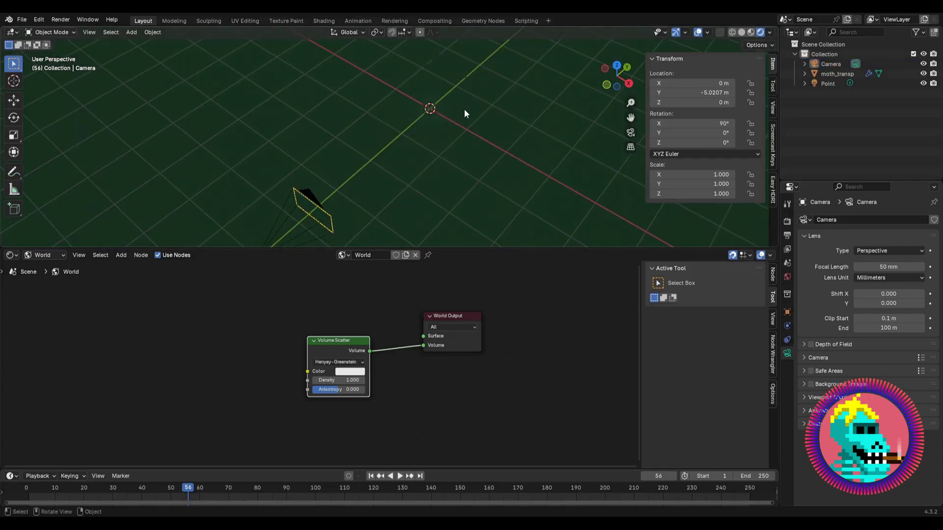
Step: Move the camera farther back along Y to about -7.65 m and look through it
{"action": "left_click", "coordinate": [837, 73]}
{"action": "key", "text": "KP_Decimal"}
{"action": "middle_click_drag", "start_coordinate": [423, 144], "coordinate": [318, 164]}
{"action": "left_click", "coordinate": [299, 169]}
{"action": "key", "text": "g"}
{"action": "key", "text": "y"}
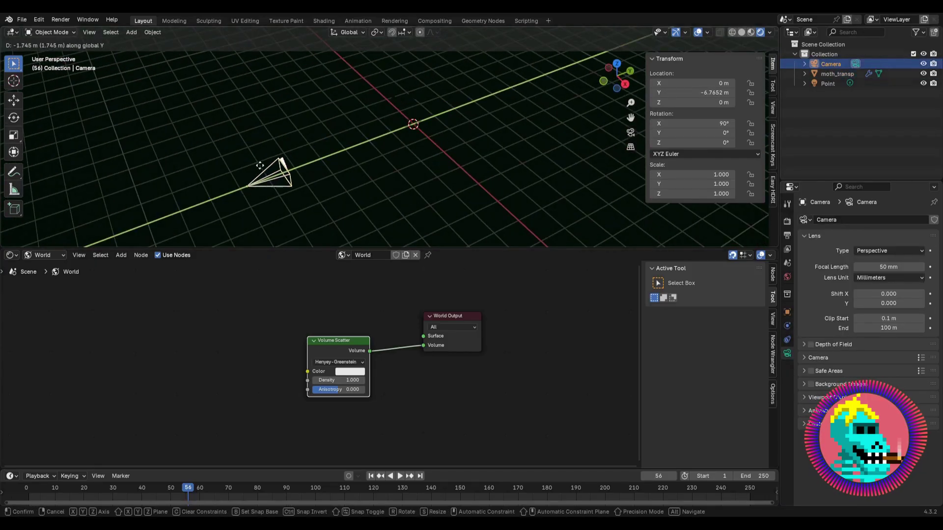
{"action": "left_click", "coordinate": [234, 173]}
{"action": "right_click", "coordinate": [234, 172]}
{"action": "left_click", "coordinate": [265, 170]}
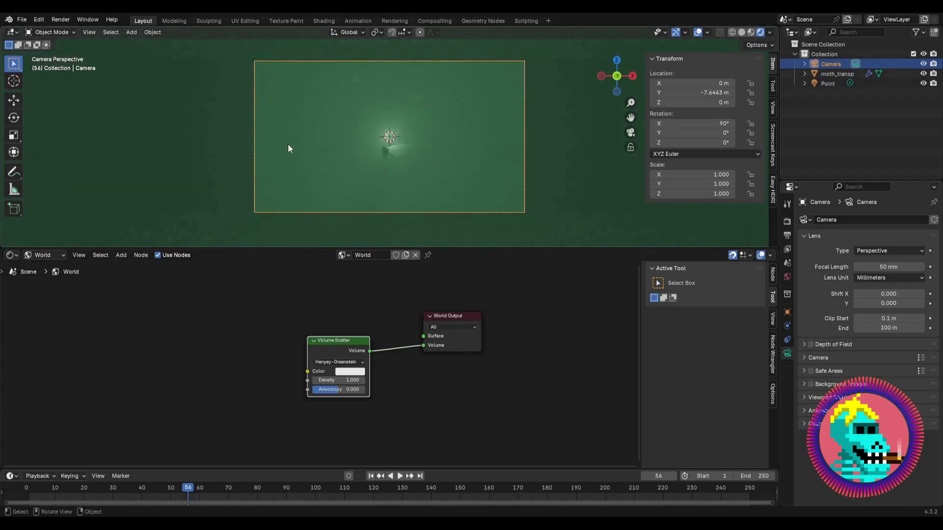
Step: Set the Volume Scatter node's density to 0.025
{"action": "middle_click_drag", "start_coordinate": [349, 153], "coordinate": [353, 151], "text": "shift"}
{"action": "scroll", "coordinate": [415, 343], "scroll_direction": "up", "scroll_amount": 8}
{"action": "middle_click_drag", "start_coordinate": [314, 363], "coordinate": [260, 355]}
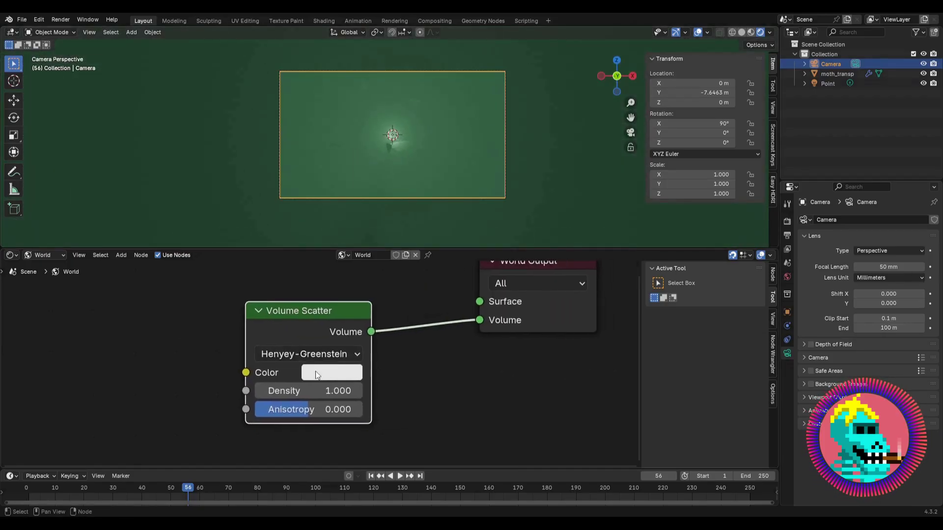
{"action": "left_click", "coordinate": [323, 389]}
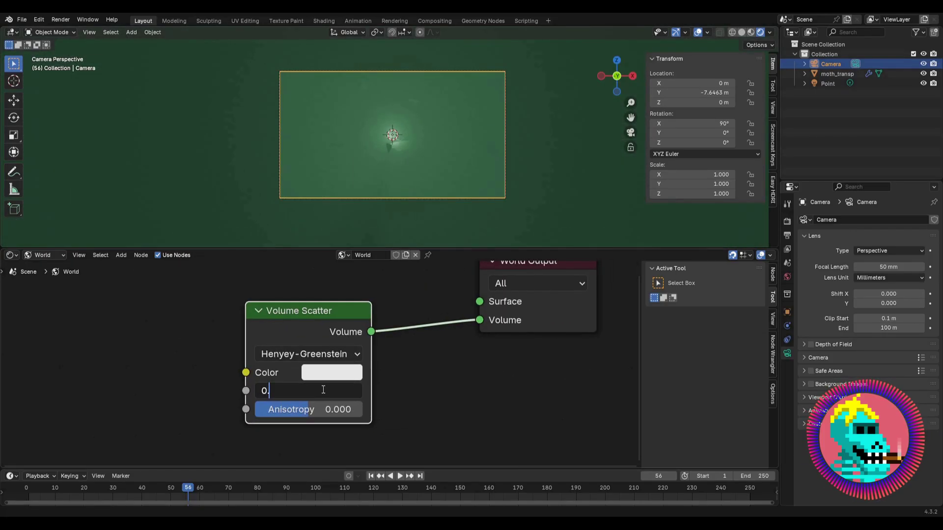
{"action": "key", "text": "Return"}
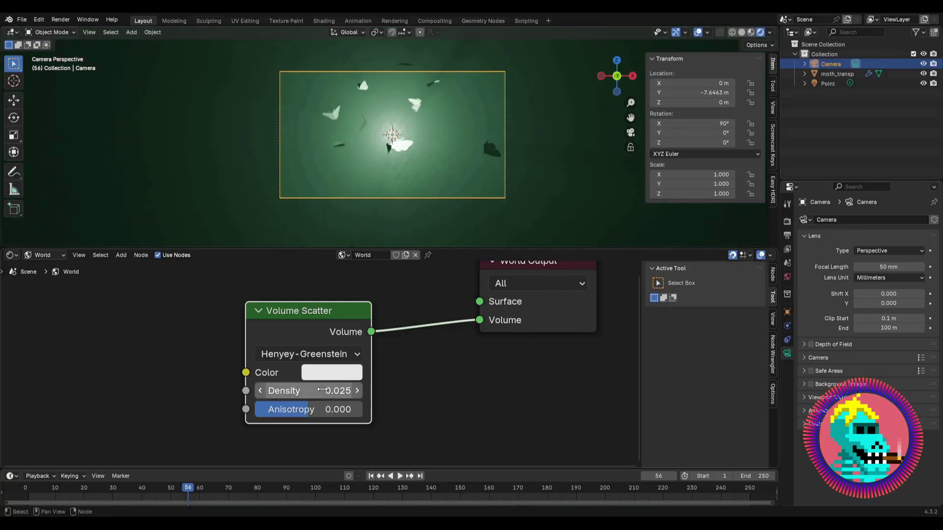
{"action": "scroll", "coordinate": [376, 149], "scroll_direction": "up", "scroll_amount": 4}
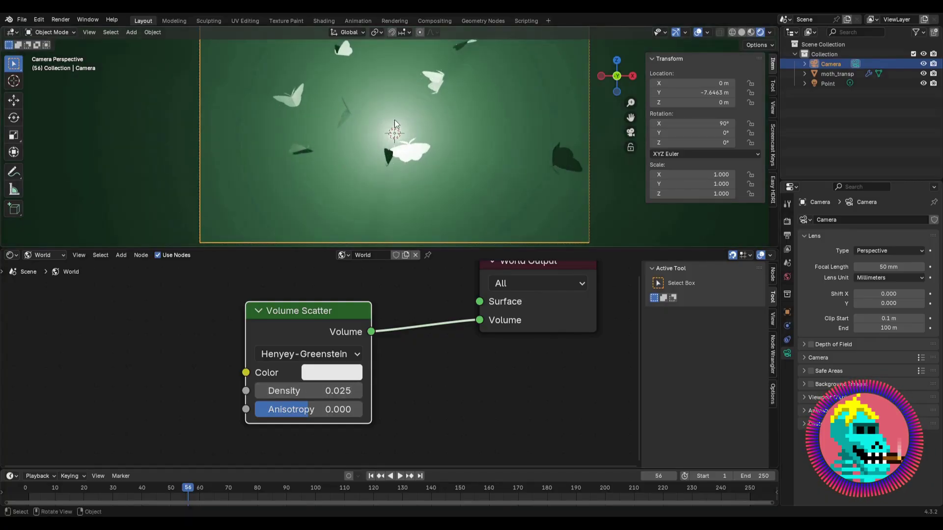
{"action": "scroll", "coordinate": [394, 119], "scroll_direction": "down", "scroll_amount": 3}
{"action": "middle_click_drag", "start_coordinate": [411, 117], "coordinate": [413, 118], "text": "shift"}
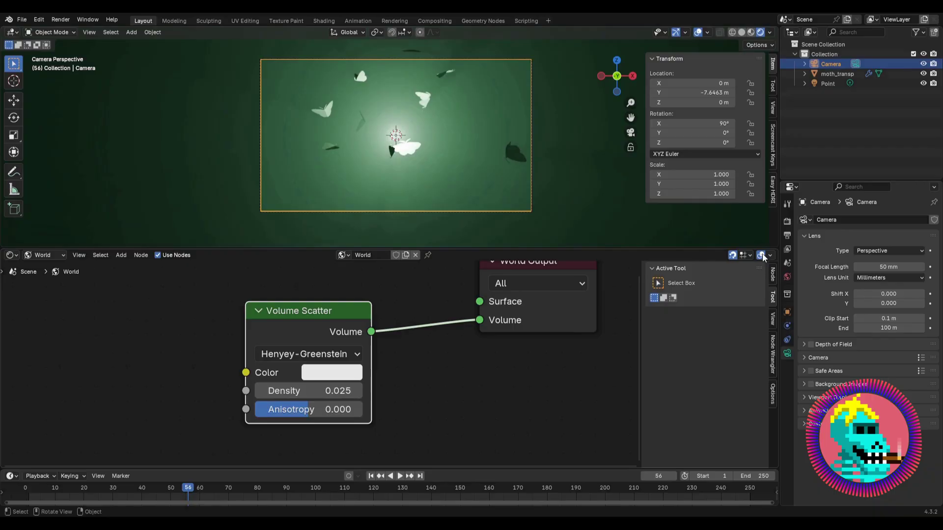
Step: Switch the scene's render engine to Cycles
{"action": "left_click", "coordinate": [788, 222]}
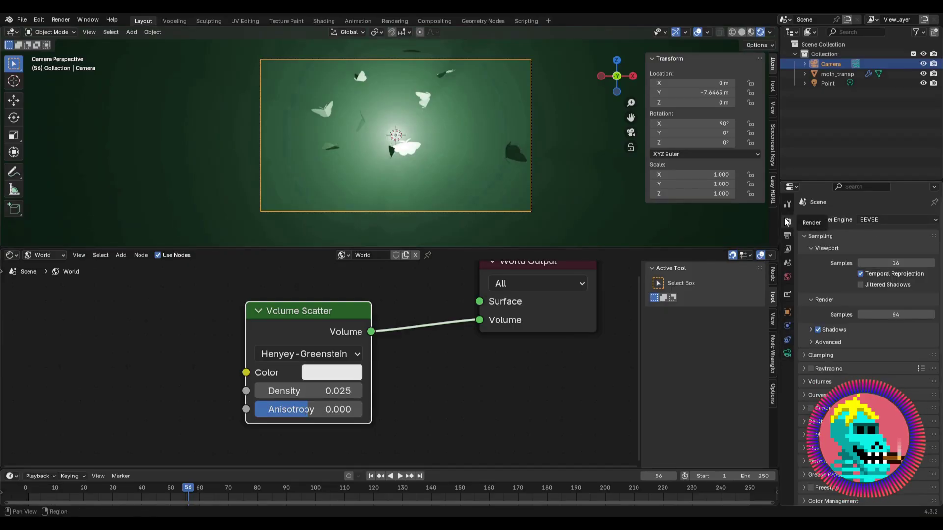
{"action": "left_click", "coordinate": [876, 222]}
{"action": "left_click", "coordinate": [875, 251]}
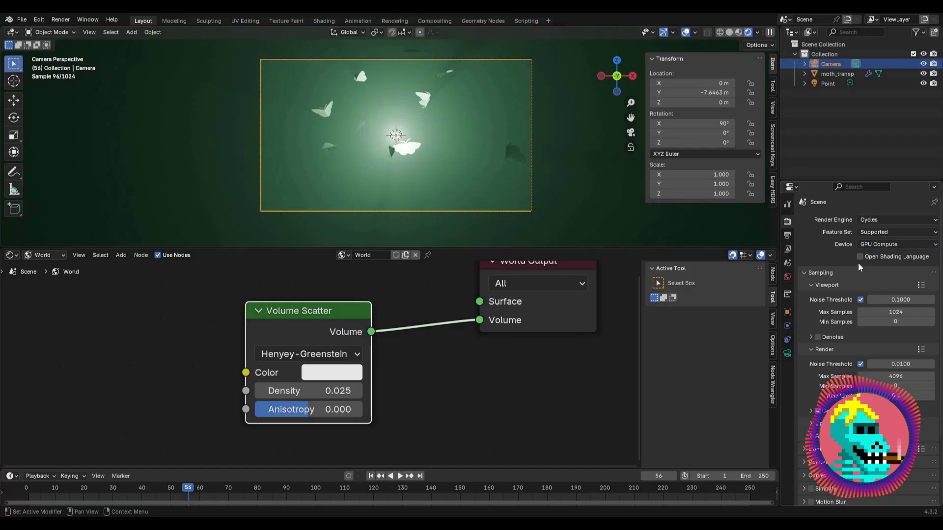
Step: Set the maximum samples to 100 for both viewport and render, and enable viewport denoising
{"action": "left_click", "coordinate": [896, 312]}
{"action": "type", "text": "100"}
{"action": "key", "text": "Return"}
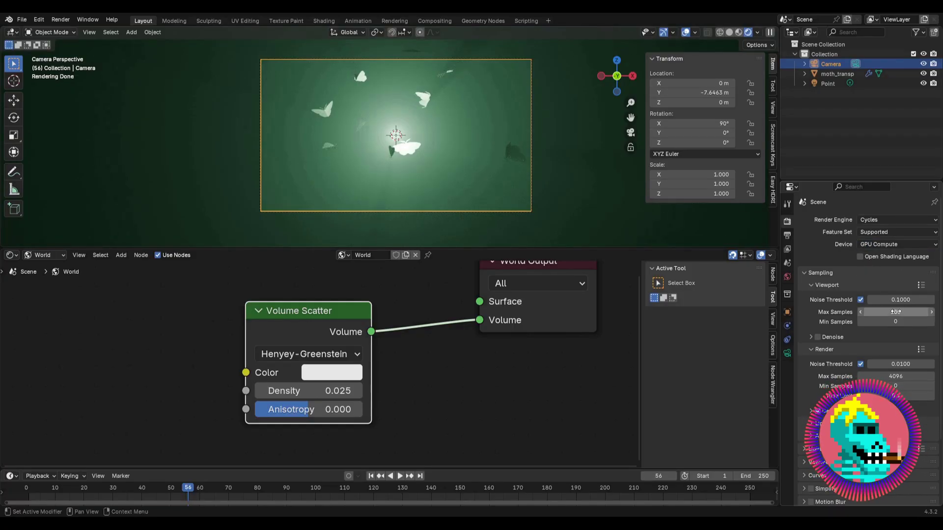
{"action": "left_click", "coordinate": [890, 375]}
{"action": "type", "text": "100"}
{"action": "key", "text": "Return"}
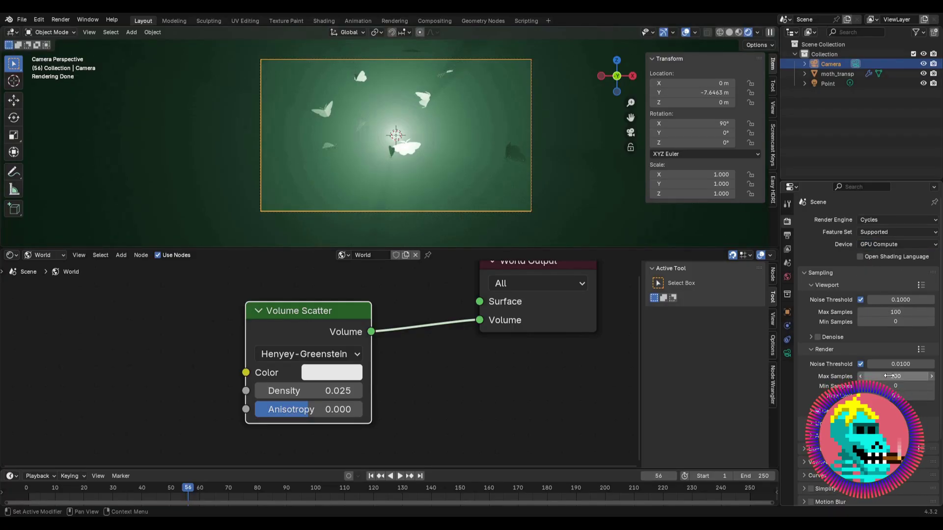
{"action": "scroll", "coordinate": [835, 301], "scroll_direction": "down", "scroll_amount": 2}
{"action": "left_click", "coordinate": [818, 298]}
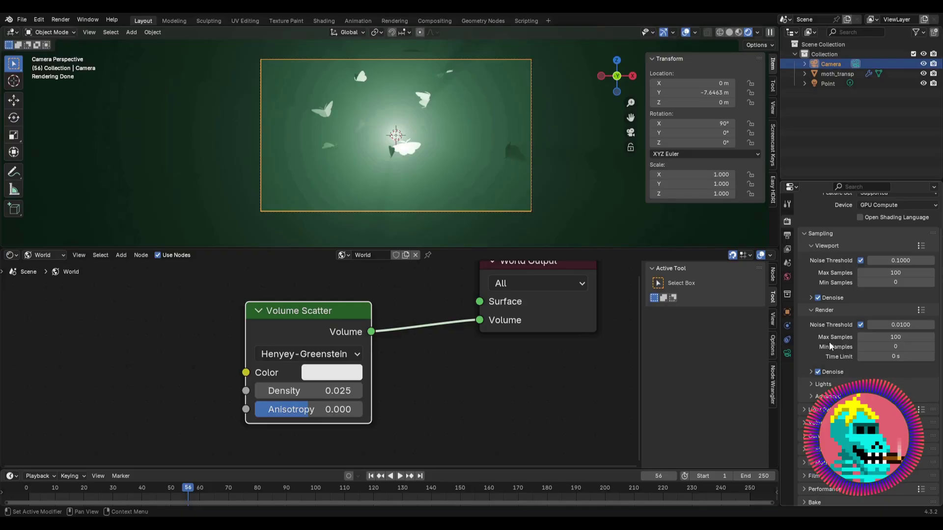
Step: Enable Fast GI Approximation in the light path settings and expand the Color Management settings
{"action": "scroll", "coordinate": [829, 342], "scroll_direction": "down", "scroll_amount": 2}
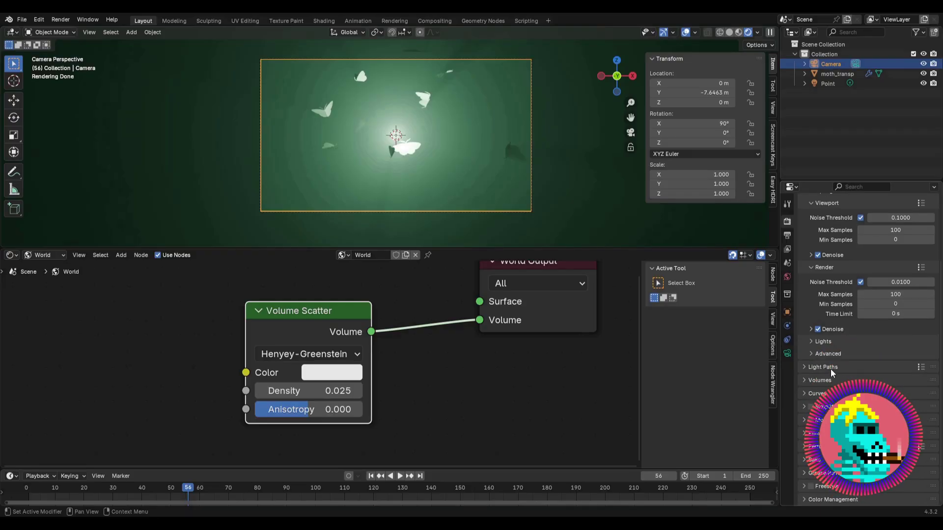
{"action": "left_click", "coordinate": [806, 367]}
{"action": "scroll", "coordinate": [807, 371], "scroll_direction": "down", "scroll_amount": 6}
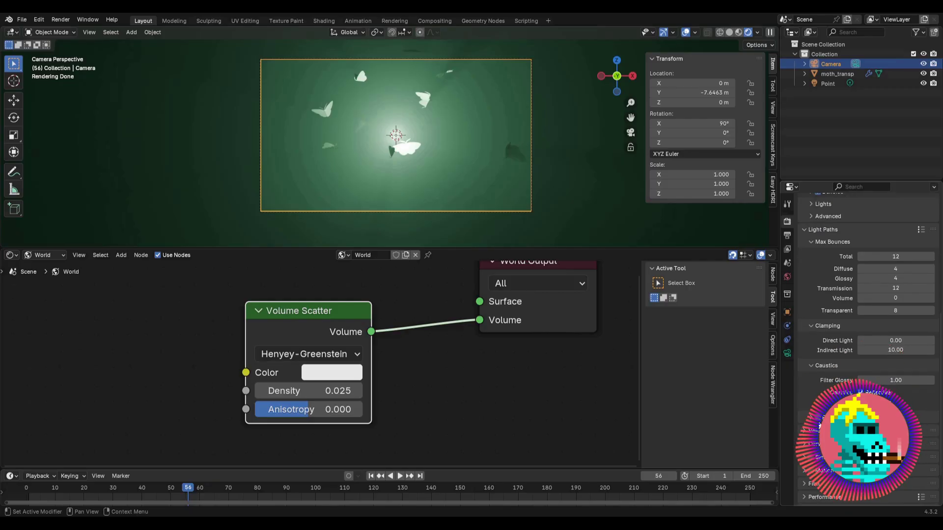
{"action": "left_click", "coordinate": [821, 417]}
{"action": "scroll", "coordinate": [837, 380], "scroll_direction": "down", "scroll_amount": 2}
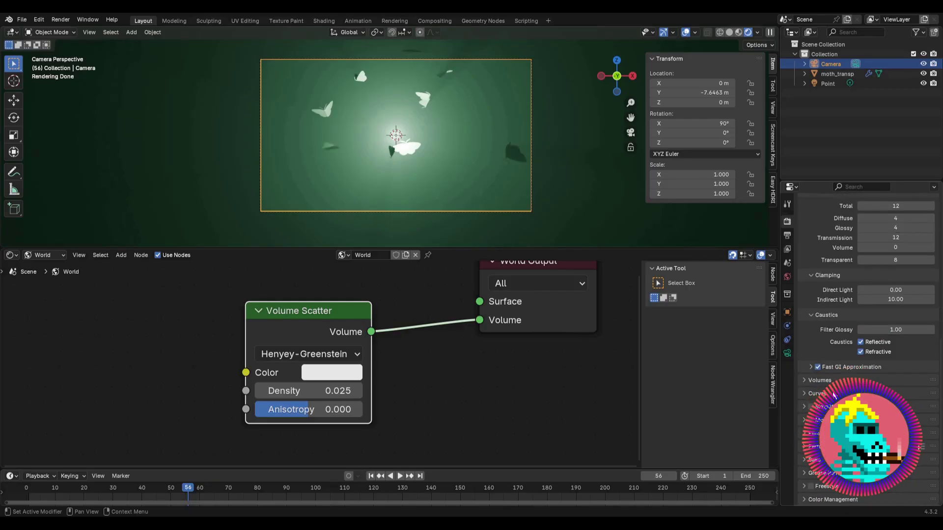
{"action": "left_click", "coordinate": [832, 502]}
{"action": "scroll", "coordinate": [831, 442], "scroll_direction": "down", "scroll_amount": 5}
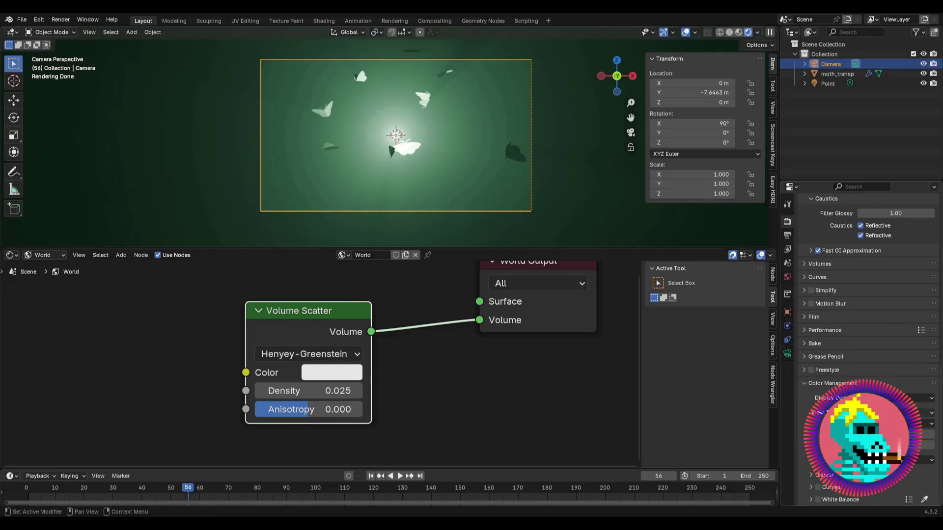
{"action": "scroll", "coordinate": [821, 320], "scroll_direction": "up", "scroll_amount": 15}
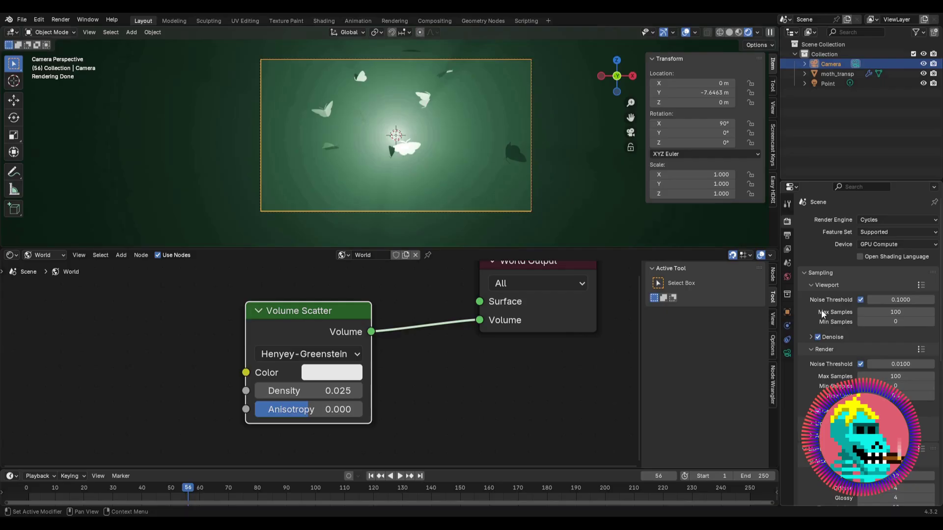
Step: Enable Render Region in the output settings and return to the render settings
{"action": "left_click", "coordinate": [787, 235]}
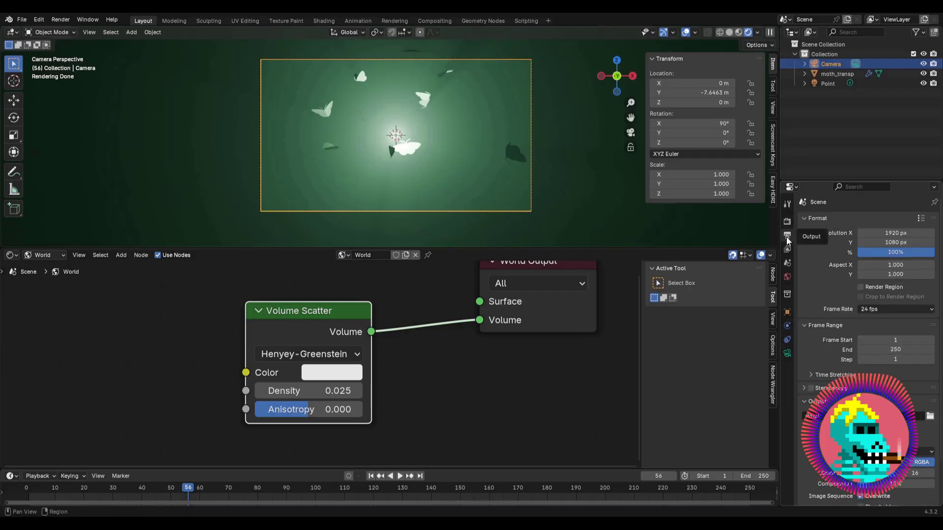
{"action": "left_click", "coordinate": [860, 286]}
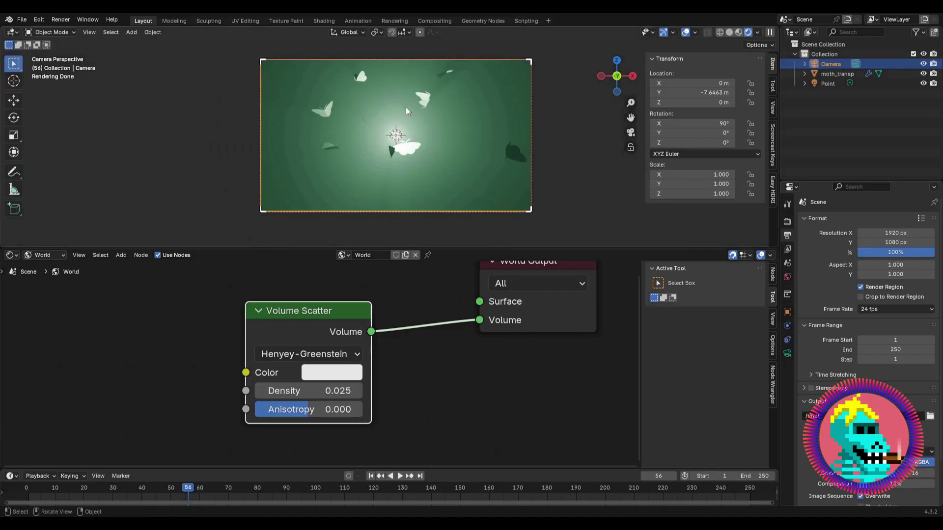
{"action": "scroll", "coordinate": [406, 107], "scroll_direction": "up", "scroll_amount": 1}
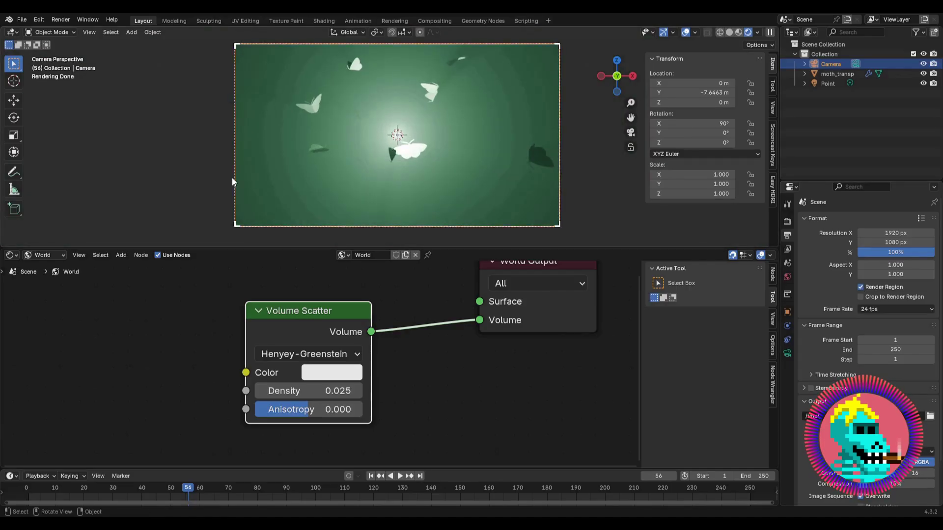
{"action": "left_click", "coordinate": [787, 222]}
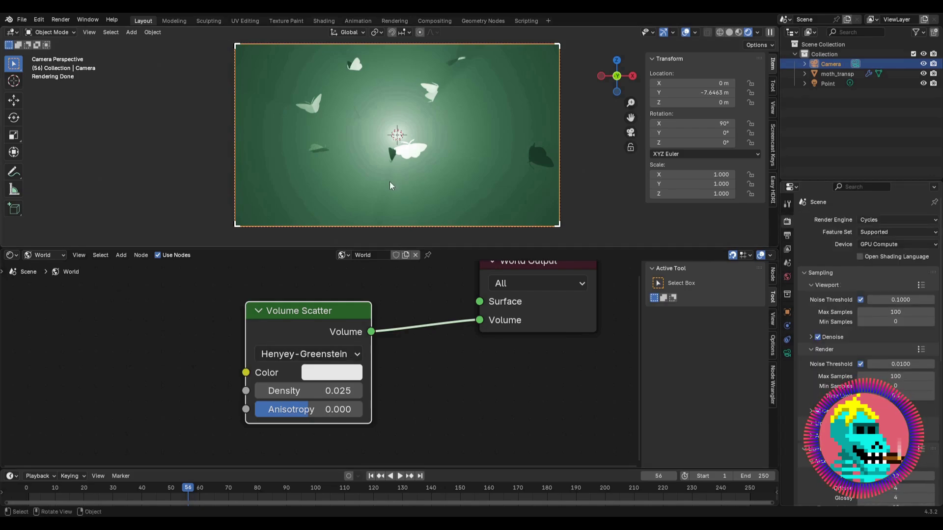
Step: Move the camera along X to about -2.69 m and along Z to about -1.6 m
{"action": "key", "text": "g"}
{"action": "key", "text": "x"}
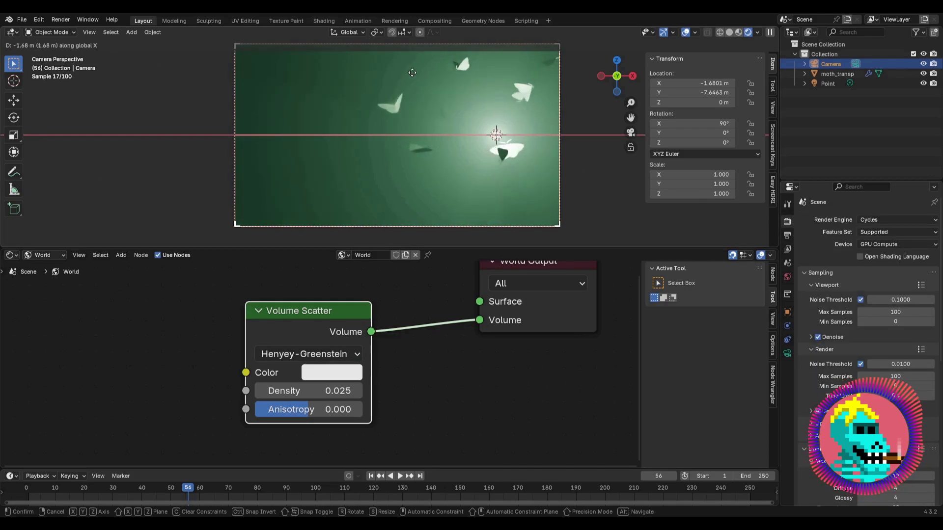
{"action": "left_click", "coordinate": [330, 83]}
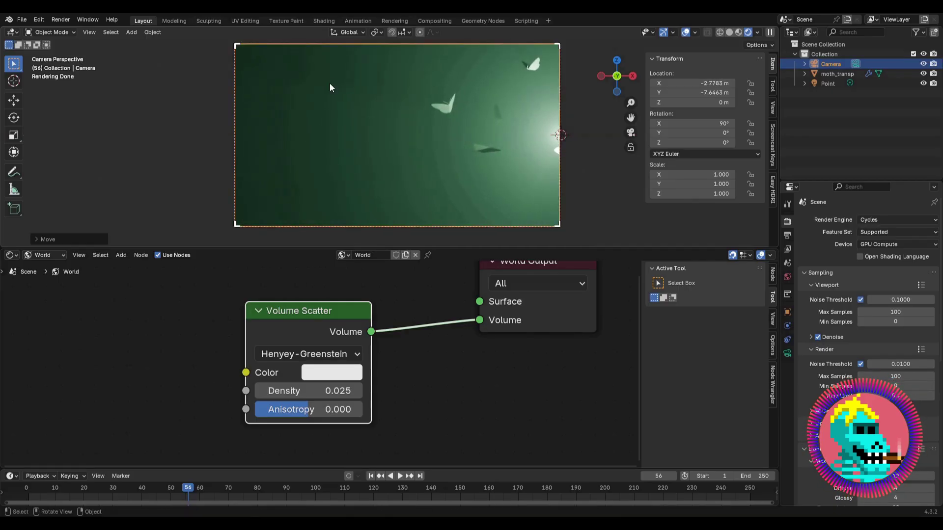
{"action": "key", "text": "g"}
{"action": "key", "text": "z"}
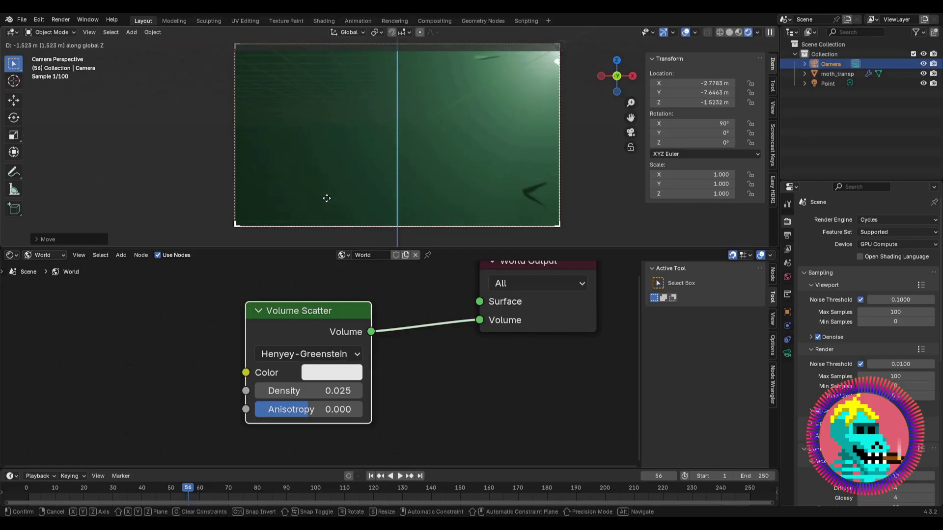
{"action": "left_click", "coordinate": [328, 208]}
{"action": "key", "text": "g"}
{"action": "key", "text": "x"}
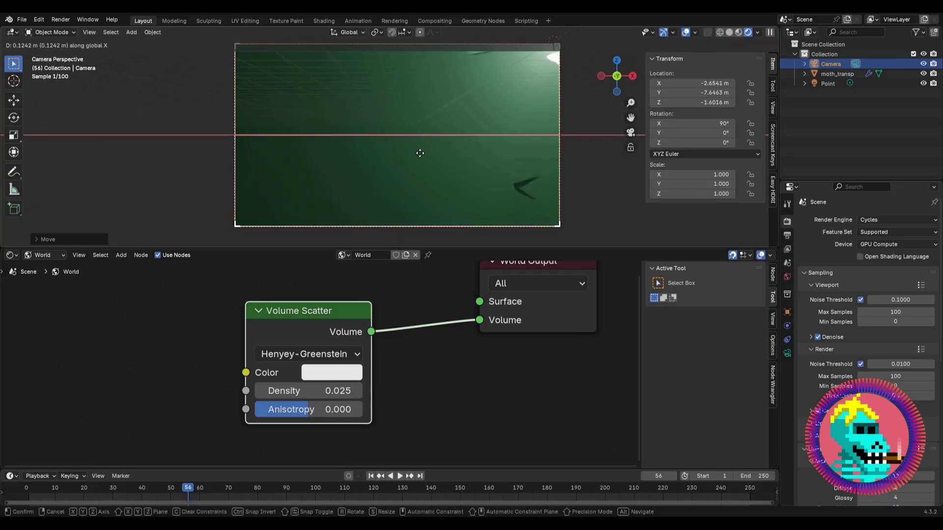
{"action": "left_click", "coordinate": [419, 155]}
Step: Select the moth object and open its geometry node tree in the lower editor
{"action": "scroll", "coordinate": [419, 154], "scroll_direction": "down", "scroll_amount": 1}
{"action": "middle_click_drag", "start_coordinate": [483, 85], "coordinate": [462, 100], "text": "shift"}
{"action": "scroll", "coordinate": [385, 107], "scroll_direction": "down", "scroll_amount": 1}
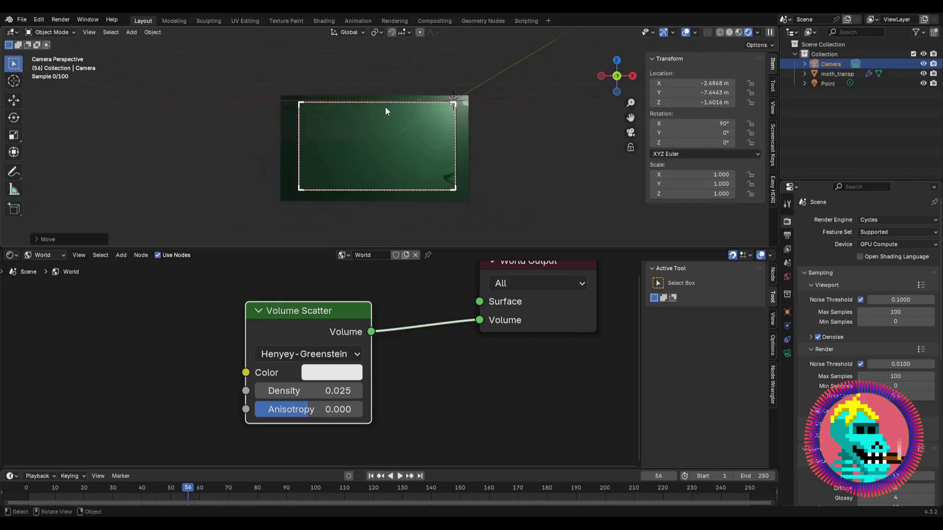
{"action": "middle_click_drag", "start_coordinate": [385, 107], "coordinate": [409, 114]}
{"action": "scroll", "coordinate": [432, 128], "scroll_direction": "down", "scroll_amount": 6}
{"action": "scroll", "coordinate": [417, 125], "scroll_direction": "up", "scroll_amount": 3}
{"action": "left_click", "coordinate": [409, 127]}
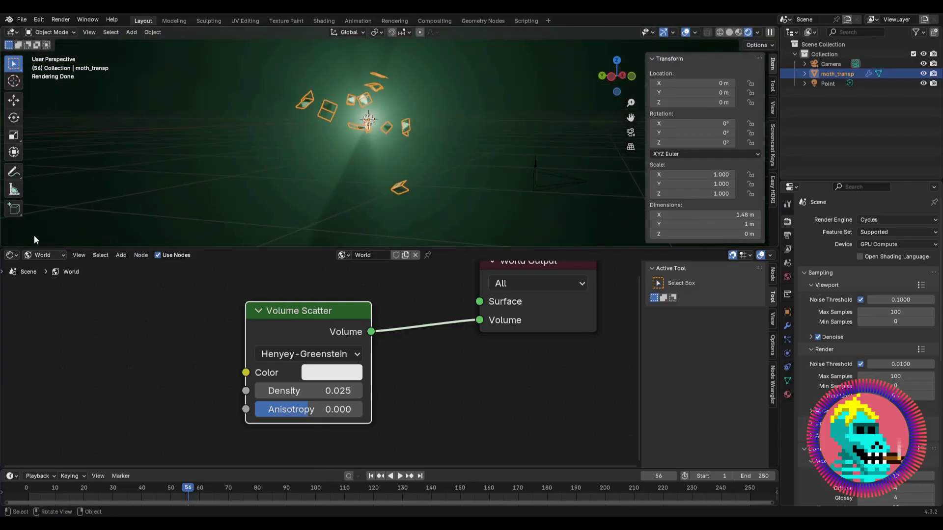
{"action": "left_click", "coordinate": [12, 255]}
{"action": "left_click", "coordinate": [40, 334]}
{"action": "scroll", "coordinate": [154, 329], "scroll_direction": "down", "scroll_amount": 10}
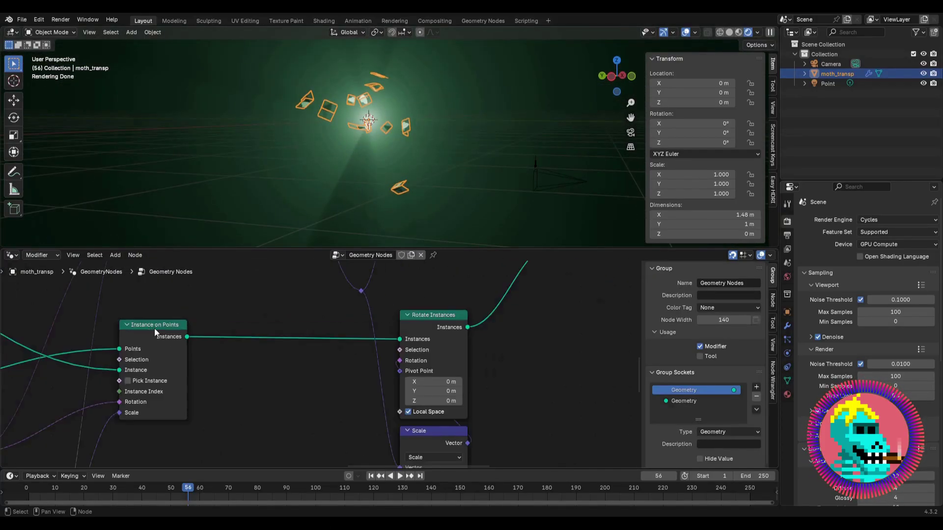
Step: Return to the camera view and shrink the moths by lowering the Multiply factor applied to the random scale
{"action": "left_click", "coordinate": [630, 132]}
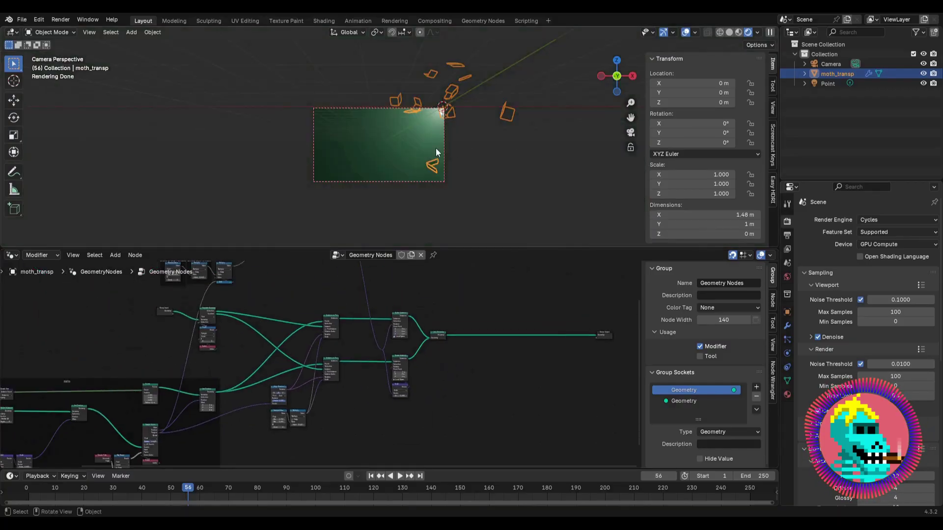
{"action": "scroll", "coordinate": [175, 332], "scroll_direction": "down", "scroll_amount": 3}
{"action": "middle_click_drag", "start_coordinate": [175, 332], "coordinate": [259, 404]}
{"action": "scroll", "coordinate": [259, 403], "scroll_direction": "up", "scroll_amount": 8}
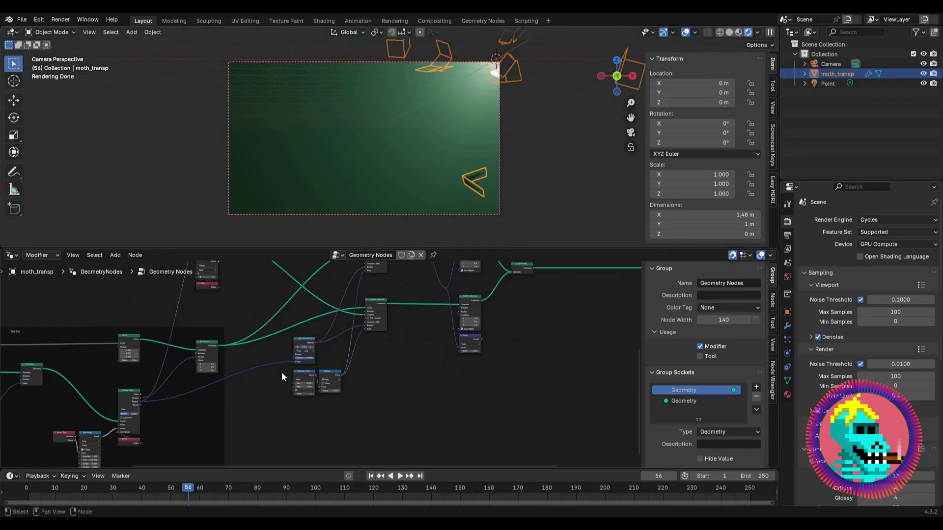
{"action": "left_click_drag", "start_coordinate": [364, 413], "coordinate": [356, 412]}
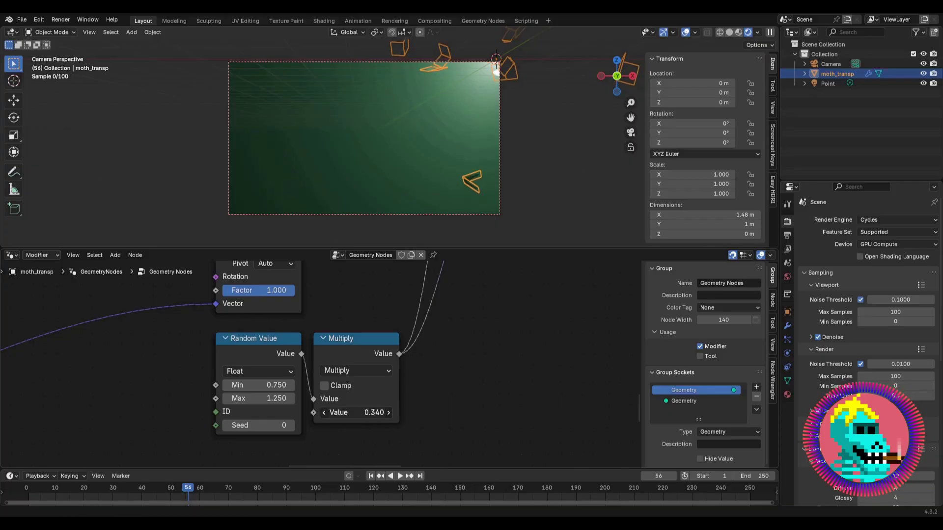
Step: Raise the Ico Sphere node's subdivisions to 3 and hide the viewport overlays
{"action": "scroll", "coordinate": [261, 328], "scroll_direction": "down", "scroll_amount": 5}
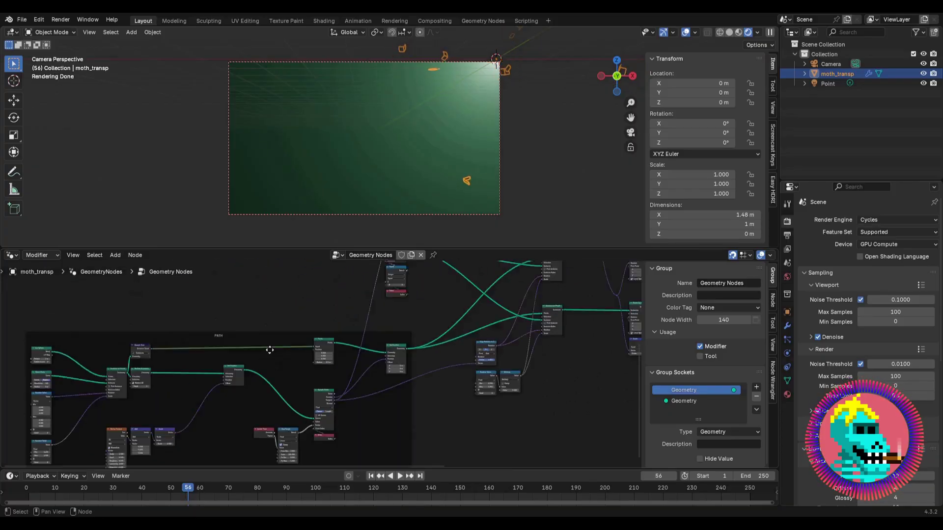
{"action": "middle_click_drag", "start_coordinate": [69, 309], "coordinate": [349, 351]}
{"action": "scroll", "coordinate": [350, 352], "scroll_direction": "up", "scroll_amount": 5}
{"action": "left_click_drag", "start_coordinate": [340, 355], "coordinate": [357, 317]}
{"action": "left_click", "coordinate": [366, 306]}
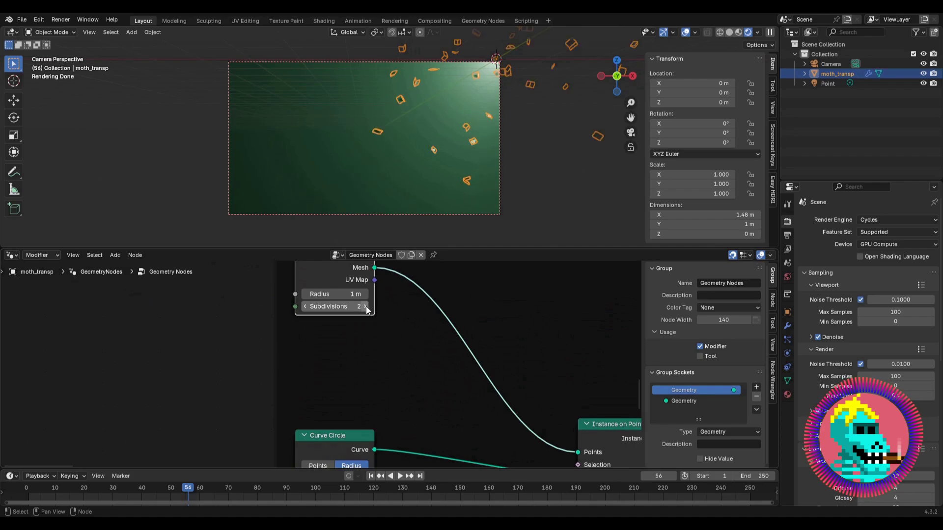
{"action": "left_click", "coordinate": [366, 305]}
{"action": "left_click", "coordinate": [685, 32]}
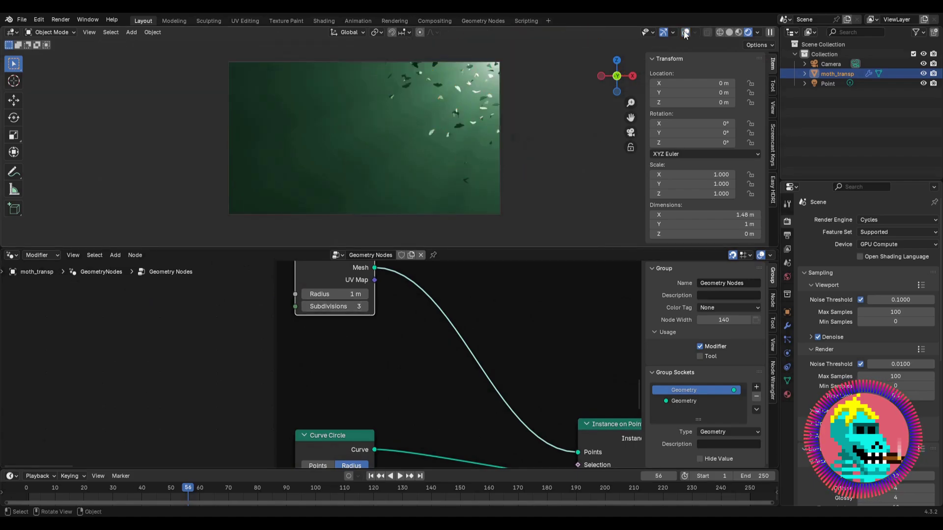
Step: Add a boolean Random Value node feeding the Selection of the path's Instance on Points node
{"action": "scroll", "coordinate": [400, 358], "scroll_direction": "down", "scroll_amount": 2}
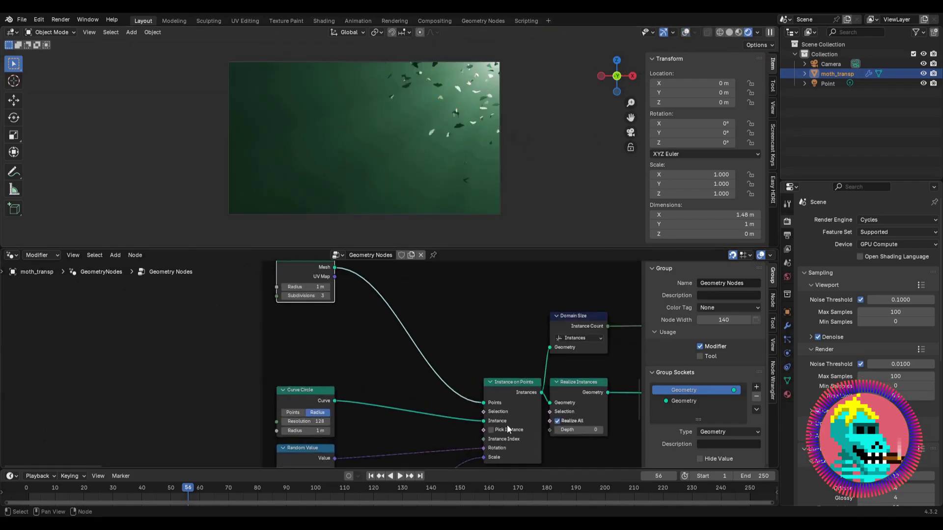
{"action": "left_click_drag", "start_coordinate": [483, 413], "coordinate": [345, 323]}
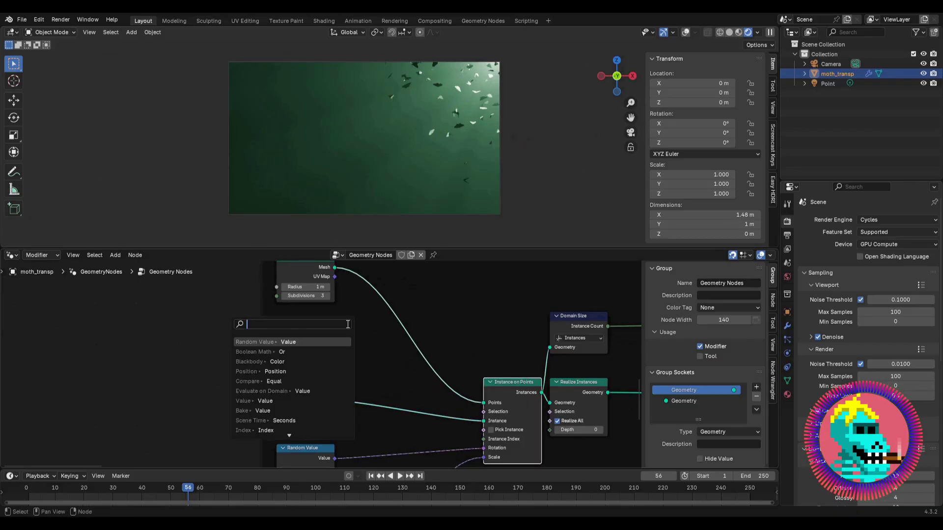
{"action": "type", "text": "rand"}
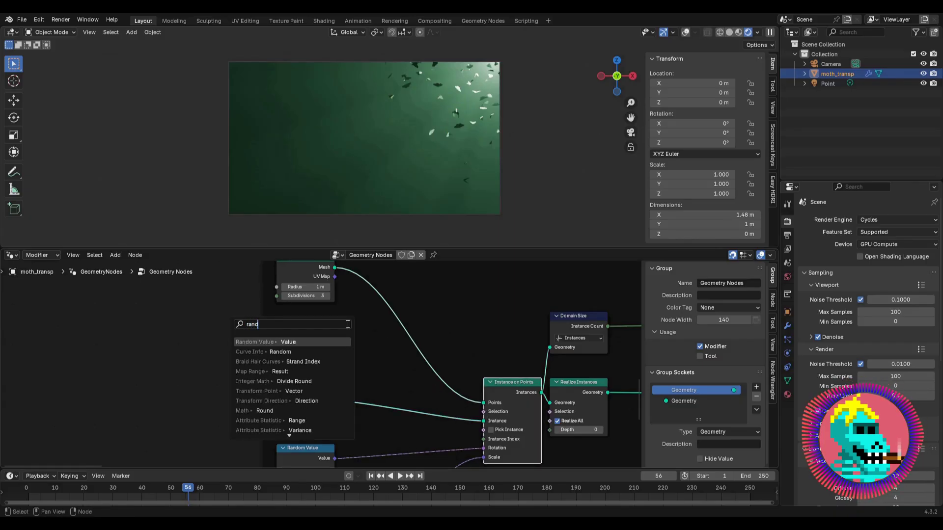
{"action": "key", "text": "Return"}
{"action": "left_click", "coordinate": [326, 323]}
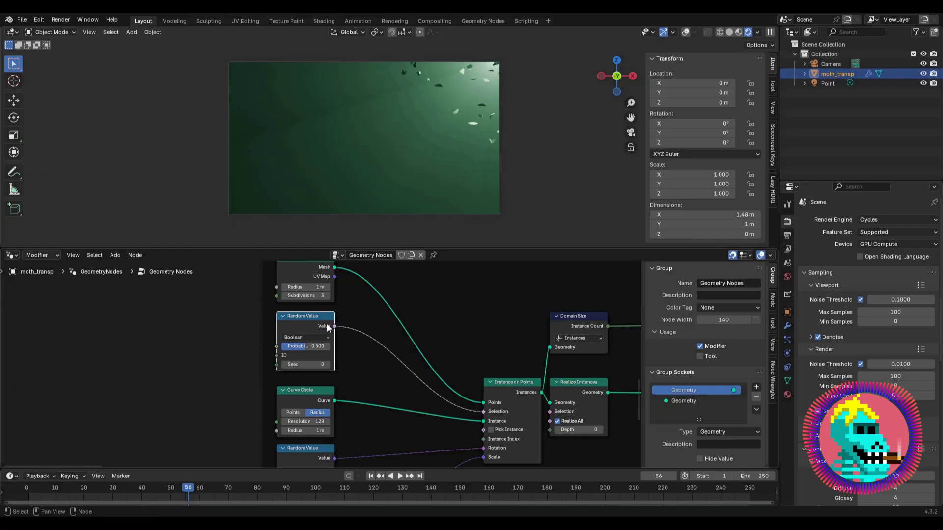
Step: Set the boolean Random Value's probability to 0.367 and play the animation to check the moths' motion
{"action": "scroll", "coordinate": [281, 325], "scroll_direction": "up", "scroll_amount": 3}
{"action": "left_click_drag", "start_coordinate": [290, 336], "coordinate": [276, 336]}
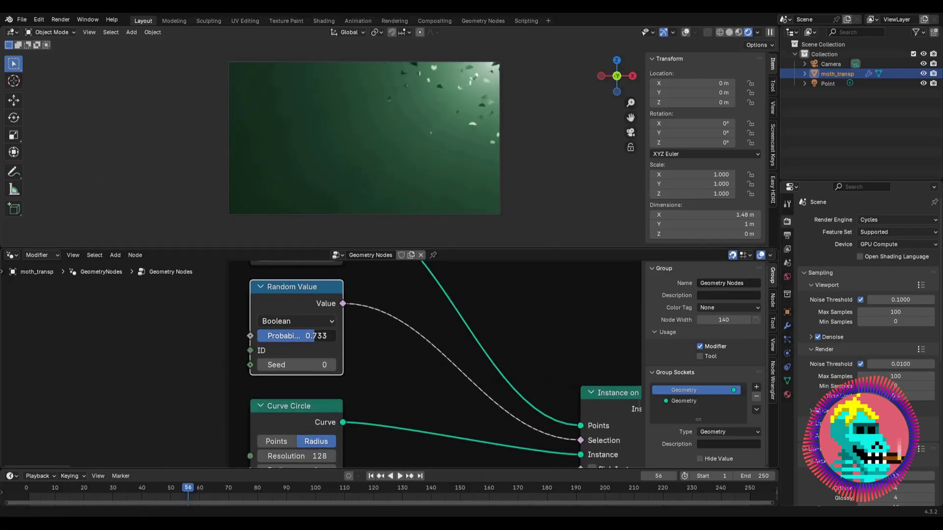
{"action": "left_click_drag", "start_coordinate": [333, 336], "coordinate": [285, 336]}
{"action": "scroll", "coordinate": [319, 338], "scroll_direction": "down", "scroll_amount": 2}
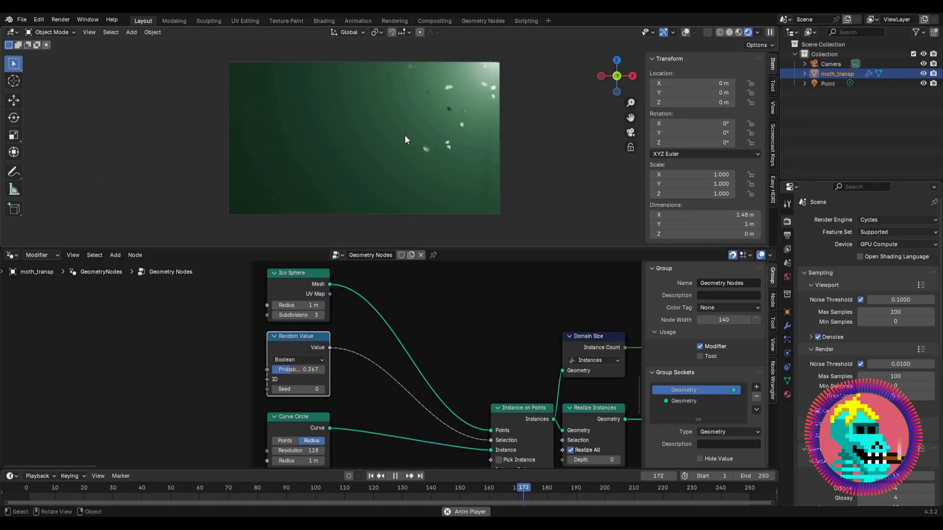
{"action": "key", "text": "space"}
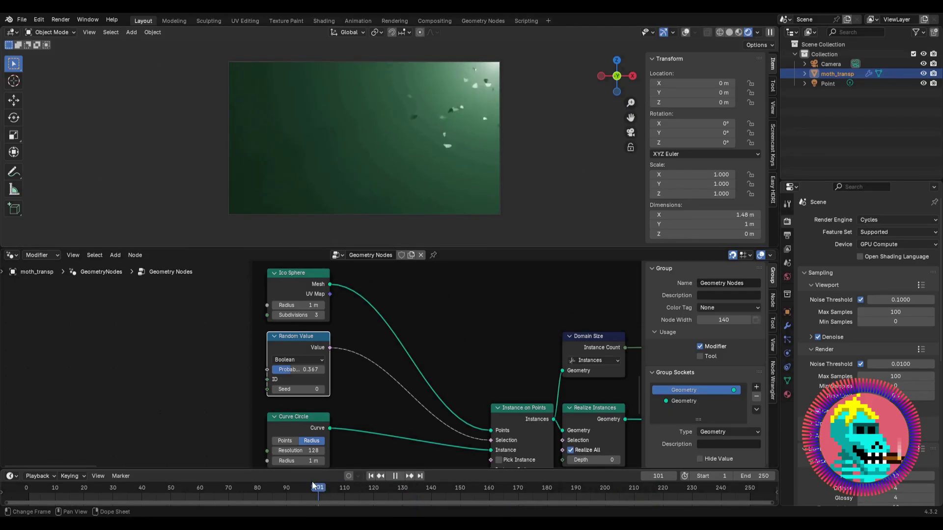
Step: Add a Solidify modifier to the moth object and inspect a moth's wings up close
{"action": "scroll", "coordinate": [496, 129], "scroll_direction": "up", "scroll_amount": 5}
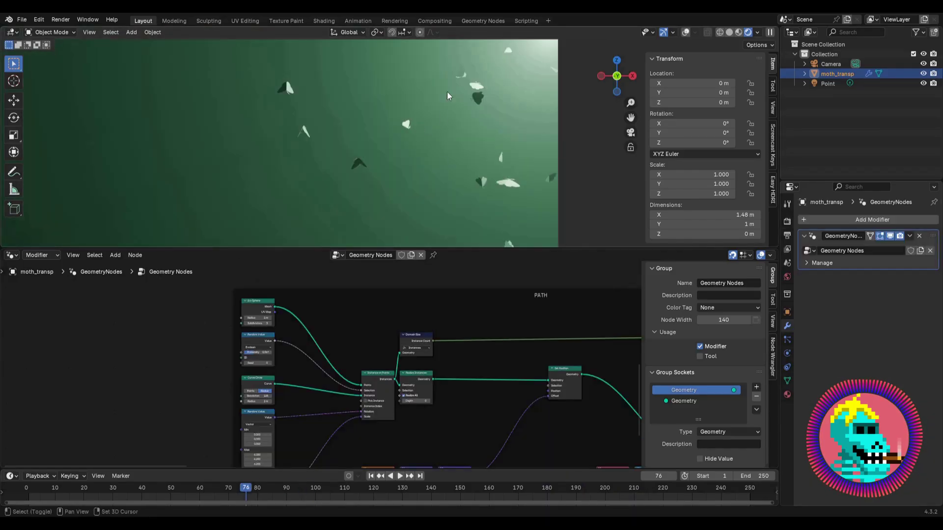
{"action": "scroll", "coordinate": [394, 140], "scroll_direction": "up", "scroll_amount": 8}
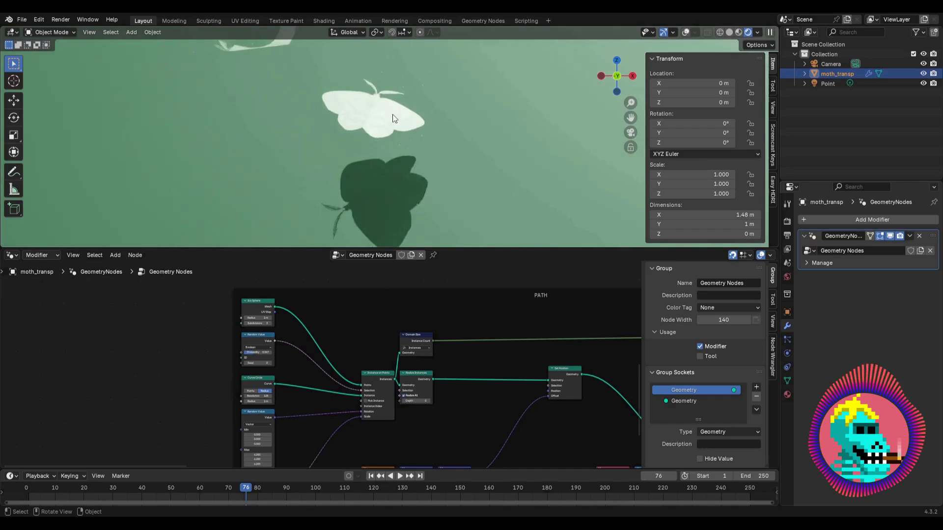
{"action": "scroll", "coordinate": [393, 120], "scroll_direction": "down", "scroll_amount": 1}
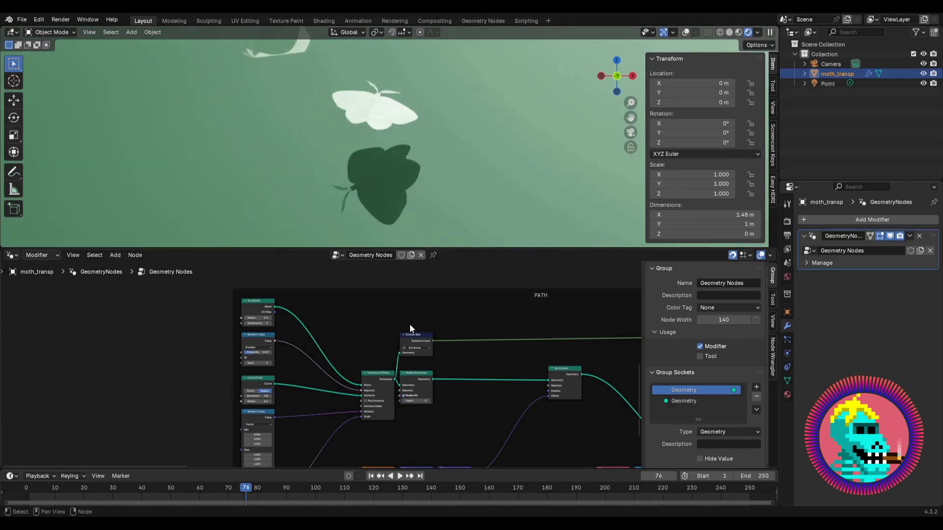
{"action": "left_click", "coordinate": [895, 220]}
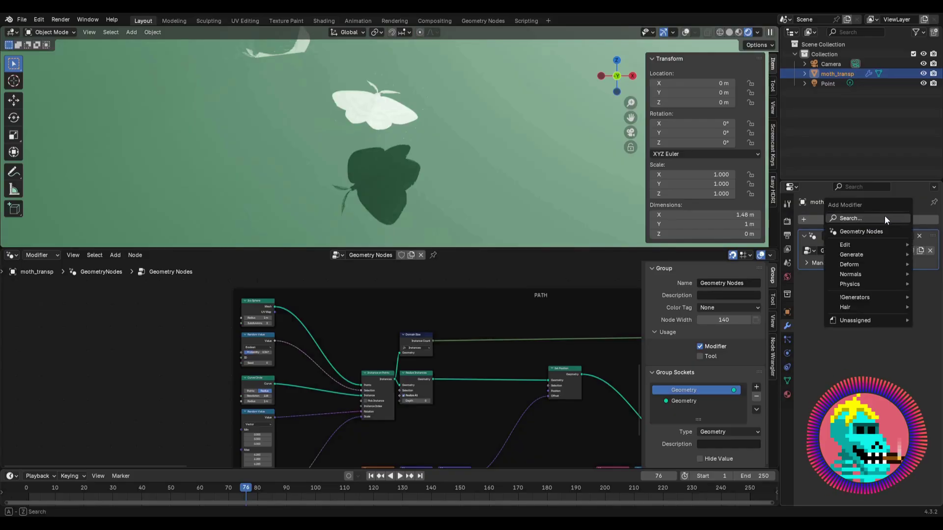
{"action": "left_click", "coordinate": [885, 218]}
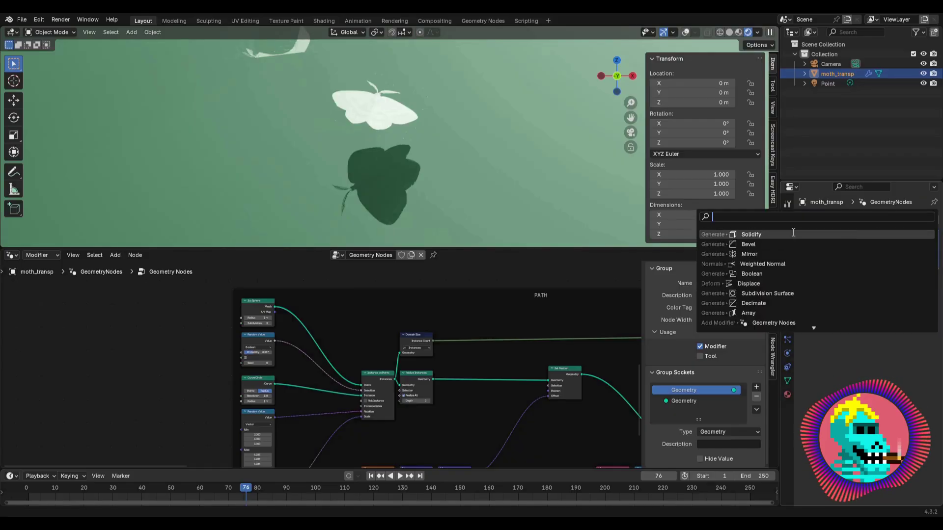
{"action": "type", "text": "soli"}
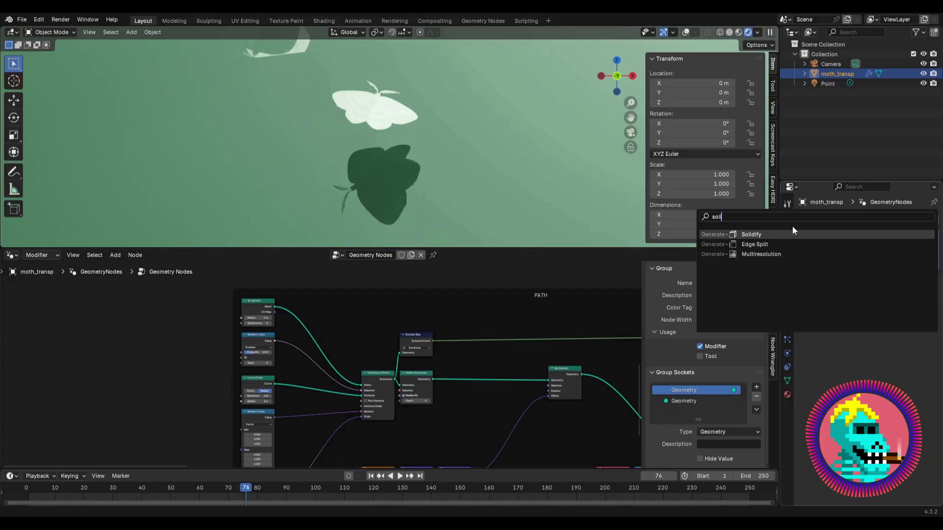
{"action": "key", "text": "Return"}
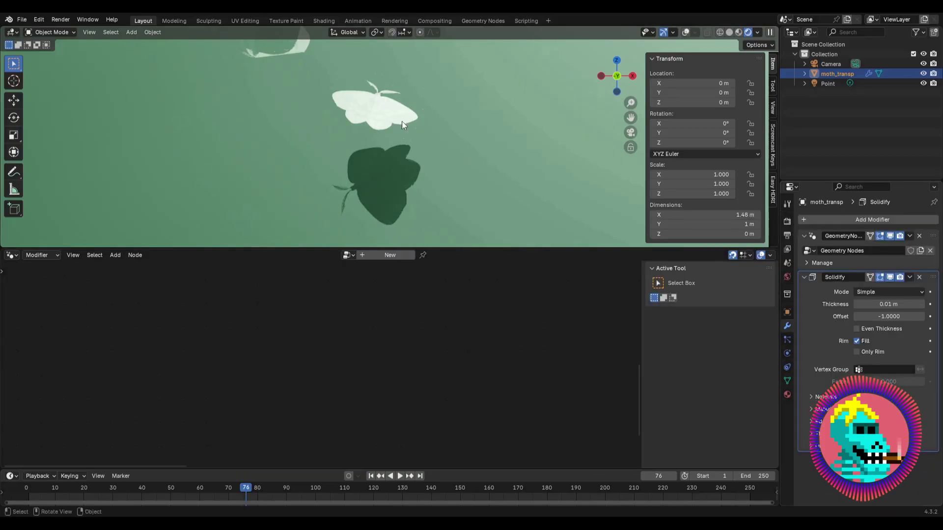
{"action": "scroll", "coordinate": [402, 121], "scroll_direction": "up", "scroll_amount": 5}
{"action": "middle_click_drag", "start_coordinate": [403, 119], "coordinate": [400, 163], "text": "shift"}
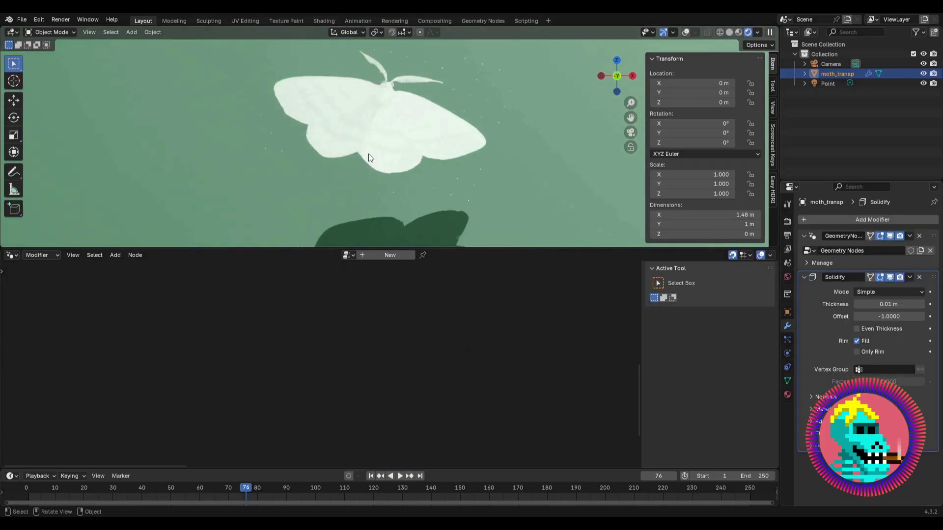
Step: Insert a Realize Instances node after the Join Geometry node in the moth's geometry node tree
{"action": "left_click", "coordinate": [934, 239]}
{"action": "scroll", "coordinate": [323, 329], "scroll_direction": "down", "scroll_amount": 8}
{"action": "middle_click_drag", "start_coordinate": [550, 328], "coordinate": [150, 330]}
{"action": "scroll", "coordinate": [151, 330], "scroll_direction": "up", "scroll_amount": 4}
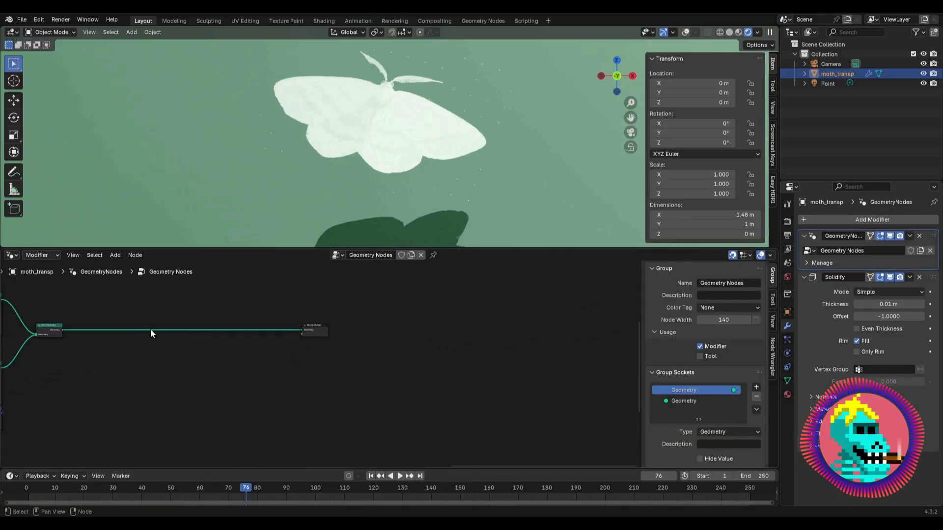
{"action": "scroll", "coordinate": [150, 330], "scroll_direction": "up", "scroll_amount": 5}
{"action": "middle_click_drag", "start_coordinate": [63, 322], "coordinate": [323, 358]}
{"action": "key", "text": "shift+a"}
{"action": "type", "text": "rea"}
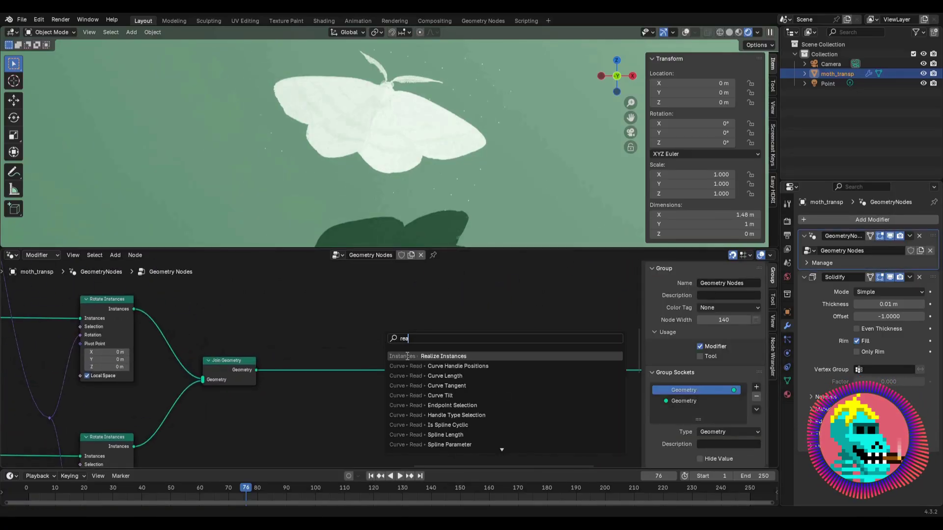
{"action": "key", "text": "Return"}
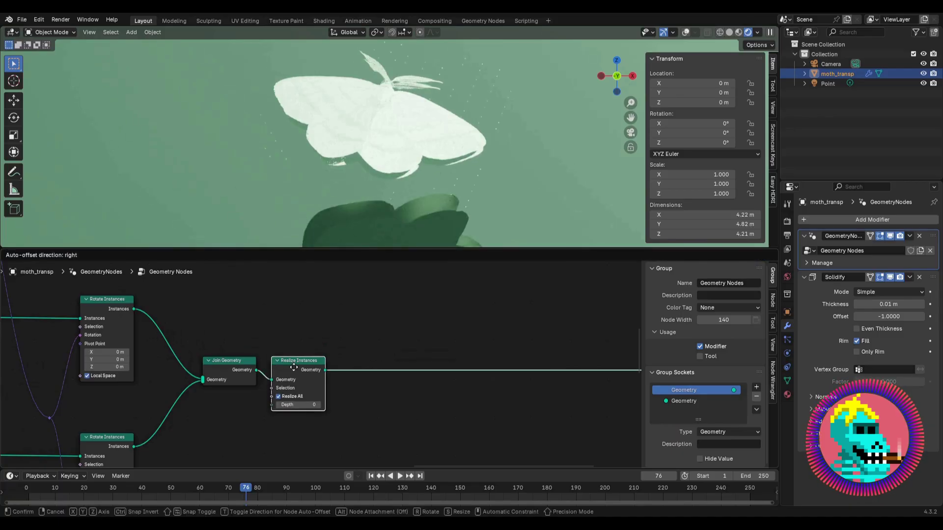
{"action": "left_click", "coordinate": [294, 367]}
Step: Set the Solidify thickness to 0.001 m and check the moths' wing edges
{"action": "scroll", "coordinate": [382, 169], "scroll_direction": "up", "scroll_amount": 3}
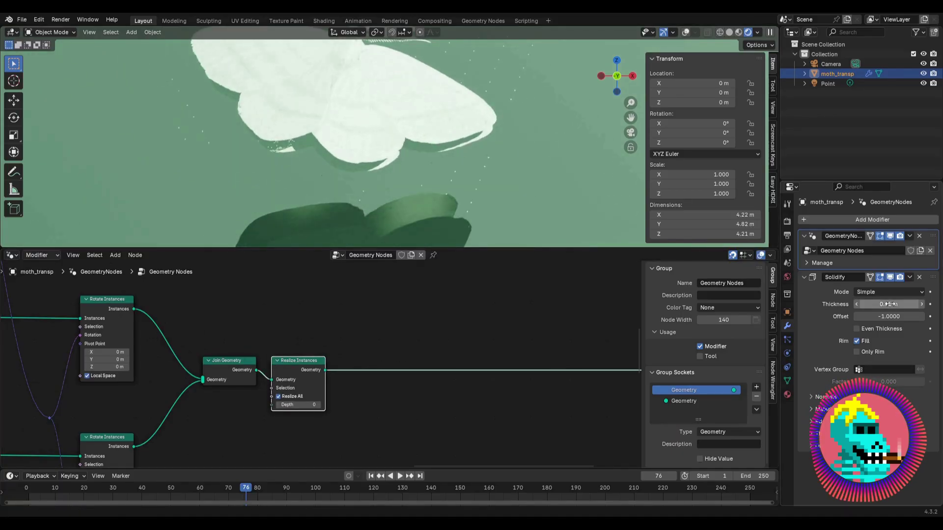
{"action": "left_click_drag", "start_coordinate": [890, 305], "coordinate": [877, 305]}
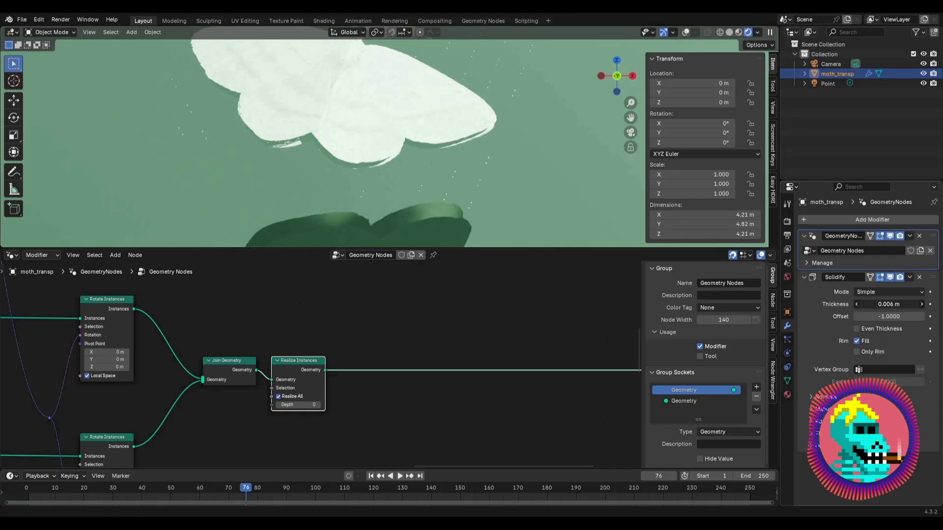
{"action": "key", "text": "Return"}
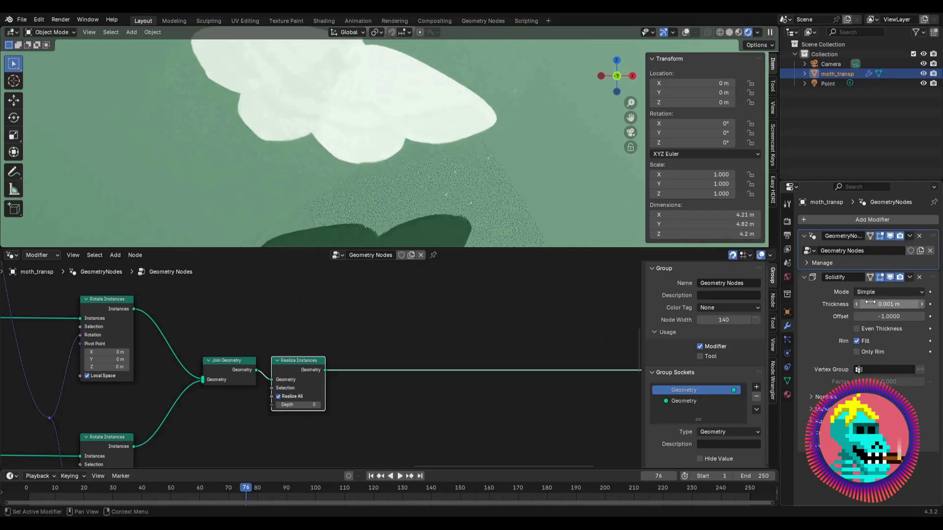
{"action": "middle_click_drag", "start_coordinate": [373, 141], "coordinate": [435, 173]}
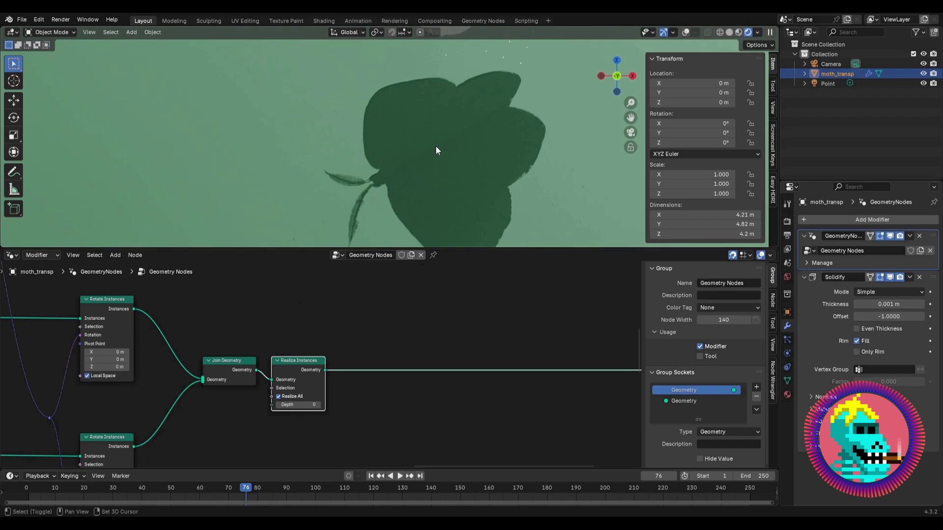
{"action": "middle_click_drag", "start_coordinate": [460, 126], "coordinate": [508, 145]}
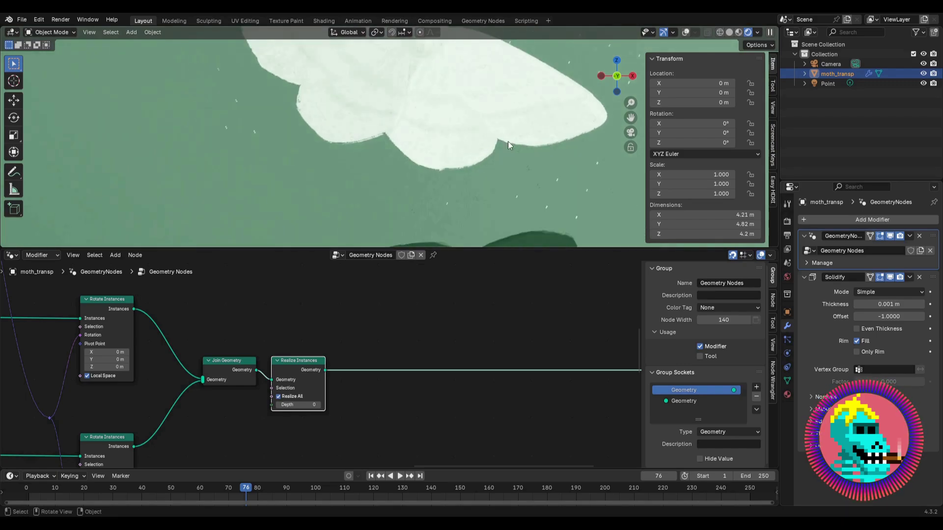
{"action": "scroll", "coordinate": [344, 138], "scroll_direction": "down", "scroll_amount": 7}
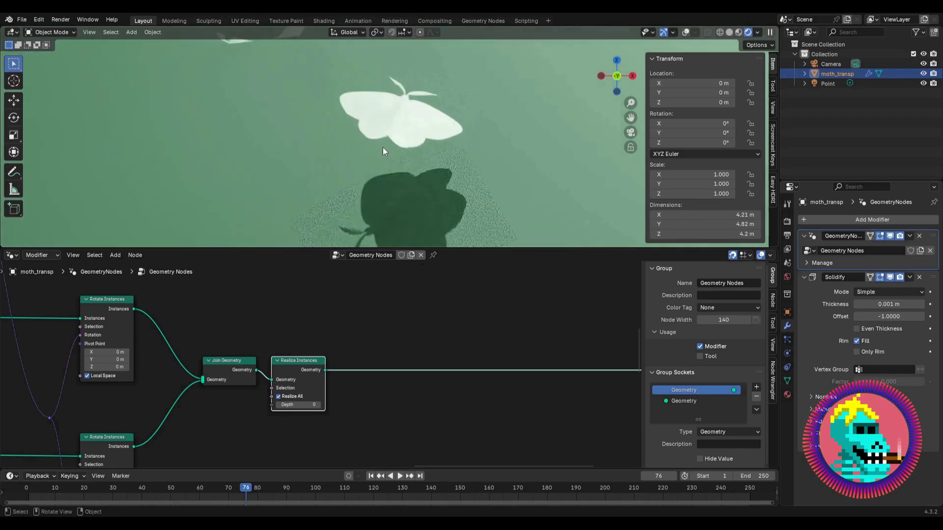
{"action": "middle_click_drag", "start_coordinate": [382, 147], "coordinate": [385, 157]}
Step: Show the moth_transp object's material in the Shader Editor and move the moth_transp.png texture node away from the Principled BSDF
{"action": "left_click", "coordinate": [12, 256]}
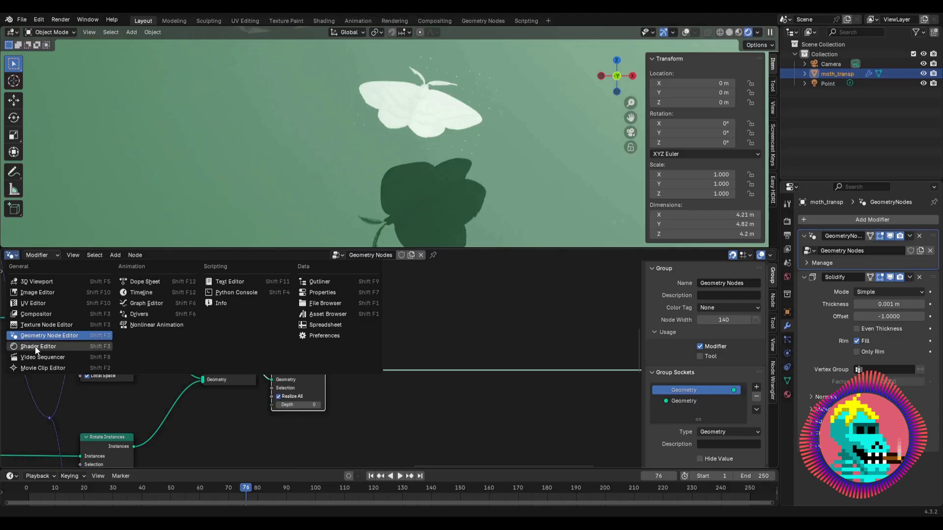
{"action": "left_click", "coordinate": [36, 348]}
{"action": "left_click", "coordinate": [44, 255]}
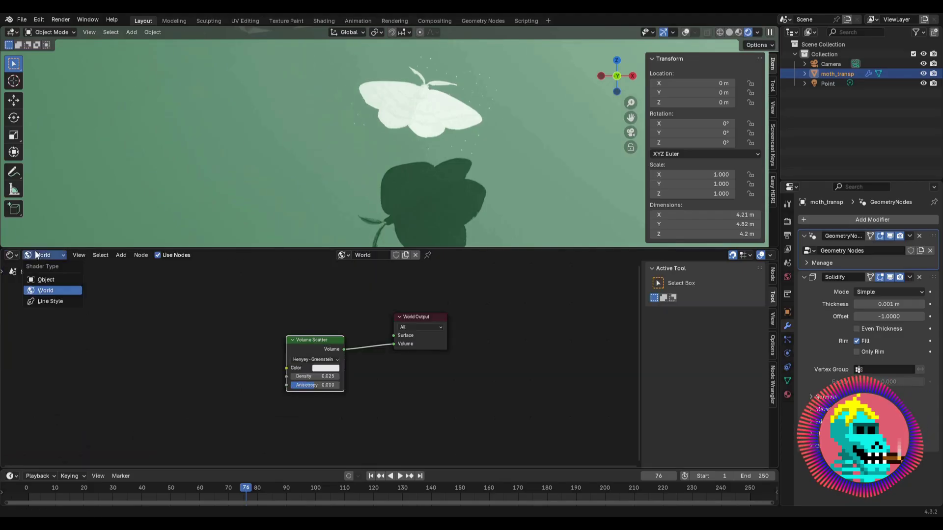
{"action": "left_click", "coordinate": [57, 283]}
{"action": "scroll", "coordinate": [325, 332], "scroll_direction": "up", "scroll_amount": 1}
{"action": "left_click_drag", "start_coordinate": [325, 331], "coordinate": [193, 335]}
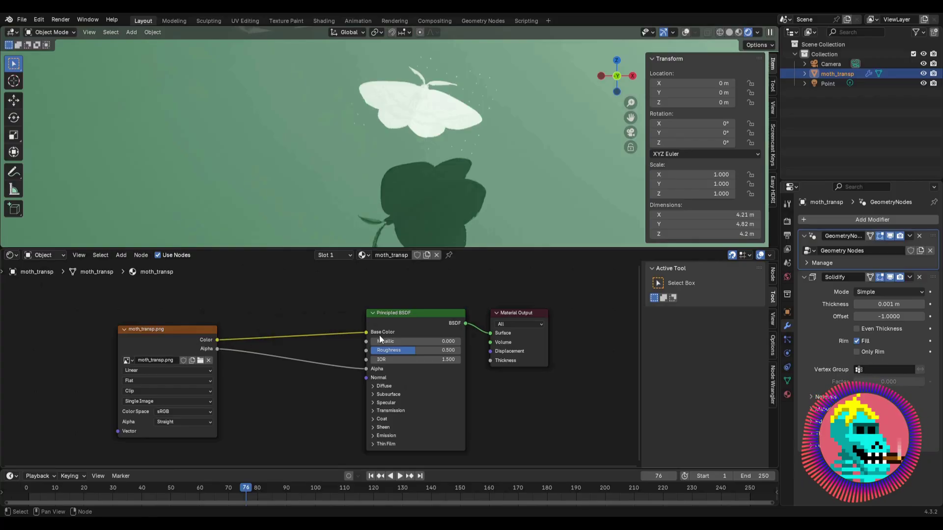
{"action": "scroll", "coordinate": [320, 365], "scroll_direction": "down", "scroll_amount": 1}
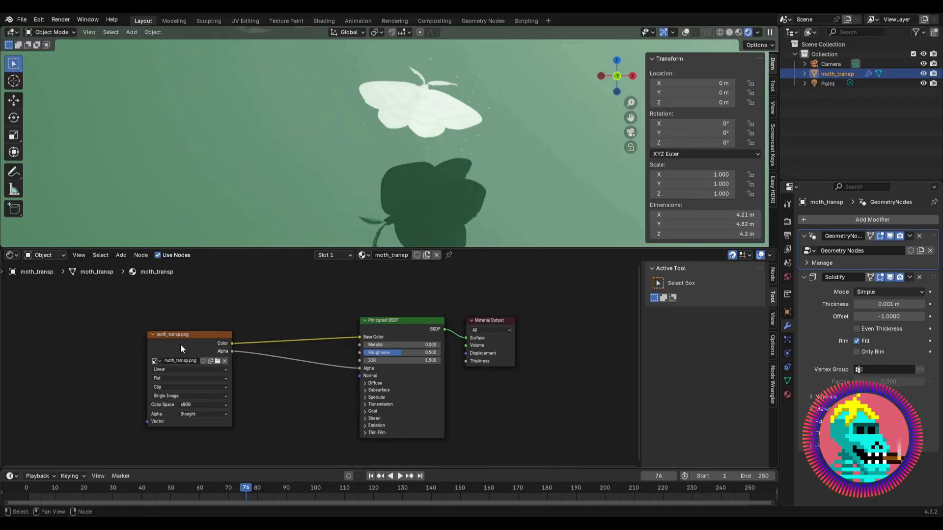
{"action": "middle_click_drag", "start_coordinate": [181, 344], "coordinate": [265, 346]}
{"action": "scroll", "coordinate": [264, 345], "scroll_direction": "up", "scroll_amount": 1}
{"action": "left_click_drag", "start_coordinate": [264, 346], "coordinate": [220, 369]}
Step: Set the Principled BSDF's Subsurface weight to 1.000 and its Subsurface scale to 3 m
{"action": "middle_click_drag", "start_coordinate": [559, 393], "coordinate": [371, 345]}
{"action": "scroll", "coordinate": [344, 351], "scroll_direction": "up", "scroll_amount": 2}
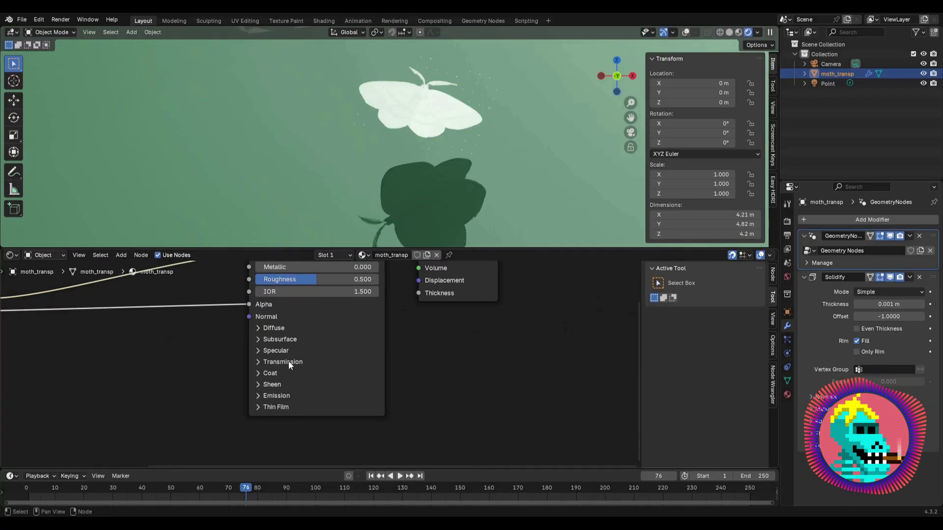
{"action": "left_click", "coordinate": [288, 339]}
{"action": "left_click_drag", "start_coordinate": [287, 370], "coordinate": [334, 370]}
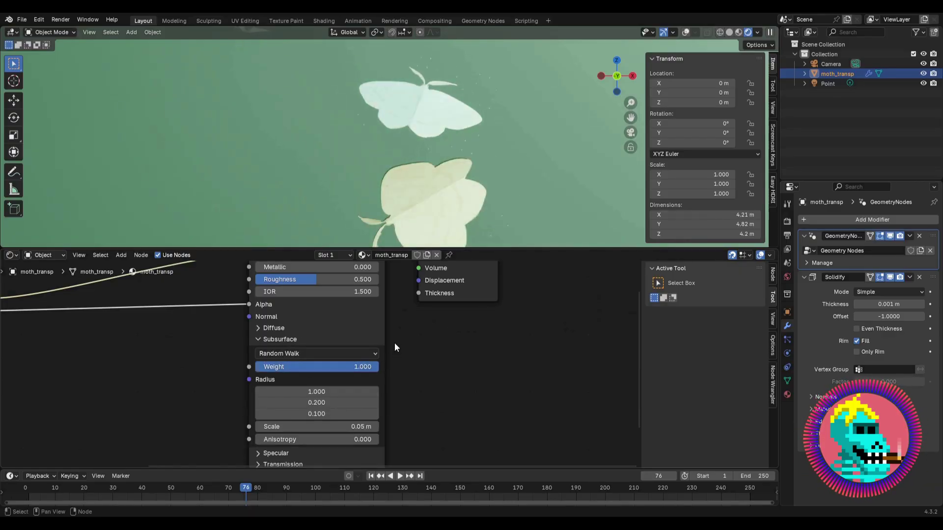
{"action": "scroll", "coordinate": [396, 347], "scroll_direction": "down", "scroll_amount": 2}
{"action": "scroll", "coordinate": [397, 340], "scroll_direction": "up", "scroll_amount": 1}
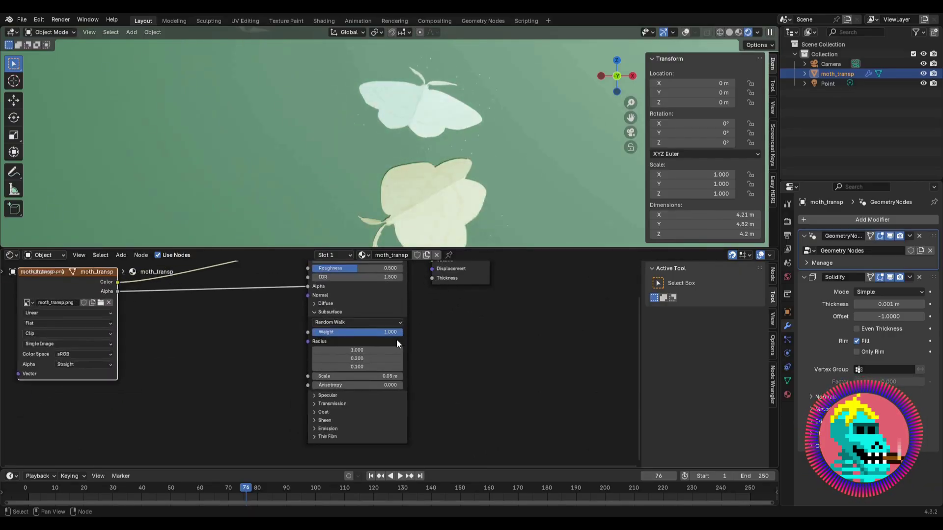
{"action": "left_click", "coordinate": [380, 376]}
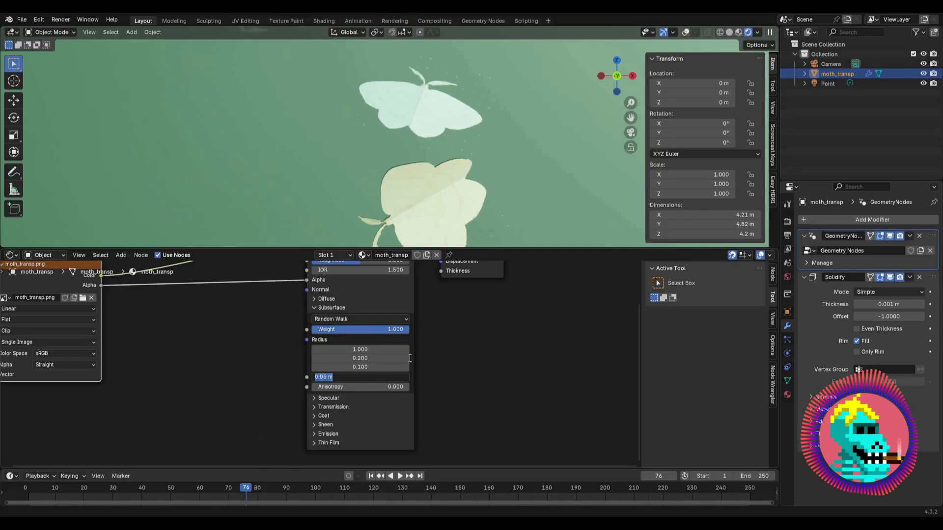
{"action": "key", "text": "Return"}
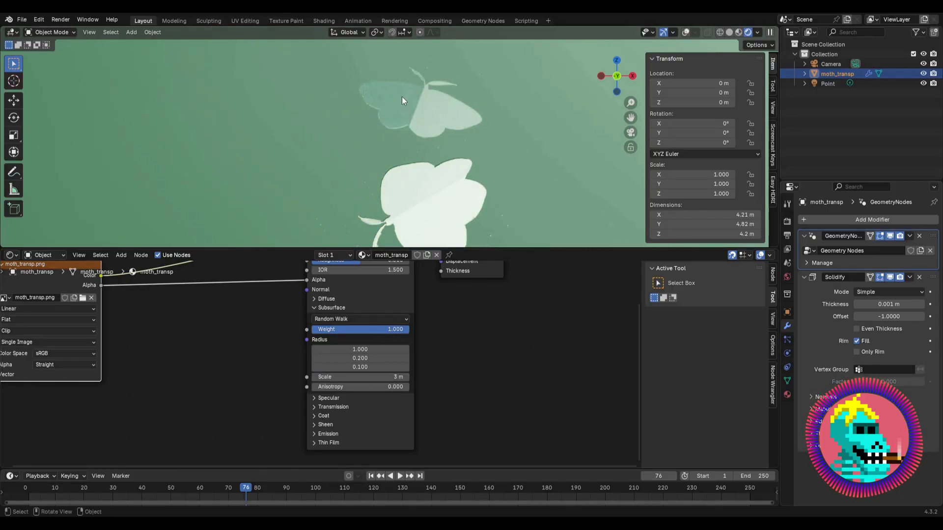
{"action": "scroll", "coordinate": [412, 147], "scroll_direction": "up", "scroll_amount": 3}
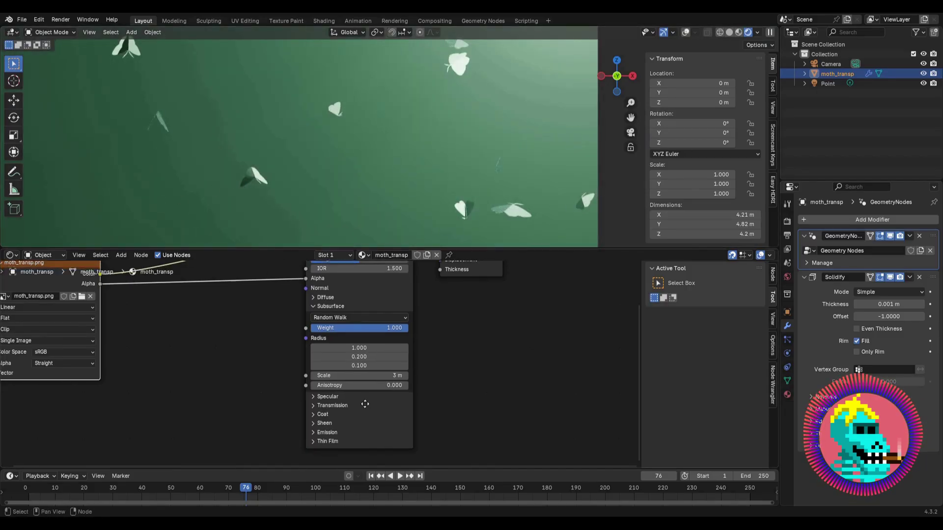
Step: Set the Principled BSDF's Transmission weight to 0.300 and check a moth up close
{"action": "scroll", "coordinate": [307, 371], "scroll_direction": "up", "scroll_amount": 3}
{"action": "left_click", "coordinate": [304, 384]}
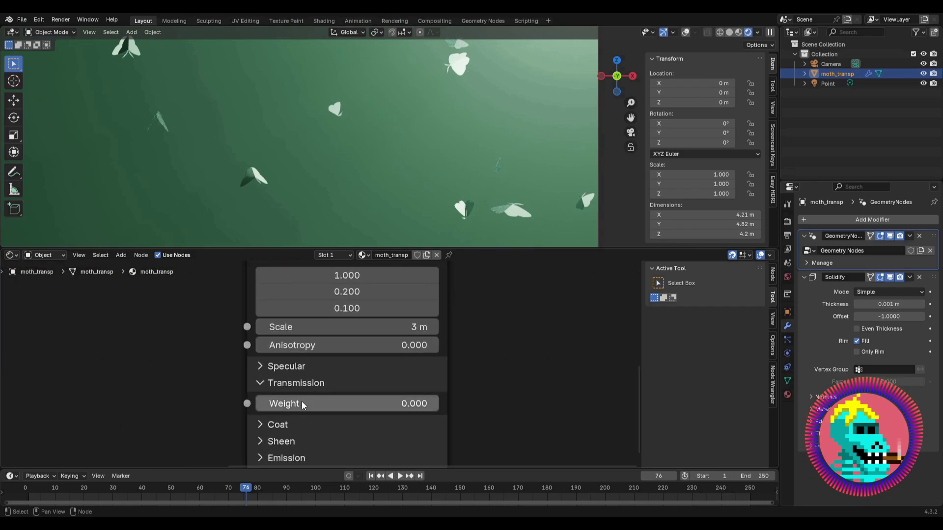
{"action": "left_click_drag", "start_coordinate": [296, 406], "coordinate": [317, 406]}
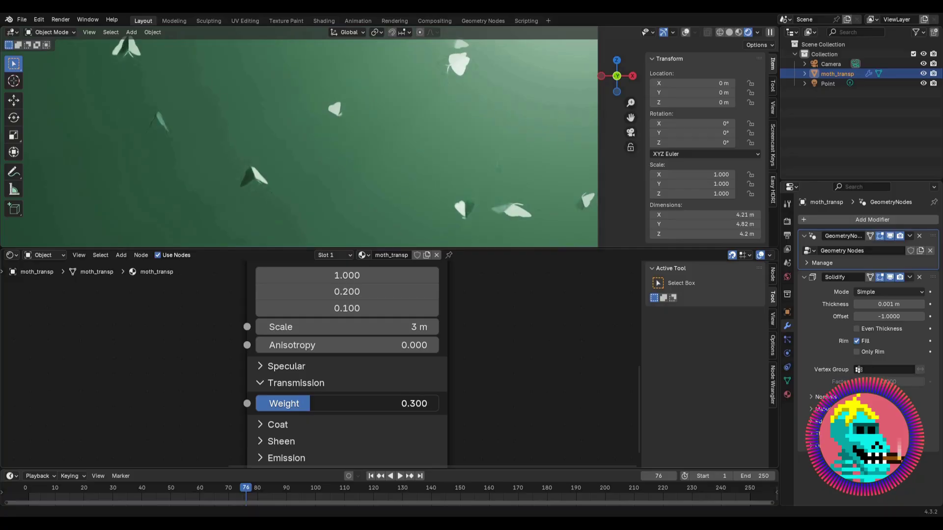
{"action": "scroll", "coordinate": [266, 381], "scroll_direction": "down", "scroll_amount": 11}
{"action": "middle_click_drag", "start_coordinate": [100, 316], "coordinate": [323, 402]}
{"action": "scroll", "coordinate": [280, 370], "scroll_direction": "down", "scroll_amount": 3}
{"action": "scroll", "coordinate": [324, 398], "scroll_direction": "up", "scroll_amount": 1}
{"action": "scroll", "coordinate": [467, 84], "scroll_direction": "up", "scroll_amount": 2}
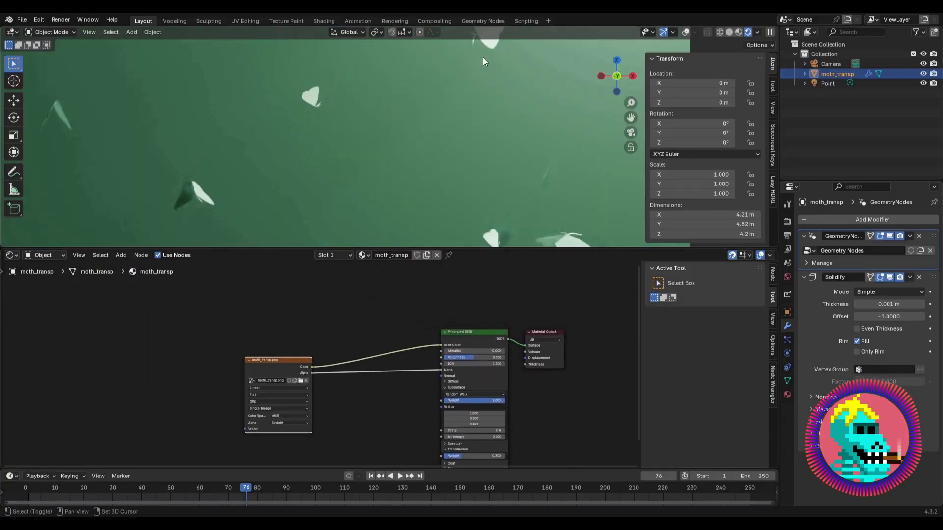
{"action": "scroll", "coordinate": [401, 183], "scroll_direction": "up", "scroll_amount": 8}
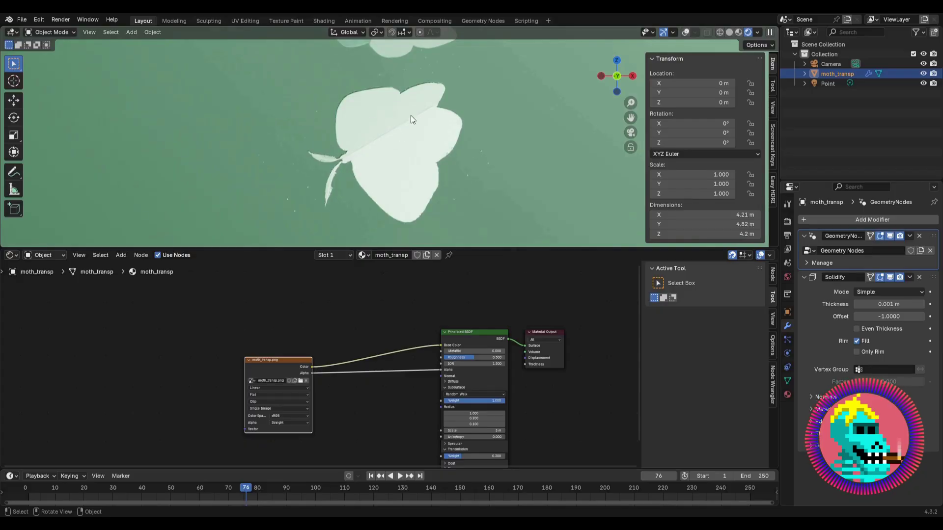
Step: Make room beside the moth texture node and insert a Mix Color node between its Alpha output and the Principled BSDF's Alpha input
{"action": "scroll", "coordinate": [427, 388], "scroll_direction": "down", "scroll_amount": 4}
{"action": "middle_click_drag", "start_coordinate": [428, 388], "coordinate": [364, 370]}
{"action": "scroll", "coordinate": [326, 364], "scroll_direction": "up", "scroll_amount": 9}
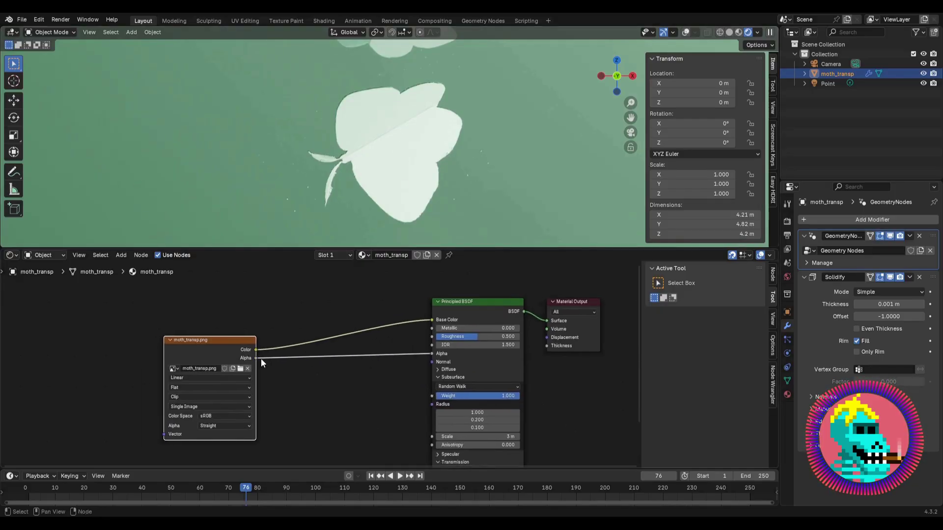
{"action": "left_click_drag", "start_coordinate": [177, 354], "coordinate": [96, 354]}
{"action": "key", "text": "shift+a"}
{"action": "type", "text": "mi"}
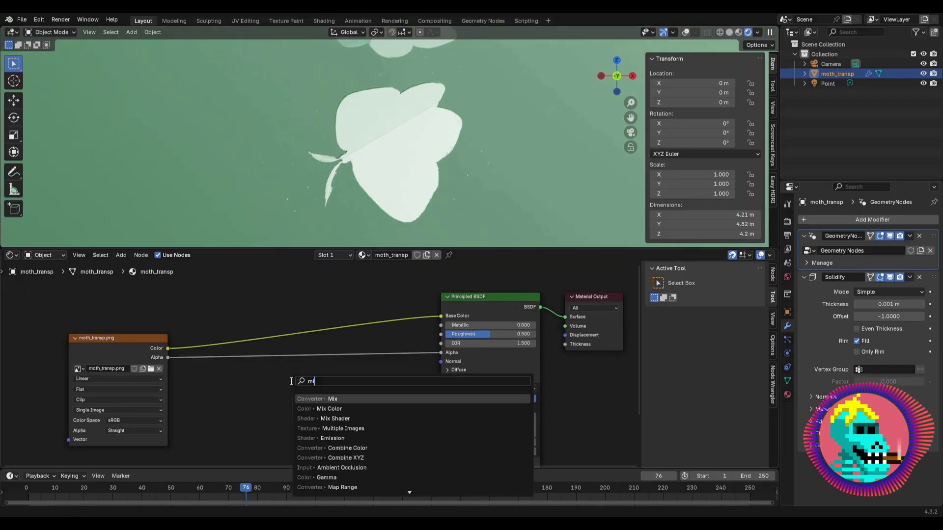
{"action": "type", "text": "x col"}
{"action": "key", "text": "Return"}
{"action": "left_click", "coordinate": [335, 346]}
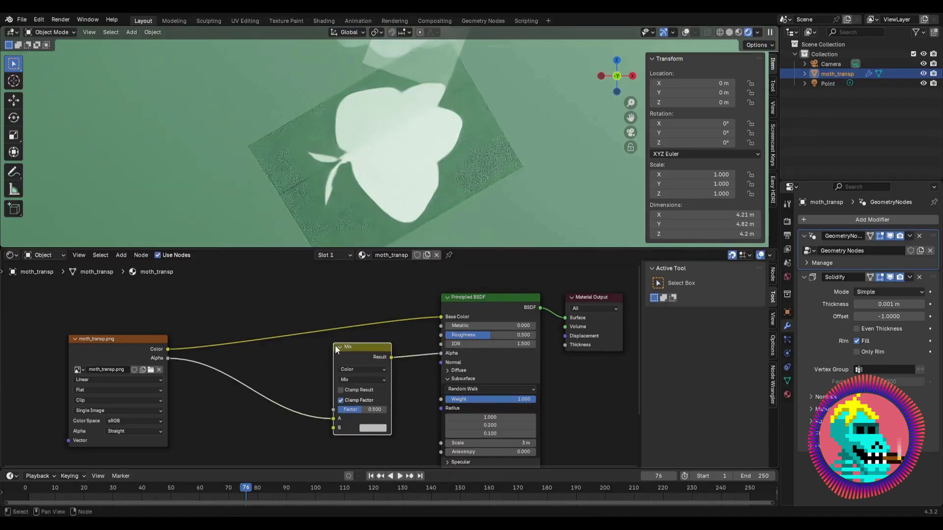
Step: Add a Color Ramp node fed by the moth texture's Color output and connect its Color output to the Mix node's B input
{"action": "key", "text": "shift+a"}
{"action": "type", "text": "color"}
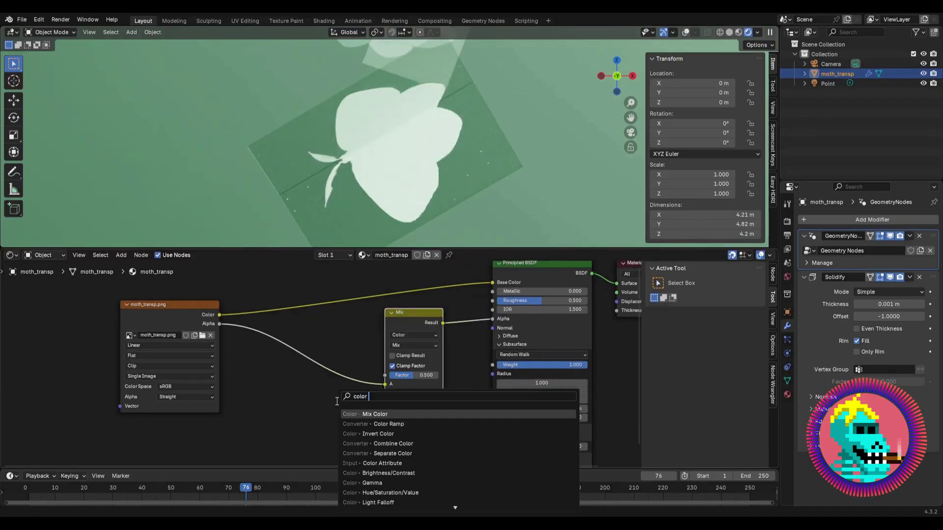
{"action": "type", "text": " ramp"}
{"action": "key", "text": "Return"}
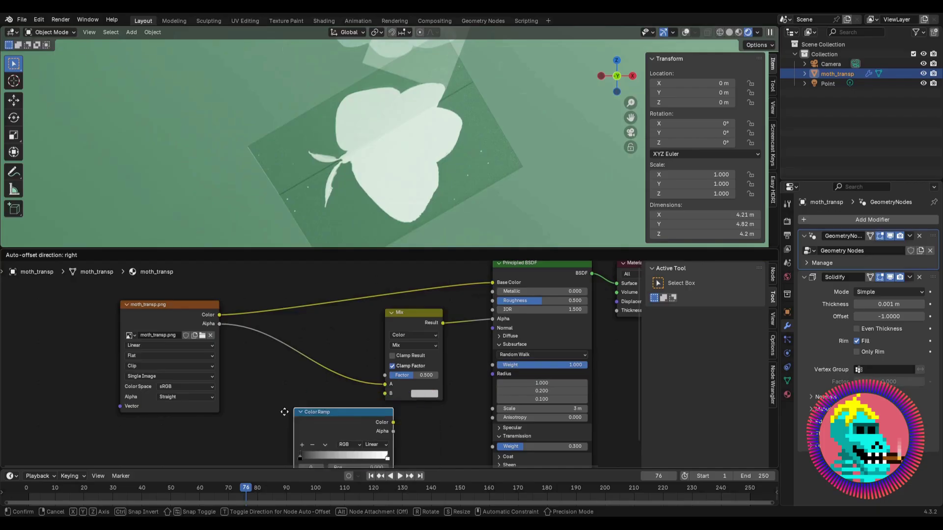
{"action": "left_click", "coordinate": [251, 391]}
{"action": "middle_click_drag", "start_coordinate": [272, 363], "coordinate": [329, 319]}
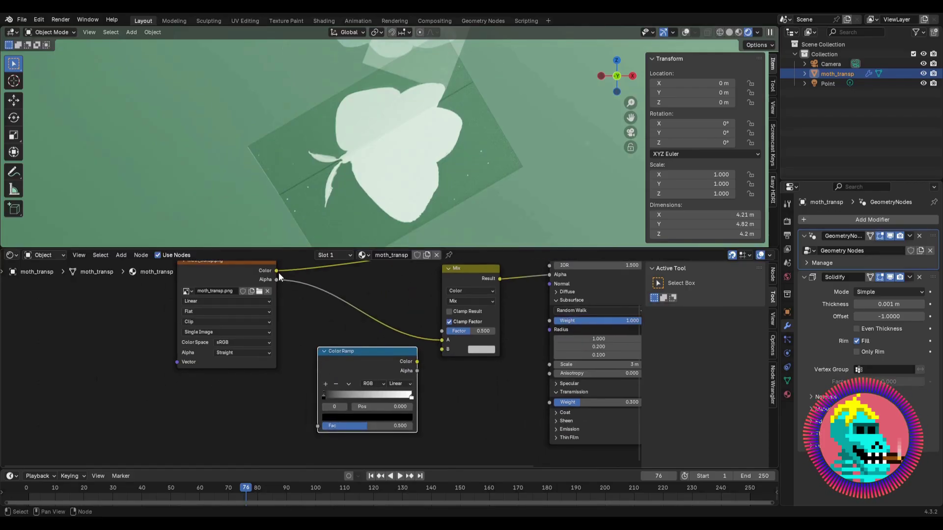
{"action": "left_click_drag", "start_coordinate": [278, 273], "coordinate": [294, 291]}
{"action": "left_click_drag", "start_coordinate": [319, 440], "coordinate": [318, 426]}
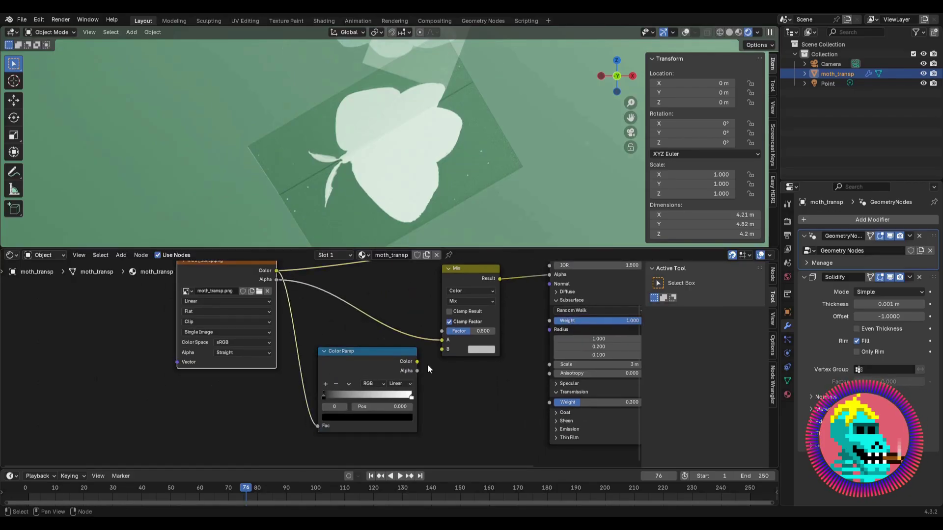
{"action": "left_click_drag", "start_coordinate": [418, 362], "coordinate": [442, 349]}
Step: Tighten the Color Ramp by moving the black stop to about 0.4 and the white stop to about 0.455
{"action": "scroll", "coordinate": [418, 323], "scroll_direction": "up", "scroll_amount": 4}
{"action": "middle_click_drag", "start_coordinate": [411, 329], "coordinate": [326, 329]}
{"action": "middle_click_drag", "start_coordinate": [278, 373], "coordinate": [323, 331]}
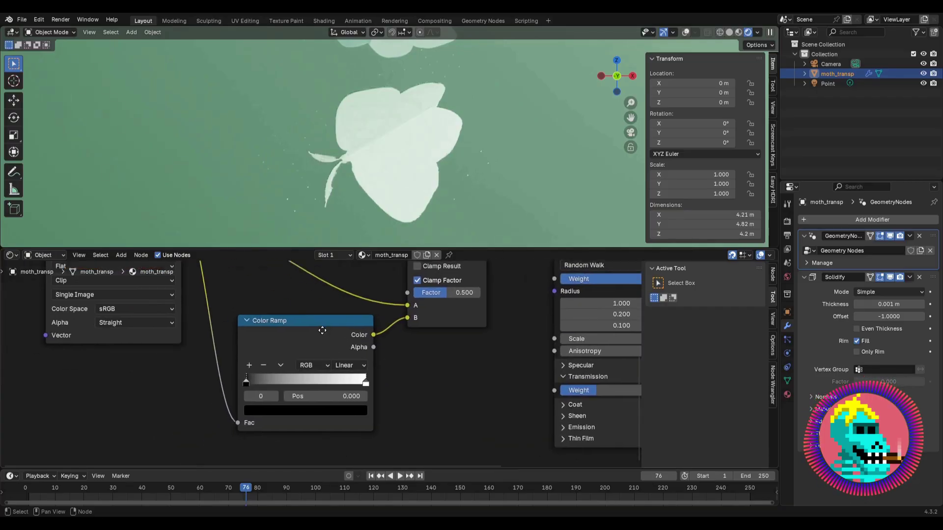
{"action": "scroll", "coordinate": [314, 366], "scroll_direction": "up", "scroll_amount": 2}
{"action": "left_click_drag", "start_coordinate": [211, 386], "coordinate": [284, 388]}
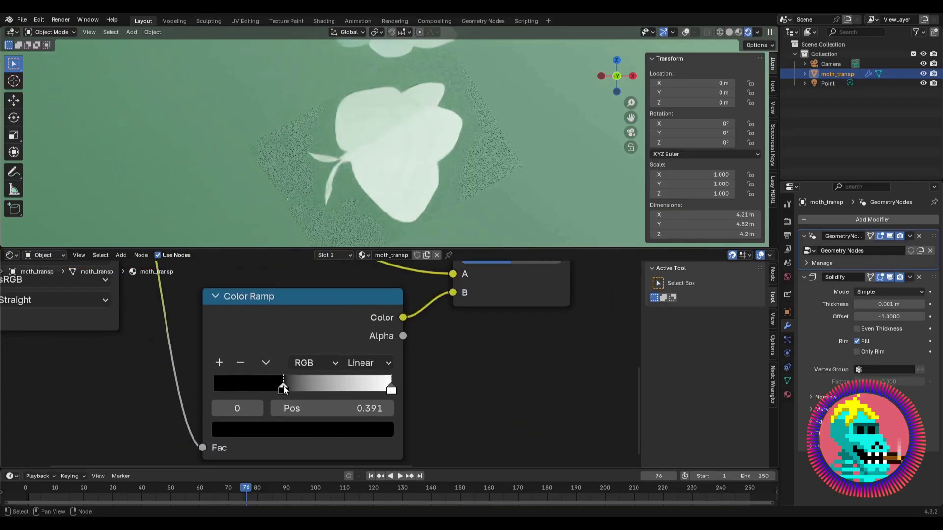
{"action": "left_click_drag", "start_coordinate": [392, 389], "coordinate": [301, 392]}
{"action": "left_click", "coordinate": [289, 389]}
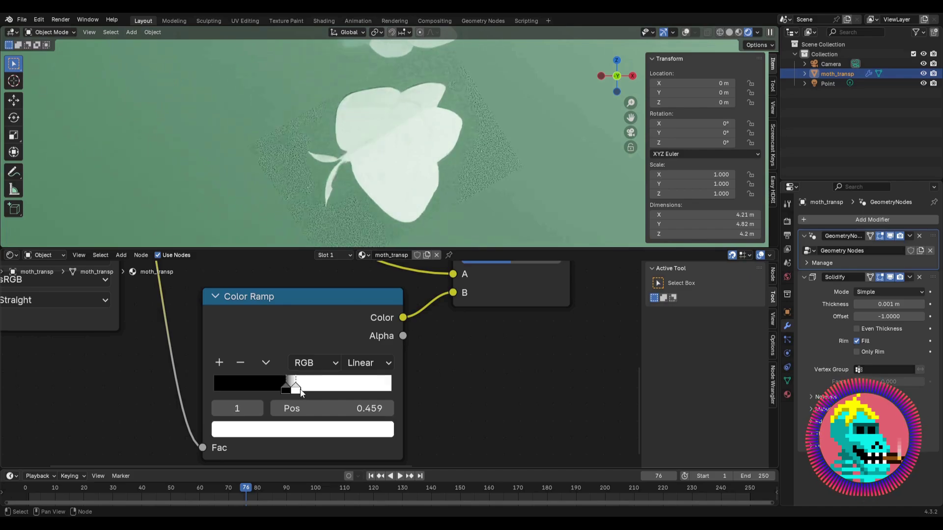
Step: Set the Mix node's factor to 0.750 and its blending mode to Multiply
{"action": "middle_click_drag", "start_coordinate": [329, 362], "coordinate": [188, 457]}
{"action": "scroll", "coordinate": [356, 355], "scroll_direction": "up", "scroll_amount": 2}
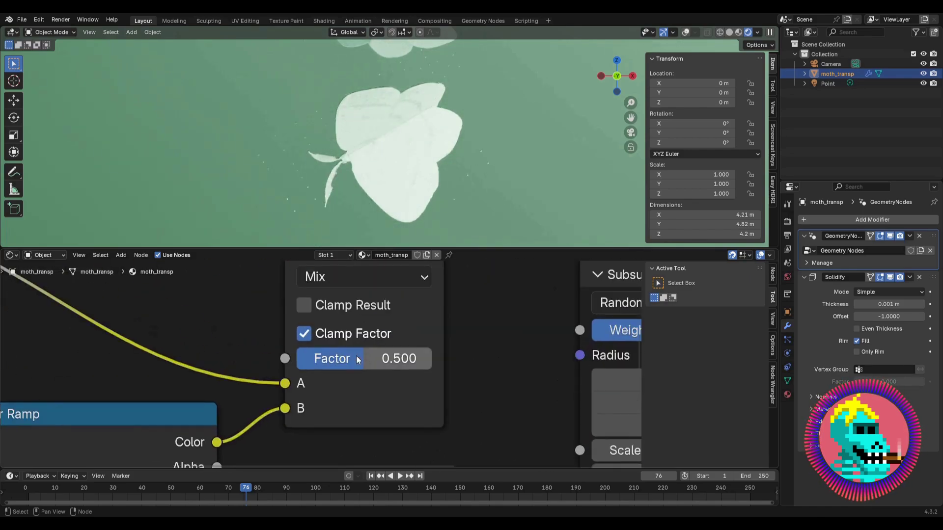
{"action": "left_click_drag", "start_coordinate": [356, 356], "coordinate": [363, 356]}
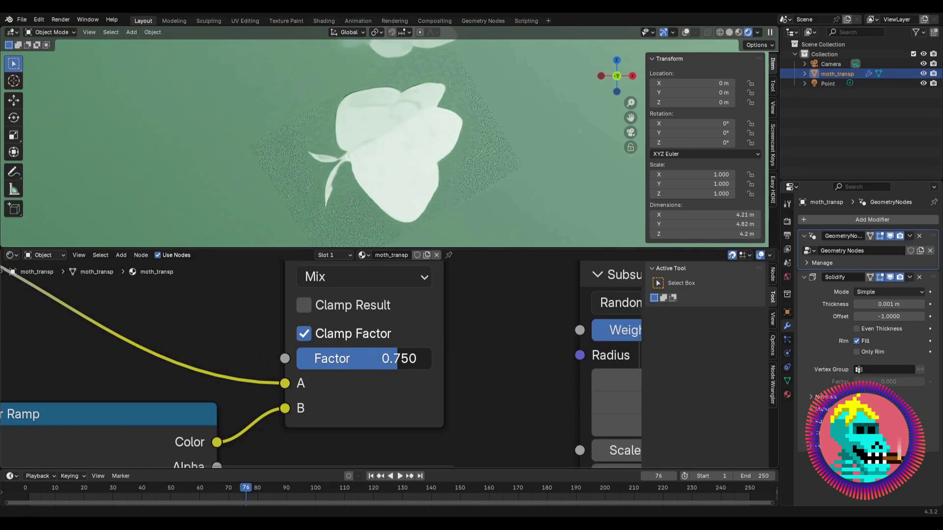
{"action": "scroll", "coordinate": [325, 354], "scroll_direction": "down", "scroll_amount": 2}
{"action": "middle_click_drag", "start_coordinate": [326, 292], "coordinate": [326, 346]}
{"action": "left_click", "coordinate": [326, 346]}
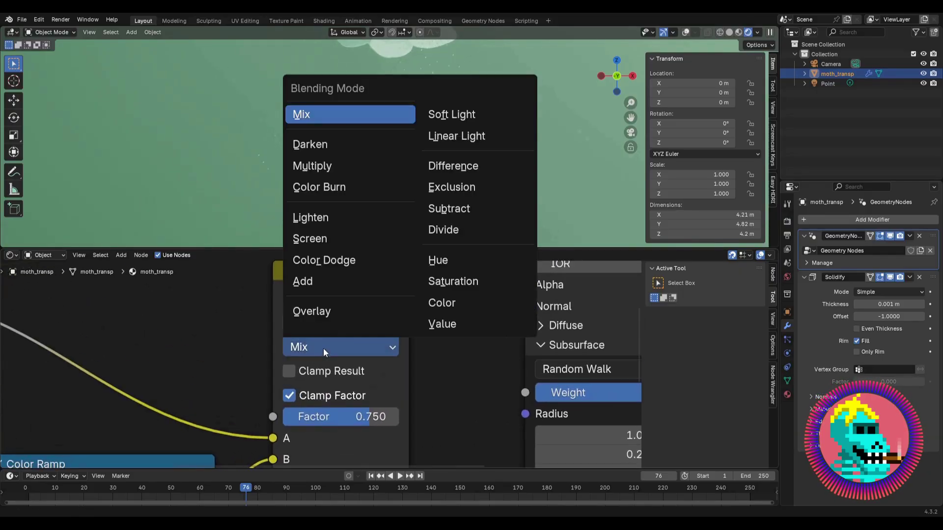
{"action": "left_click", "coordinate": [323, 166]}
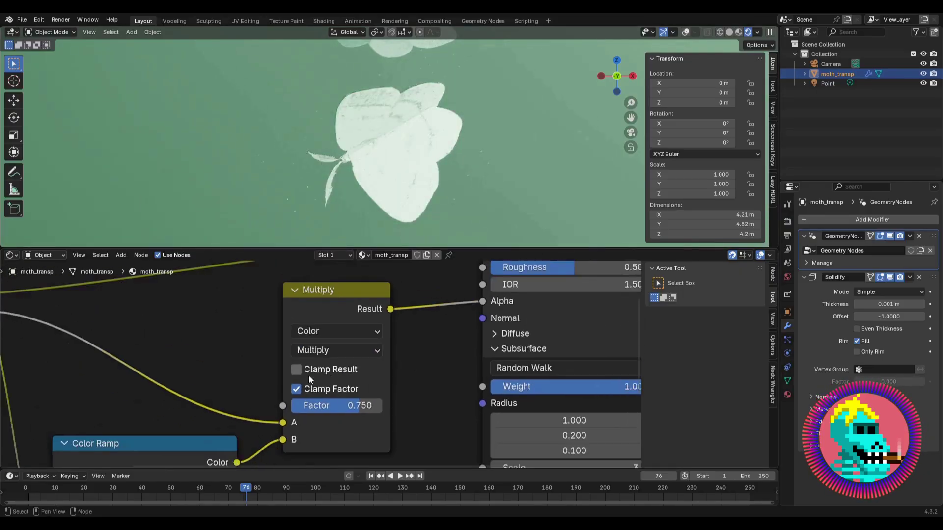
Step: Check the moths' wings up close, and show the camera view in an enlarged 3D viewport with its sidebar hidden
{"action": "scroll", "coordinate": [295, 371], "scroll_direction": "down", "scroll_amount": 2}
{"action": "scroll", "coordinate": [377, 147], "scroll_direction": "down", "scroll_amount": 3}
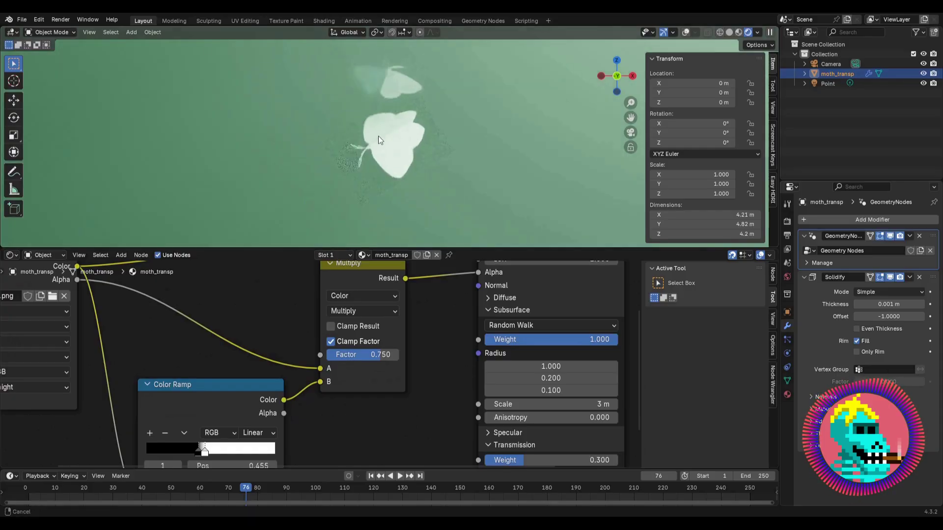
{"action": "middle_click_drag", "start_coordinate": [379, 135], "coordinate": [375, 192], "text": "shift"}
{"action": "scroll", "coordinate": [379, 129], "scroll_direction": "up", "scroll_amount": 1}
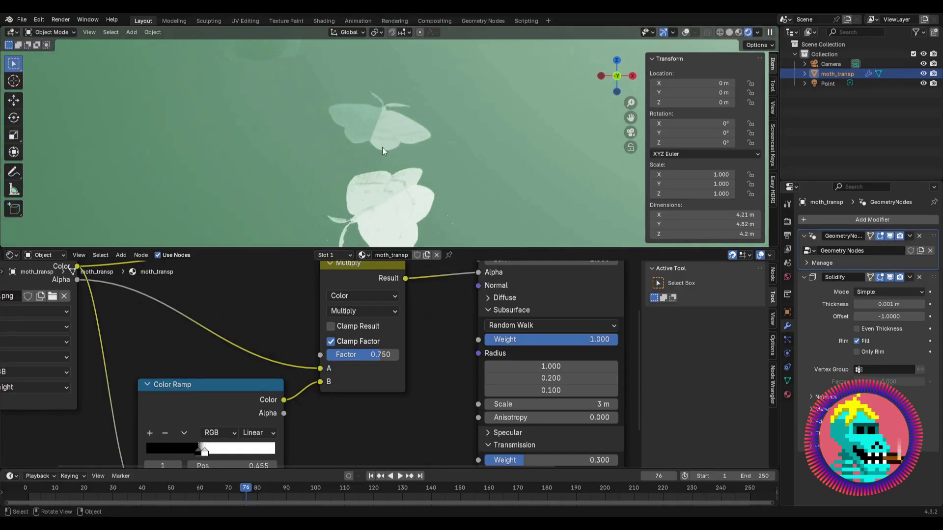
{"action": "middle_click_drag", "start_coordinate": [382, 146], "coordinate": [307, 114]}
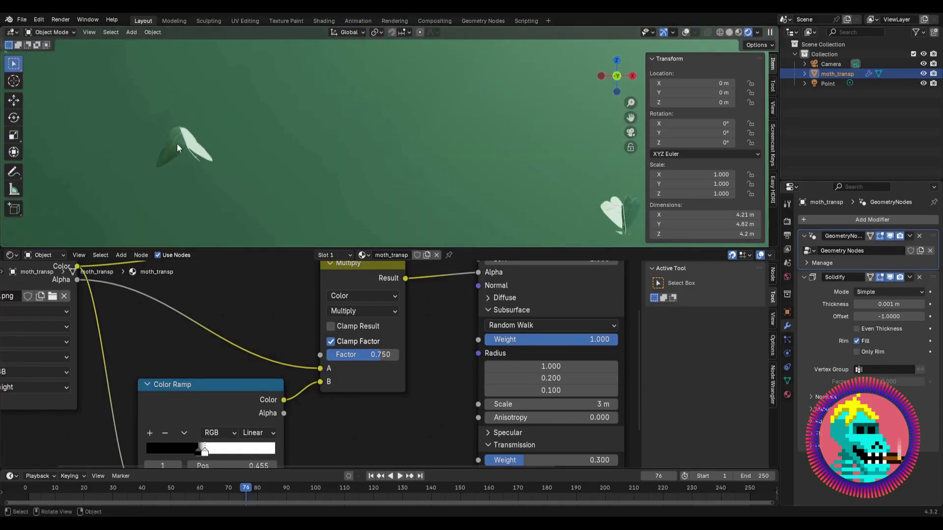
{"action": "middle_click_drag", "start_coordinate": [175, 154], "coordinate": [289, 128]}
{"action": "key", "text": "KP_0"}
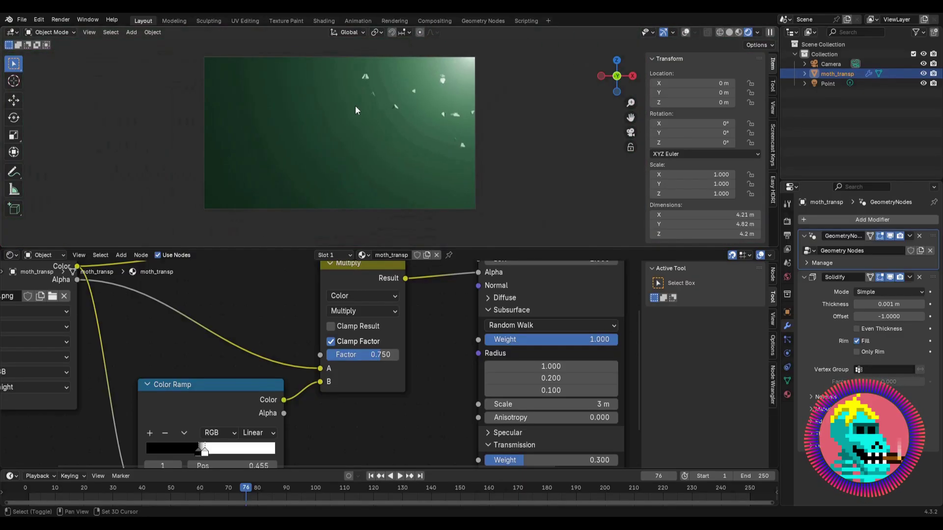
{"action": "left_click_drag", "start_coordinate": [497, 249], "coordinate": [497, 383]}
{"action": "scroll", "coordinate": [417, 222], "scroll_direction": "up", "scroll_amount": 4}
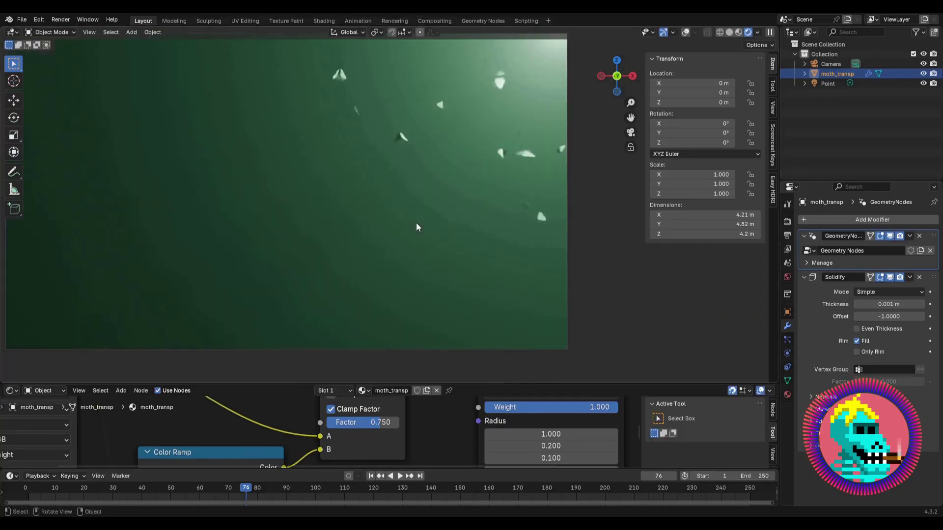
{"action": "key", "text": "n"}
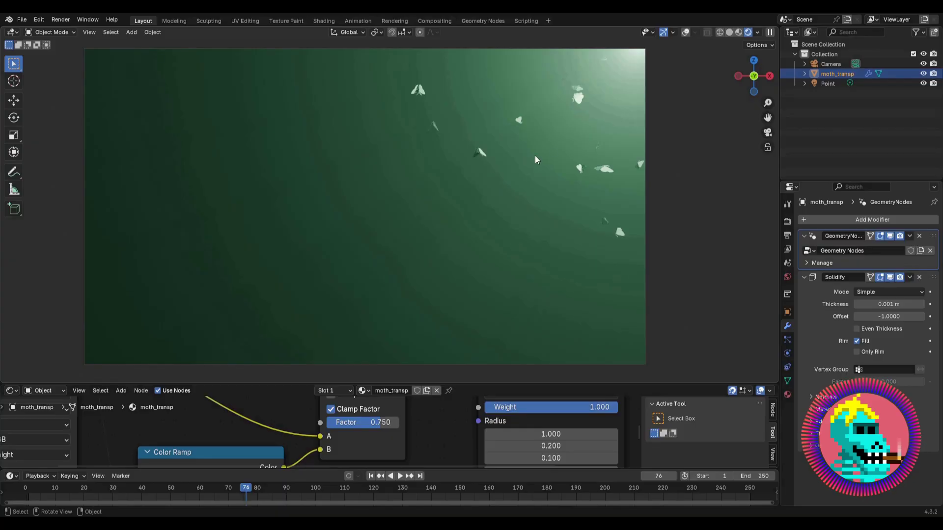
Step: Enable motion blur in the render settings and set its shutter to 0.1
{"action": "left_click", "coordinate": [787, 223]}
{"action": "scroll", "coordinate": [812, 334], "scroll_direction": "down", "scroll_amount": 8}
{"action": "scroll", "coordinate": [813, 337], "scroll_direction": "down", "scroll_amount": 3}
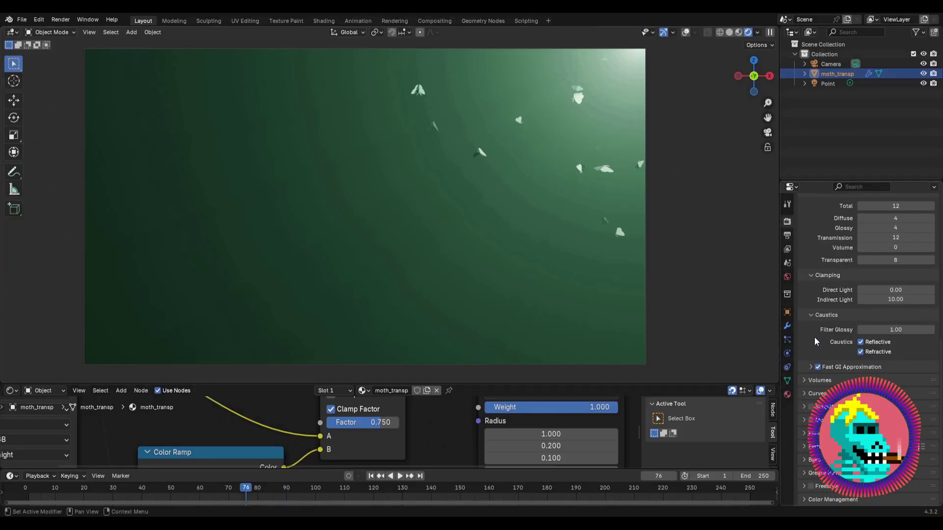
{"action": "left_click", "coordinate": [825, 418]}
{"action": "scroll", "coordinate": [825, 418], "scroll_direction": "down", "scroll_amount": 3}
{"action": "left_click", "coordinate": [908, 379]}
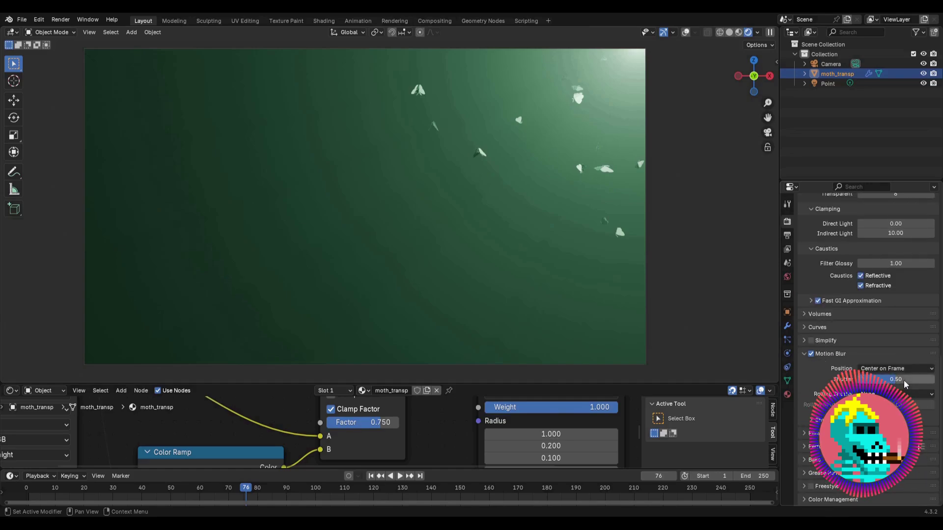
{"action": "type", "text": "0.1"}
{"action": "key", "text": "Return"}
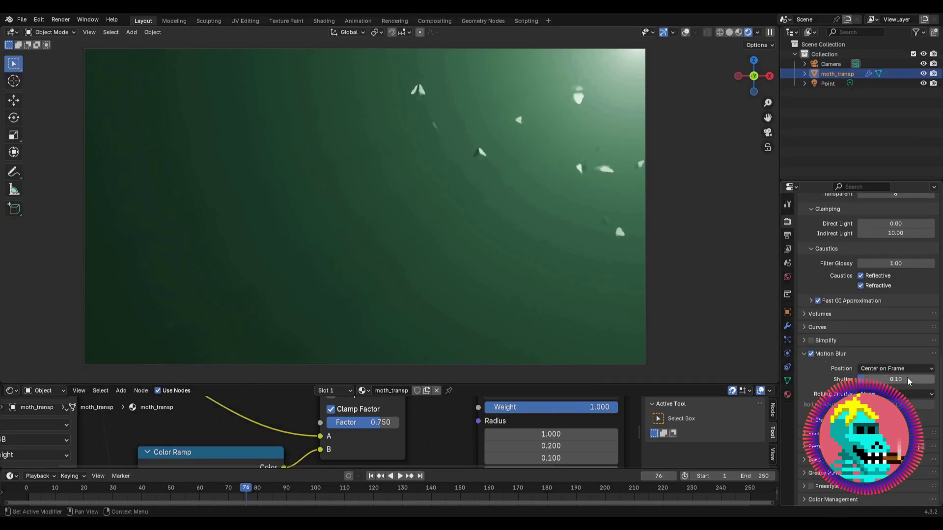
{"action": "scroll", "coordinate": [831, 351], "scroll_direction": "up", "scroll_amount": 3}
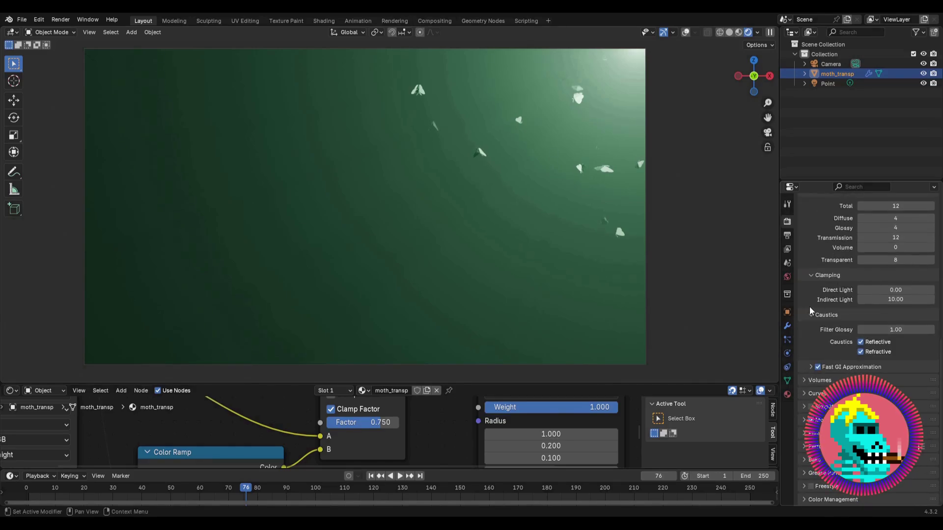
Step: Enable depth of field on the camera and set its focus object to the Point light
{"action": "left_click", "coordinate": [830, 64]}
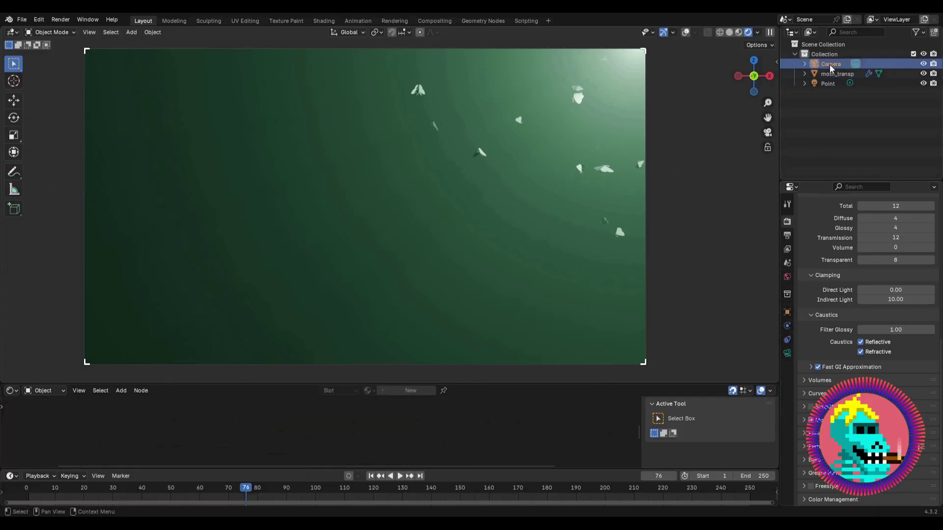
{"action": "left_click", "coordinate": [788, 353]}
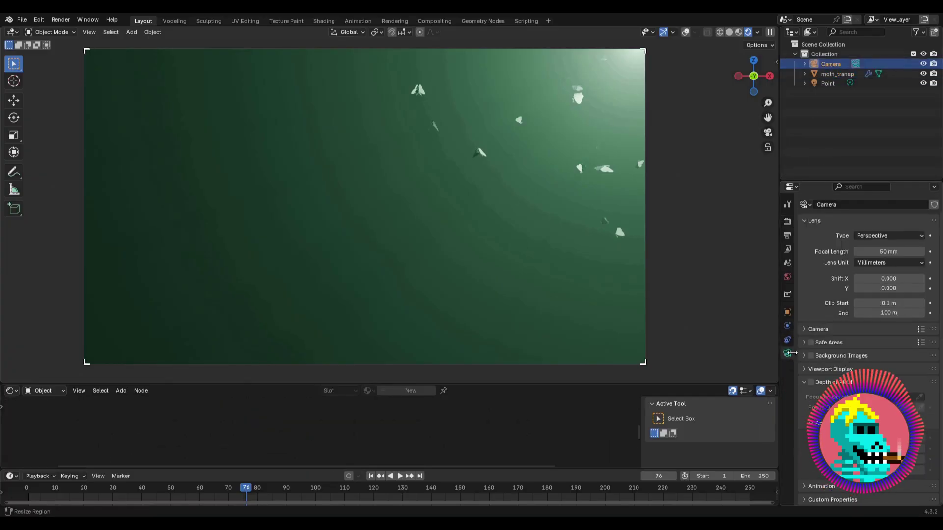
{"action": "left_click", "coordinate": [811, 382]}
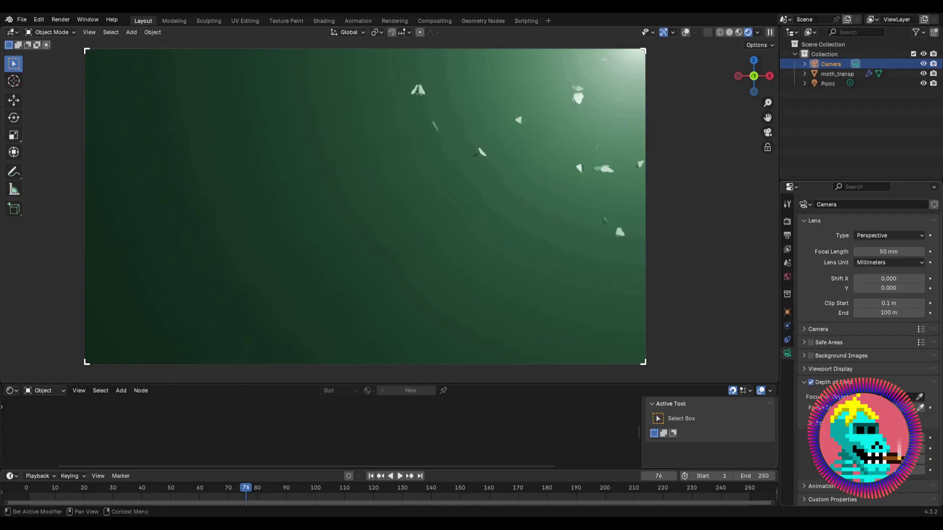
{"action": "left_click", "coordinate": [886, 397]}
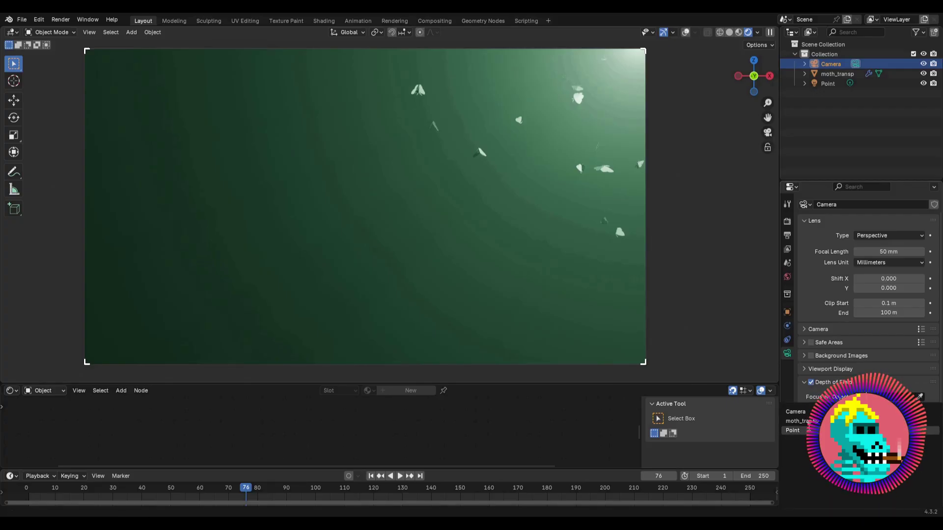
{"action": "left_click", "coordinate": [806, 430]}
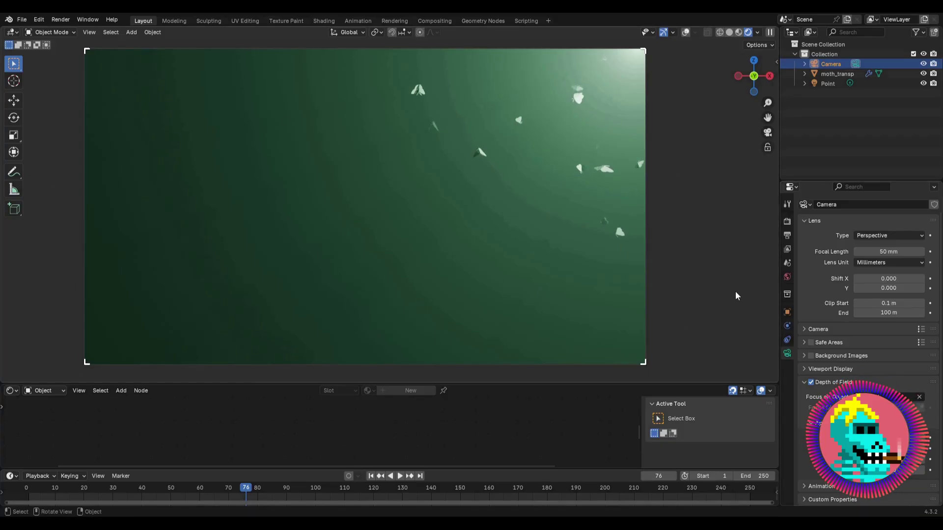
Step: Play the animation up to frame 126 in an enlarged camera view to check the moths' motion blur and focus
{"action": "scroll", "coordinate": [535, 195], "scroll_direction": "up", "scroll_amount": 2}
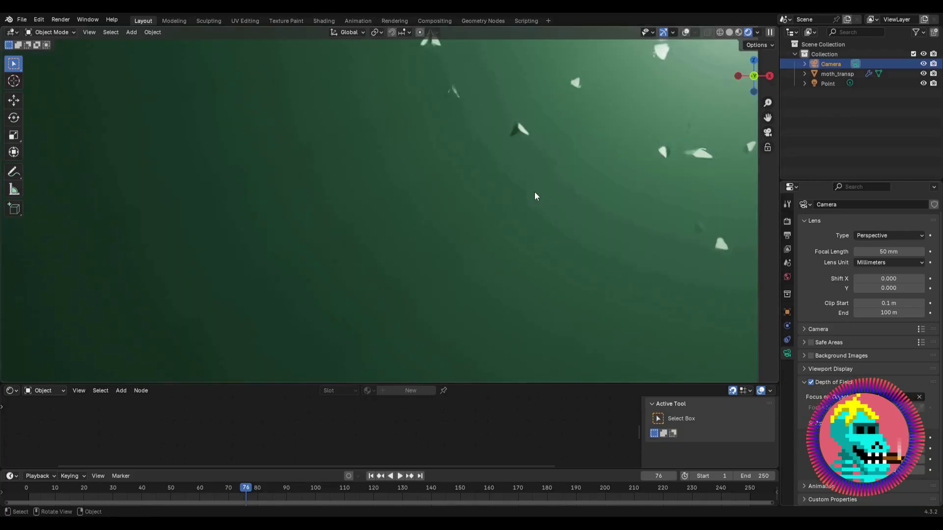
{"action": "middle_click_drag", "start_coordinate": [640, 191], "coordinate": [458, 196], "text": "shift"}
{"action": "left_click_drag", "start_coordinate": [244, 487], "coordinate": [259, 487]}
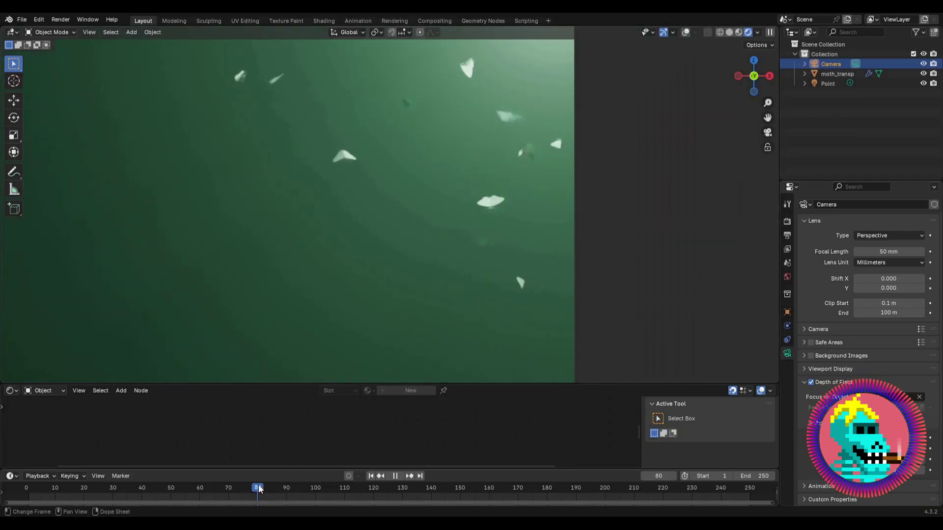
{"action": "key", "text": "space"}
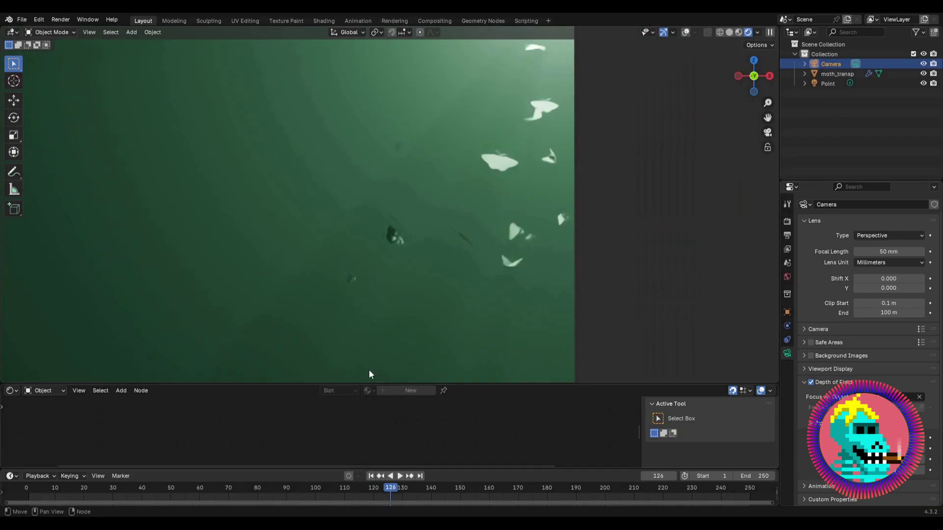
Step: Show the viewport overlays and look at the camera's placement relative to the light, finishing in the camera view
{"action": "middle_click_drag", "start_coordinate": [369, 374], "coordinate": [457, 148]}
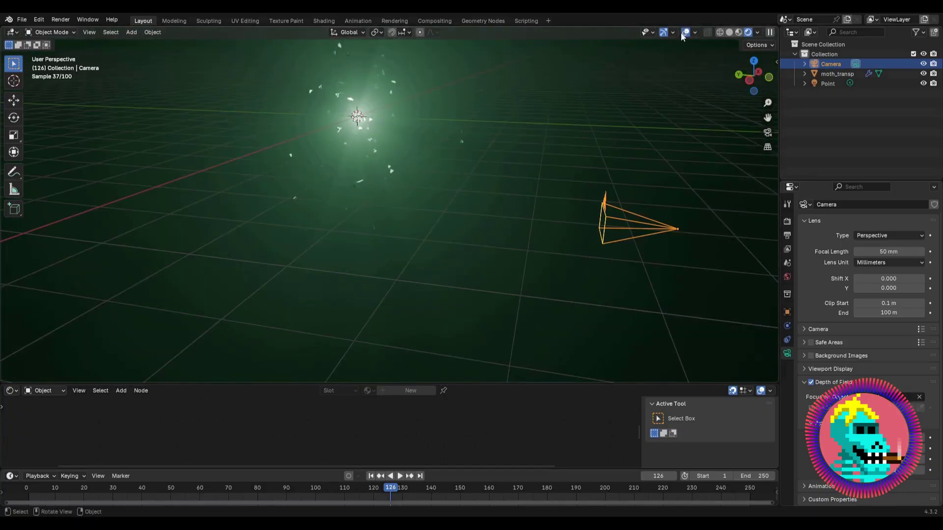
{"action": "middle_click_drag", "start_coordinate": [565, 81], "coordinate": [566, 204]}
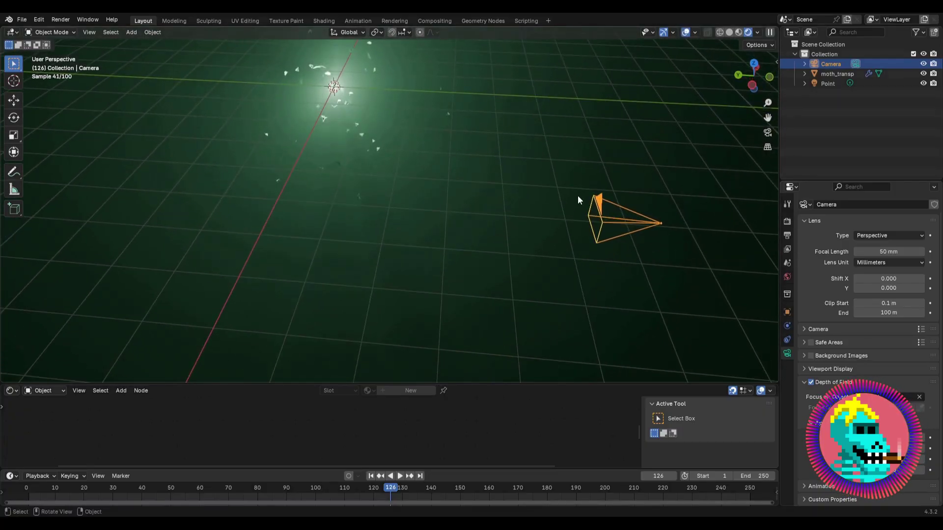
{"action": "key", "text": "KP_0"}
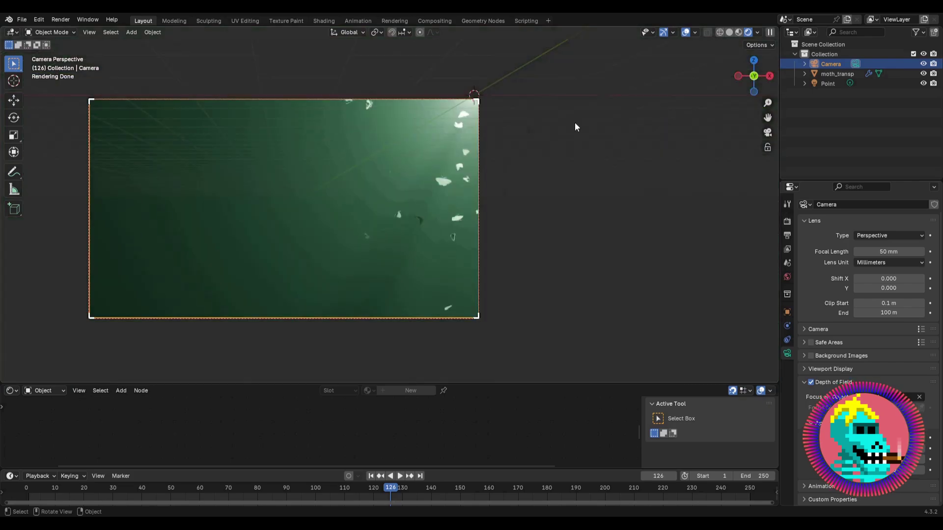
Step: Examine the moths near the light up close, fit the whole camera frame in the viewport and play the animation
{"action": "scroll", "coordinate": [496, 142], "scroll_direction": "up", "scroll_amount": 3}
{"action": "scroll", "coordinate": [716, 322], "scroll_direction": "down", "scroll_amount": 2, "text": "ctrl"}
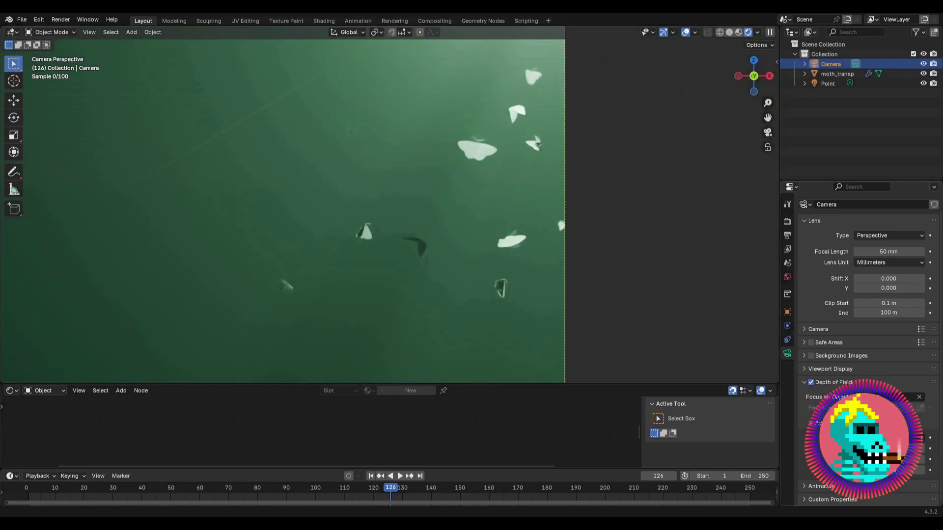
{"action": "middle_click_drag", "start_coordinate": [421, 255], "coordinate": [385, 215], "text": "ctrl"}
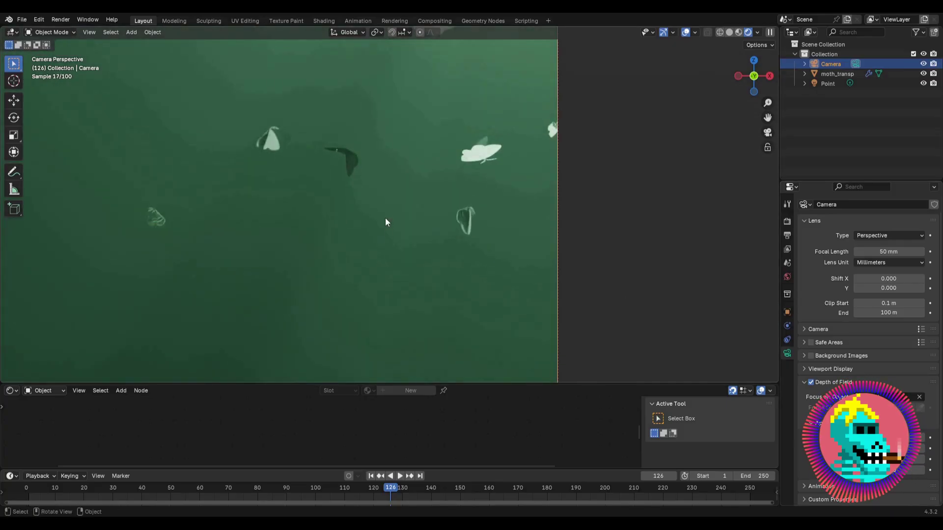
{"action": "scroll", "coordinate": [385, 217], "scroll_direction": "down", "scroll_amount": 5}
{"action": "key", "text": "Home"}
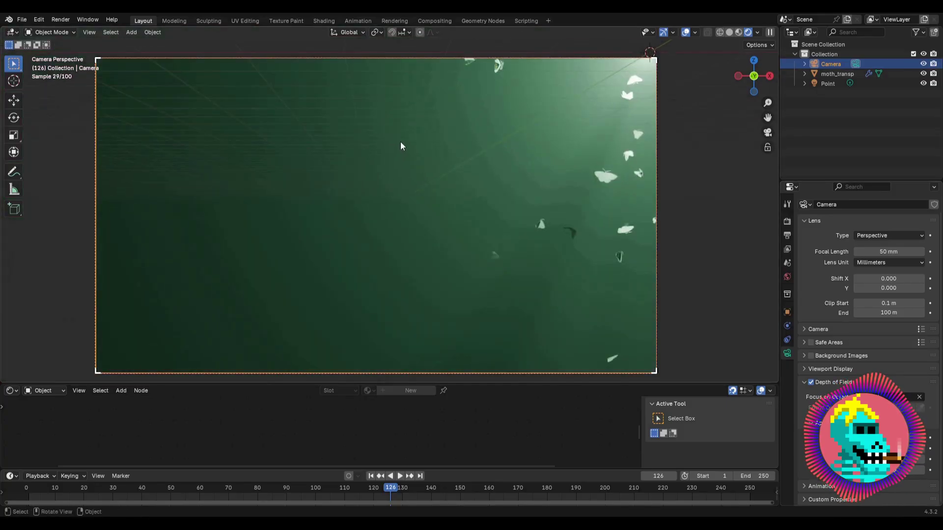
{"action": "key", "text": "space"}
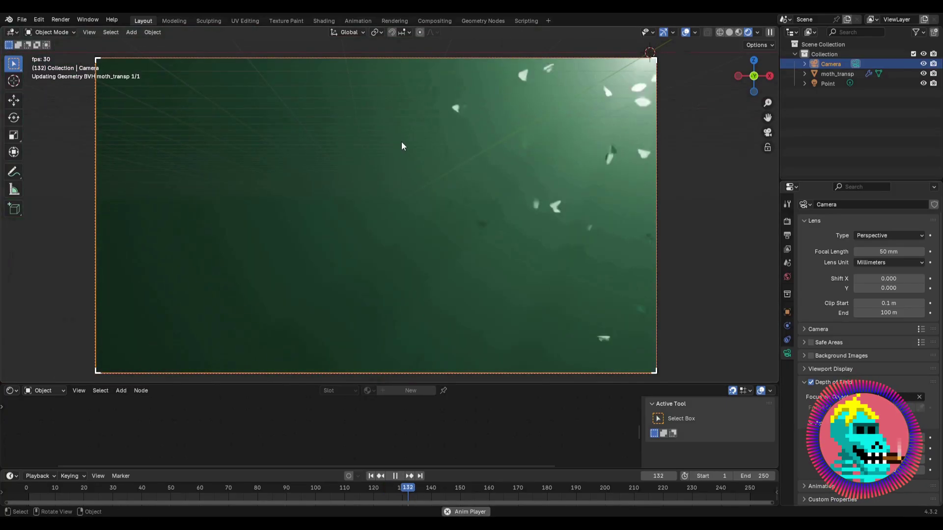